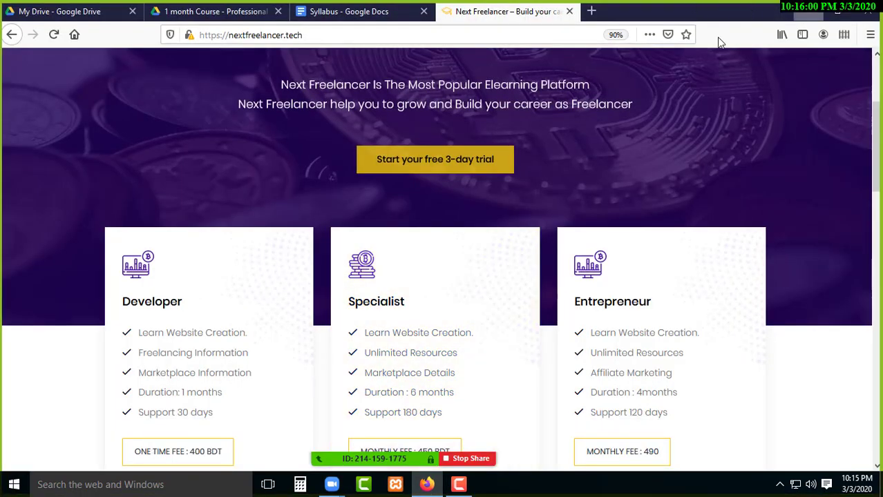
Return to the Next Freelancer page and close the My Drive and course tabs.
key(super+d)
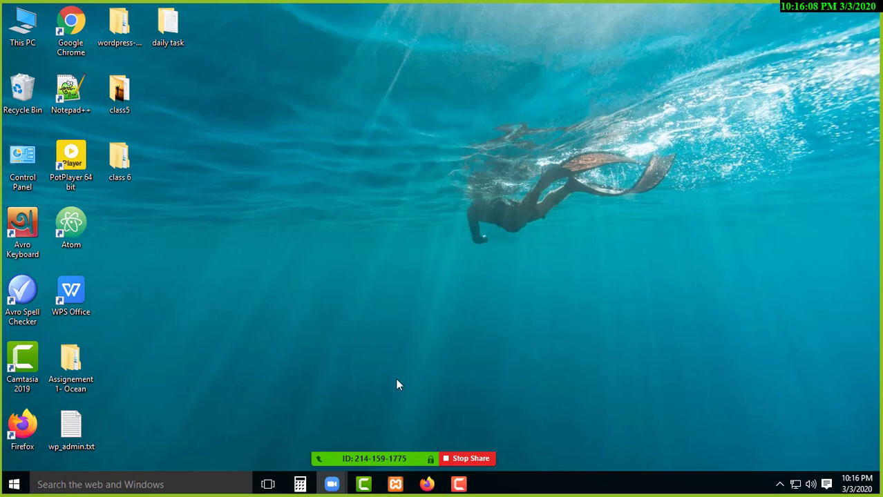
click(427, 486)
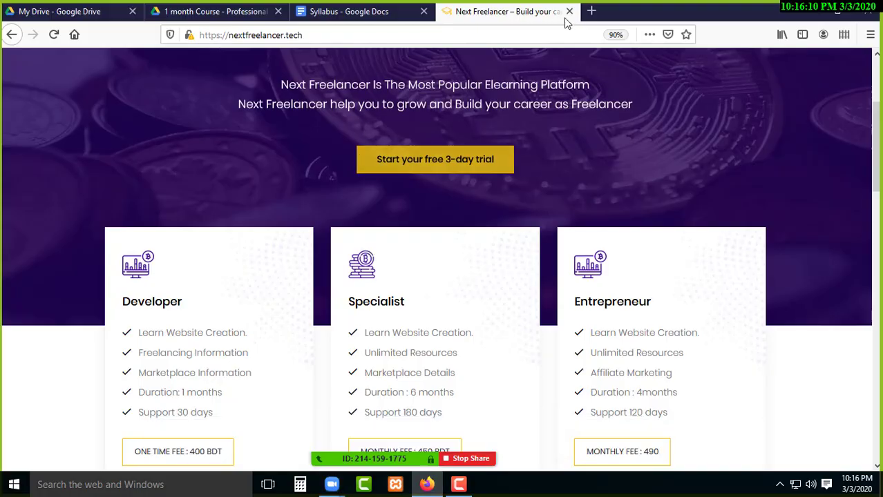
click(131, 12)
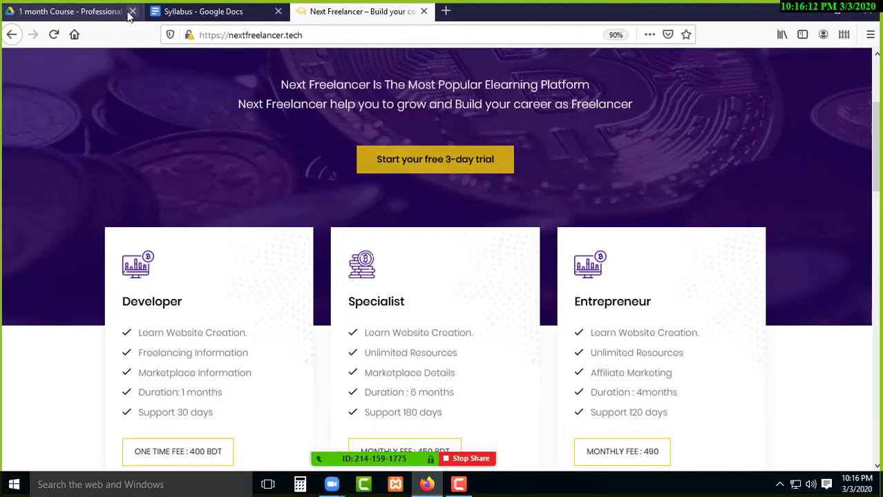
click(132, 12)
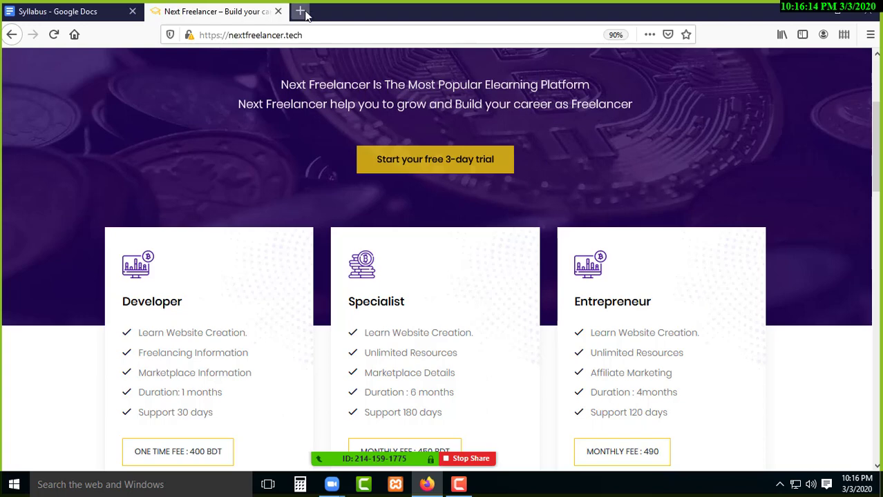
Review syllabus item 4, Install WordPress, then close the Syllabus tab, leaving a blank tab.
click(105, 16)
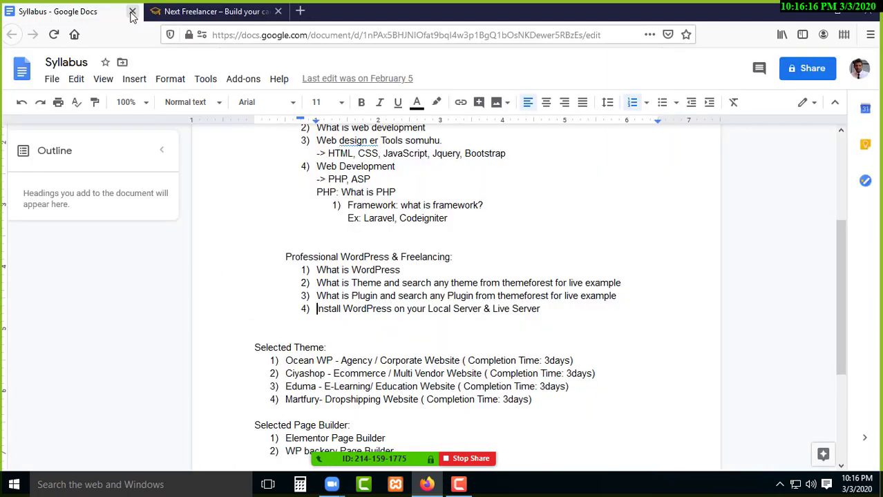
drag(315, 309, 546, 309)
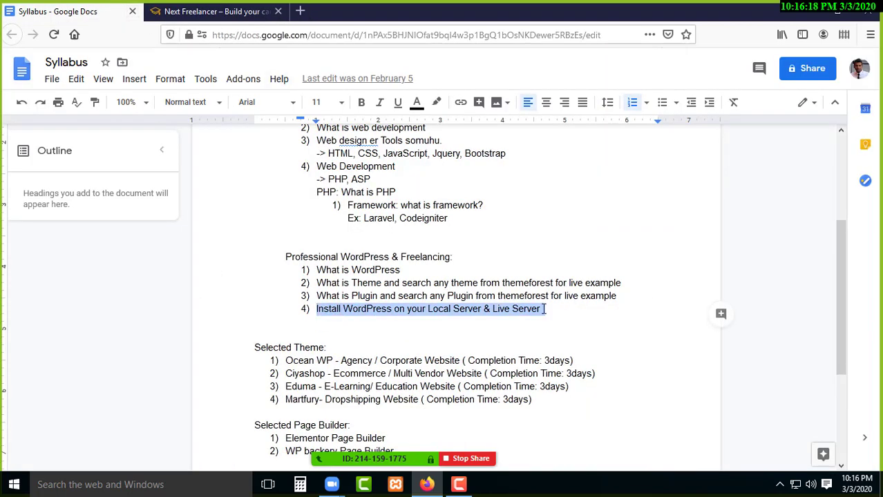
click(451, 309)
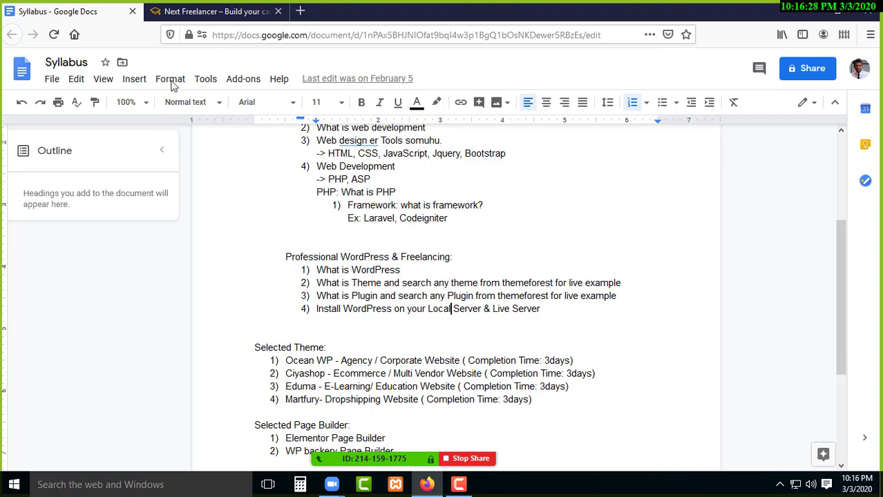
key(ctrl+w)
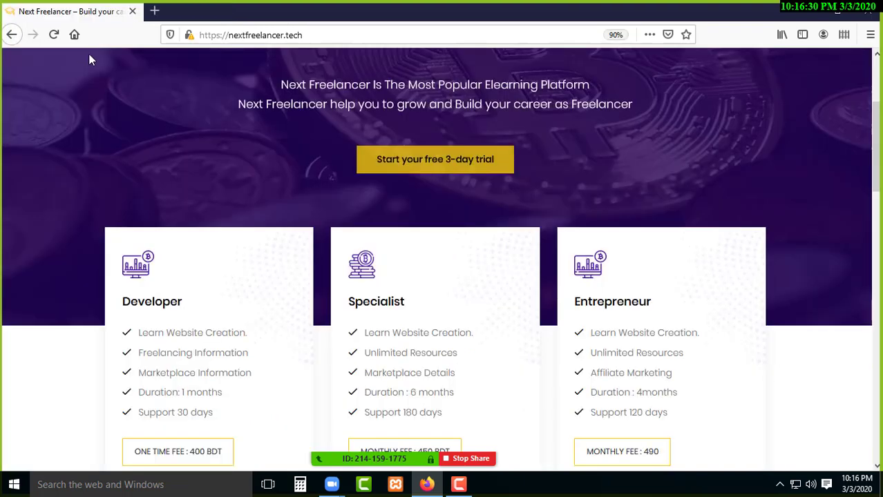
click(153, 11)
Quit Firefox, relaunch it from its desktop shortcut, and decline the default-browser prompt.
click(132, 11)
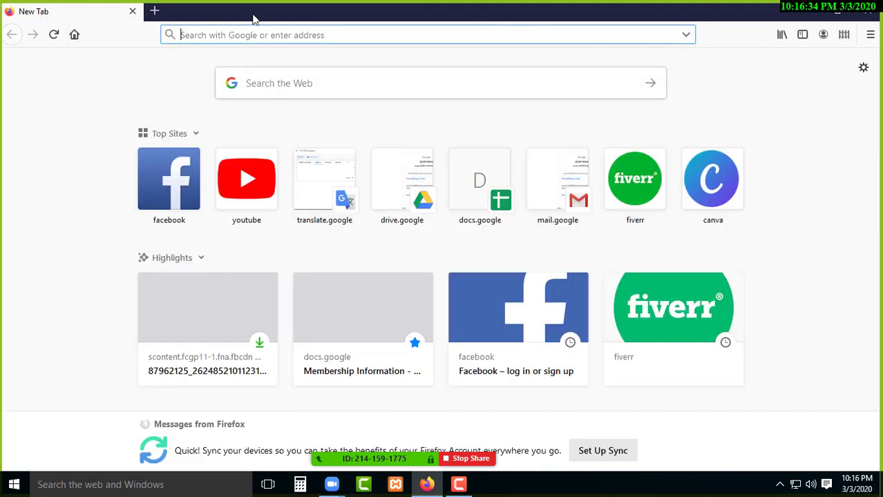
click(132, 11)
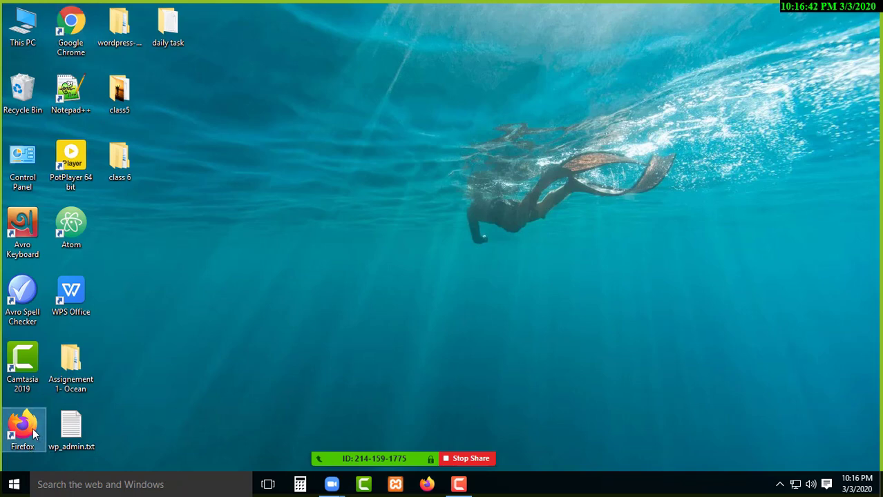
click(70, 27)
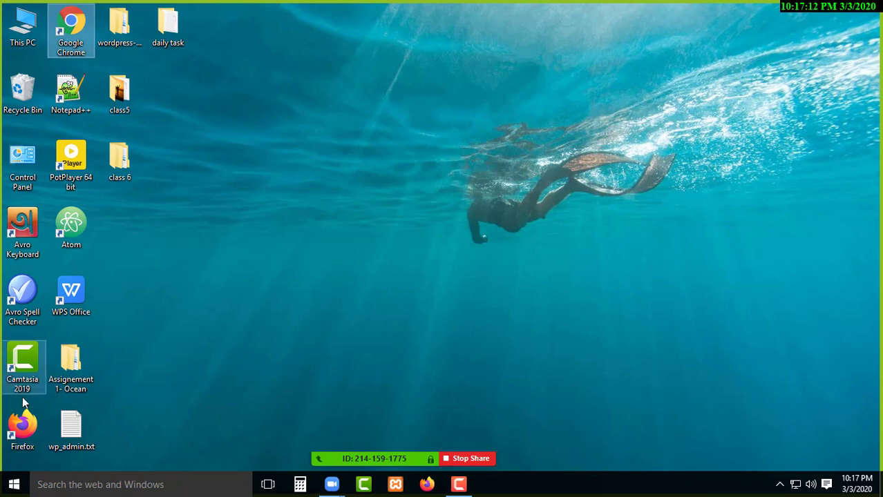
click(26, 424)
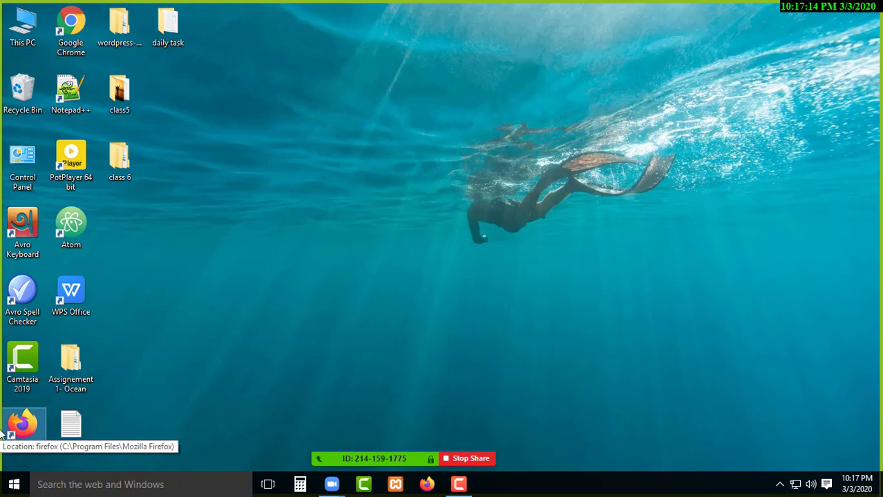
double_click(22, 429)
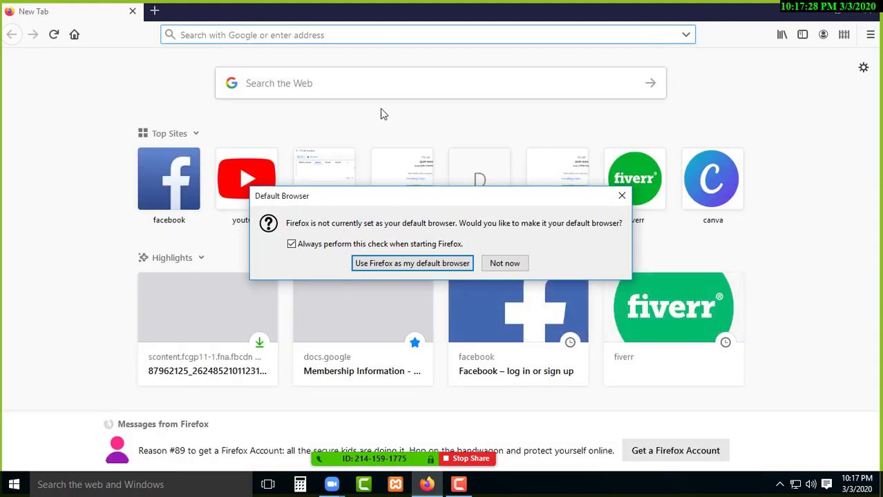
click(506, 267)
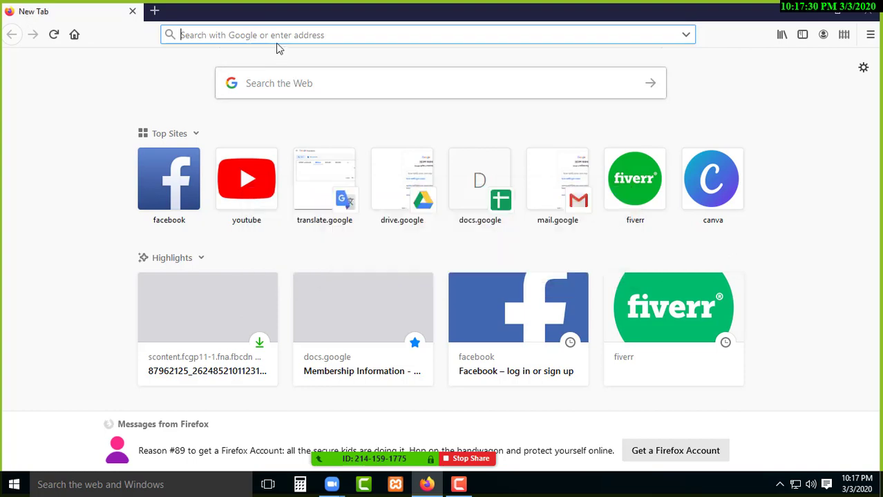
Search Google for 'xampp', open the Apache Friends XAMPP result, and dismiss the popup.
text(xampp)
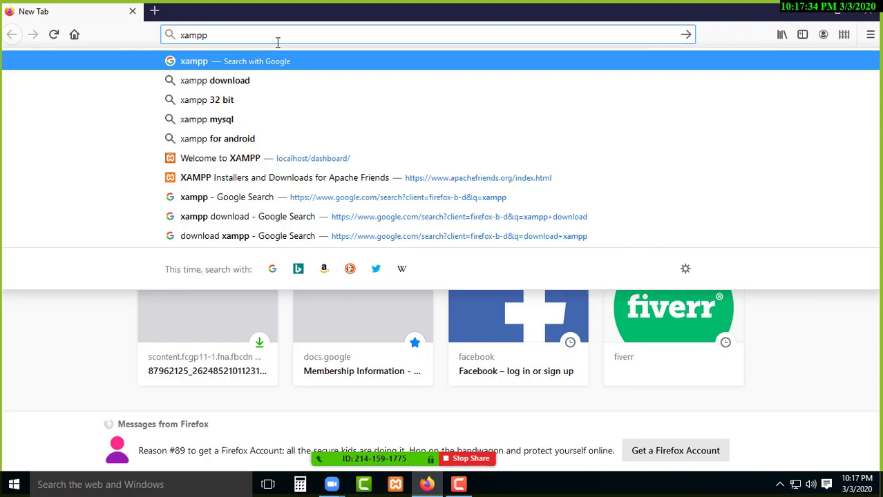
key(Return)
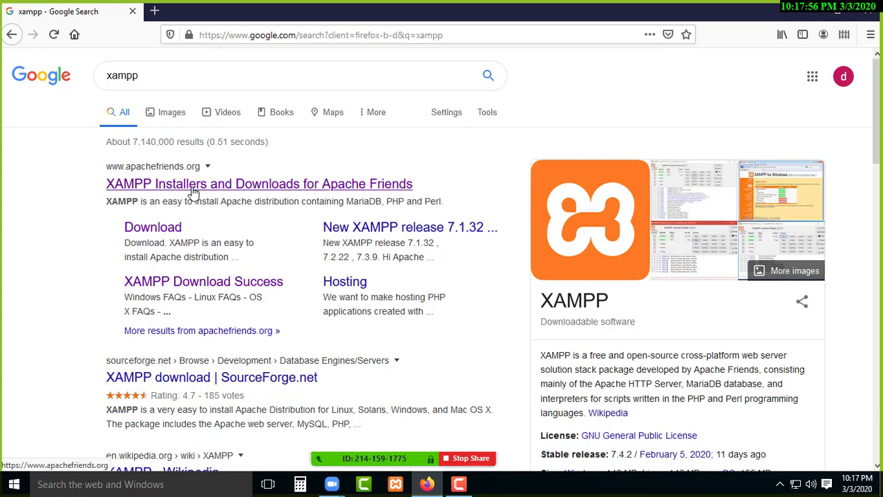
click(243, 189)
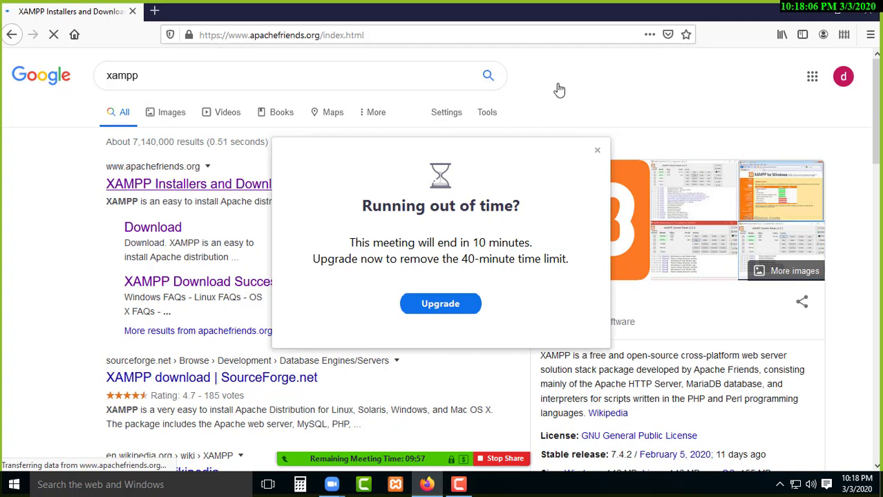
click(598, 150)
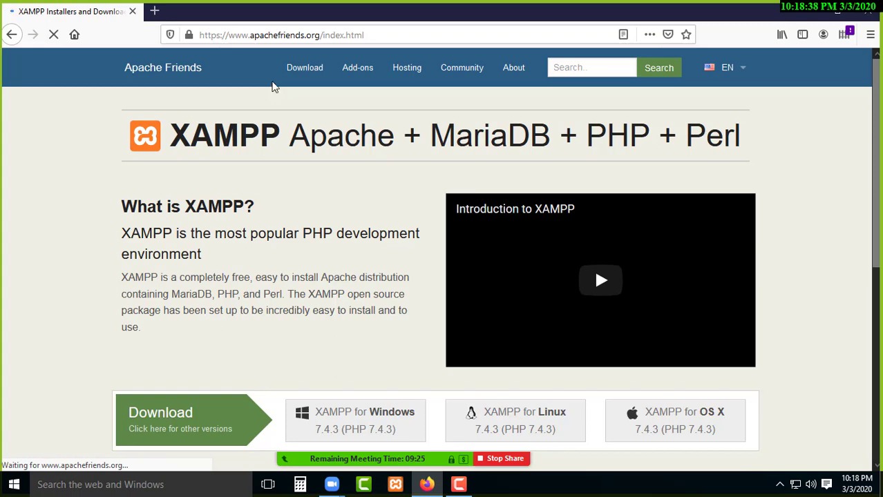
Download and save the XAMPP 7.4.3 for Windows installer.
scroll(283, 110, down, 3)
scroll(290, 202, down, 2)
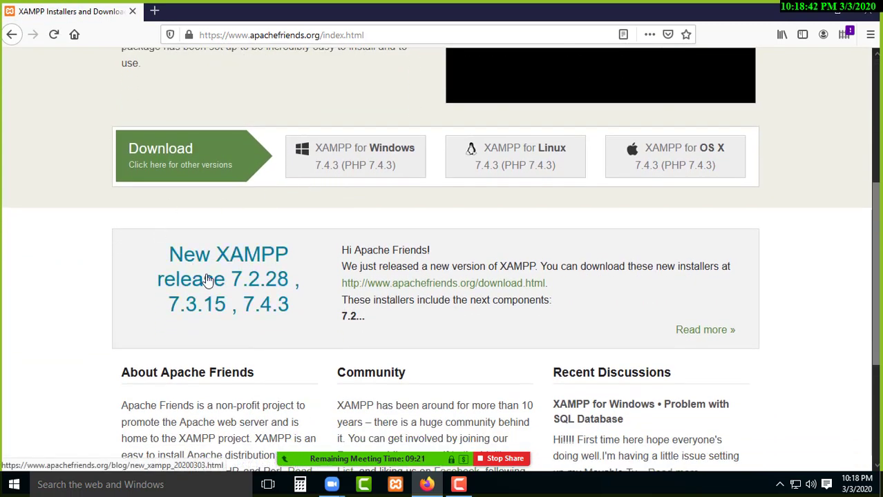
scroll(206, 280, up, 5)
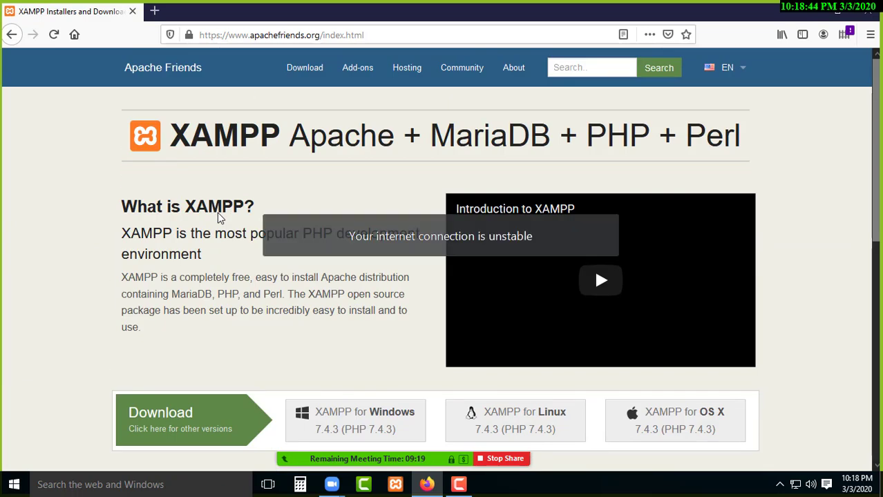
scroll(296, 199, down, 1)
scroll(284, 165, down, 1)
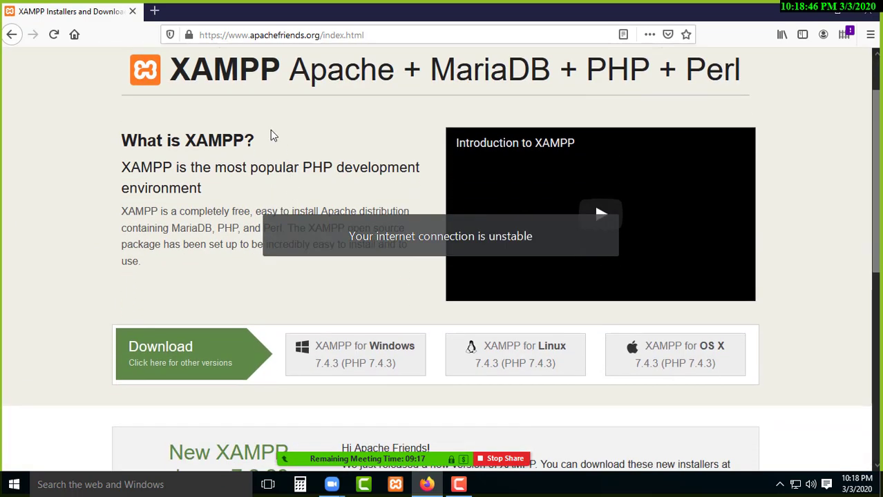
scroll(272, 134, up, 2)
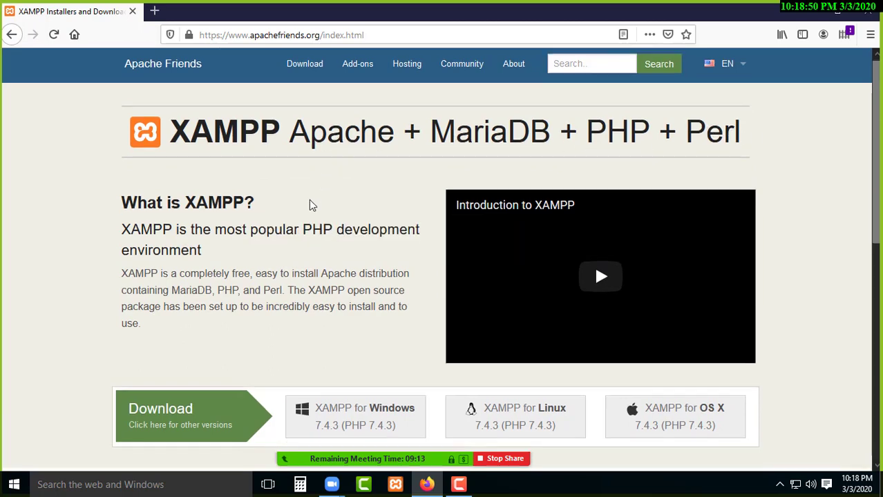
scroll(309, 203, down, 3)
scroll(289, 122, down, 1)
scroll(282, 138, down, 1)
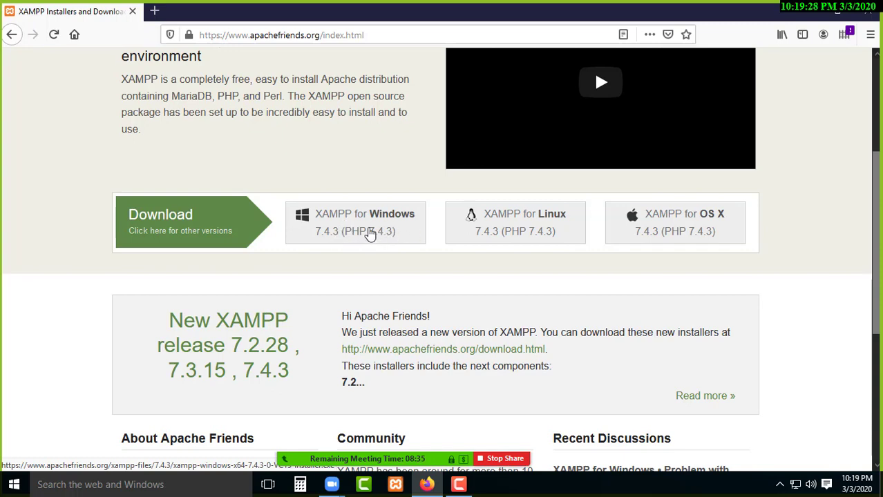
click(371, 235)
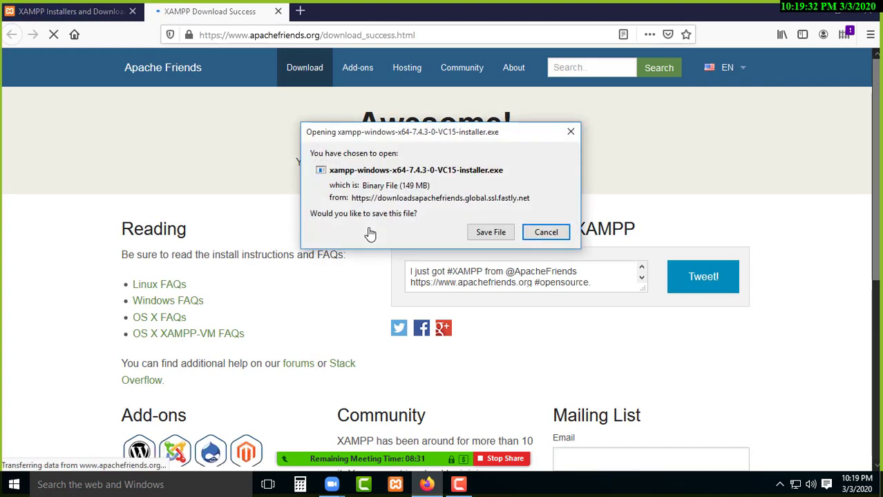
drag(450, 138, 405, 158)
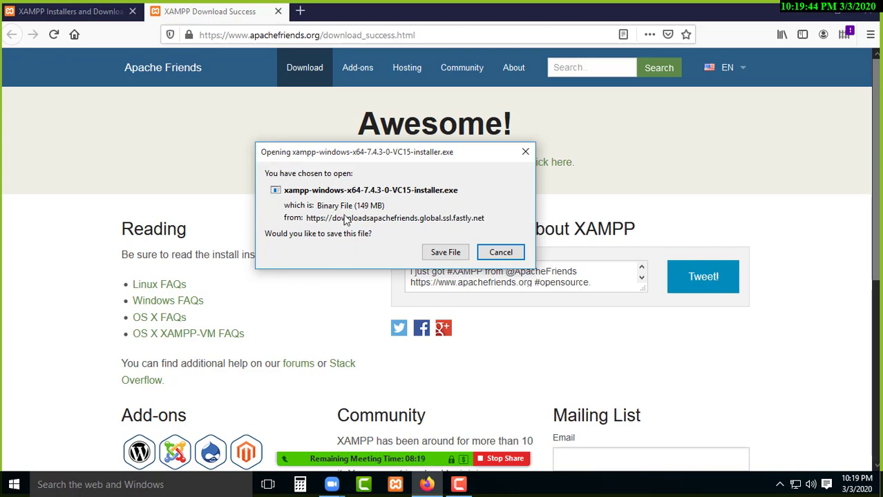
click(445, 253)
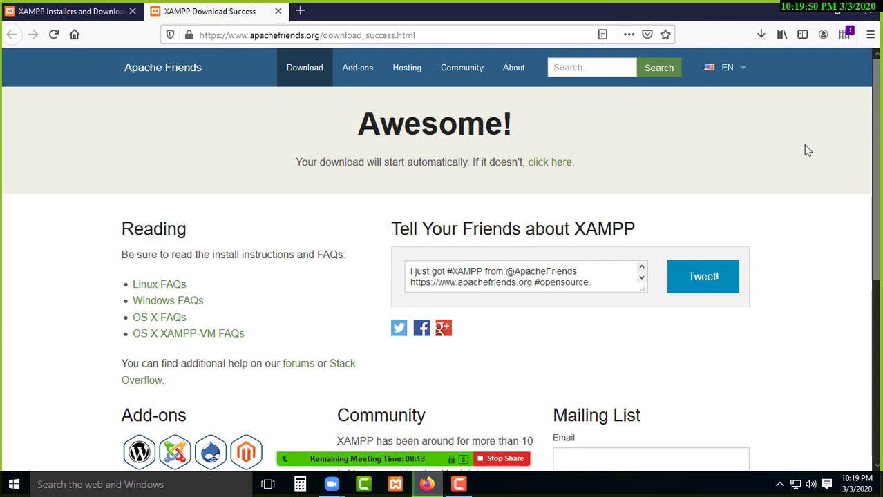
Copy the XAMPP home page's web address from the first tab.
click(72, 12)
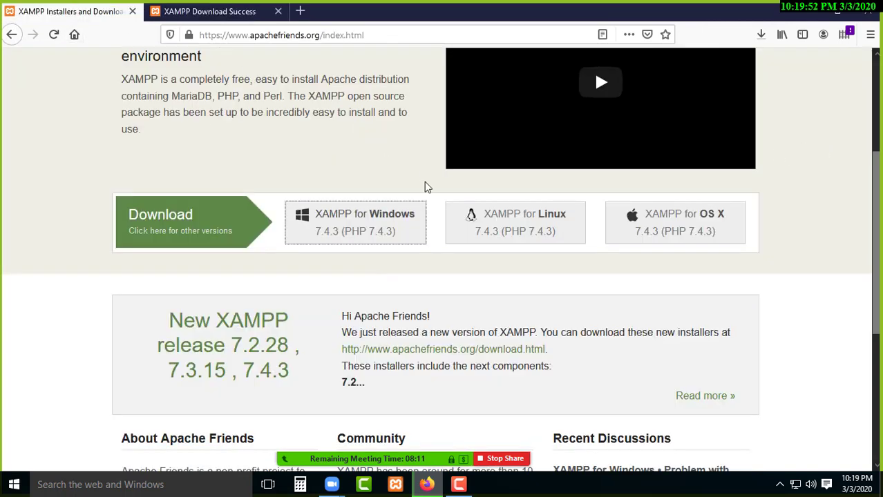
scroll(324, 83, up, 1)
scroll(325, 82, up, 1)
click(321, 36)
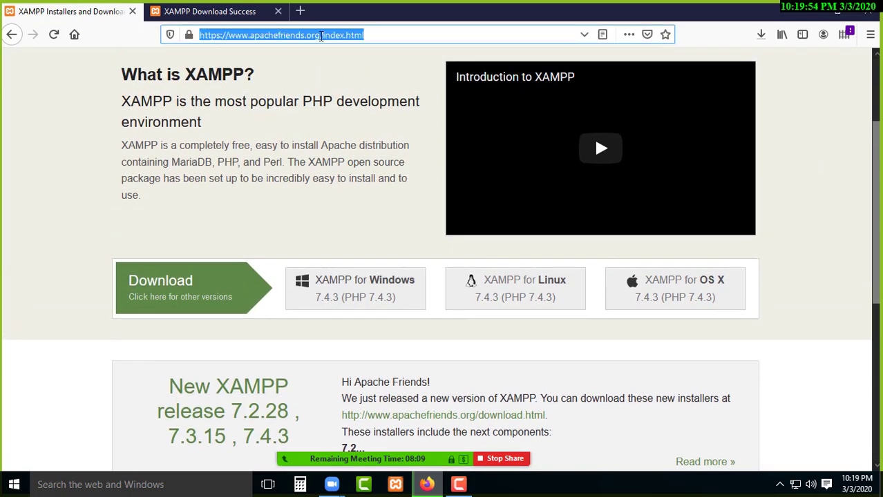
right_click(320, 37)
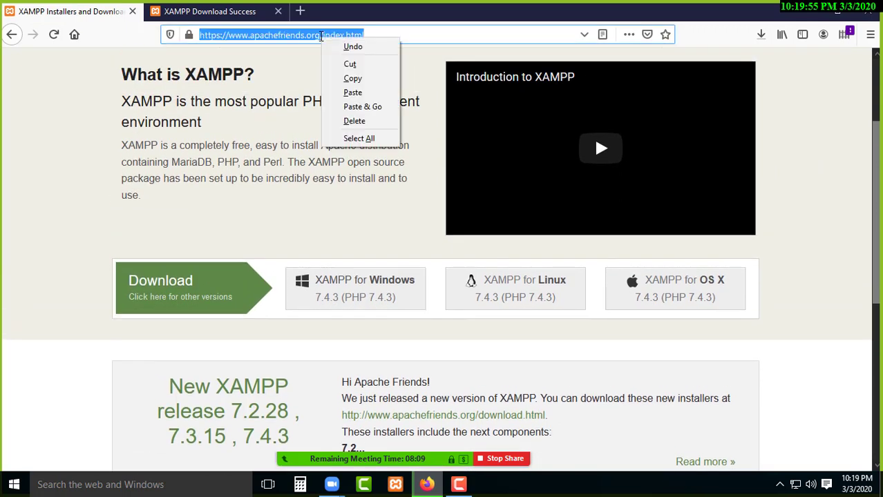
click(352, 78)
Create a desktop folder named Class1 and open it maximized.
click(814, 11)
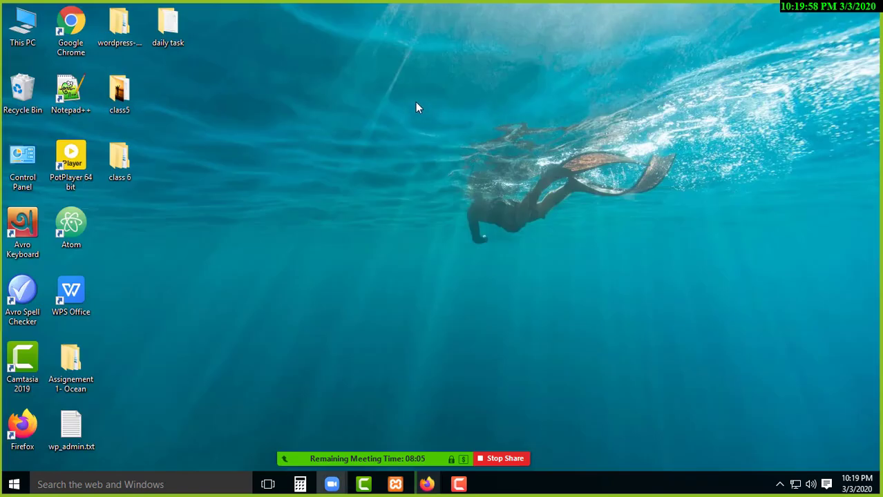
right_click(416, 105)
mouse_move(463, 234)
click(618, 227)
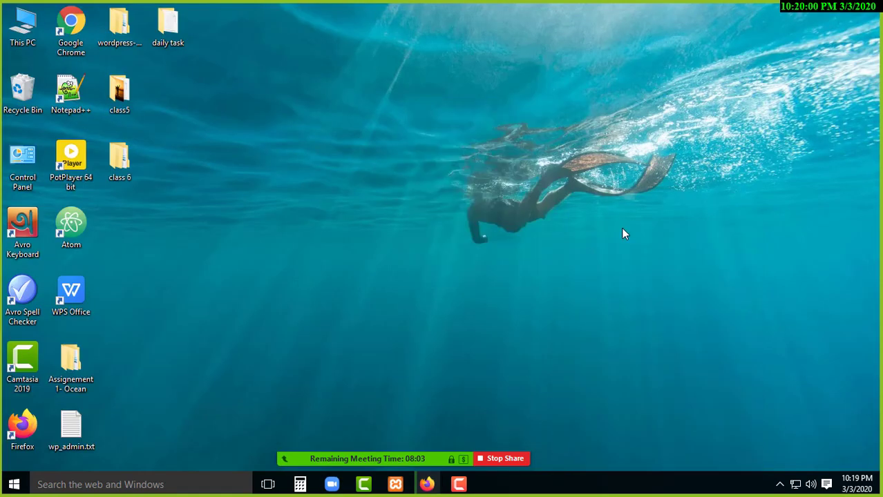
right_click(426, 117)
mouse_move(507, 249)
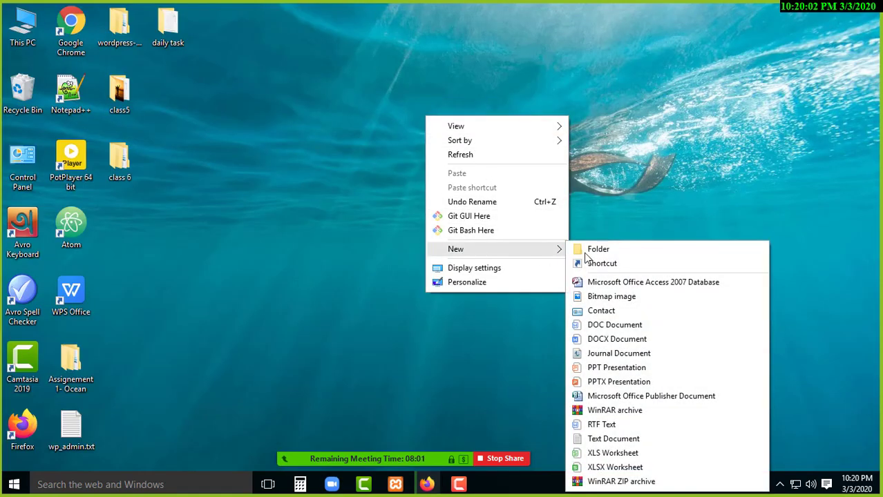
click(601, 250)
text(C)
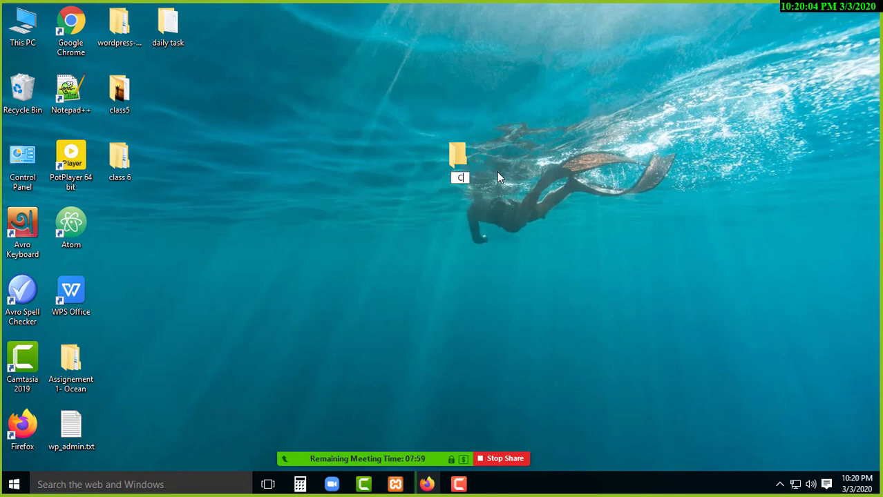
text(lass1)
key(Return)
key(Return)
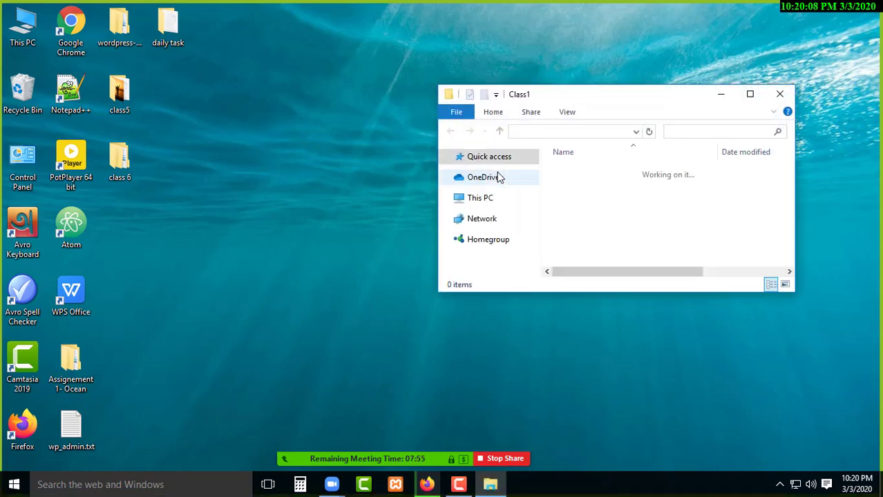
click(750, 94)
Create a text document named class1 in Class1 and open it.
right_click(311, 127)
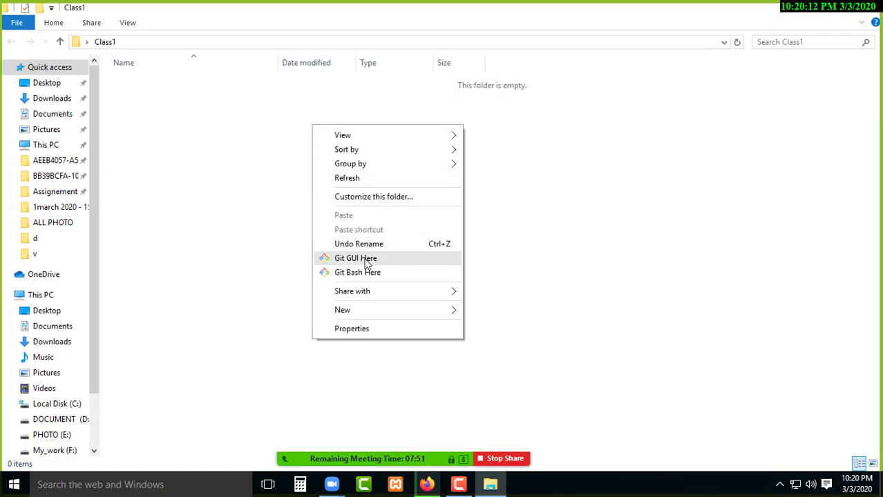
click(260, 273)
right_click(398, 160)
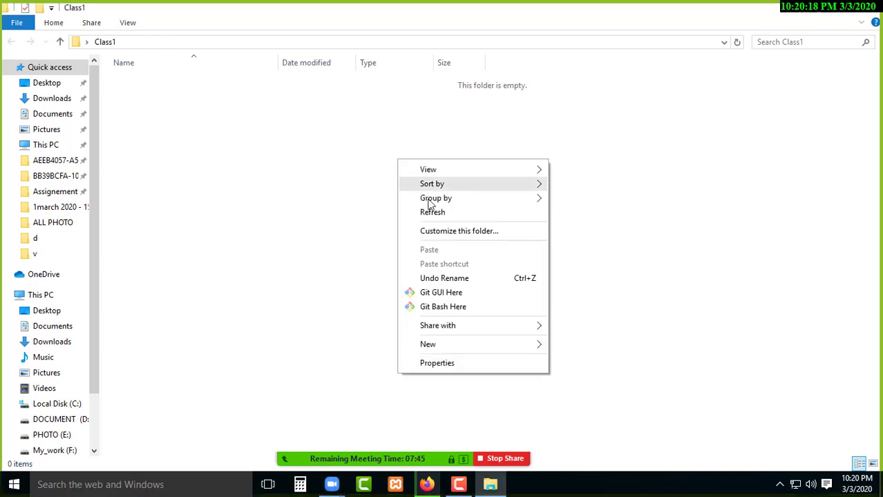
mouse_move(429, 345)
click(585, 299)
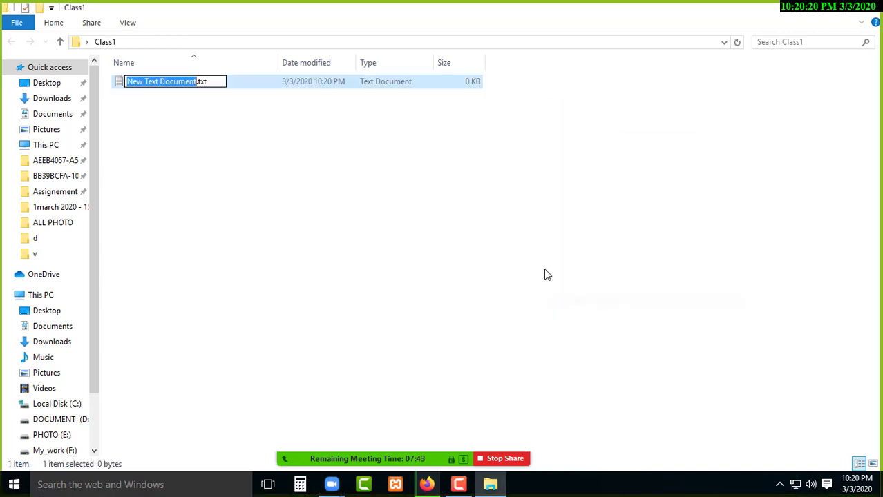
text(class1)
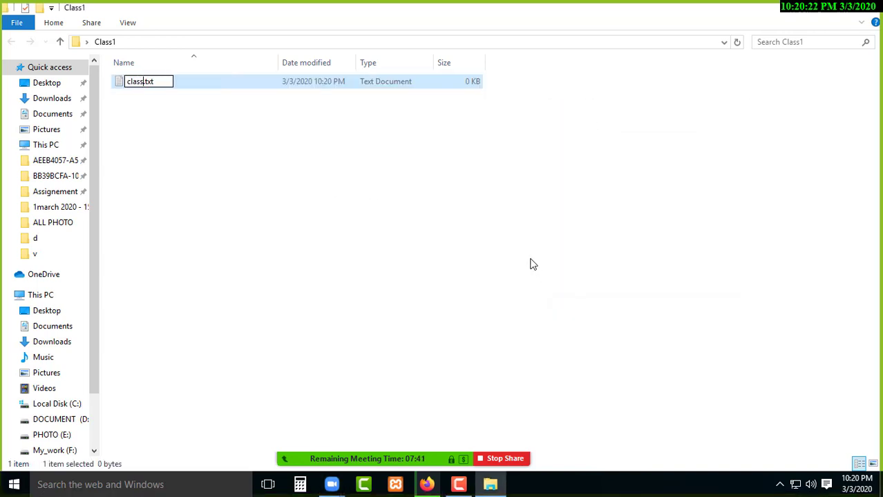
key(Return)
key(Return)
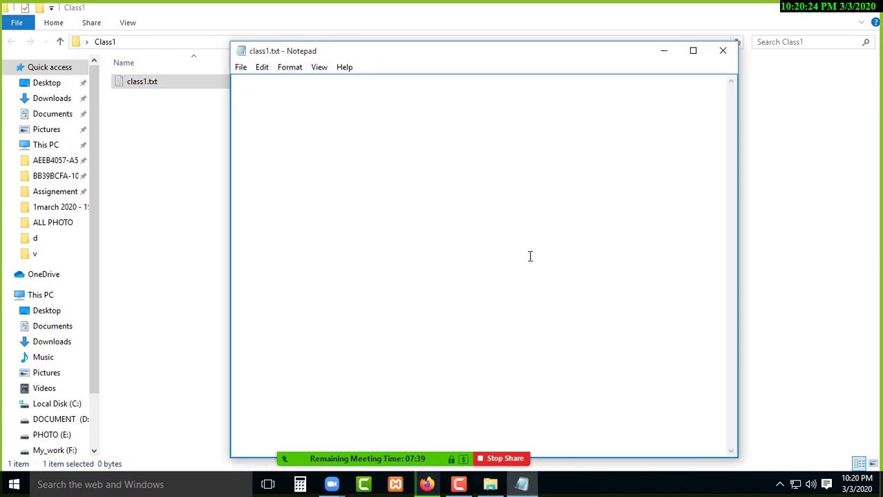
text(Do)
text(wn1)
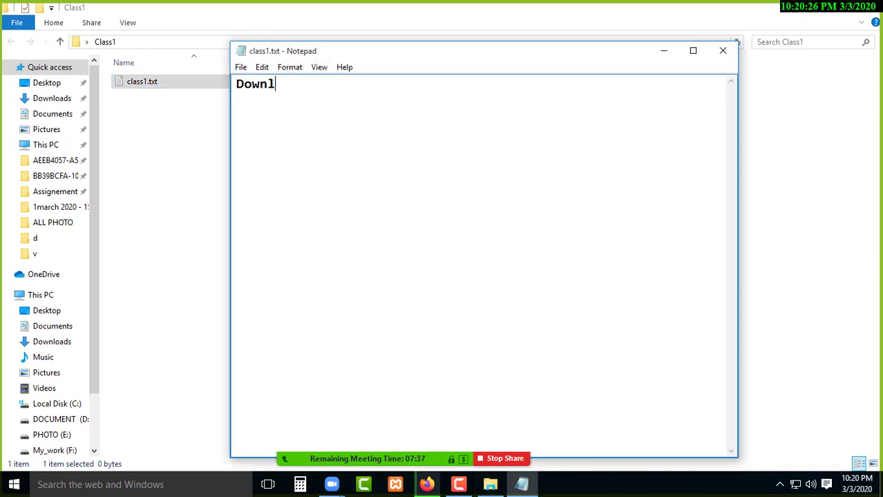
key(BackSpace)
key(BackSpace)
key(BackSpace)
key(BackSpace)
key(BackSpace)
text(xampp Downloa)
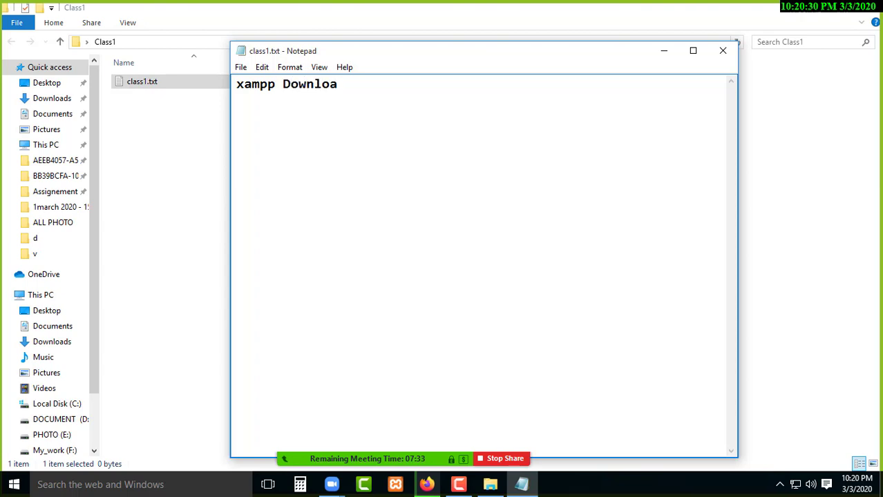
text(d link:)
key(ctrl+v)
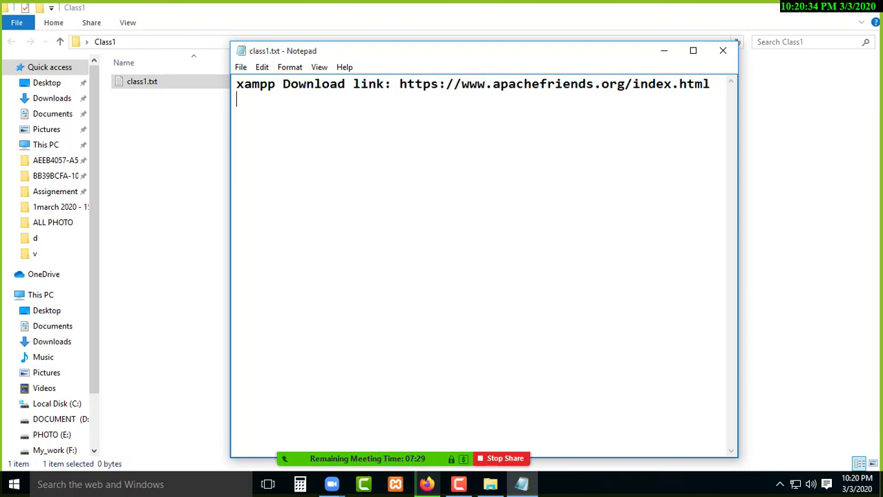
click(664, 51)
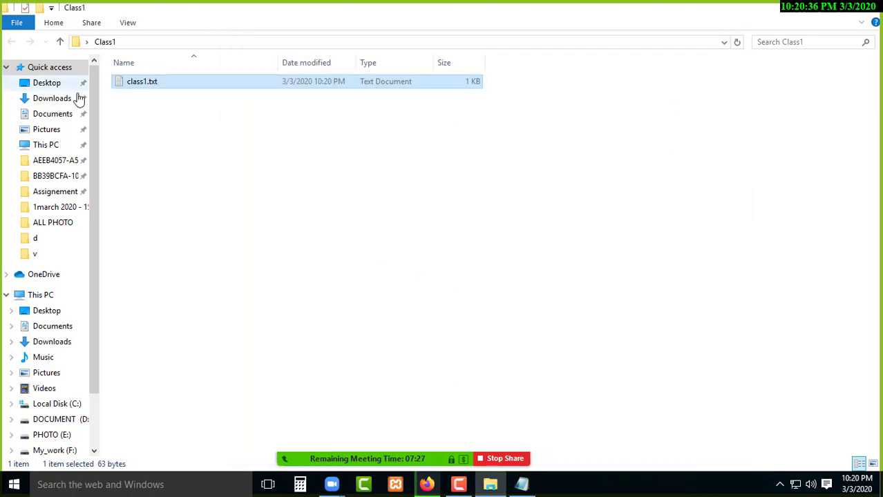
Check the XAMPP installer's download progress in Firefox's Downloads panel.
click(427, 485)
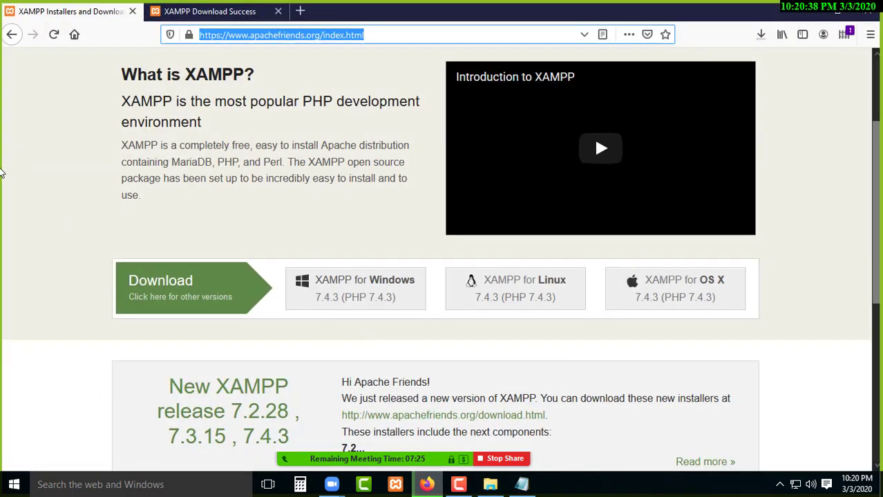
click(761, 34)
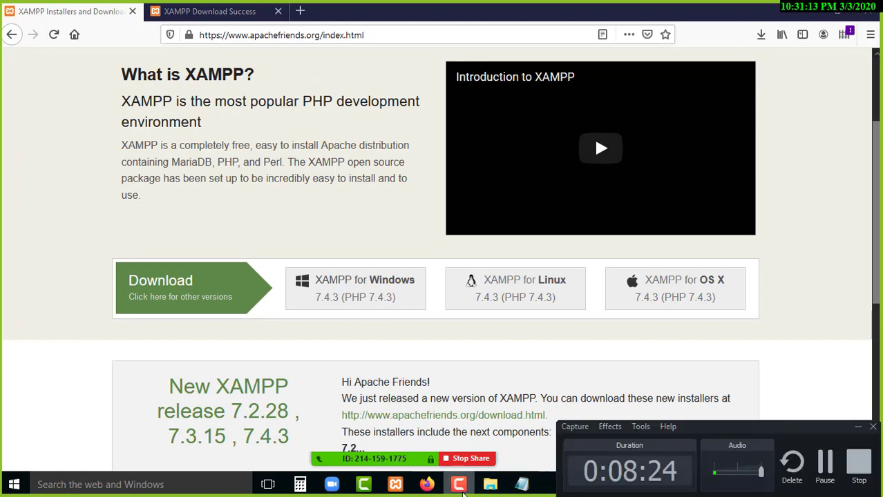
Copy the finished xampp-windows-x64-7.4.3-0-VC15-installer.exe from its Downloads folder and return to Class1.
click(762, 36)
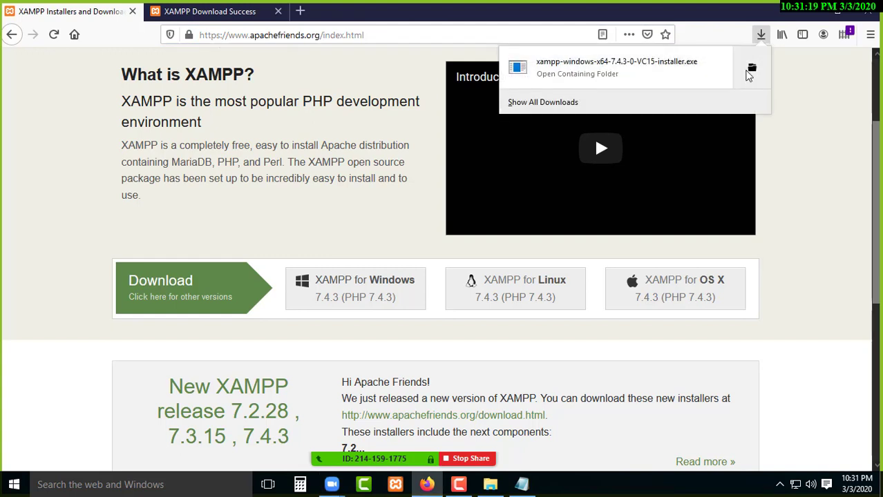
click(752, 71)
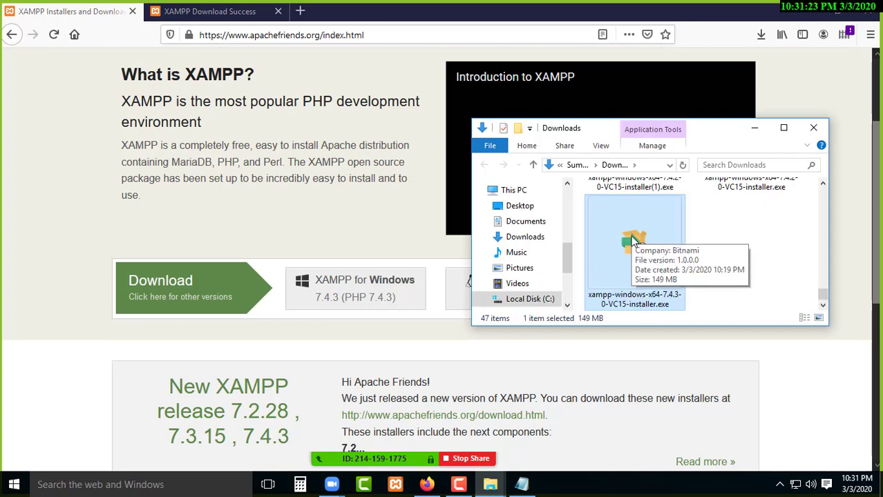
right_click(629, 234)
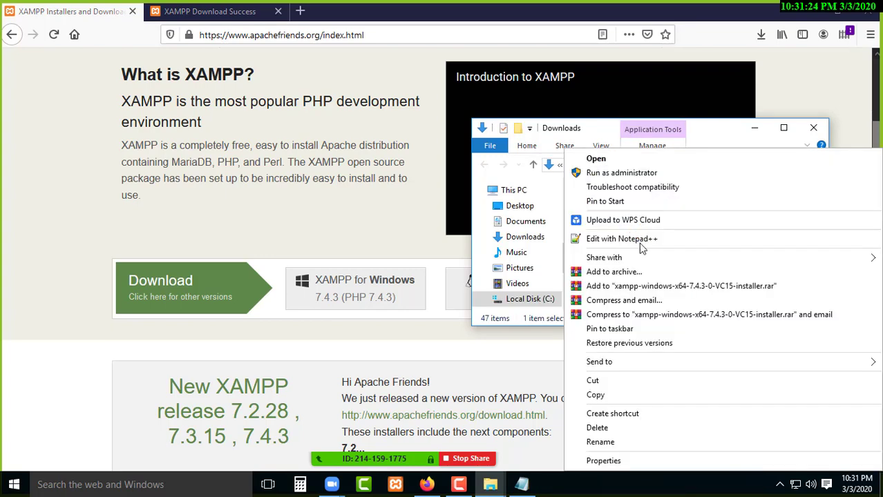
click(613, 390)
click(814, 128)
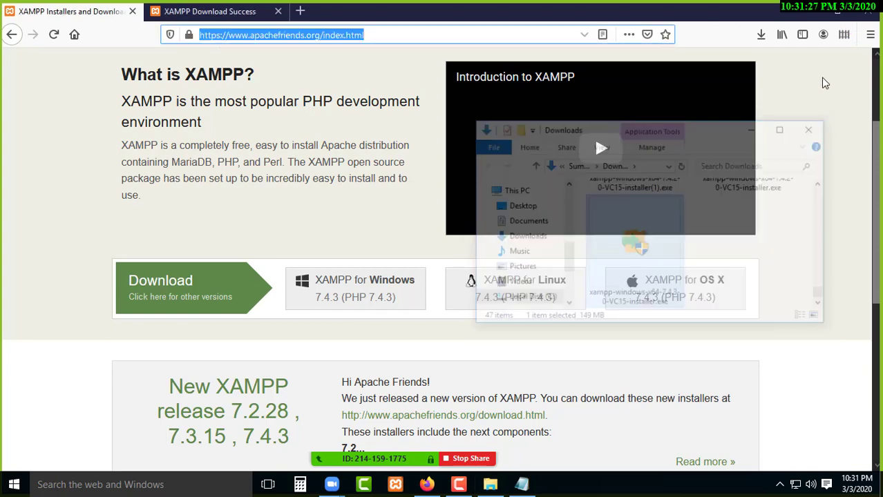
key(alt+Tab)
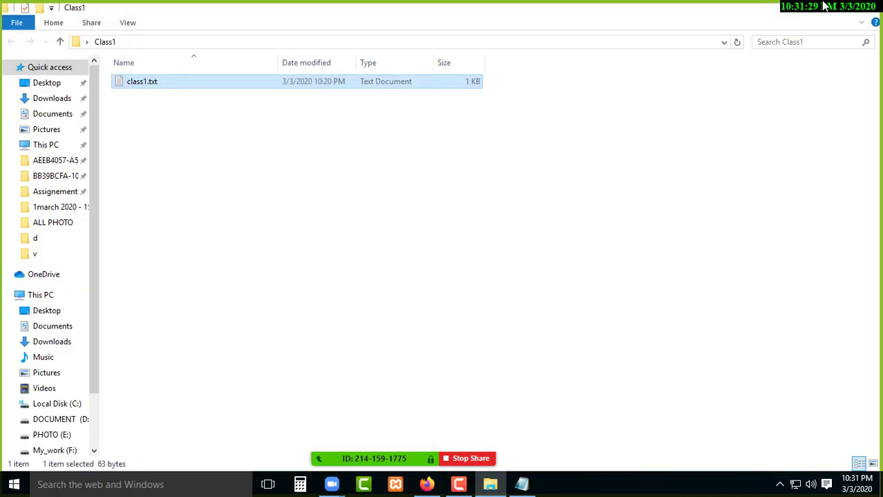
Reopen Class1, paste the XAMPP installer into it, and refresh the listing.
click(834, 7)
click(783, 89)
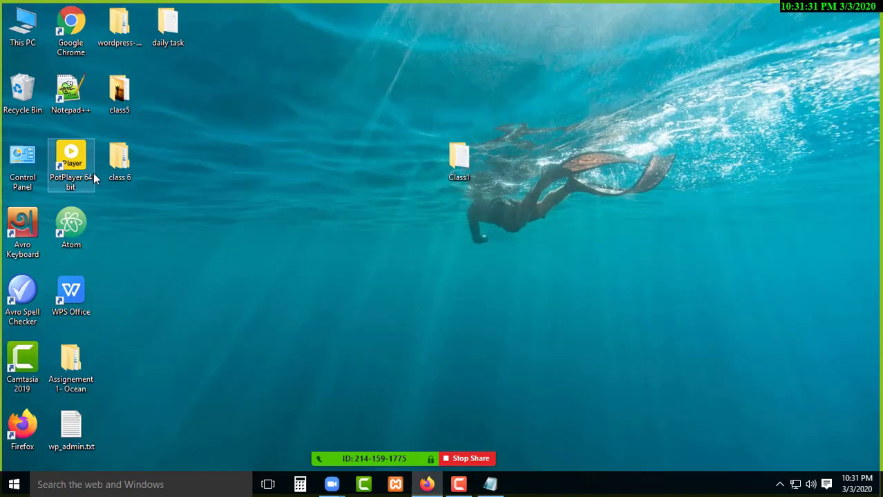
click(459, 159)
click(301, 182)
double_click(458, 159)
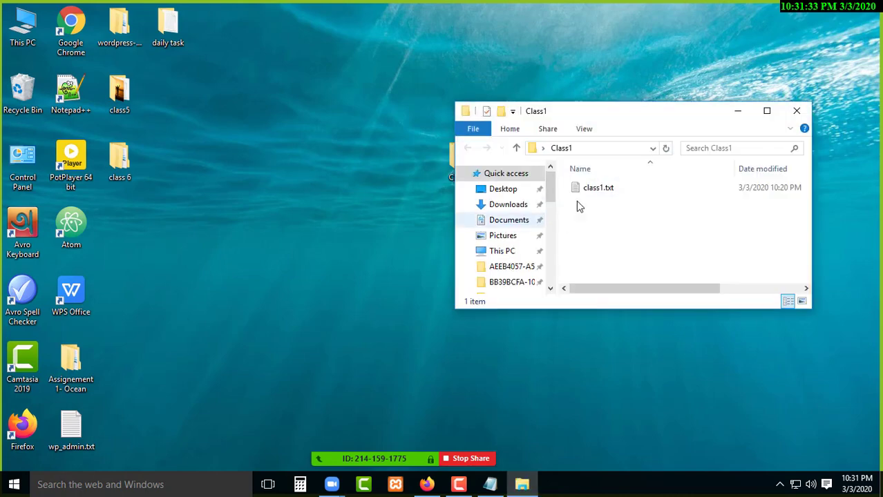
click(794, 112)
right_click(226, 145)
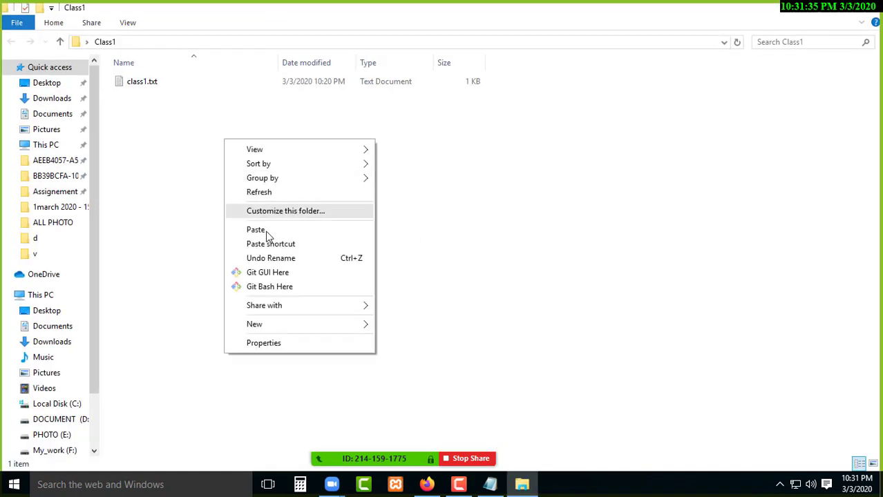
click(270, 232)
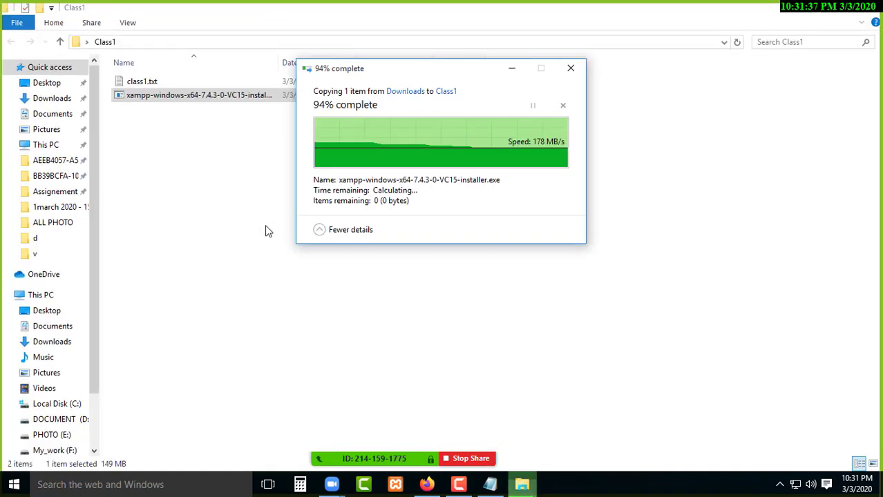
right_click(272, 141)
click(311, 191)
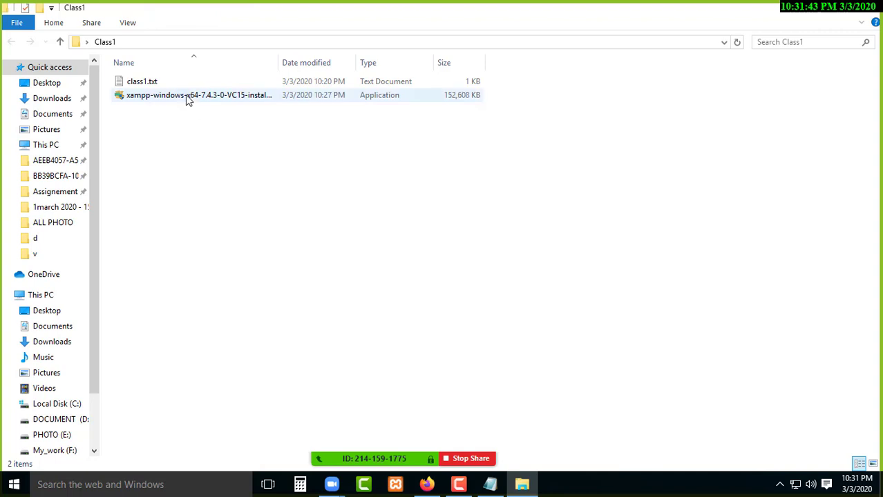
Launch the XAMPP installer from Class1 and minimize the folder window.
click(211, 96)
right_click(212, 96)
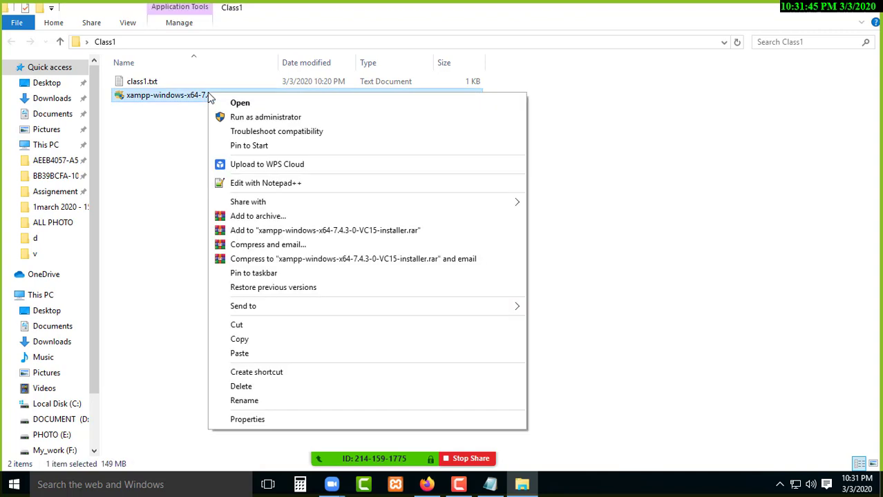
click(271, 104)
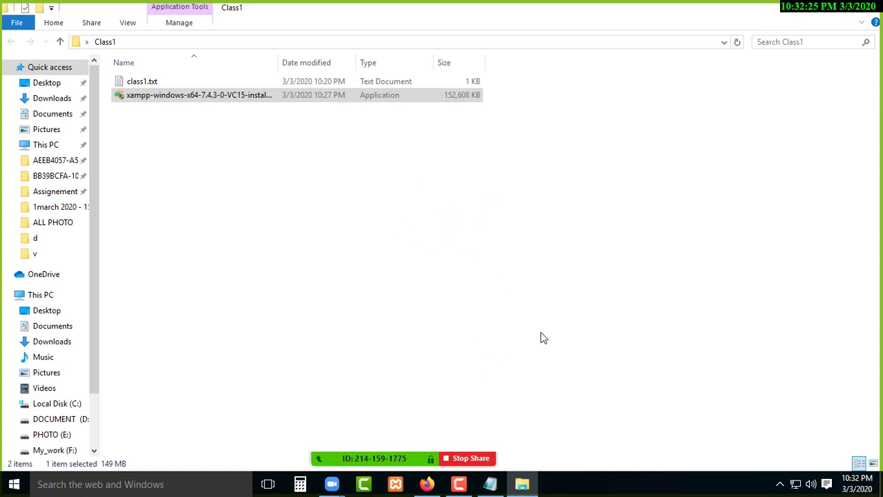
click(459, 485)
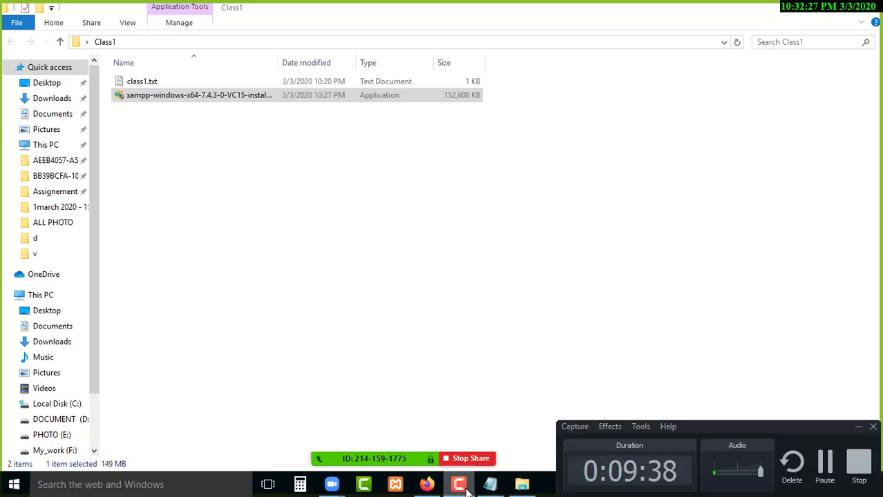
click(460, 485)
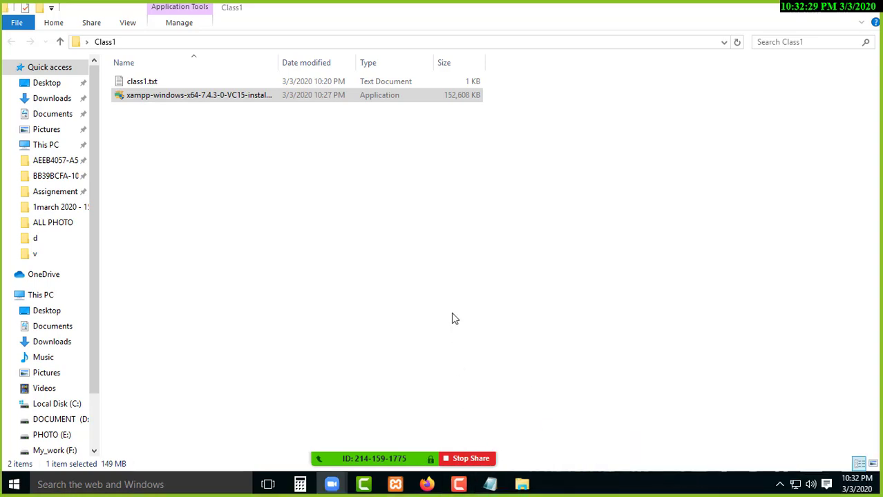
click(812, 13)
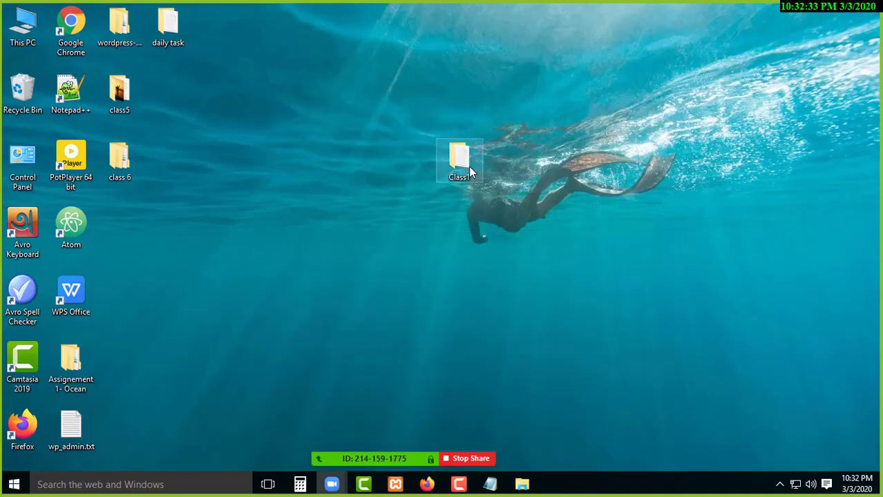
Approve the User Account Control prompt and advance setup past the welcome and components pages.
drag(474, 173, 195, 110)
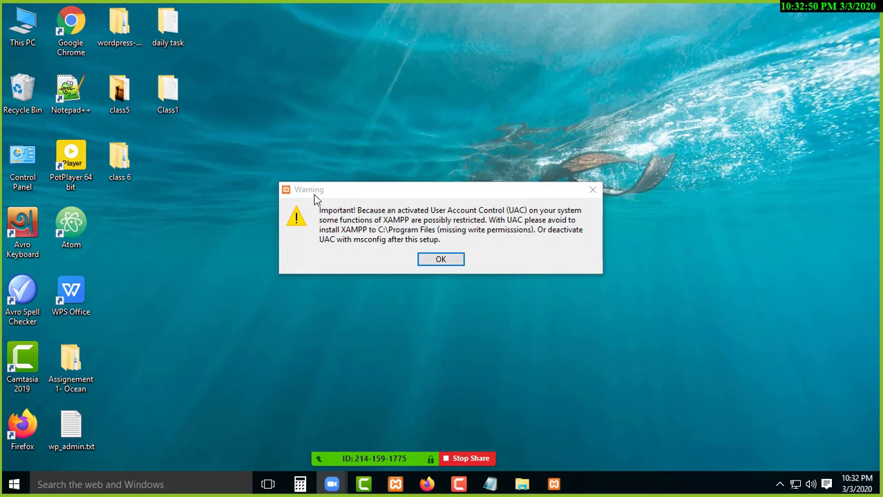
click(442, 261)
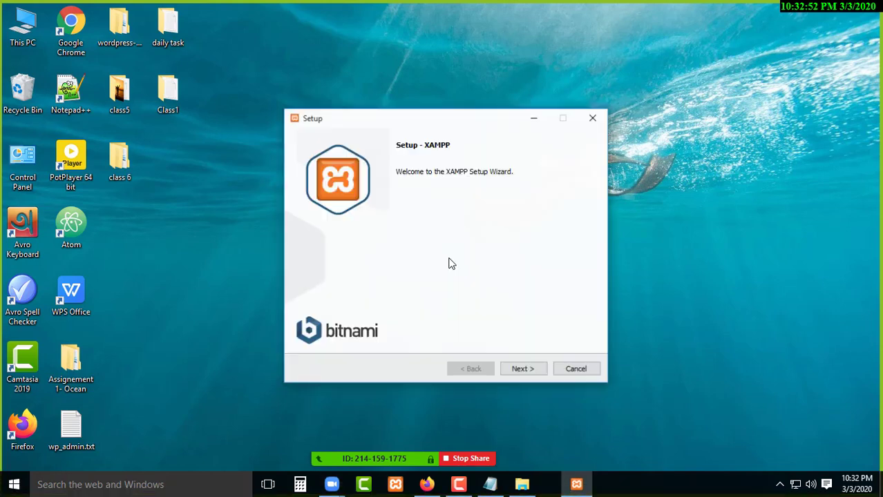
click(525, 370)
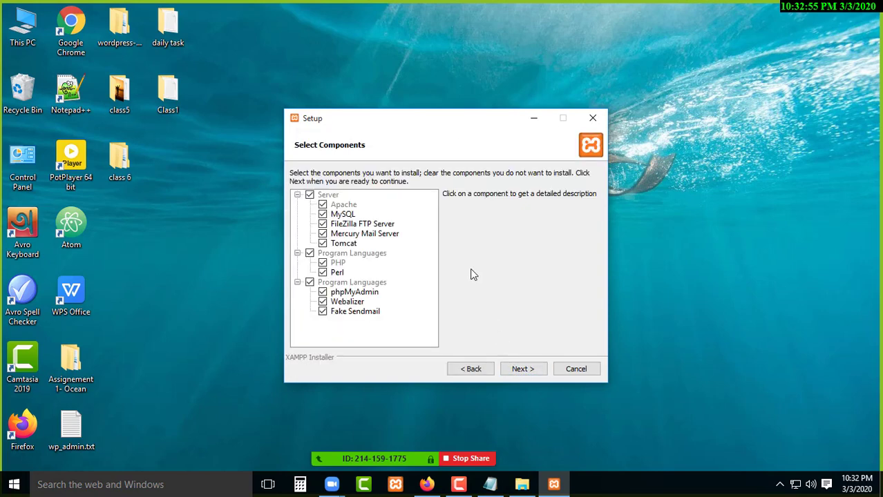
click(523, 370)
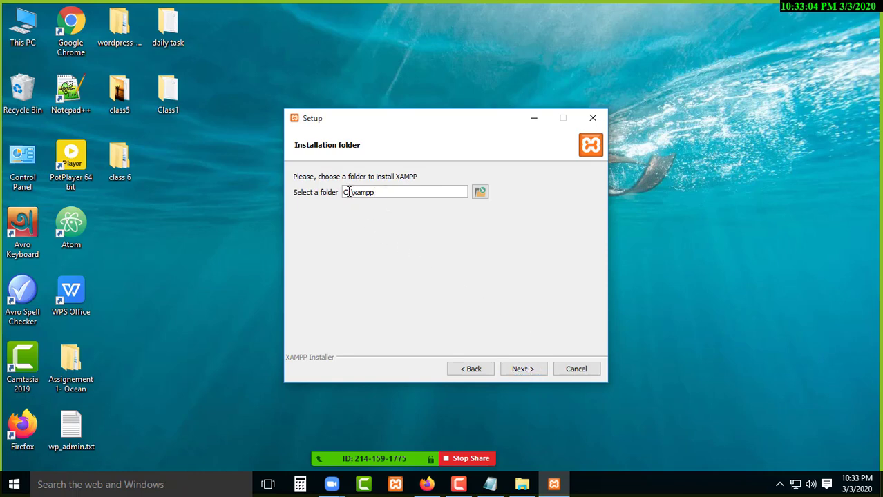
Check Local Disk (C:) space in This PC and confirm C:\xampp as the install folder.
click(29, 38)
double_click(29, 38)
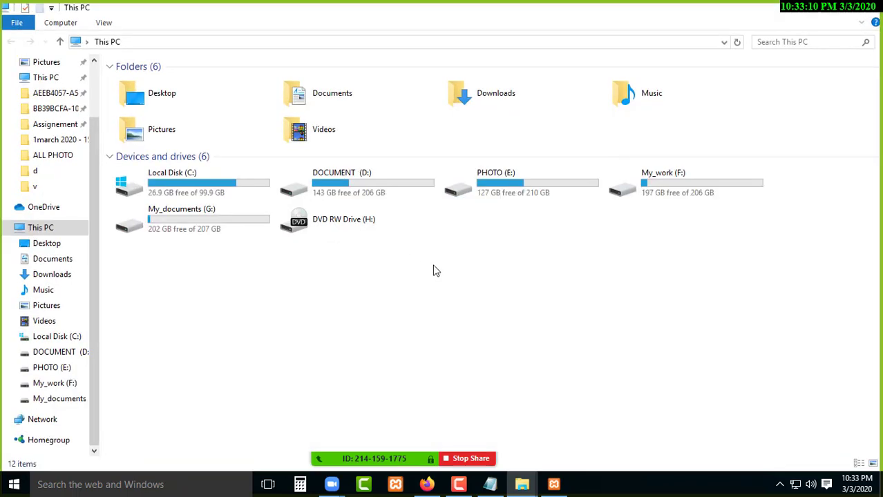
click(194, 191)
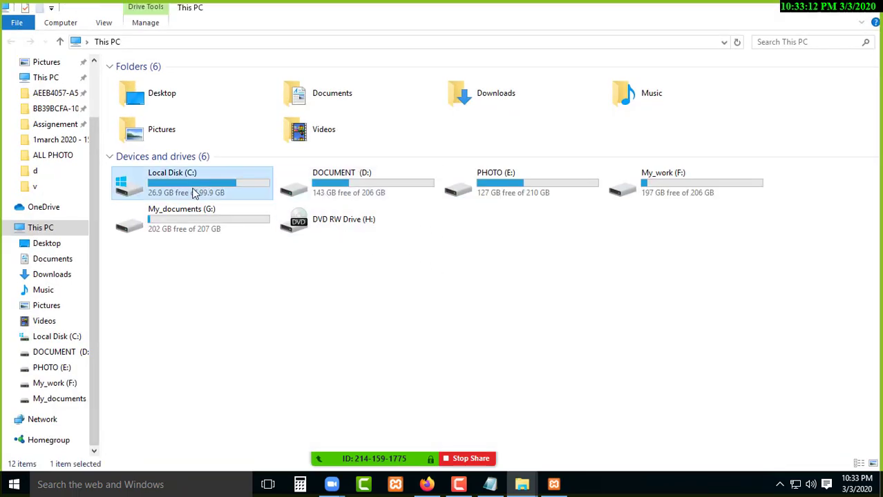
click(801, 7)
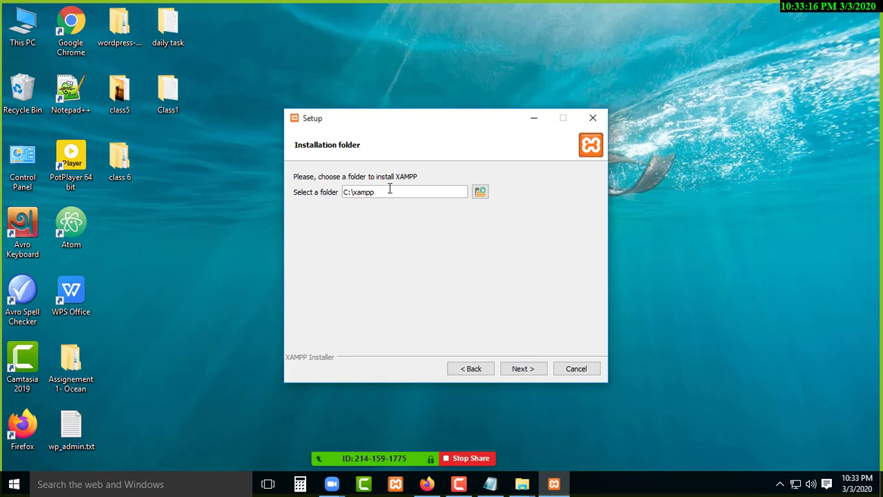
drag(381, 192, 355, 194)
drag(473, 115, 518, 104)
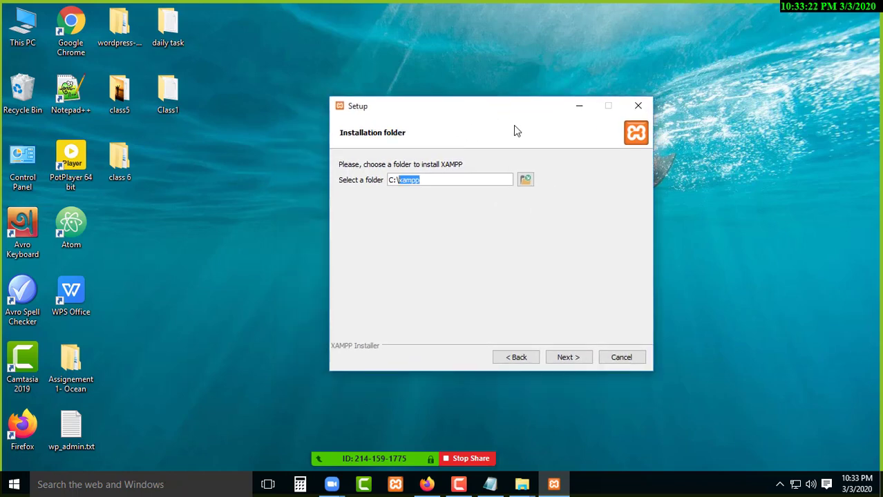
click(443, 180)
Keep the C:\xampp install folder, leave 'Learn more about Bitnami' unticked, and start installing XAMPP.
drag(424, 180, 401, 182)
click(566, 357)
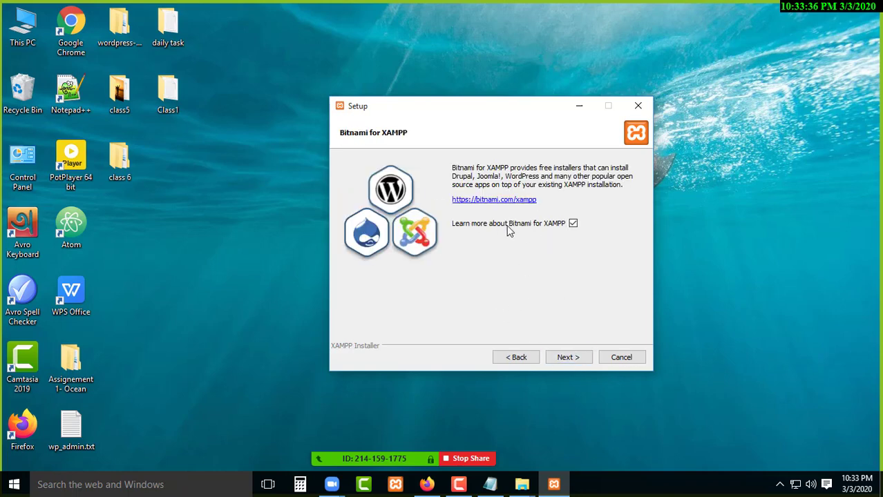
click(573, 225)
click(573, 223)
click(563, 356)
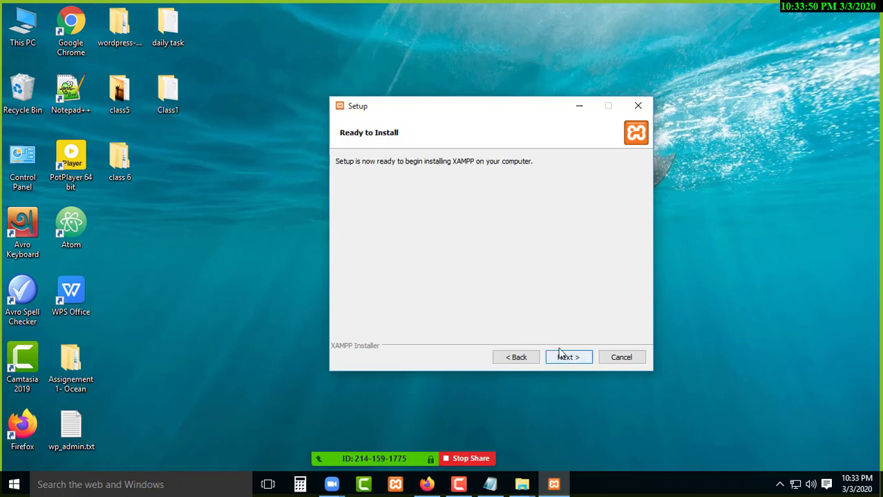
click(568, 355)
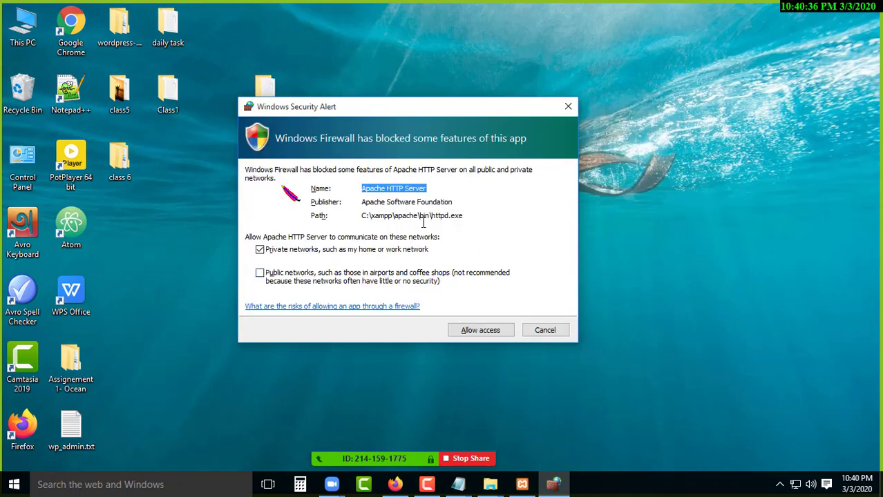
Allow Apache HTTP Server through Windows Firewall on private networks only.
drag(368, 117, 327, 90)
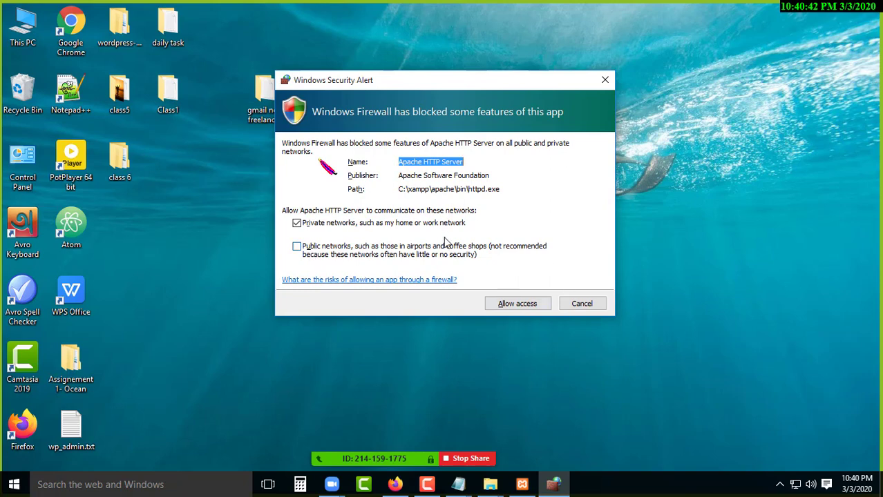
click(499, 197)
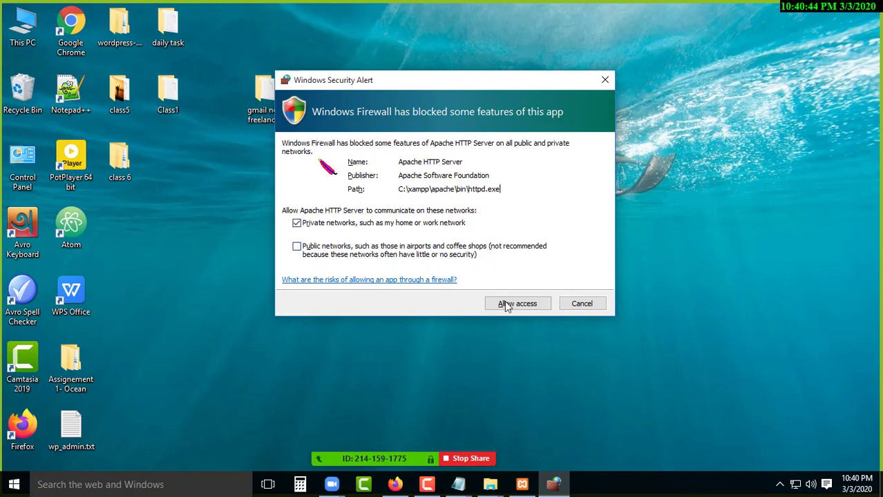
click(520, 305)
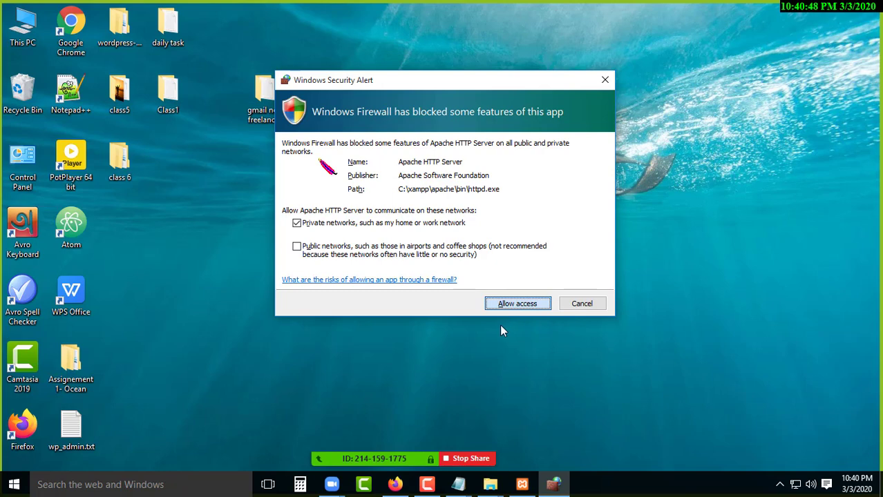
click(427, 485)
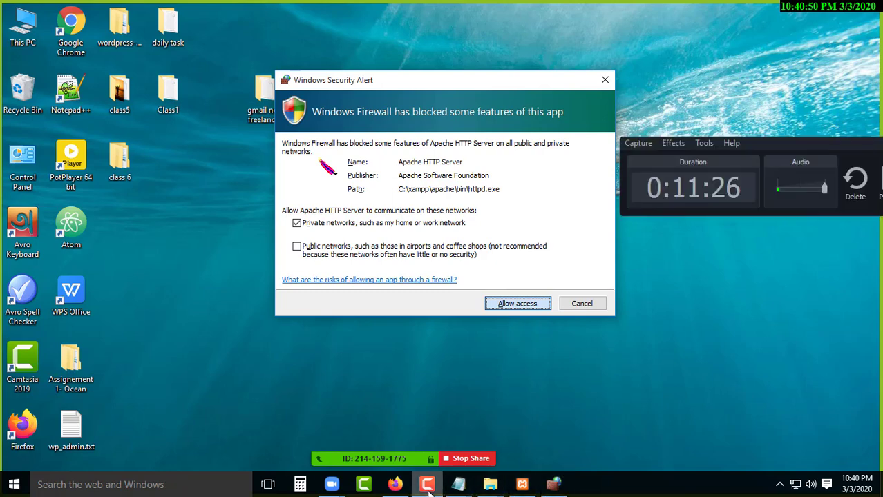
click(428, 486)
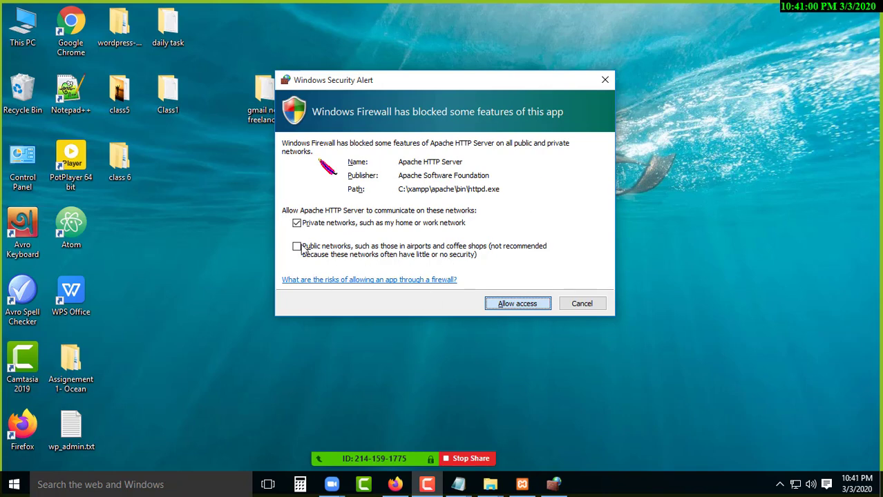
click(524, 309)
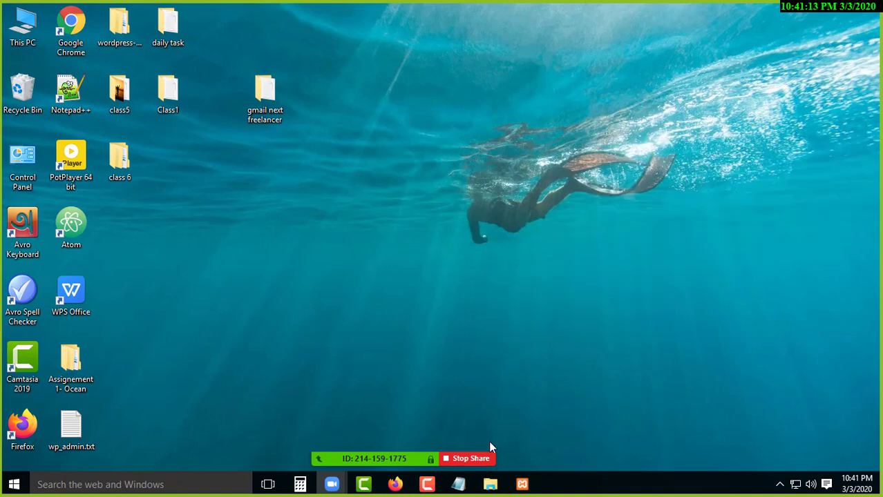
Finish the XAMPP Setup Wizard with 'start the Control Panel now' unticked.
click(523, 485)
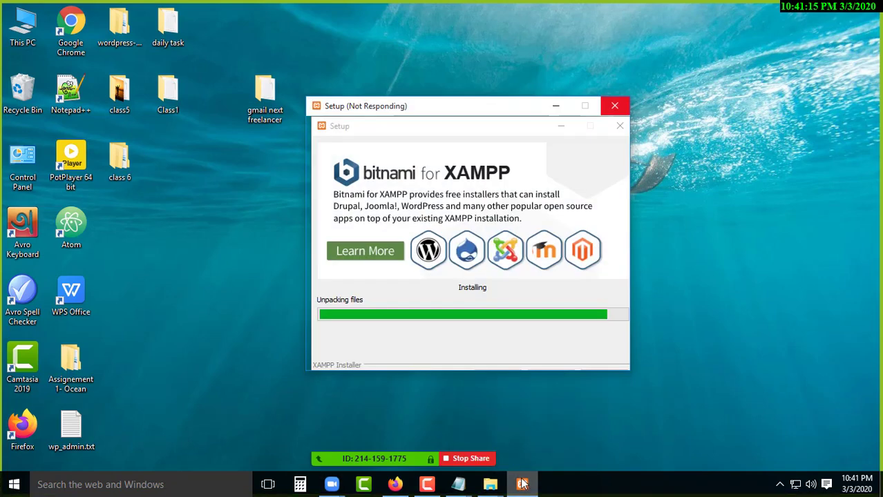
drag(418, 112, 415, 99)
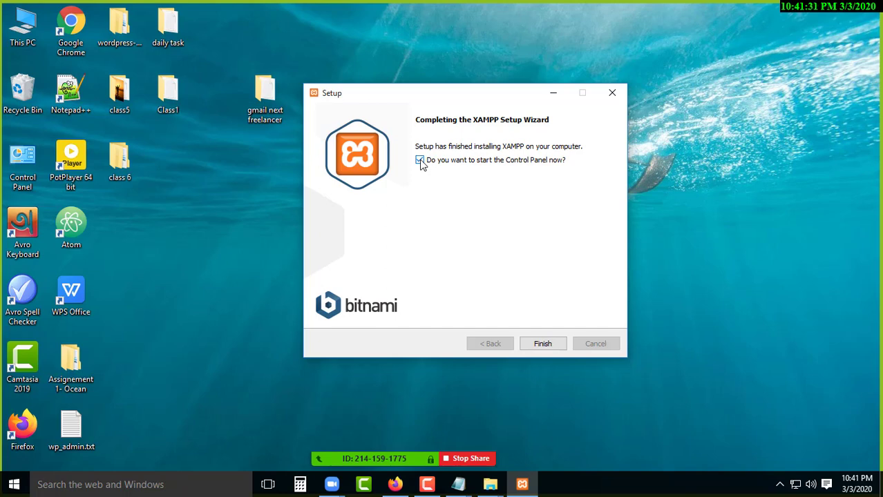
click(419, 161)
click(543, 344)
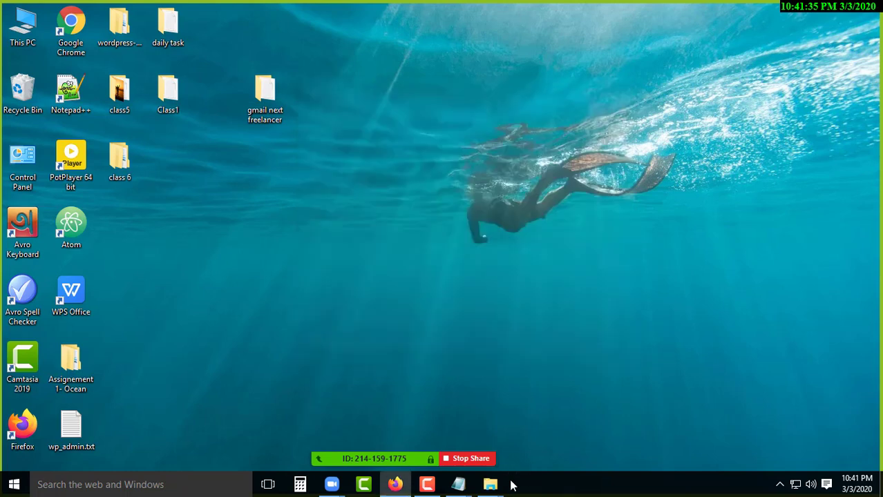
Refresh the desktop from its right-click menu.
click(429, 484)
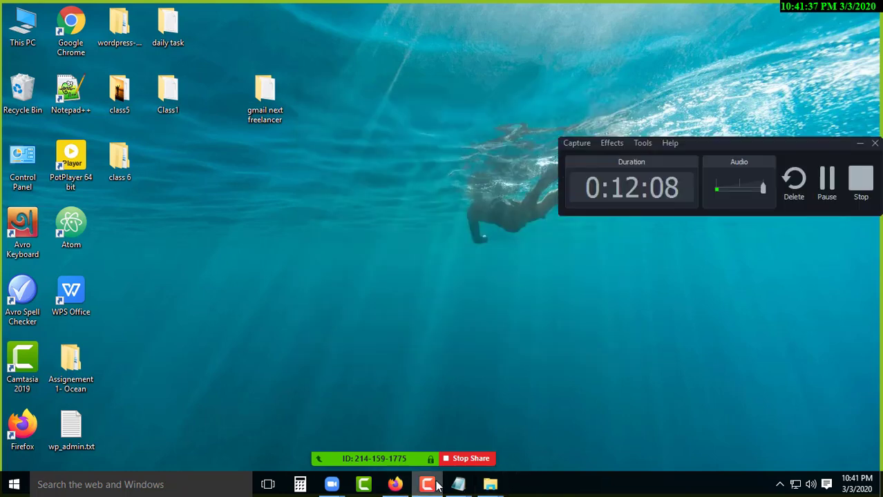
click(436, 485)
right_click(501, 200)
click(507, 209)
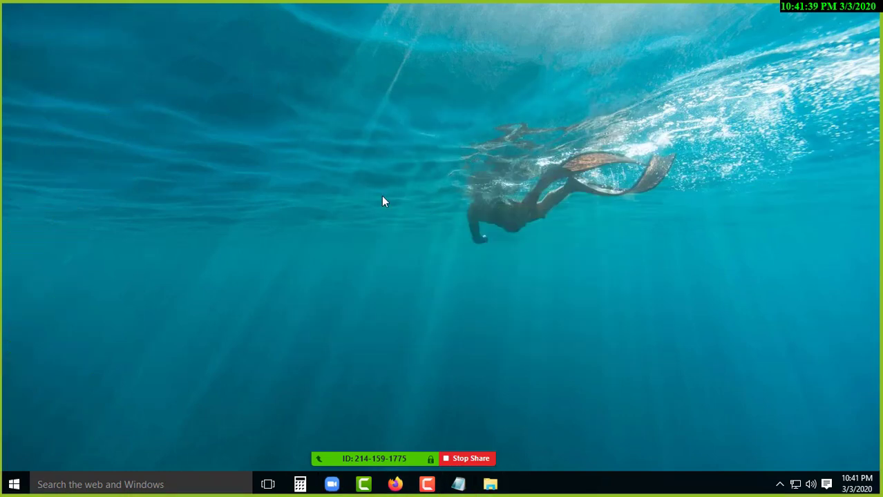
Move the 'gmail next freelancer' folder to the top row beside 'daily task'.
drag(268, 105, 219, 40)
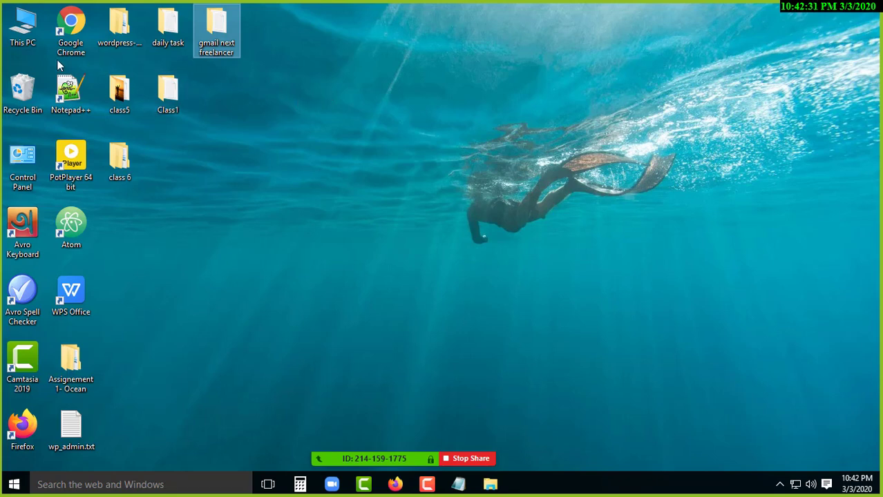
Browse maximized This PC to C:\xampp and bring up the context menu for xampp-control.exe.
double_click(28, 32)
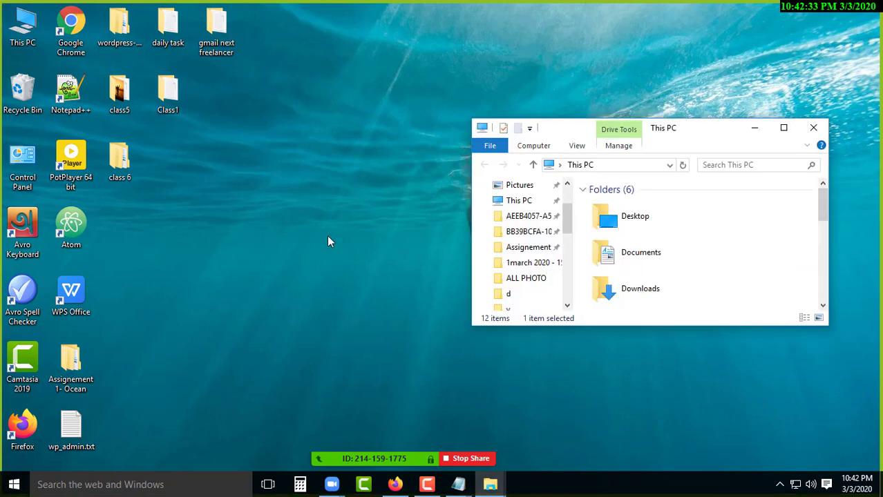
click(779, 132)
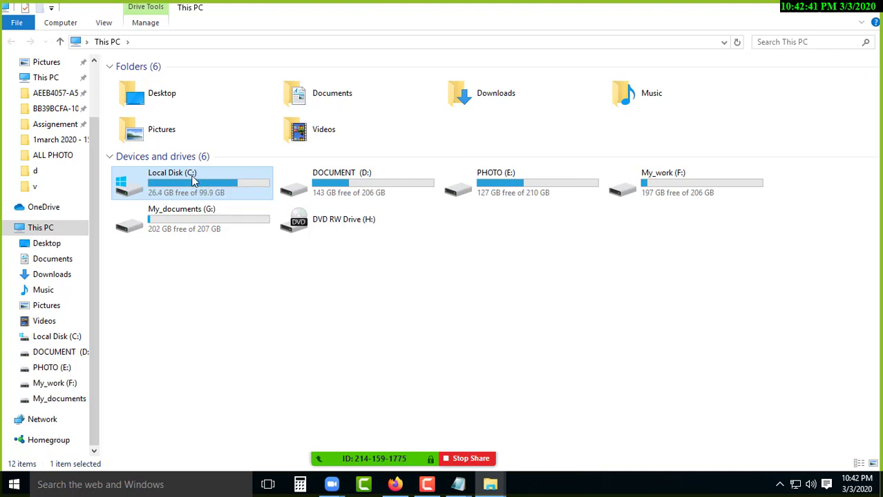
double_click(194, 181)
click(155, 167)
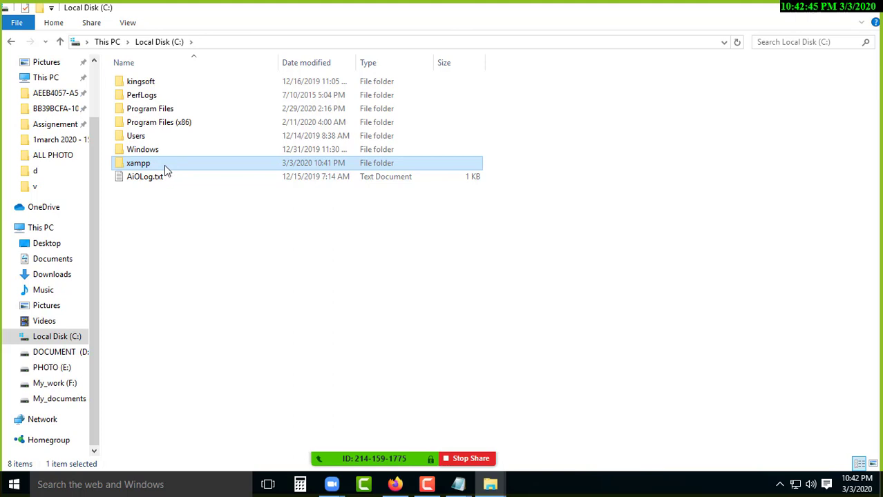
double_click(170, 169)
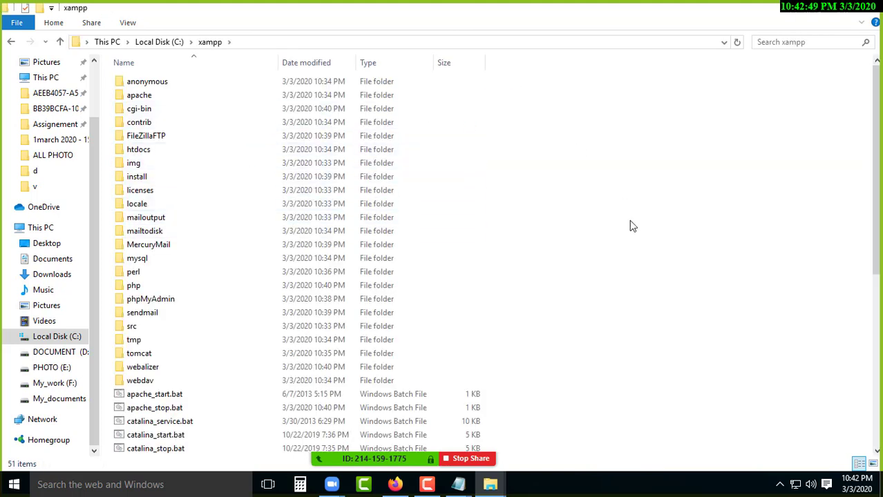
scroll(650, 214, down, 8)
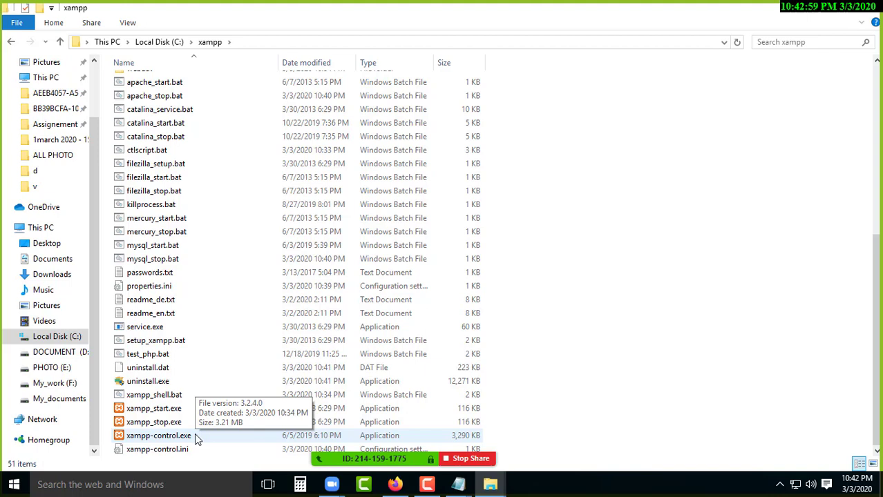
click(195, 433)
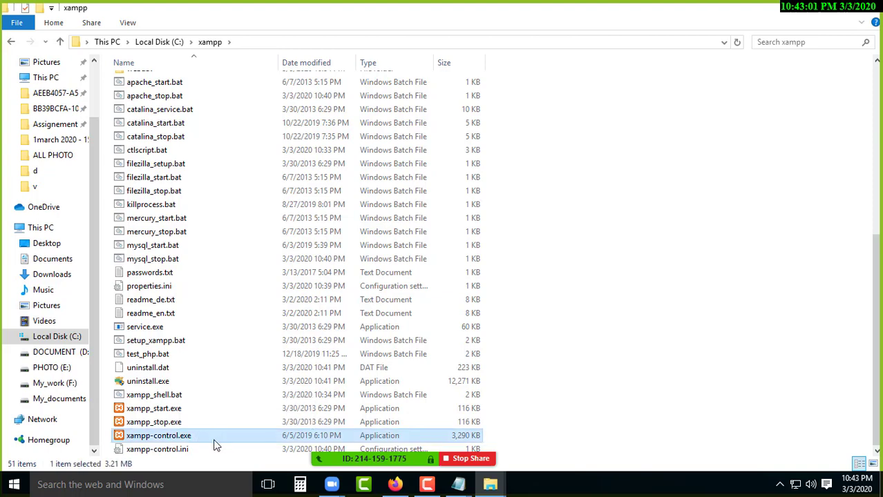
right_click(187, 437)
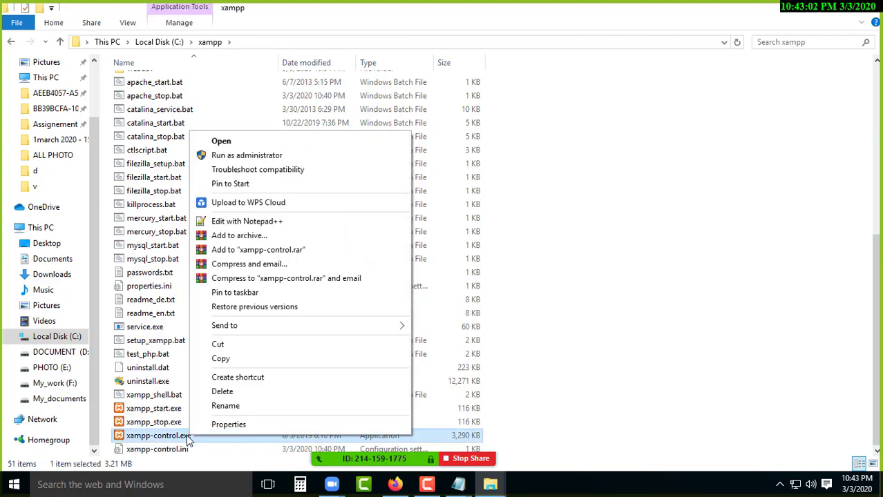
Launch xampp-control.exe and save English as the Control Panel language.
click(262, 141)
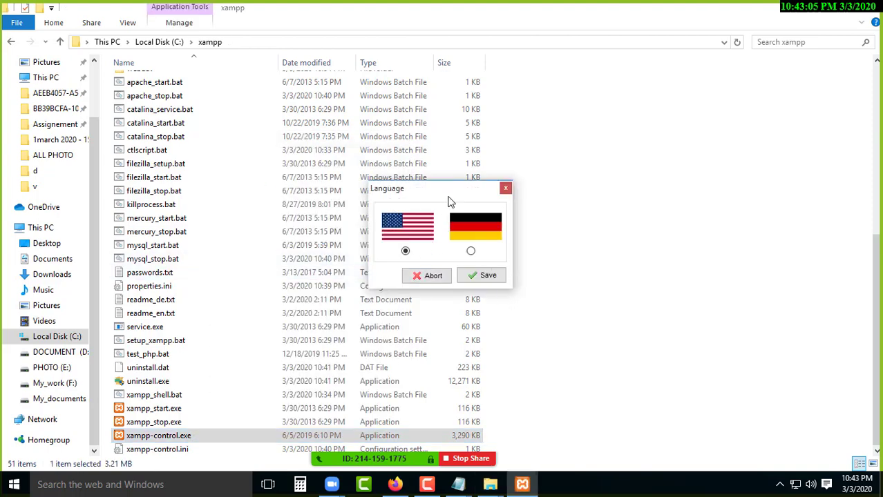
drag(437, 190, 346, 199)
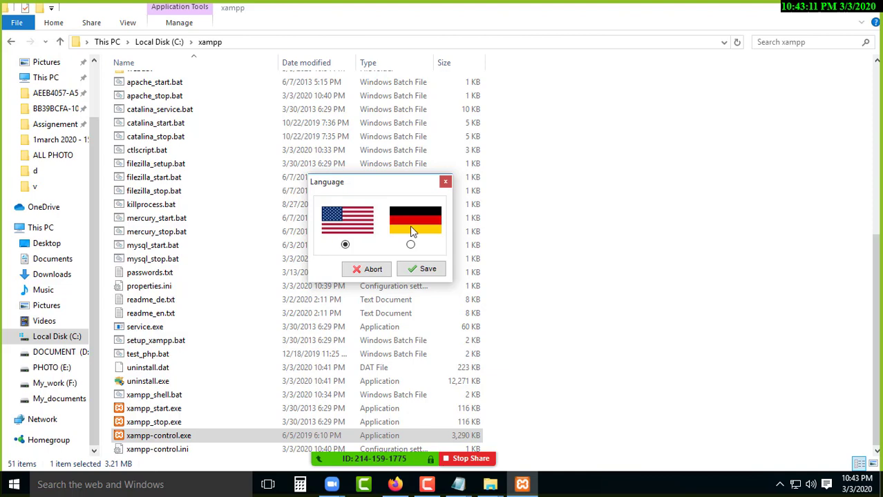
click(422, 269)
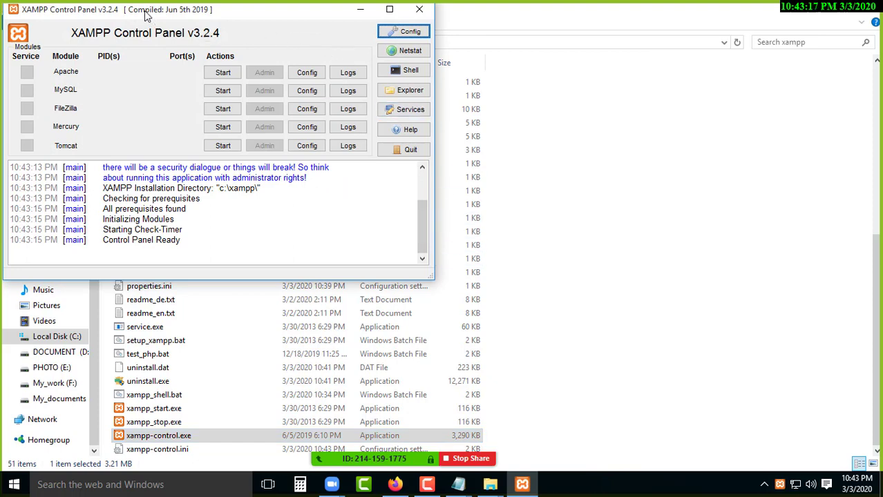
Center the XAMPP Control Panel window and start the Apache module.
drag(147, 12, 406, 53)
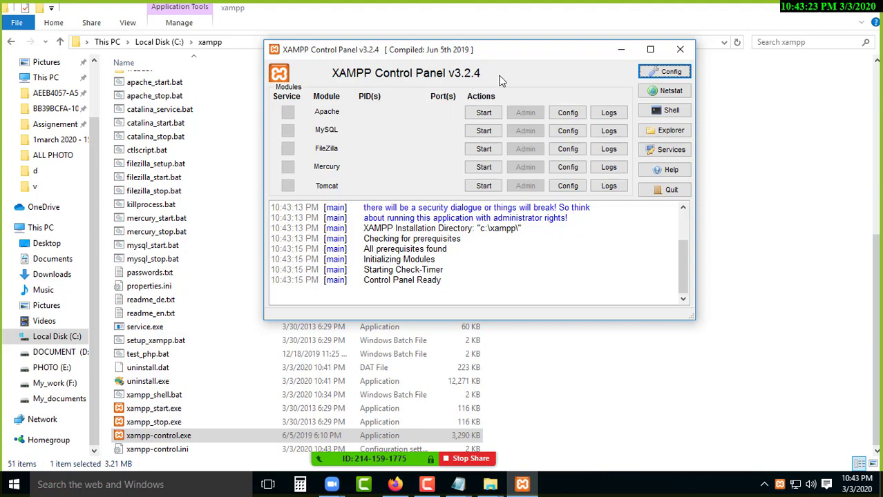
drag(442, 55, 403, 52)
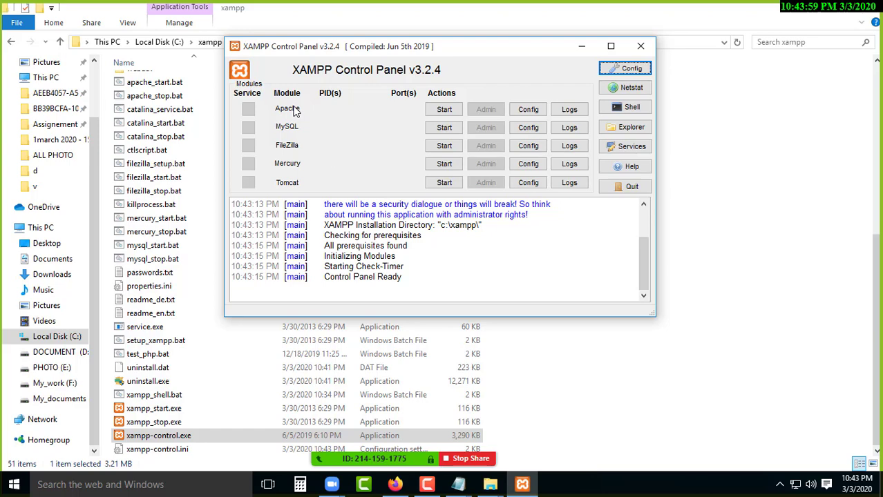
click(444, 109)
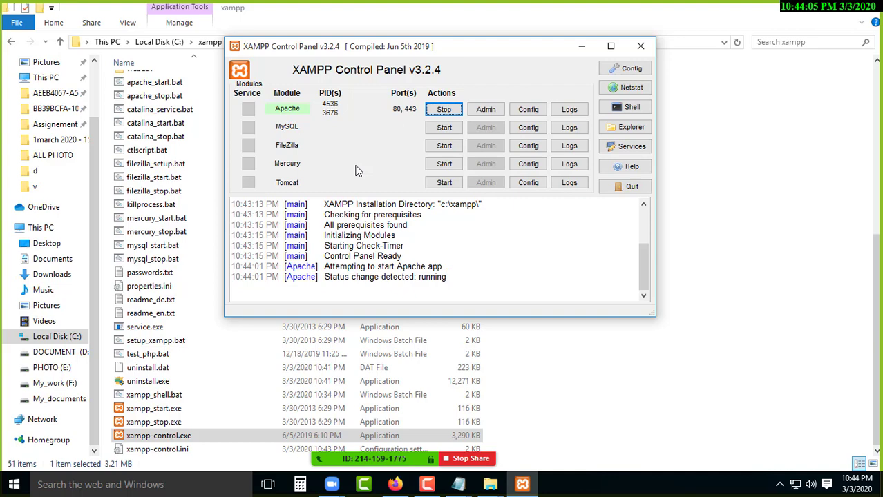
Minimize, restore, then close the Control Panel window while Apache keeps running.
click(581, 48)
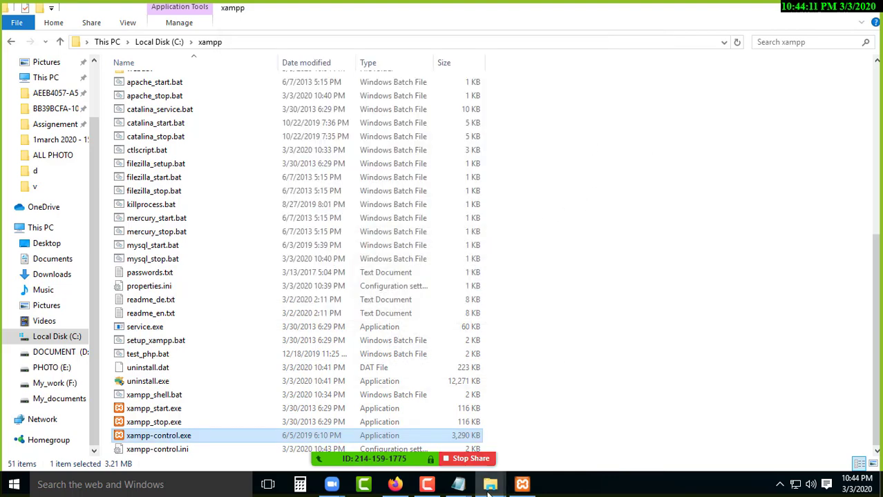
click(522, 485)
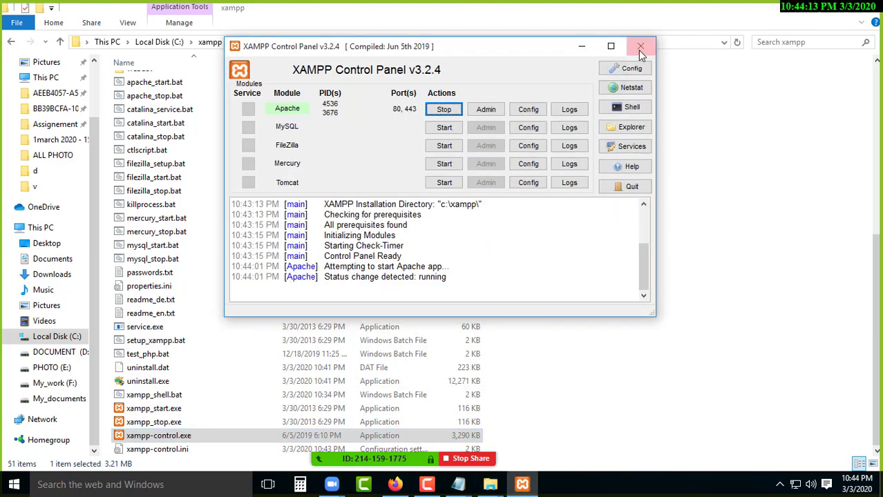
click(638, 49)
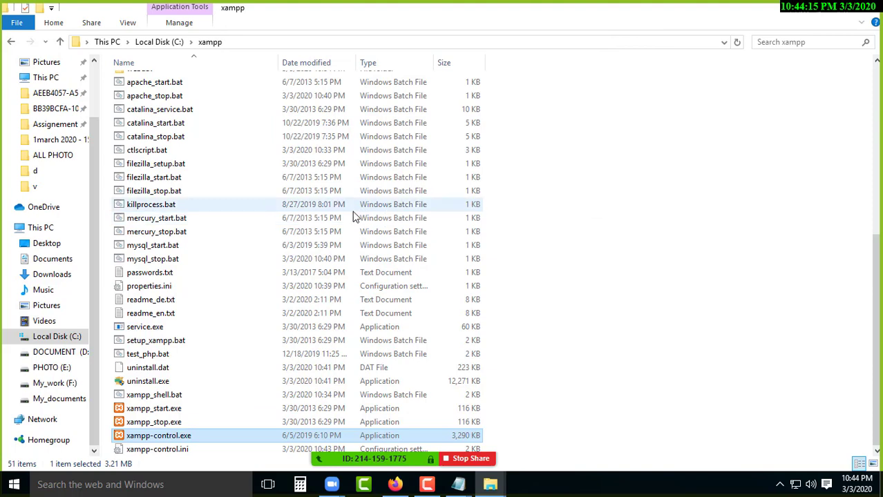
Show the desktop, reopen the Control Panel via the XAMPP tray icon's Show / Hide, then close it.
key(super+d)
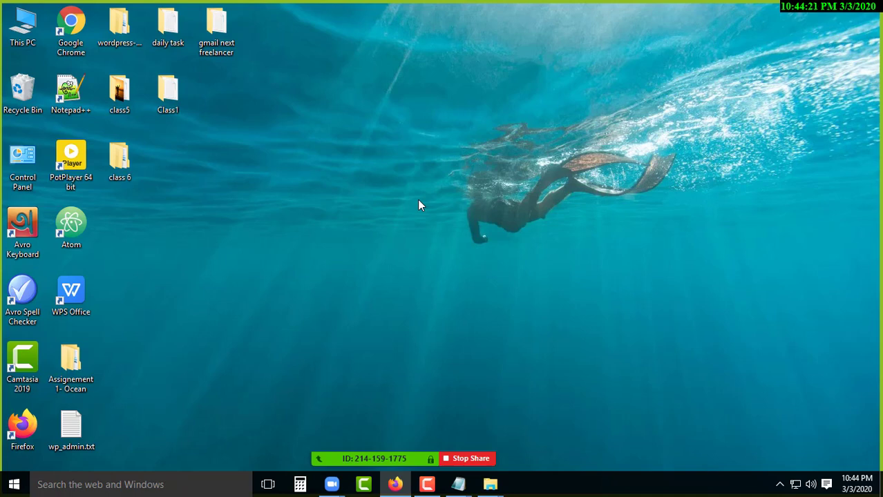
click(780, 484)
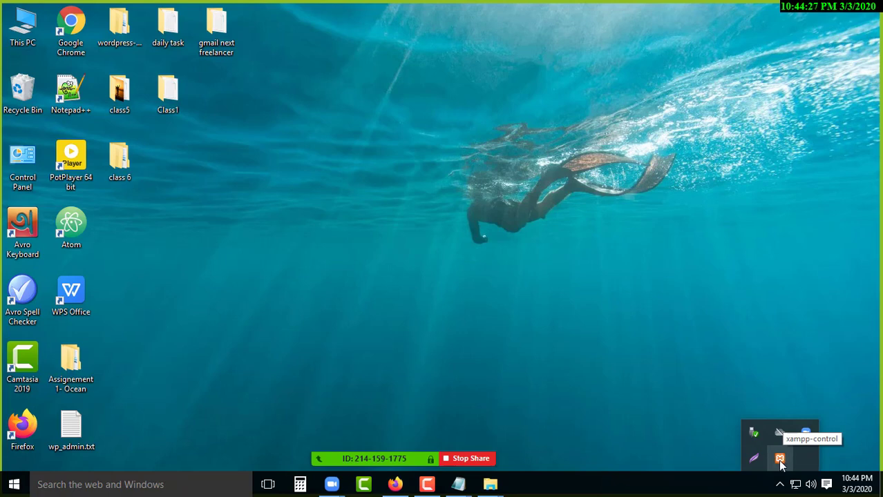
right_click(780, 459)
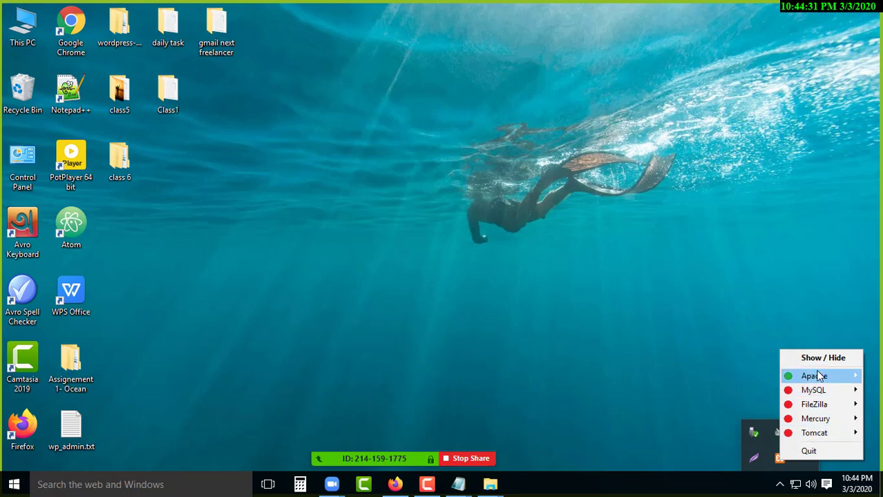
mouse_move(814, 381)
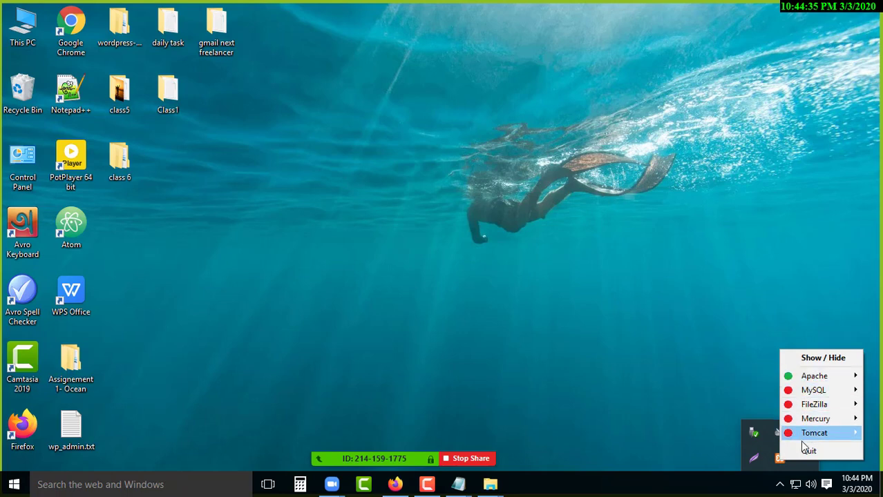
mouse_move(816, 426)
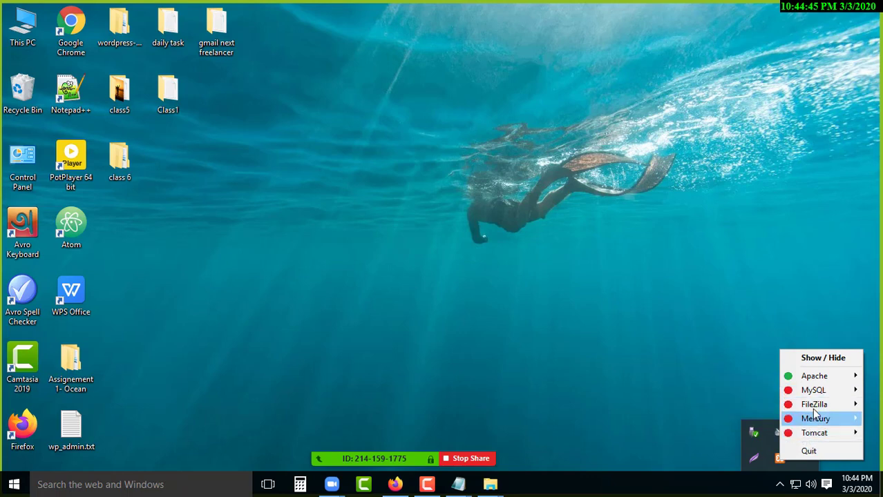
mouse_move(817, 398)
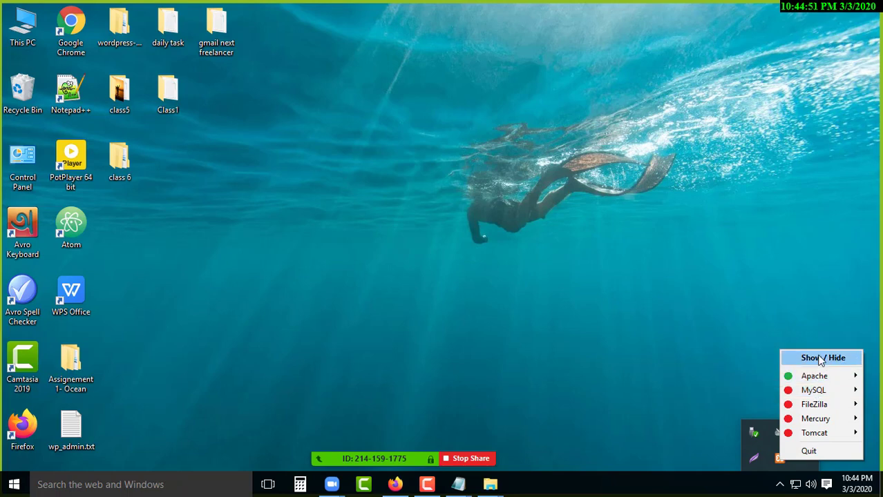
click(824, 358)
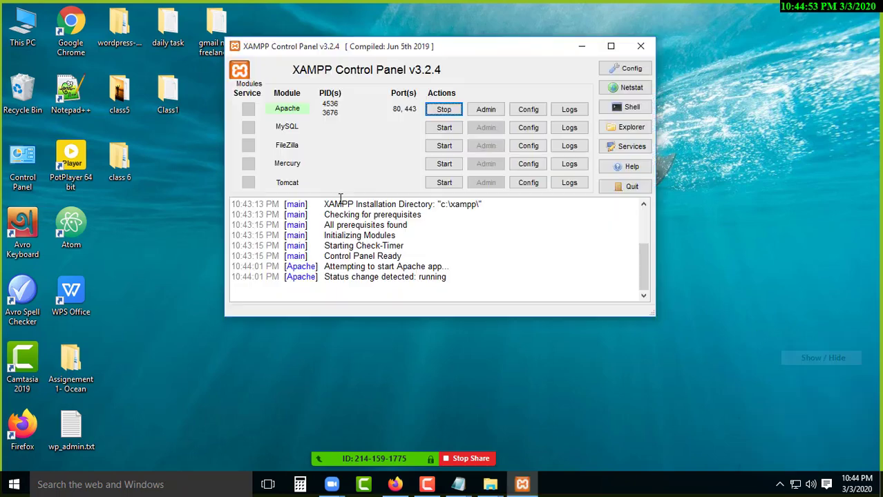
click(640, 47)
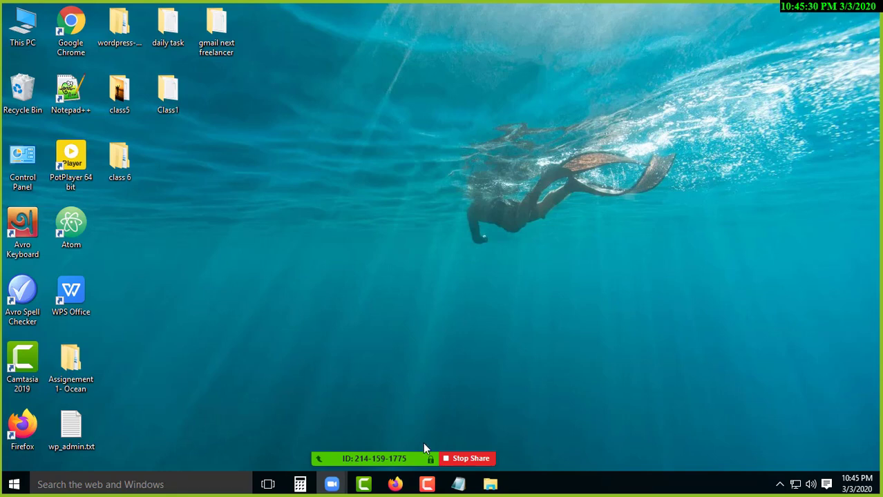
mouse_move(428, 452)
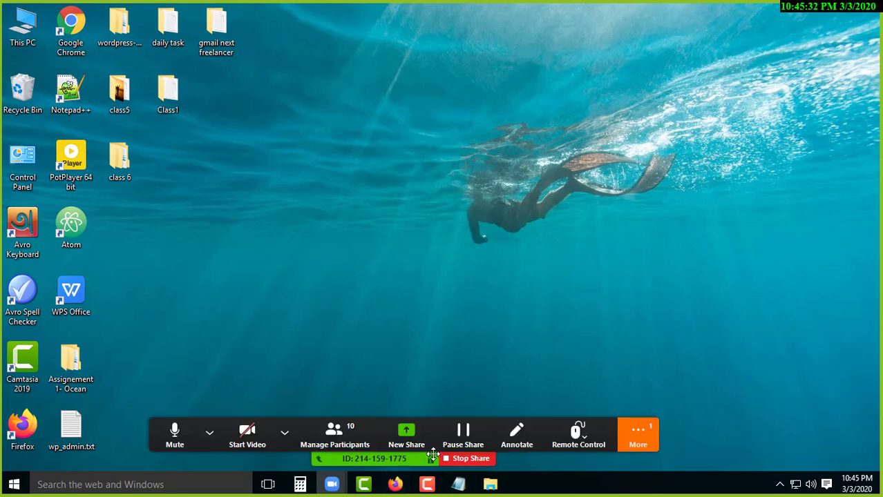
click(632, 435)
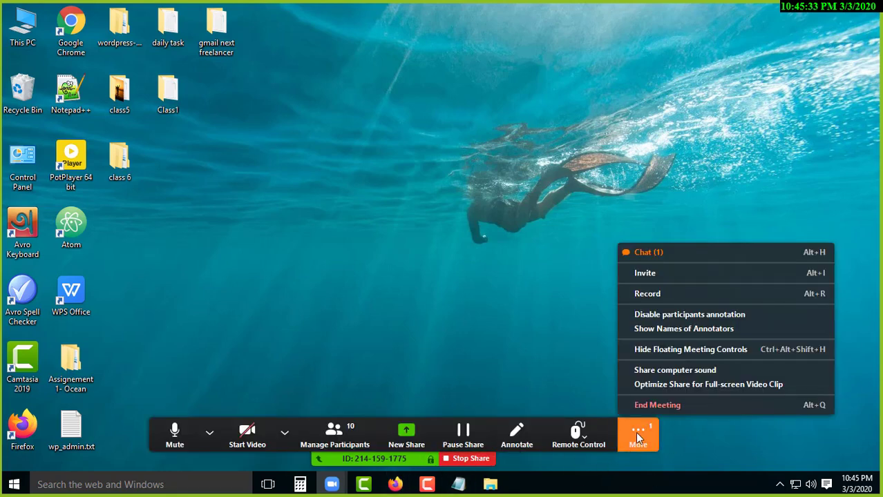
click(687, 252)
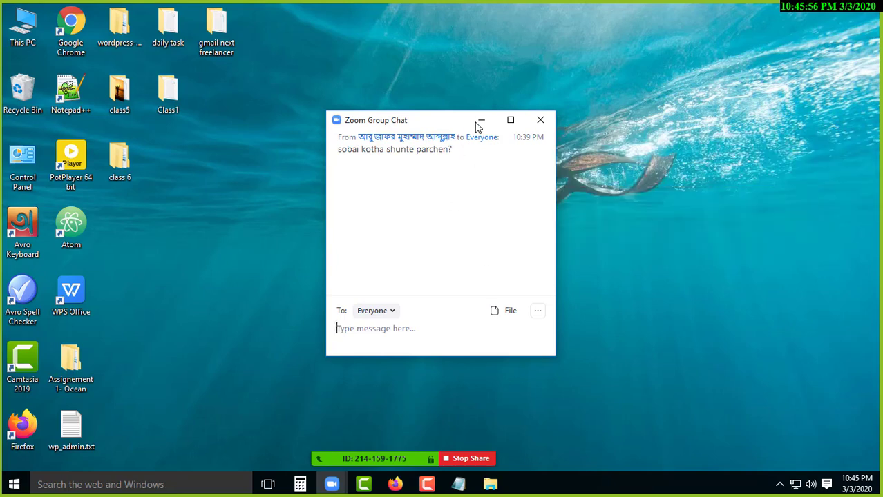
click(482, 120)
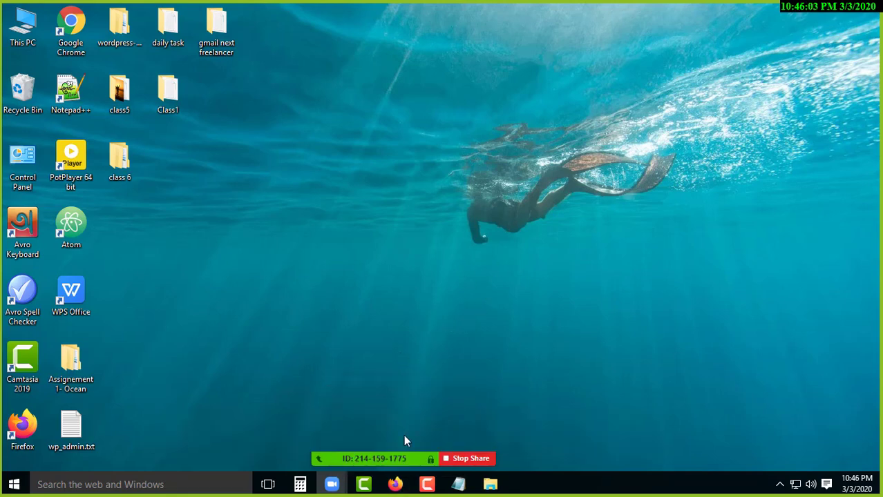
Move the Google sign-up tab first and close the XAMPP Installers, Download Success and Gmail tabs.
click(397, 486)
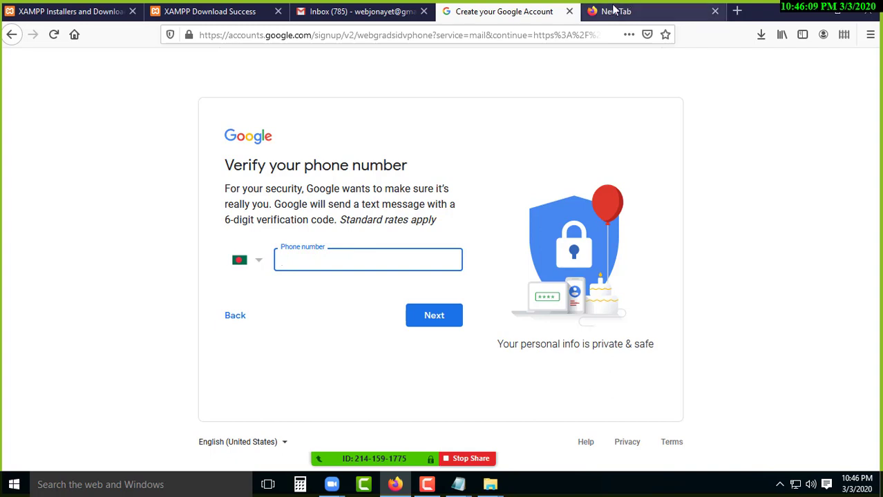
drag(528, 11, 83, 7)
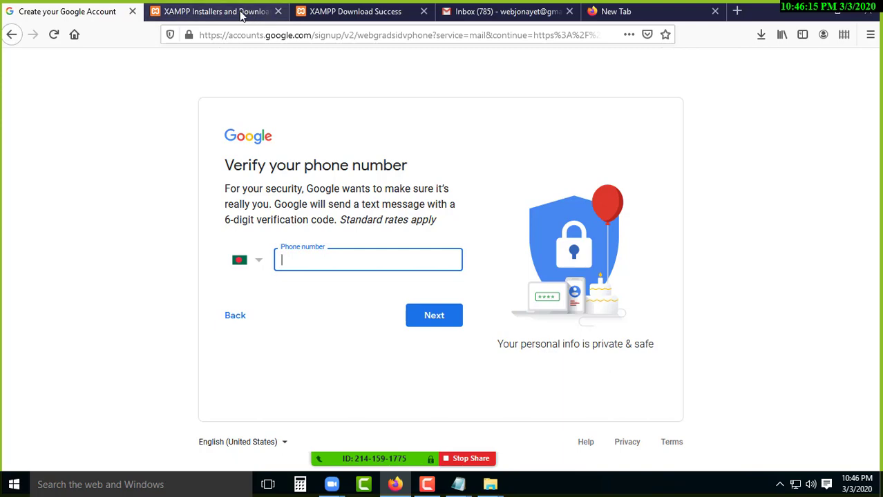
click(242, 14)
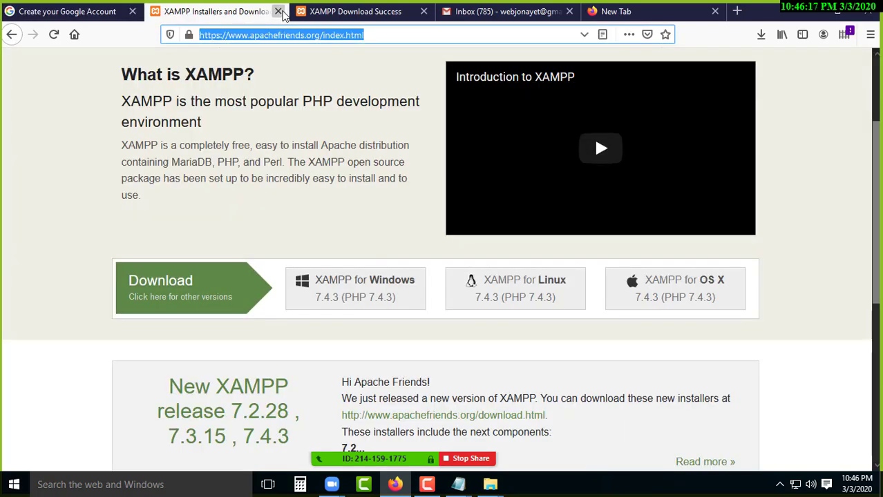
click(279, 11)
click(278, 12)
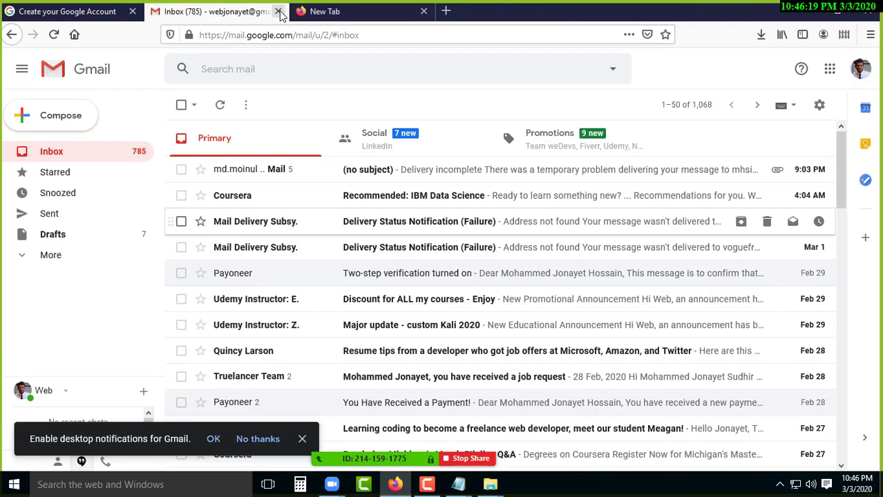
click(278, 12)
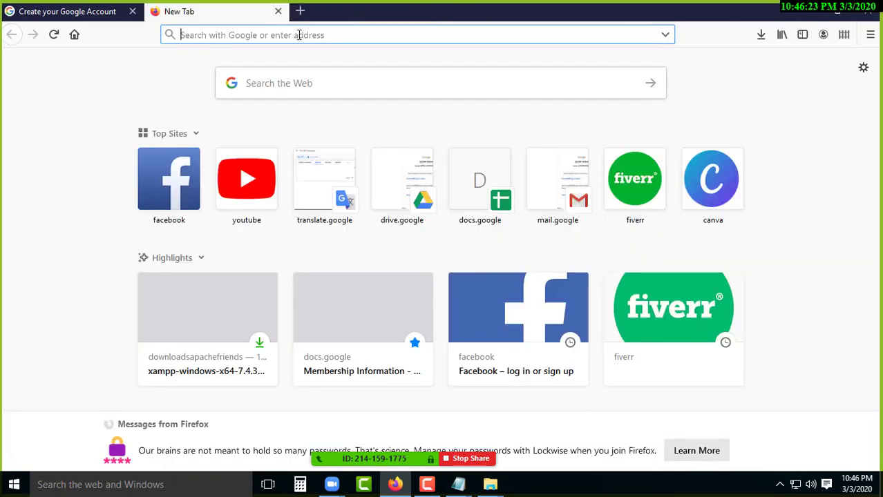
Open and minimize the meeting participants list, then focus Firefox's address bar.
click(428, 484)
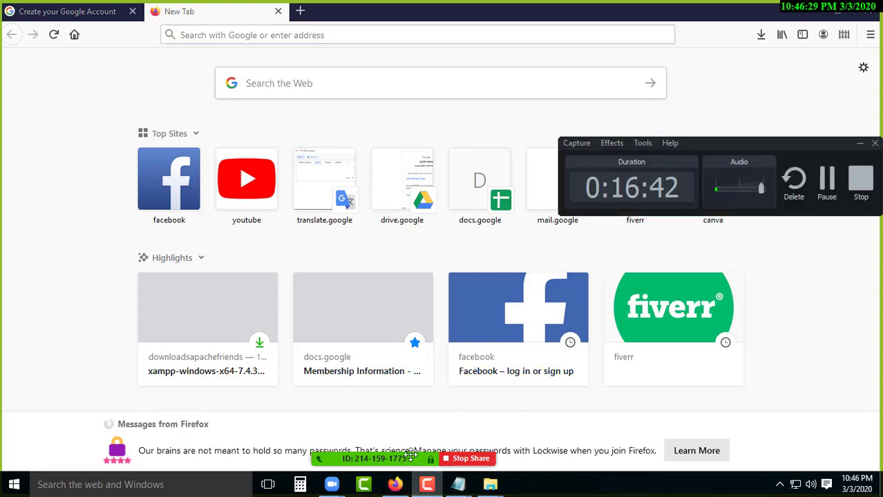
mouse_move(356, 459)
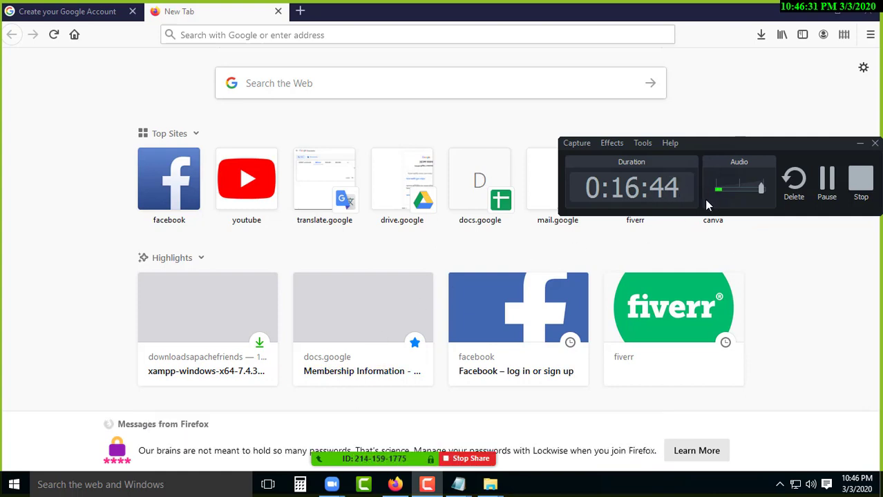
key(alt+u)
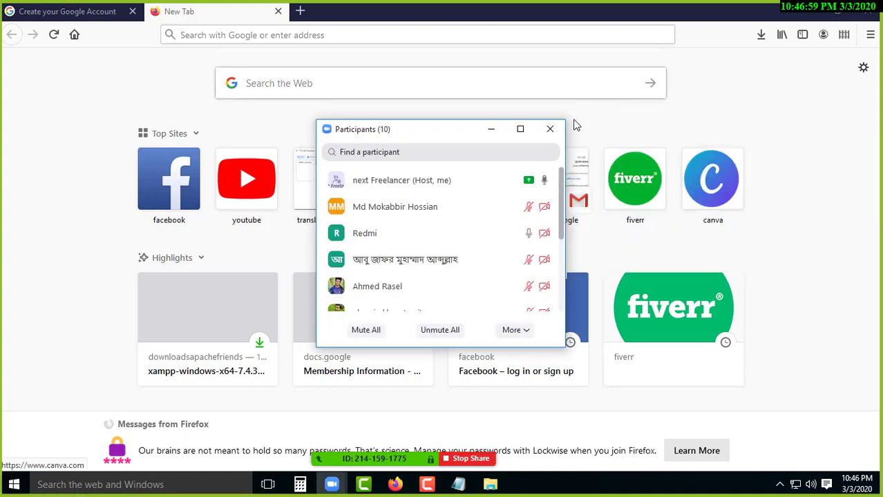
click(491, 130)
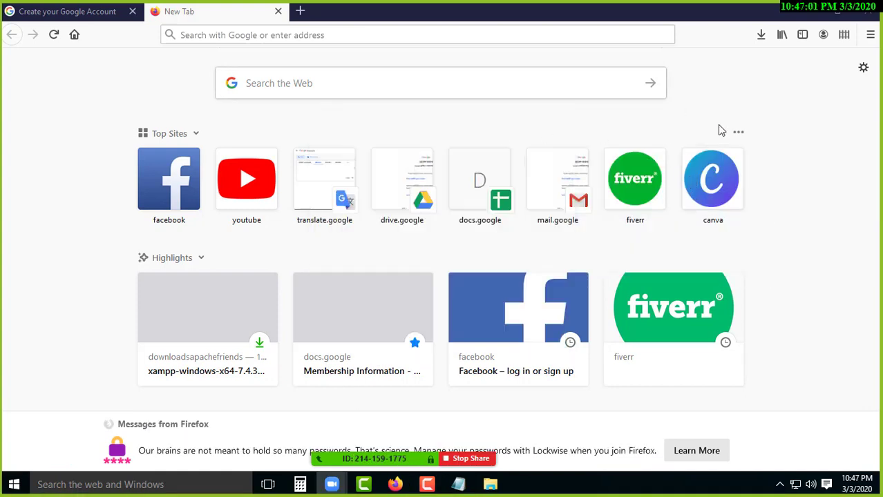
click(378, 33)
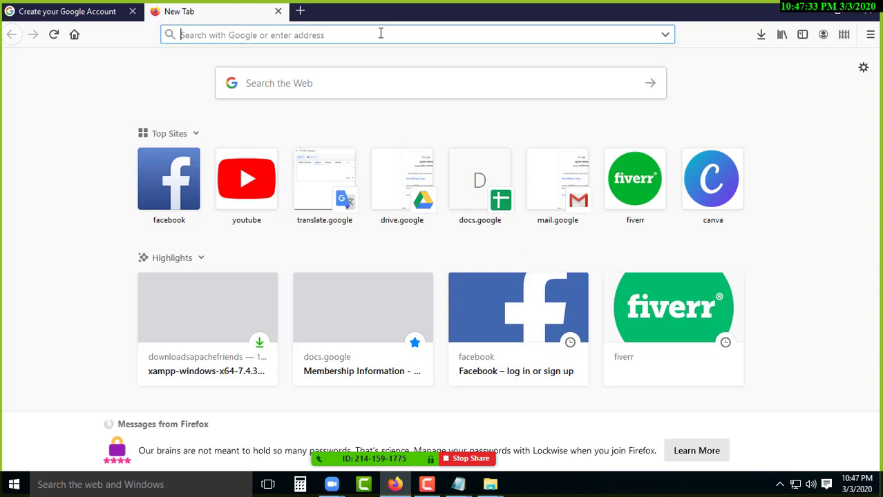
Search Google for 'wordpress download' and open the Download | WordPress.org result.
text(wordpres)
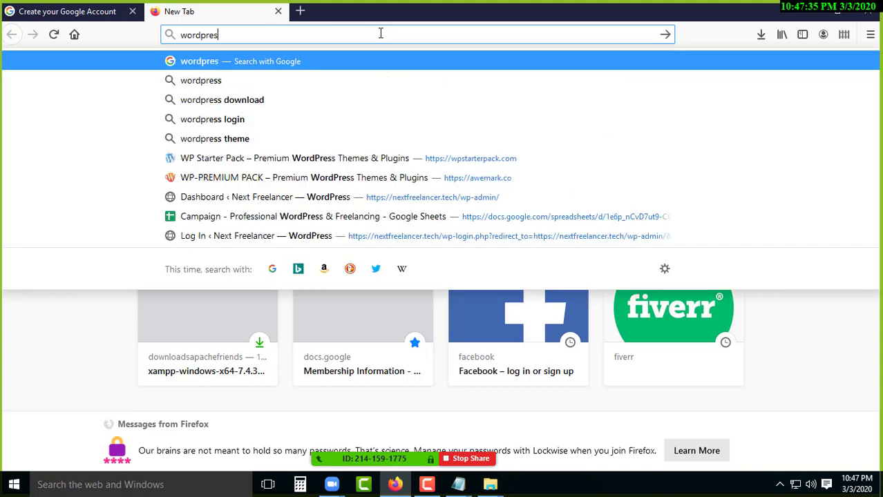
text(s)
text( downloa)
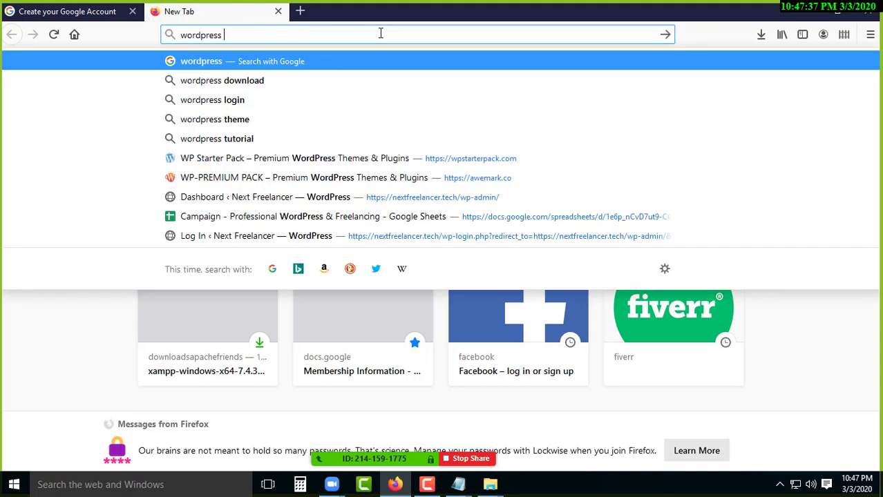
text(d)
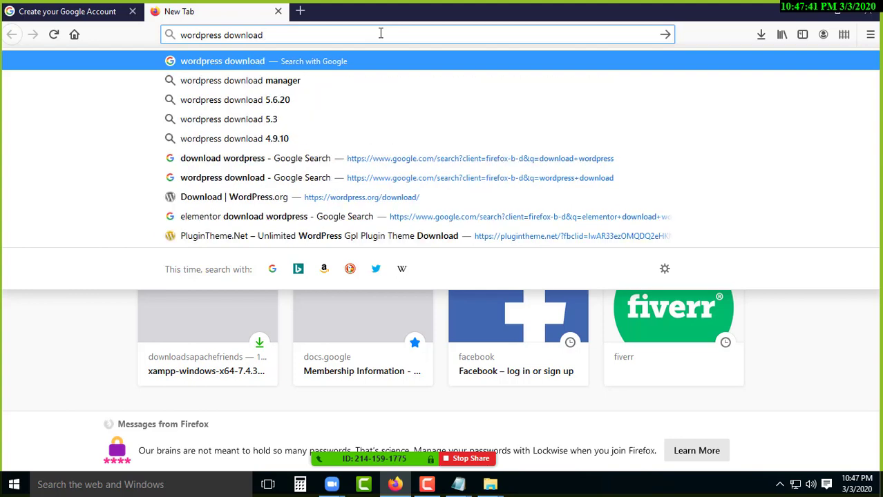
key(Return)
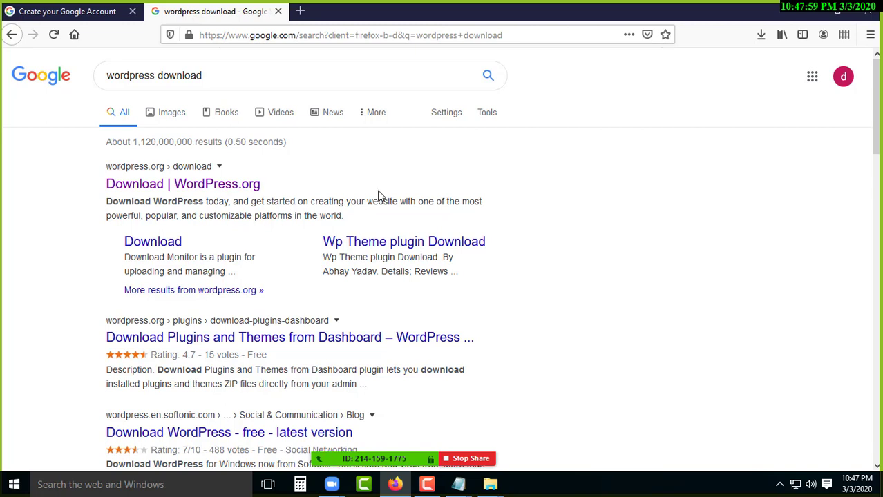
click(225, 185)
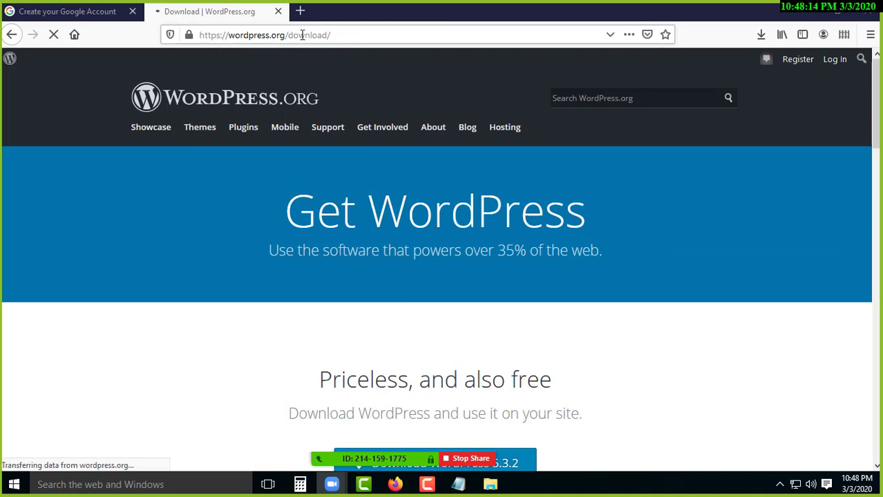
drag(288, 35, 331, 35)
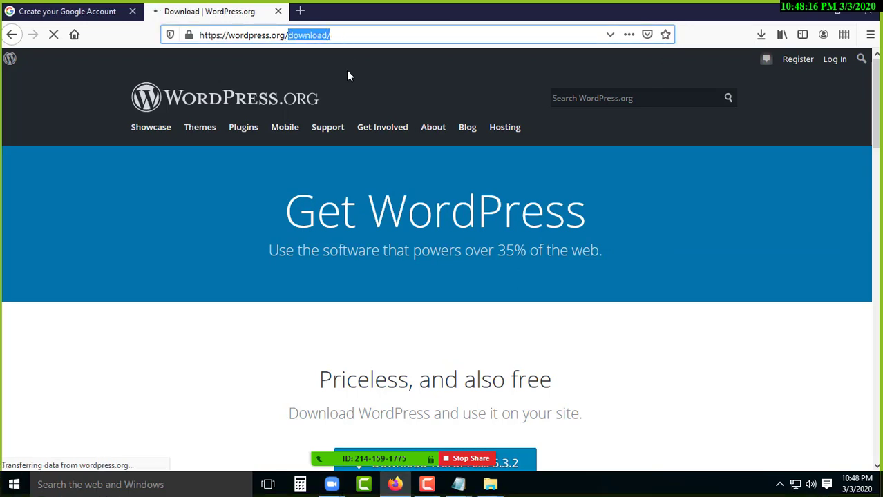
scroll(315, 282, down, 5)
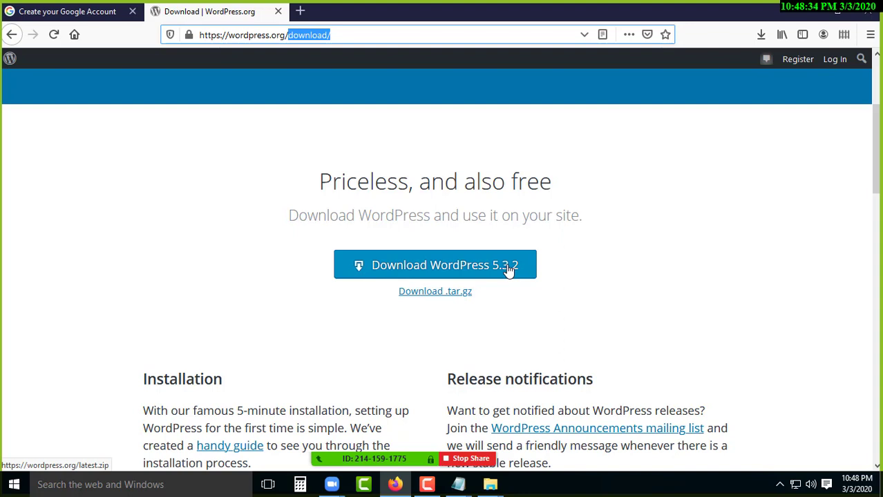
Save the wordpress-5.3.2.zip archive from WordPress.org and dismiss the Hooray popup.
click(427, 269)
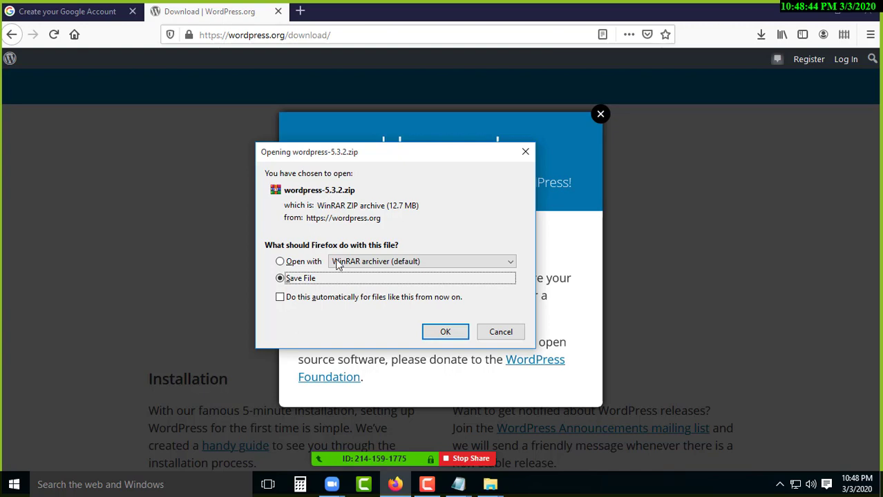
click(450, 335)
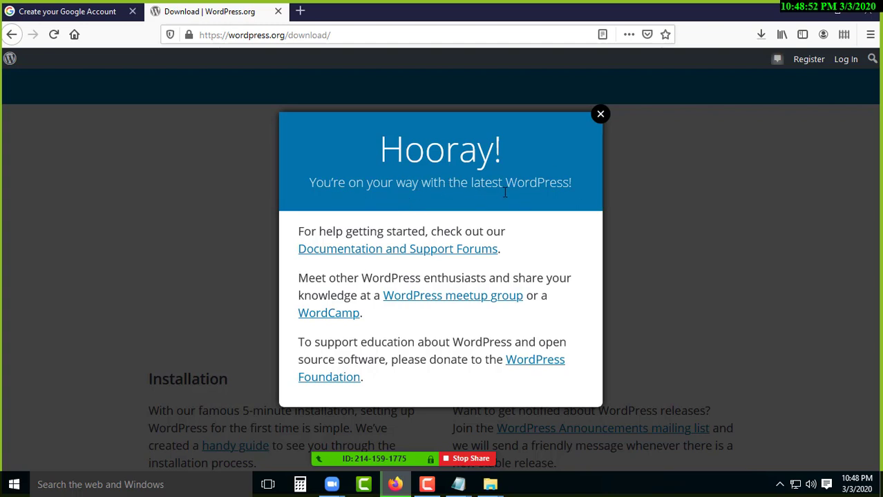
drag(461, 184, 412, 184)
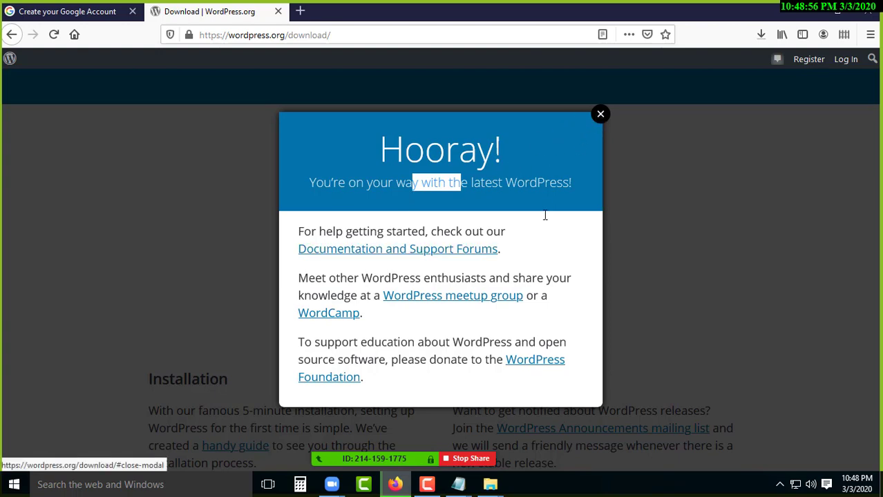
click(598, 117)
click(760, 34)
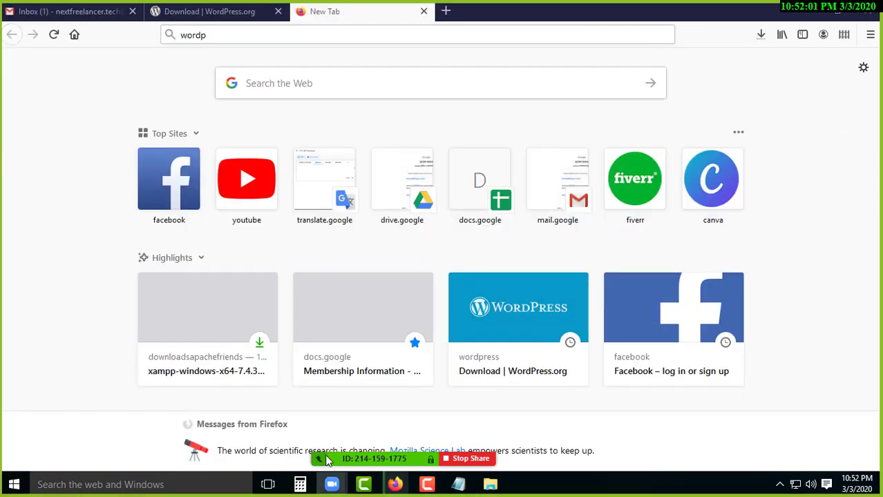
Search Google for 'wordpress download' and look through the results led by Download | WordPress.org.
mouse_move(348, 440)
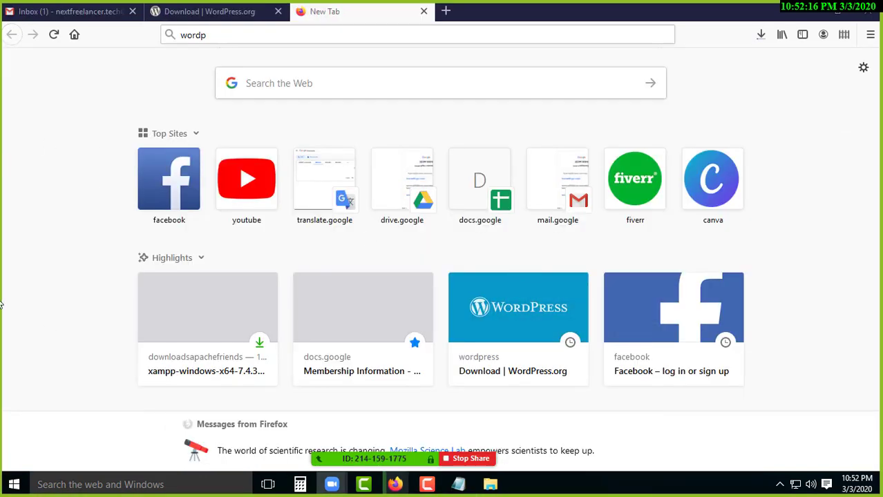
click(212, 33)
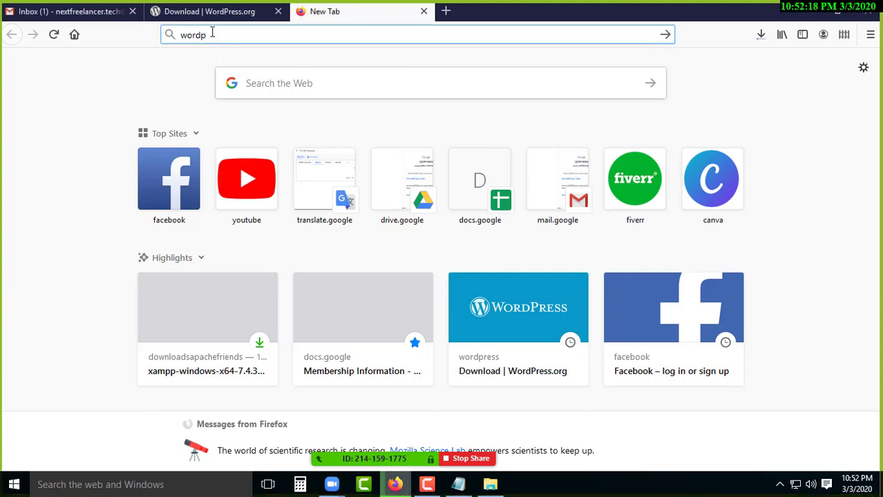
text(ress)
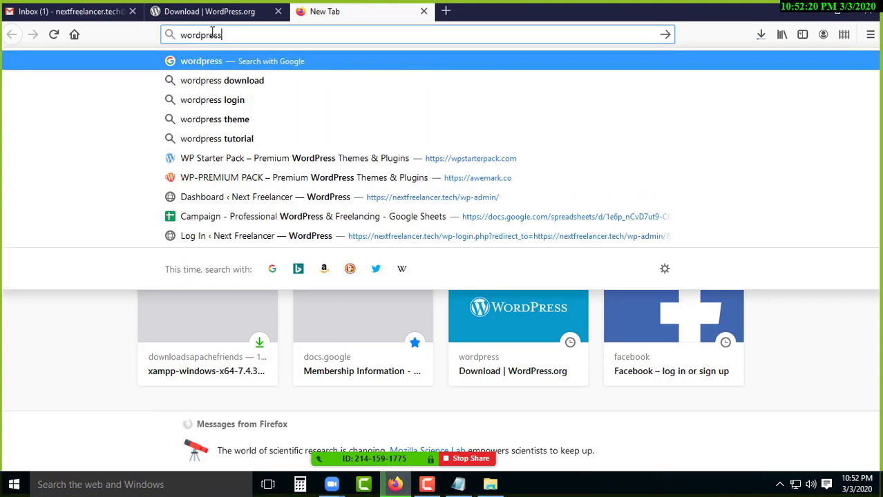
text( download)
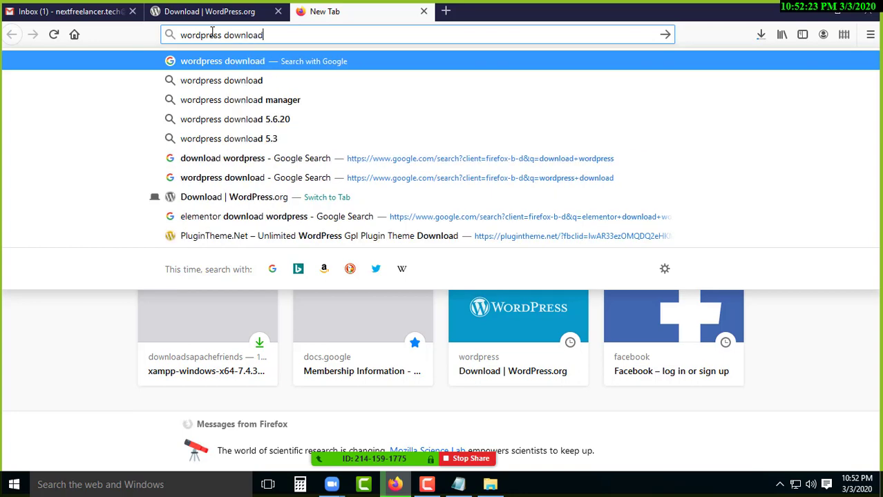
key(Return)
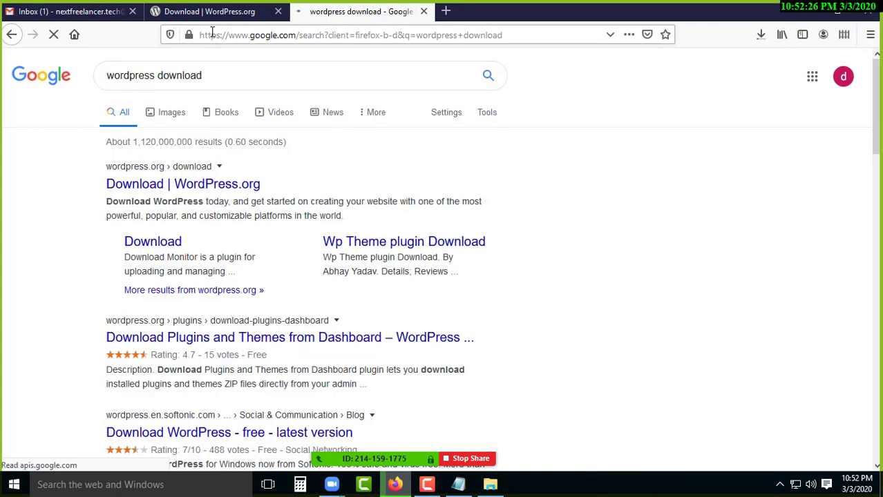
scroll(233, 272, down, 4)
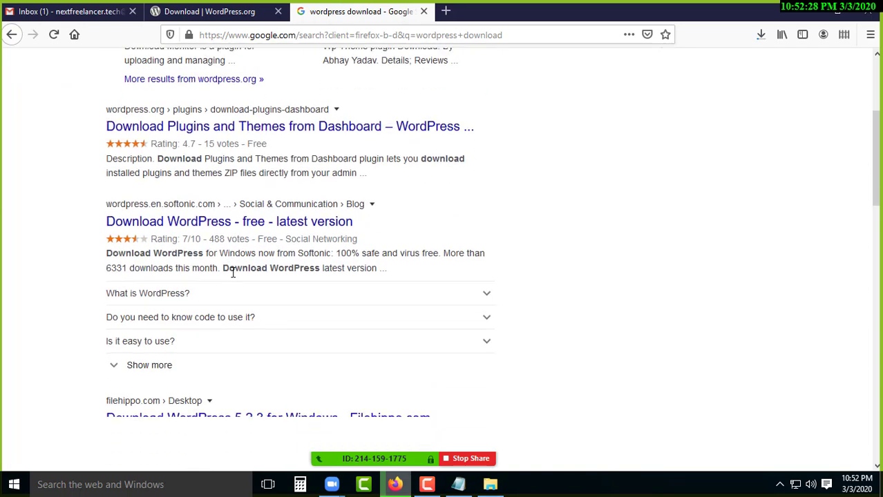
scroll(234, 272, down, 3)
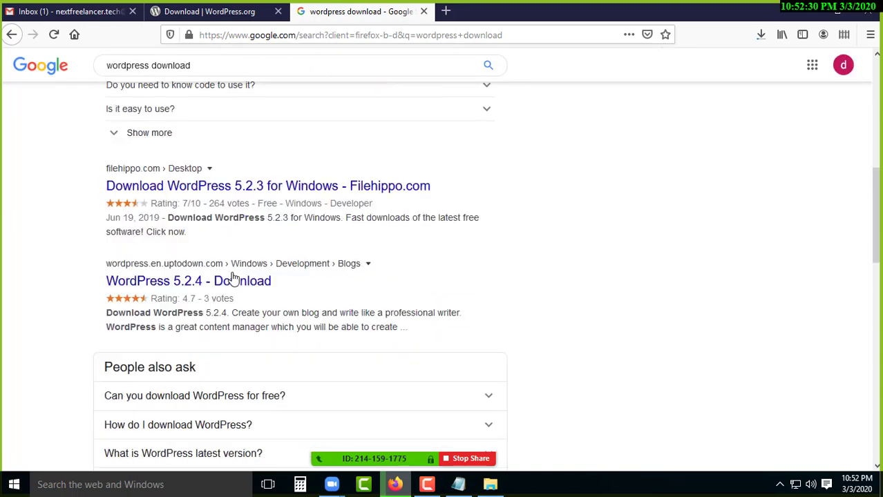
scroll(233, 277, up, 6)
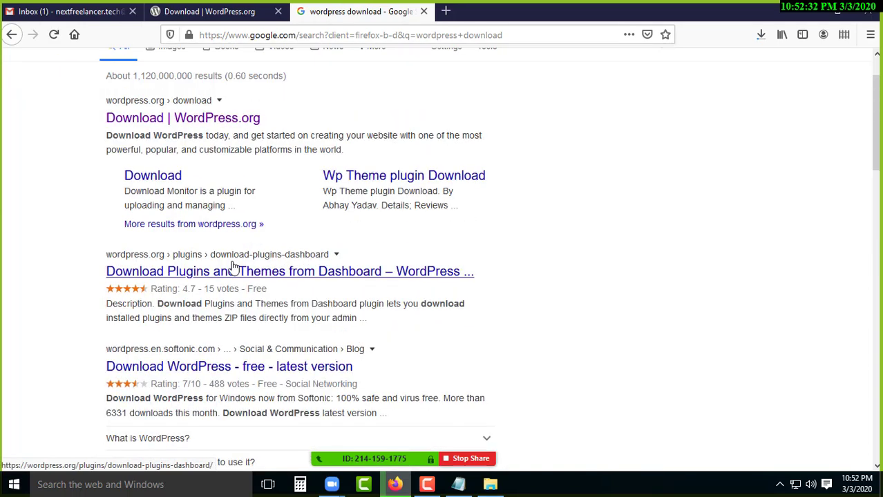
scroll(208, 243, down, 3)
scroll(191, 317, up, 4)
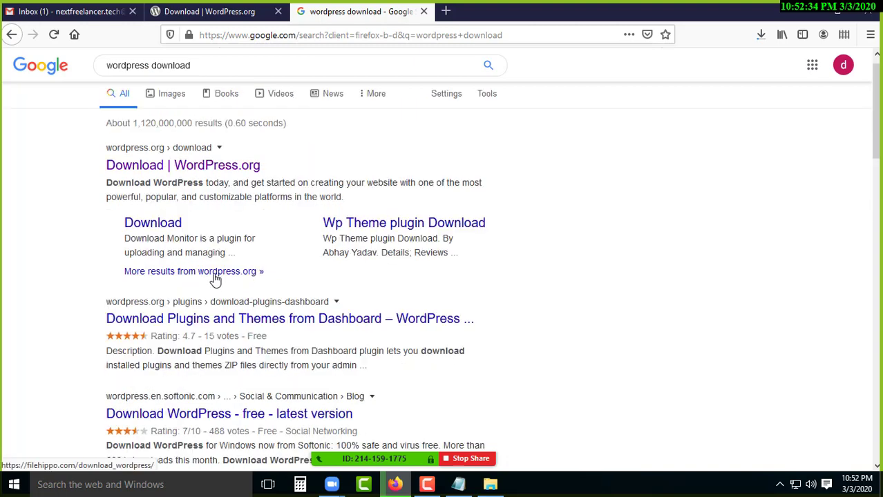
click(446, 11)
Load wordpress.com to show its '36% of the web is built on WordPress.' home page.
text(word)
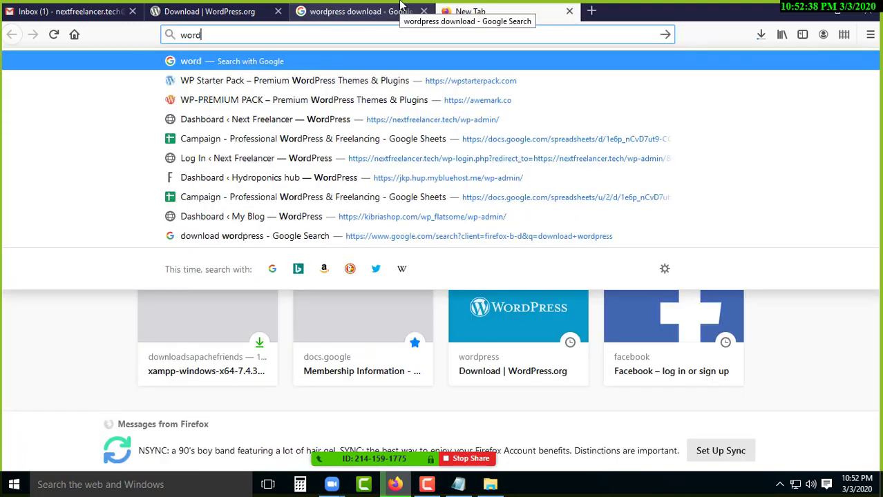
text(press.com)
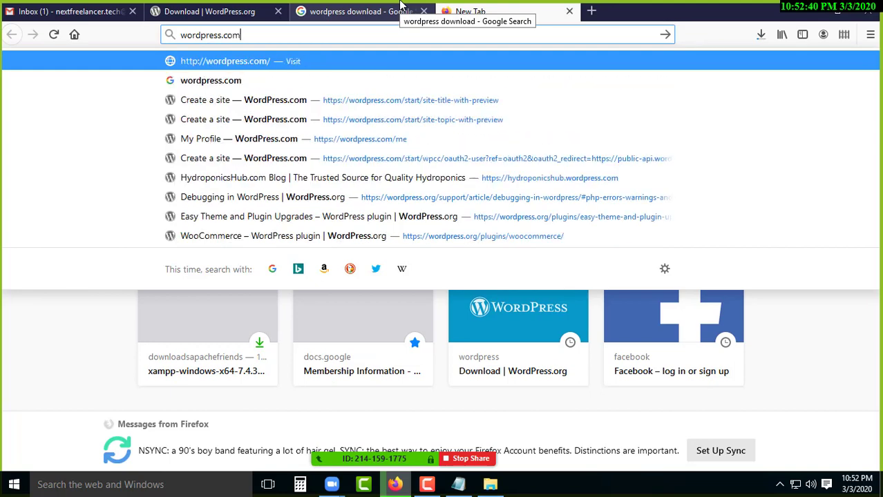
key(Return)
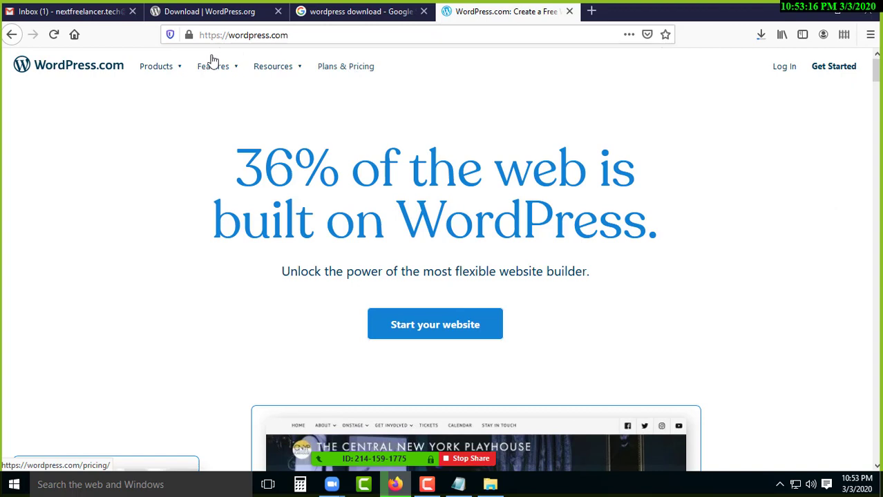
mouse_move(153, 78)
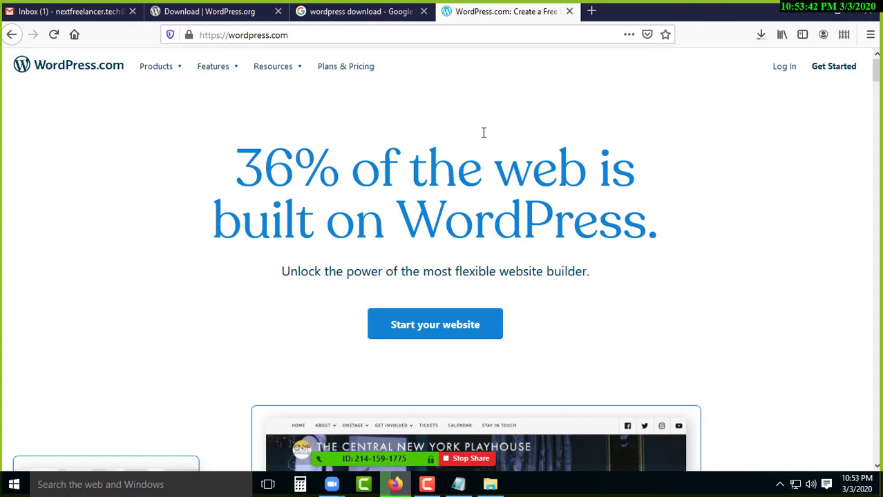
Open themeforest.net in a fifth browser tab.
click(591, 11)
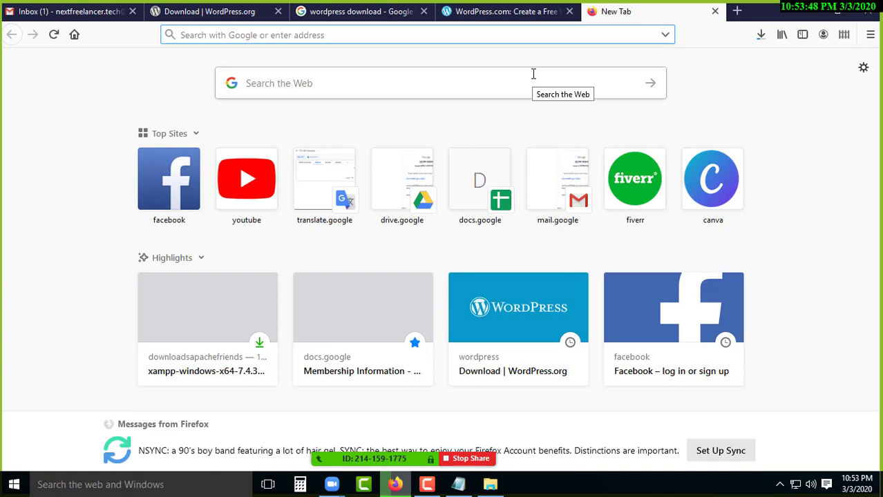
text(themefo)
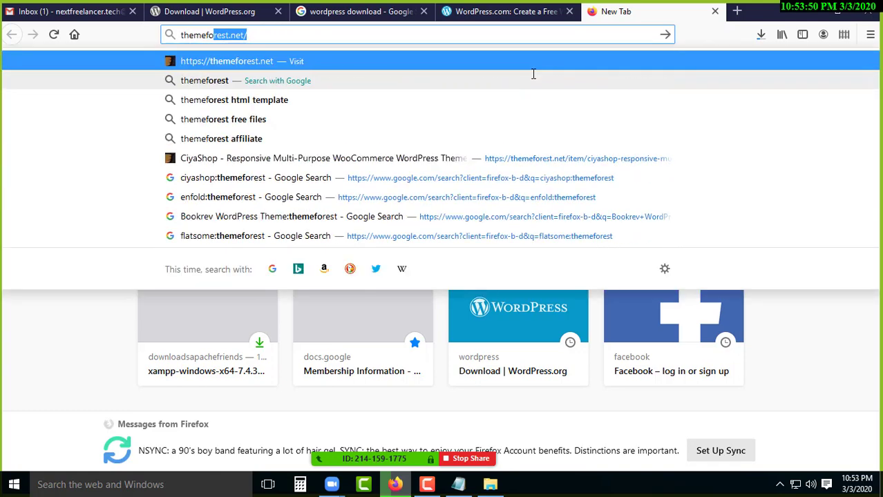
text(rest.net)
key(Return)
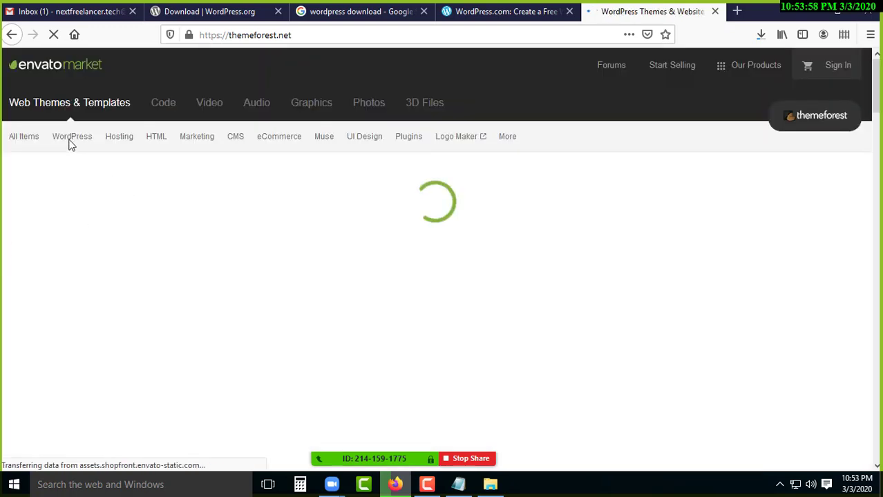
mouse_move(63, 168)
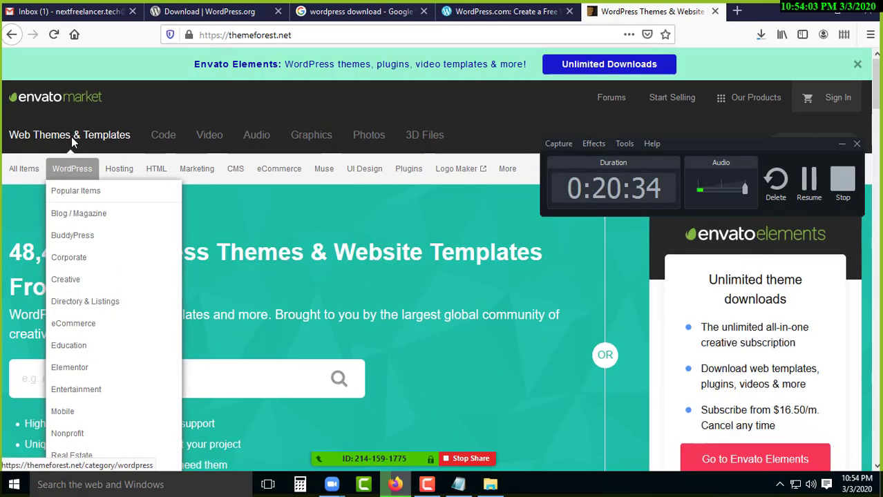
Browse ThemeForest's best-selling WordPress themes, such as Avada at $60, then close that tab.
click(98, 199)
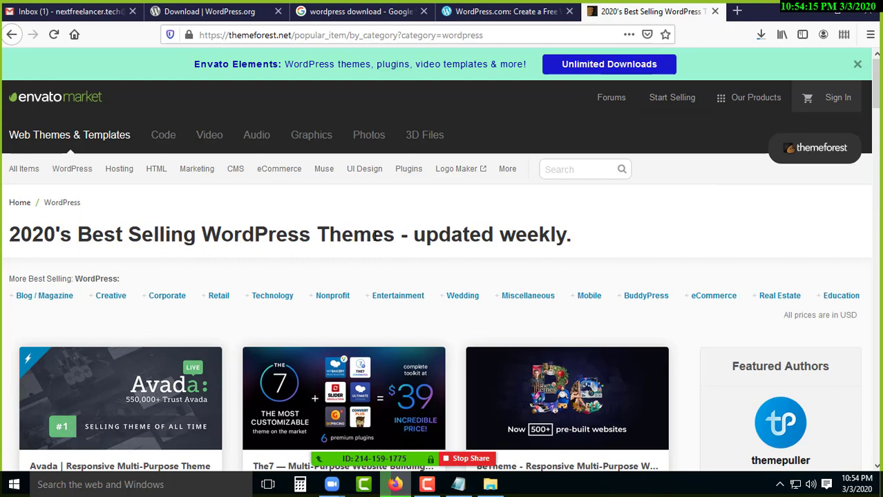
scroll(247, 304, down, 2)
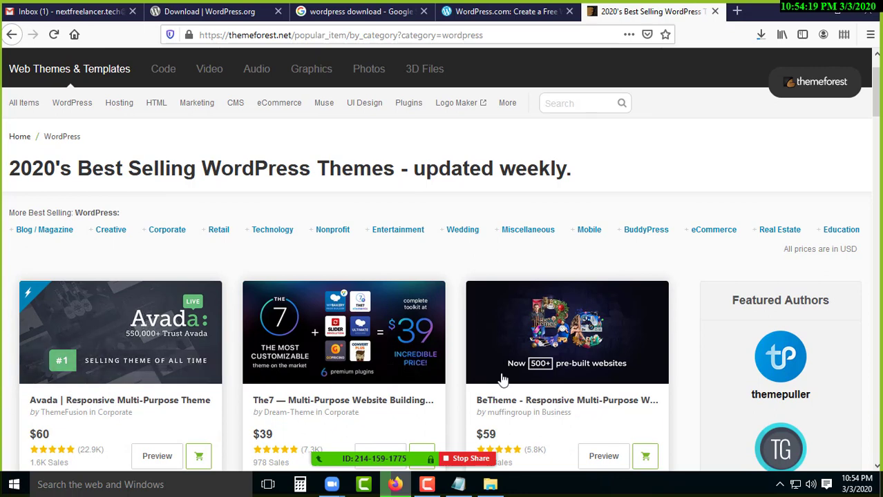
scroll(497, 380, down, 2)
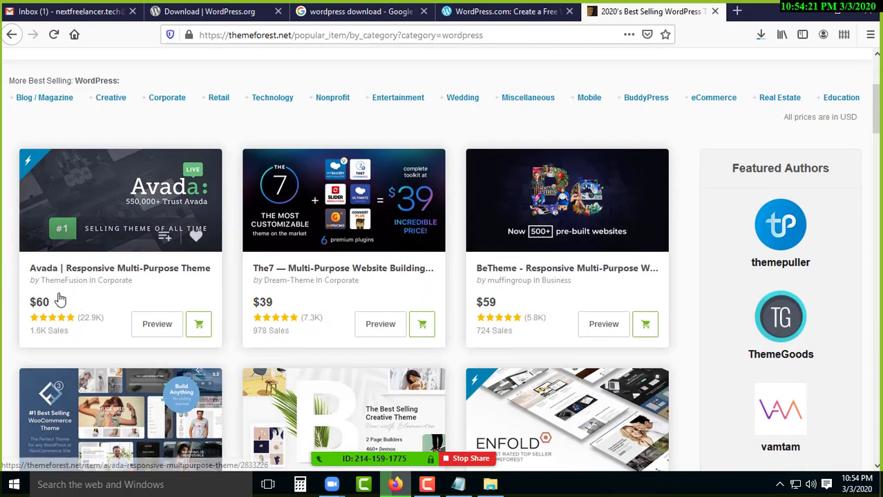
double_click(37, 304)
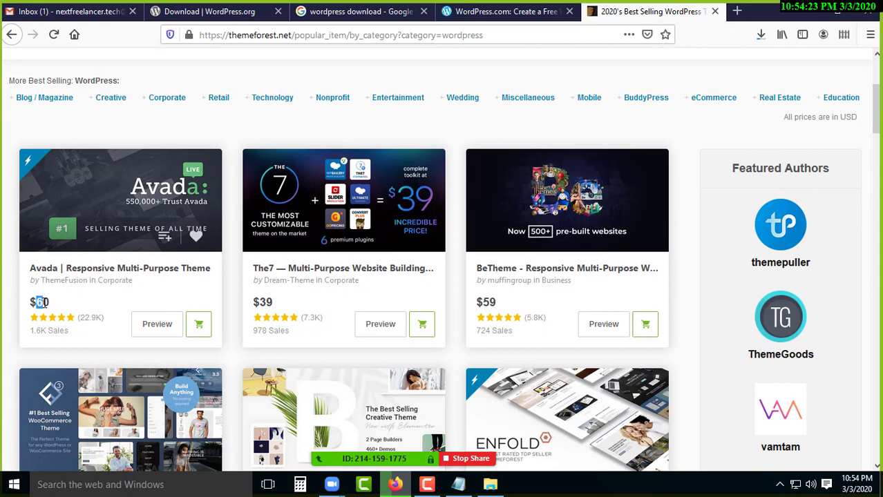
click(489, 302)
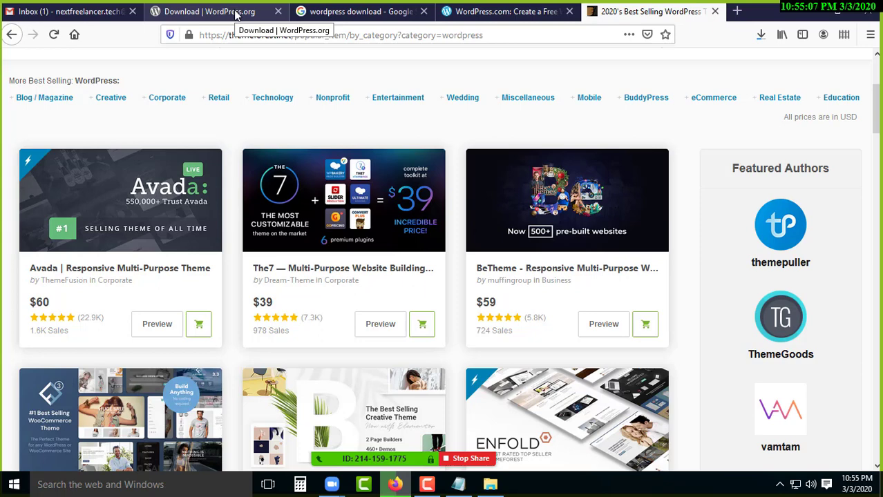
scroll(271, 339, down, 2)
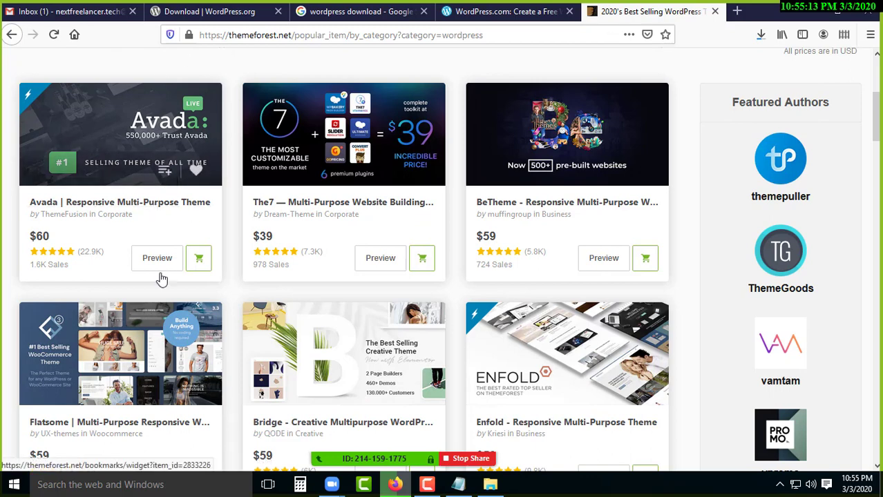
scroll(155, 325, down, 4)
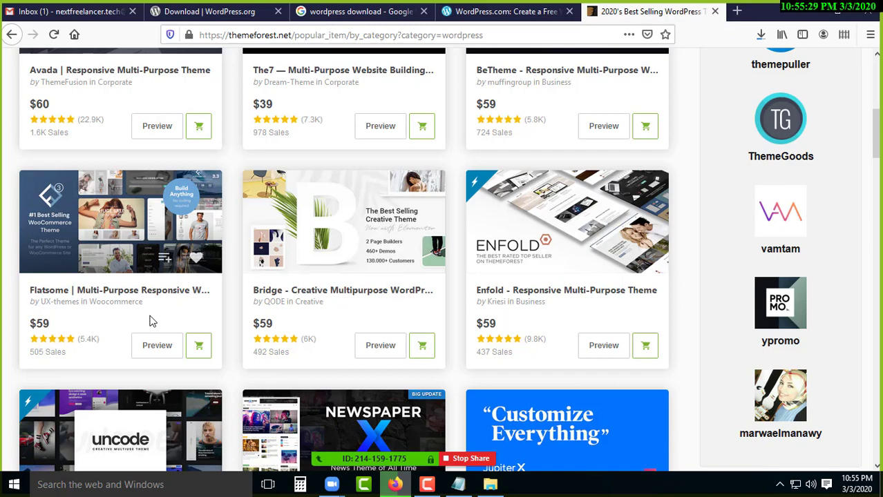
scroll(411, 116, up, 6)
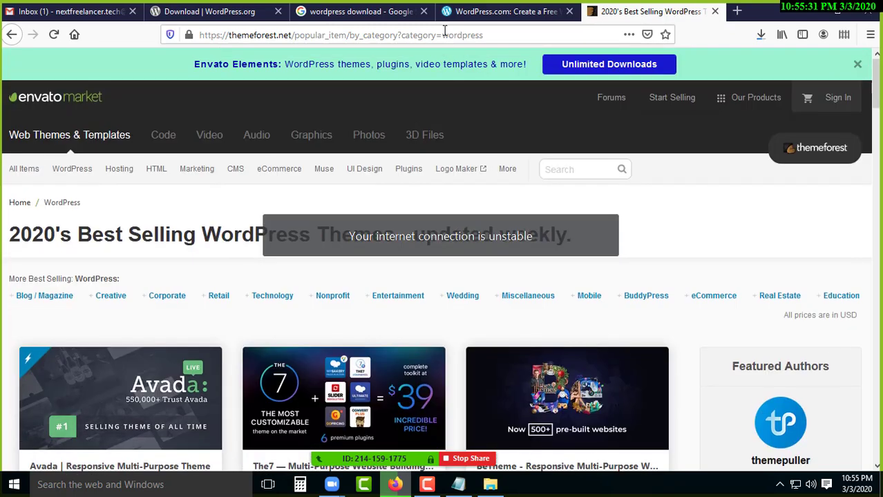
click(716, 11)
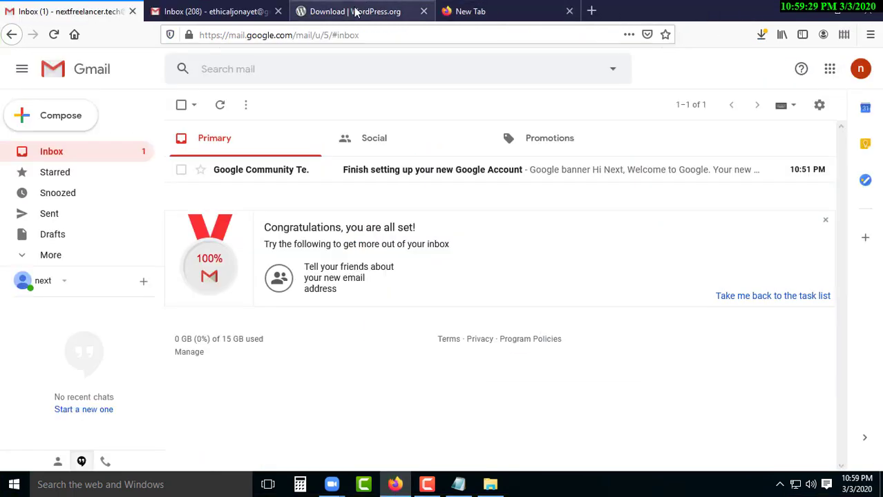
Copy the WordPress.org download page address, then minimize Firefox and the Zoom window.
click(356, 12)
click(305, 35)
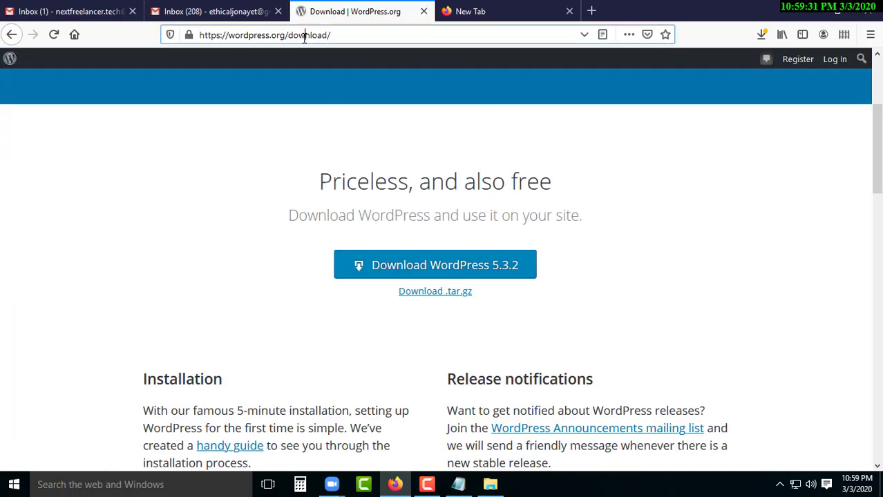
right_click(305, 36)
click(321, 78)
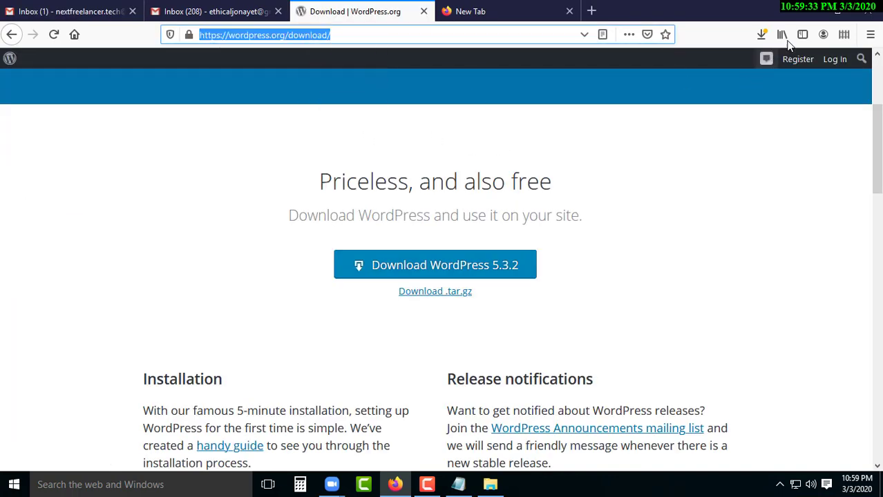
click(811, 17)
click(806, 12)
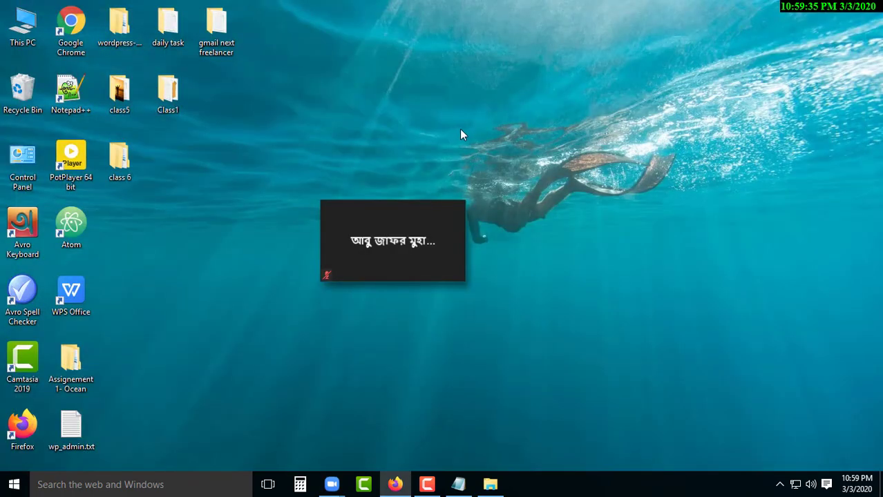
Close the nextfreelancer.tech.txt notes, saving their changes.
double_click(181, 87)
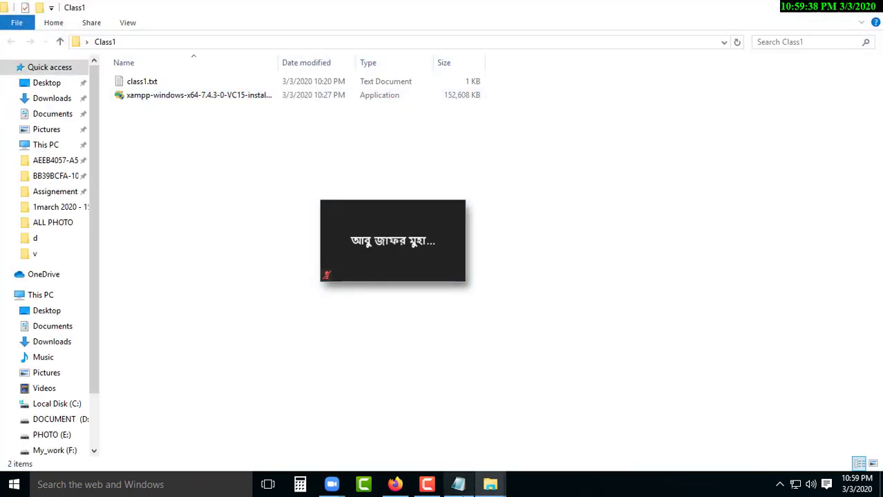
click(458, 485)
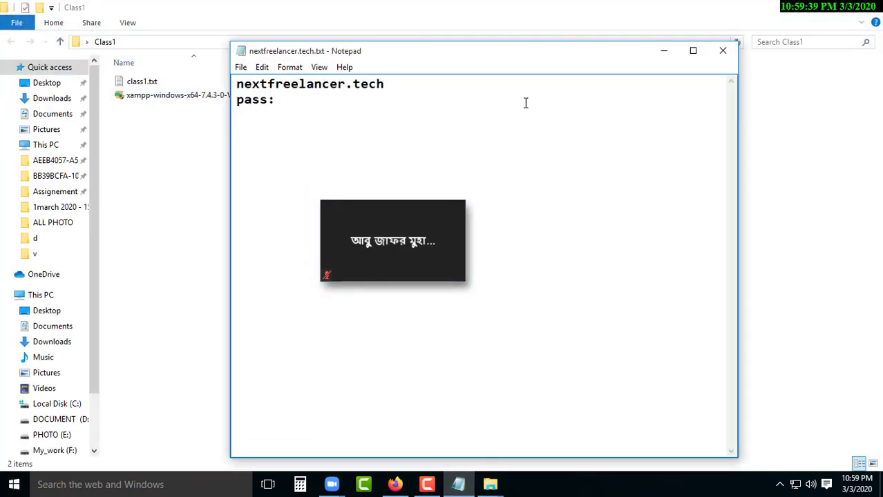
click(724, 47)
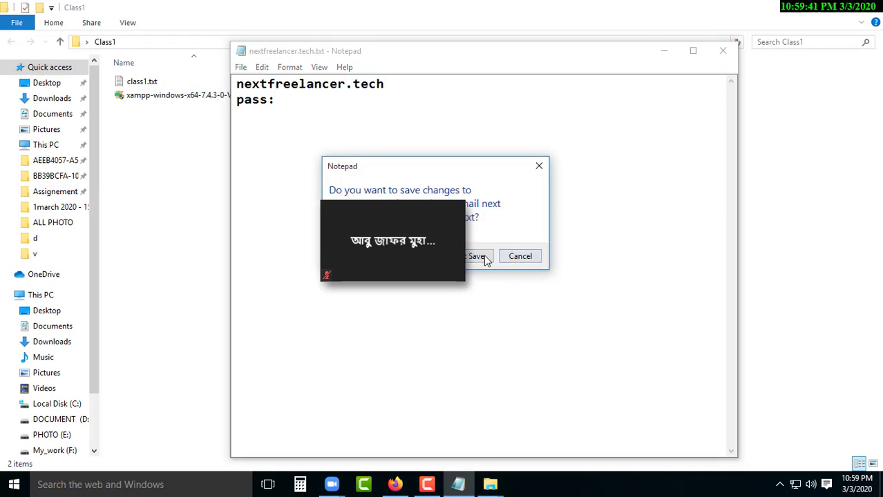
drag(404, 216, 388, 306)
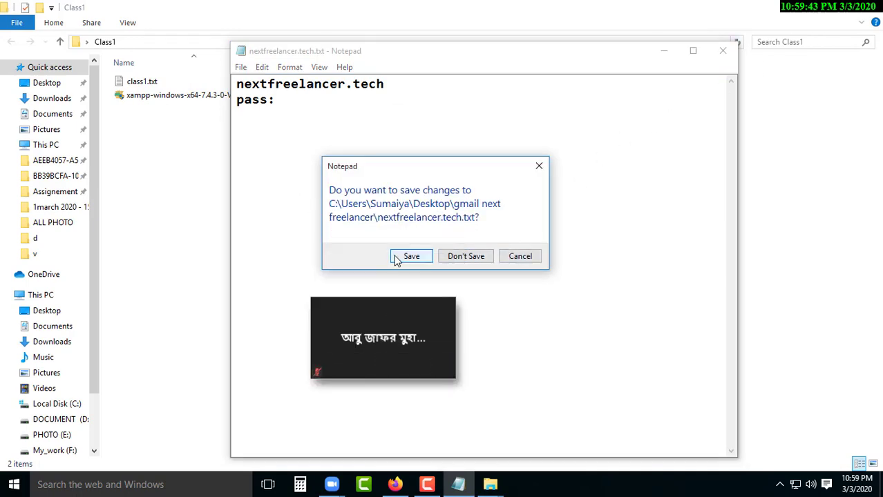
click(395, 259)
click(803, 9)
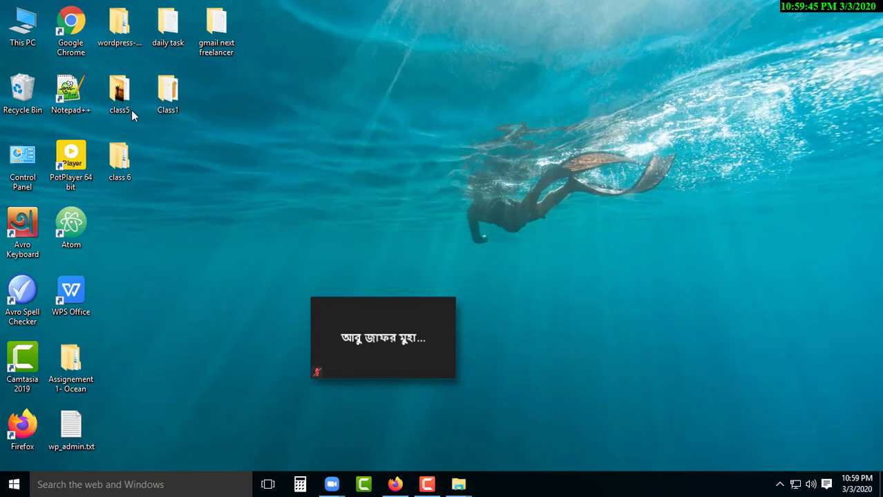
double_click(166, 99)
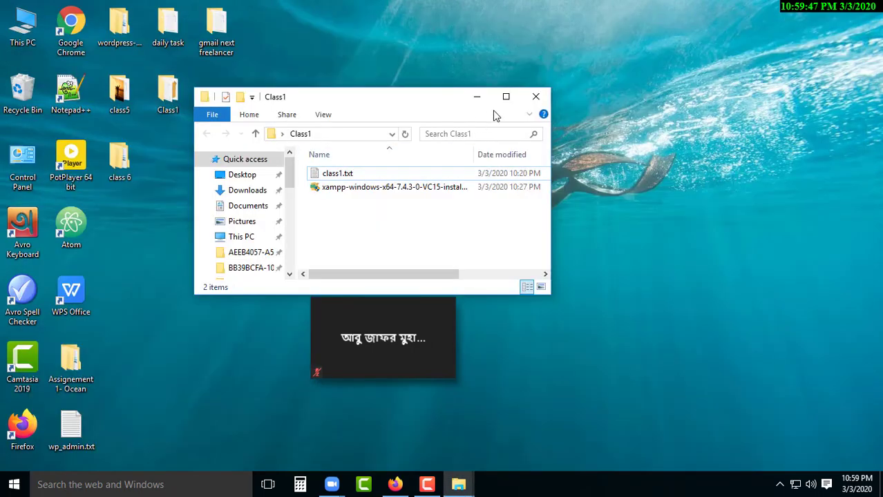
click(504, 92)
double_click(146, 83)
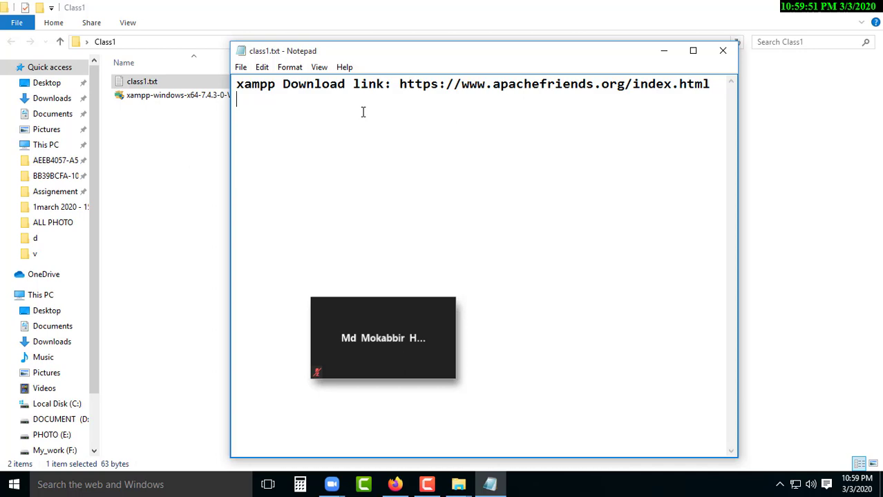
text(Word)
key(BackSpace)
key(BackSpace)
key(BackSpace)
text(ord)
key(BackSpace)
key(BackSpace)
key(BackSpace)
text(Press)
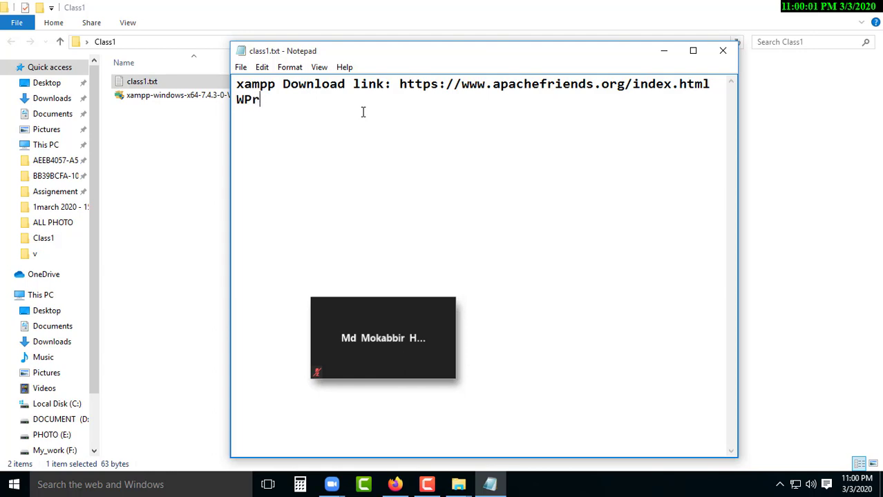
key(BackSpace)
key(BackSpace)
key(BackSpace)
key(BackSpace)
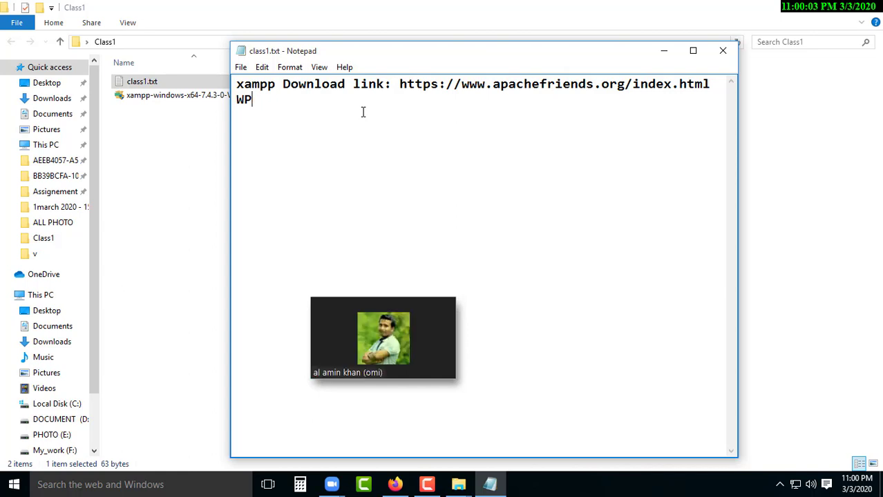
text(Download Link:)
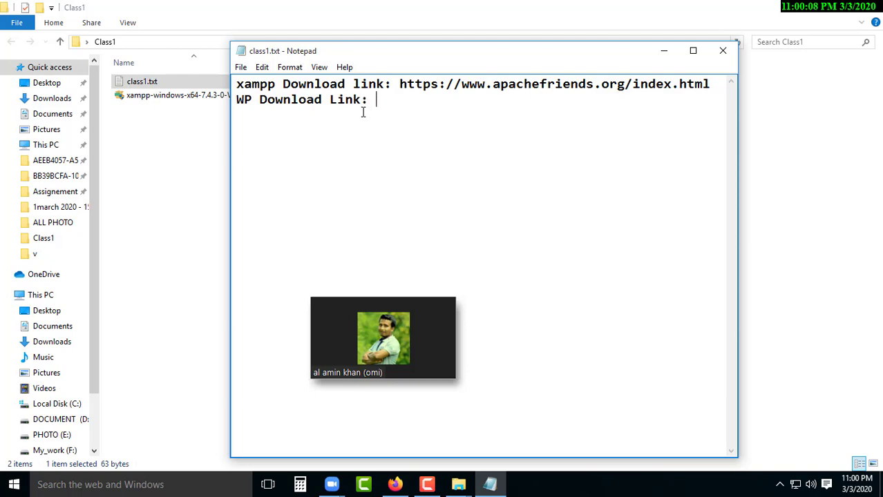
key(ctrl+v)
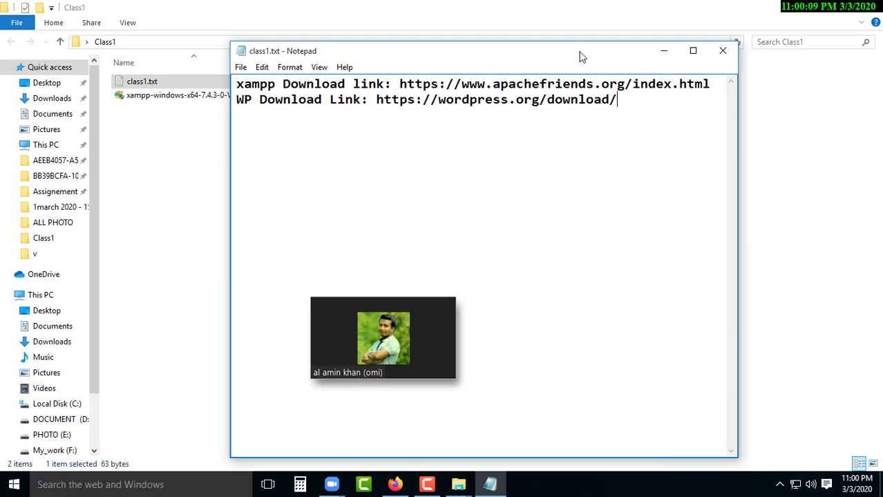
key(ctrl+s)
click(665, 53)
Minimize the folder window and refresh the desktop.
click(802, 6)
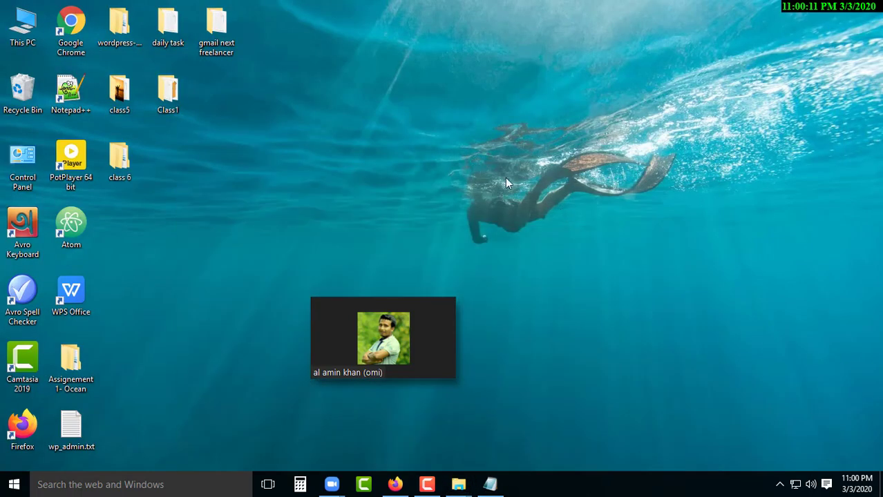
right_click(393, 46)
click(449, 84)
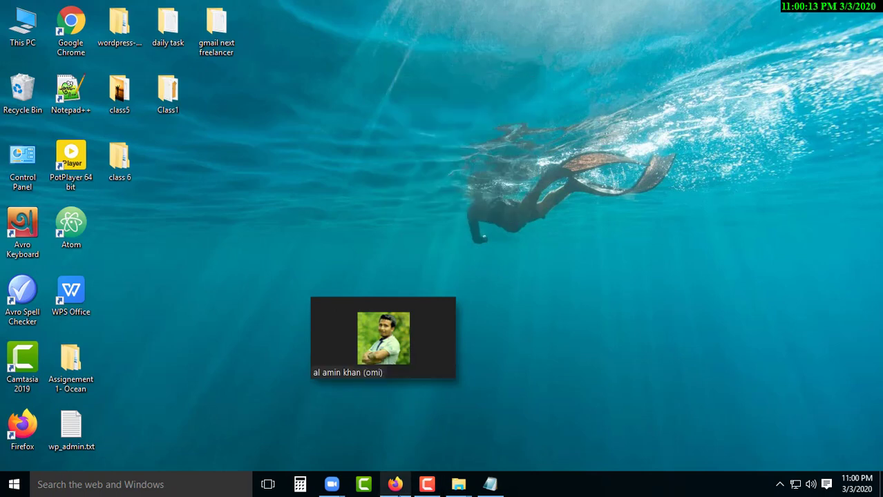
Retry the failed wordpress-5.3.2(3).zip download and show the finished 12.7 MB file in Downloads.
click(395, 484)
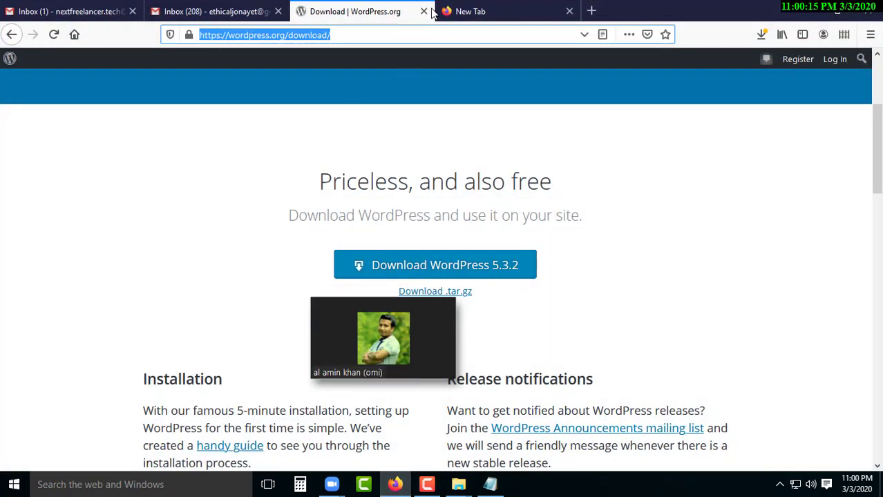
click(760, 35)
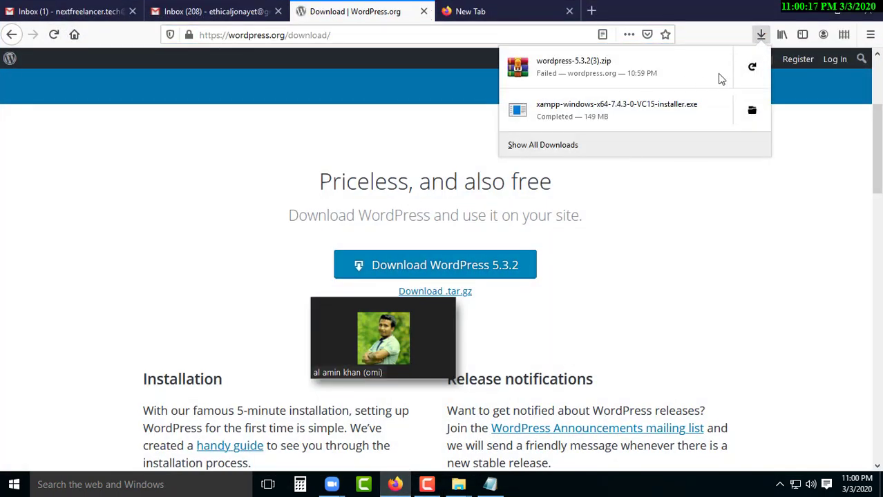
click(752, 69)
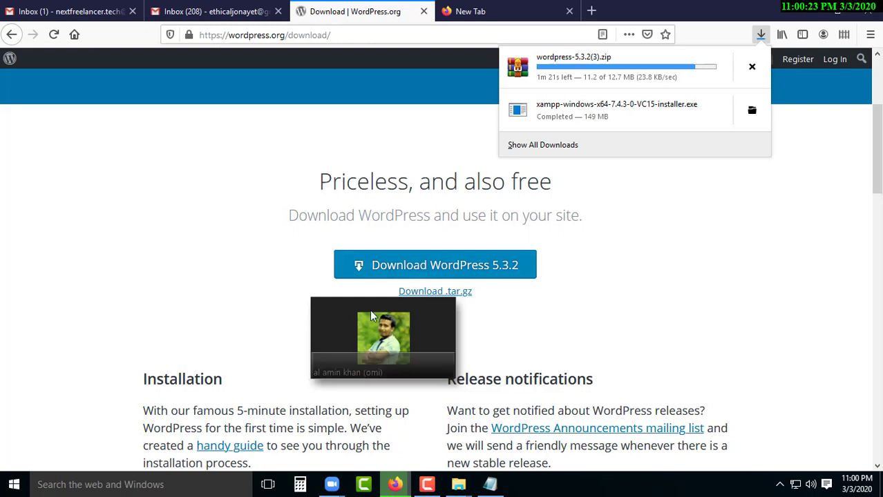
drag(397, 335, 147, 319)
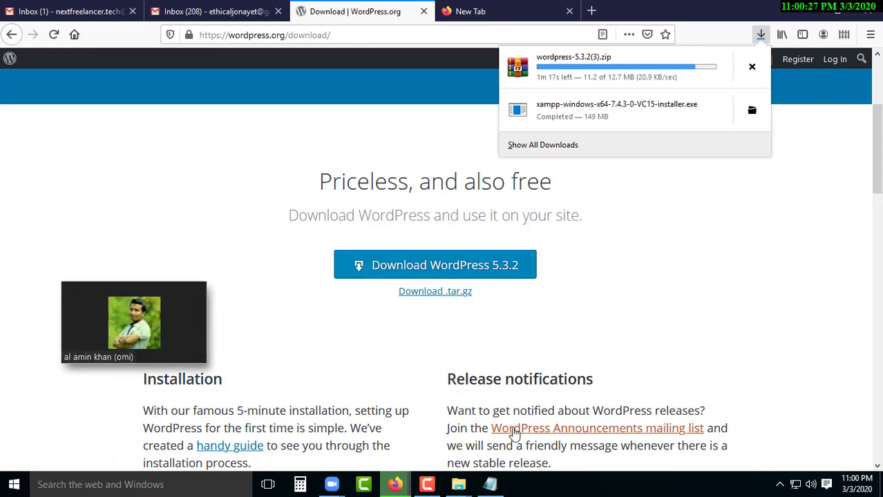
key(F9)
key(F9)
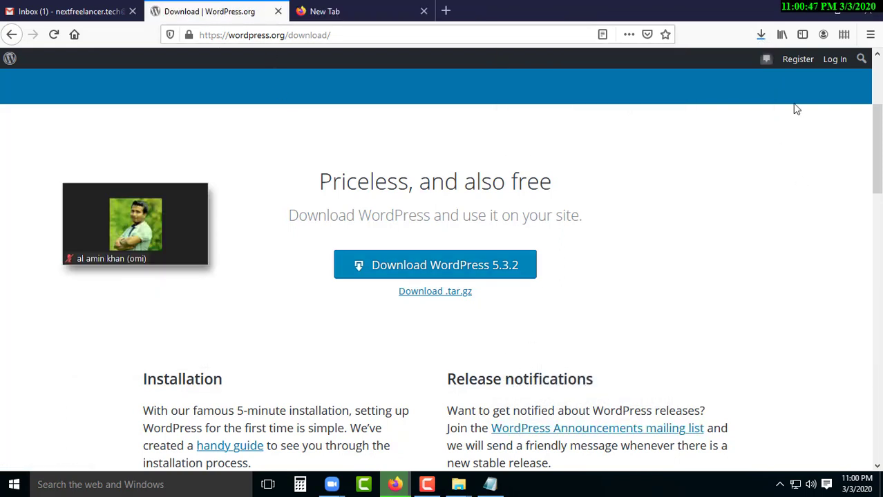
click(762, 40)
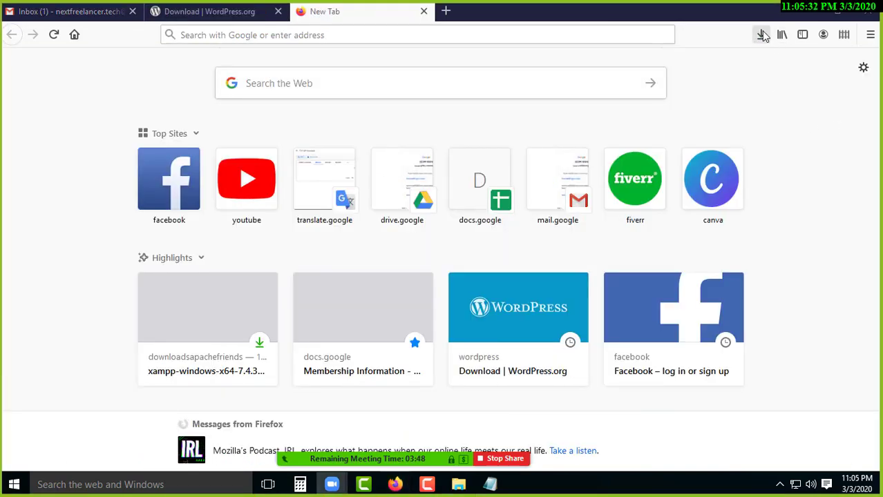
click(762, 36)
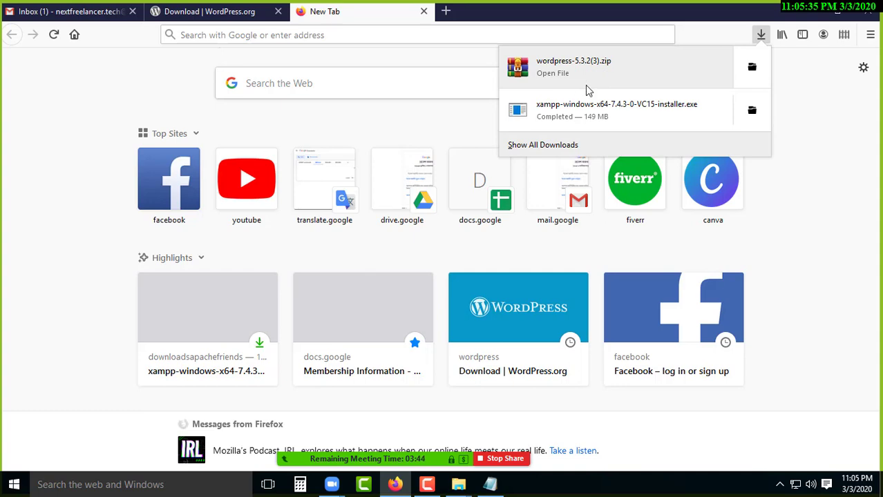
click(752, 68)
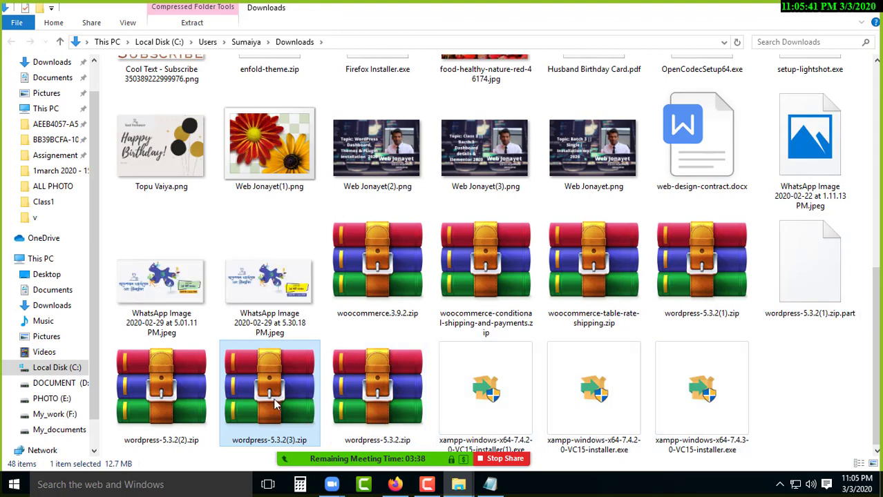
Copy wordpress-5.3.2(3).zip from Downloads and paste it into the Class1 folder.
right_click(334, 366)
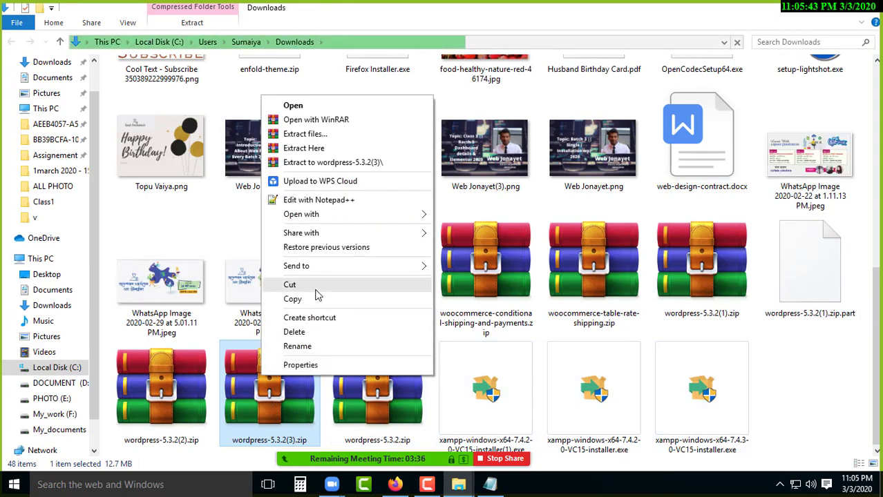
click(339, 299)
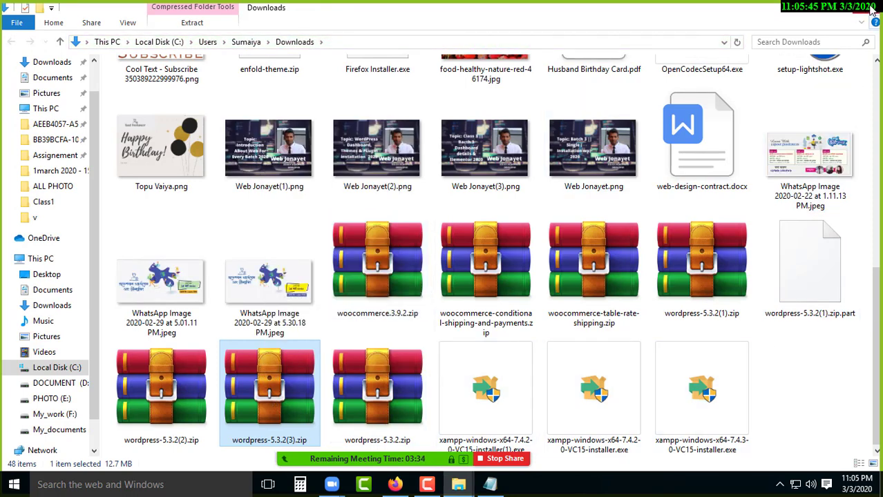
click(872, 12)
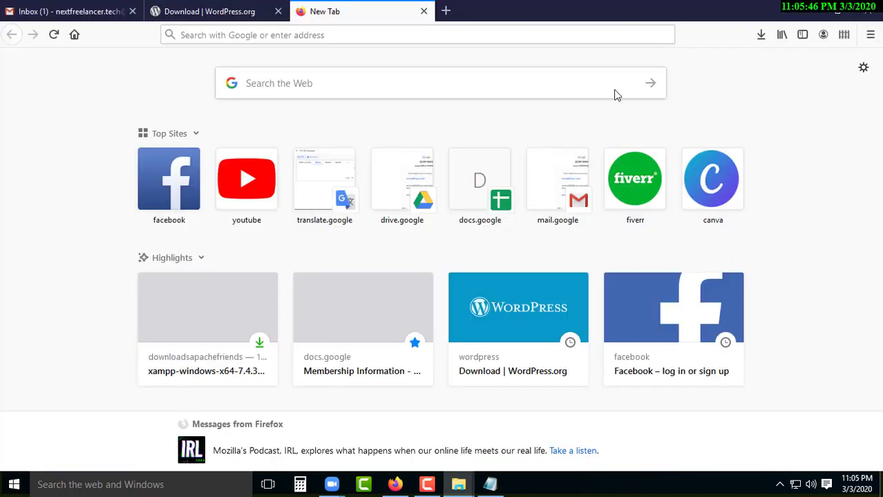
click(806, 11)
double_click(159, 93)
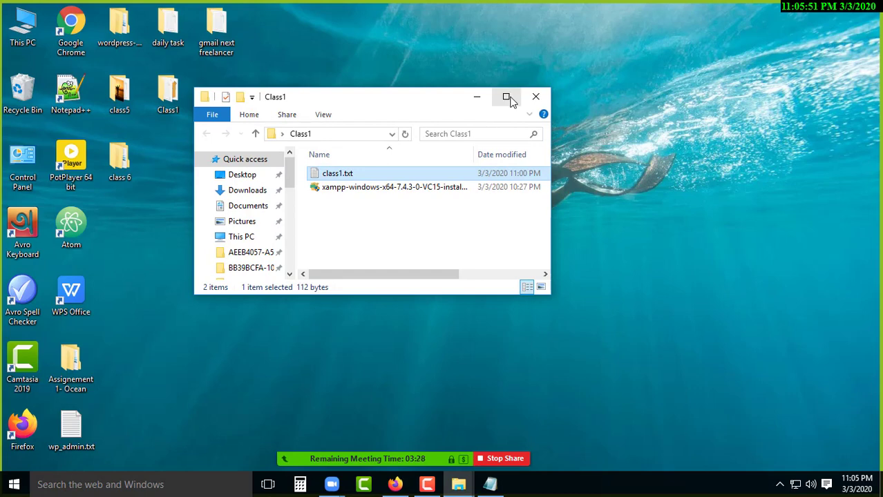
click(506, 96)
right_click(301, 127)
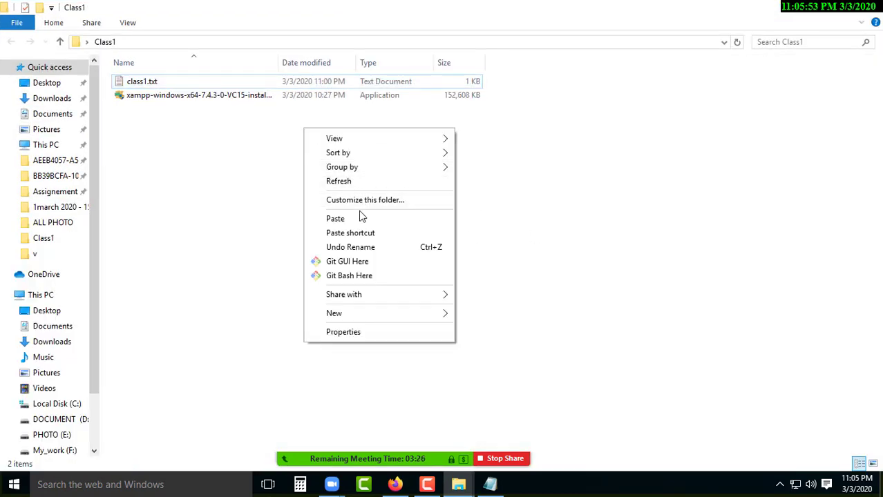
click(360, 216)
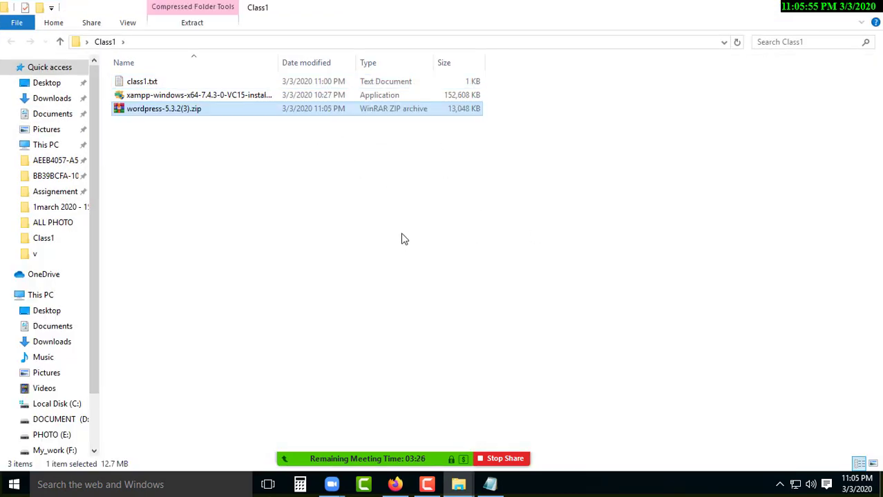
Extract the zip into a wordpress-5.3.2(3) folder inside Class1.
right_click(185, 107)
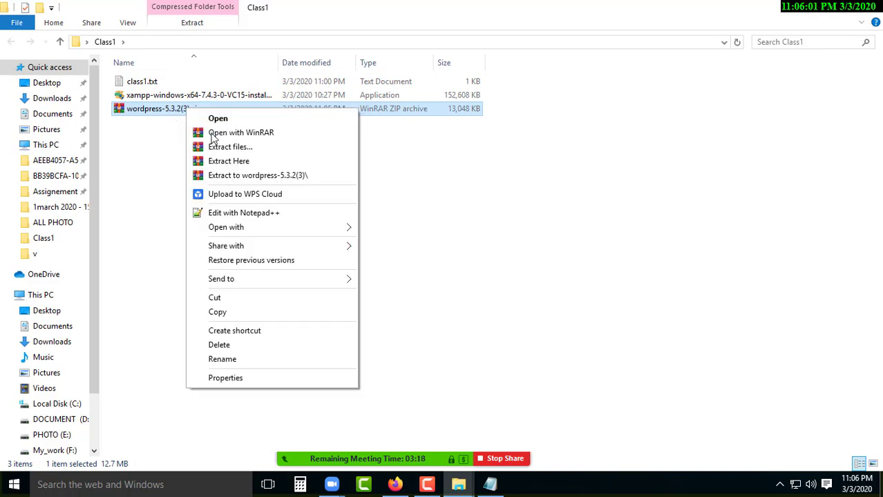
click(246, 148)
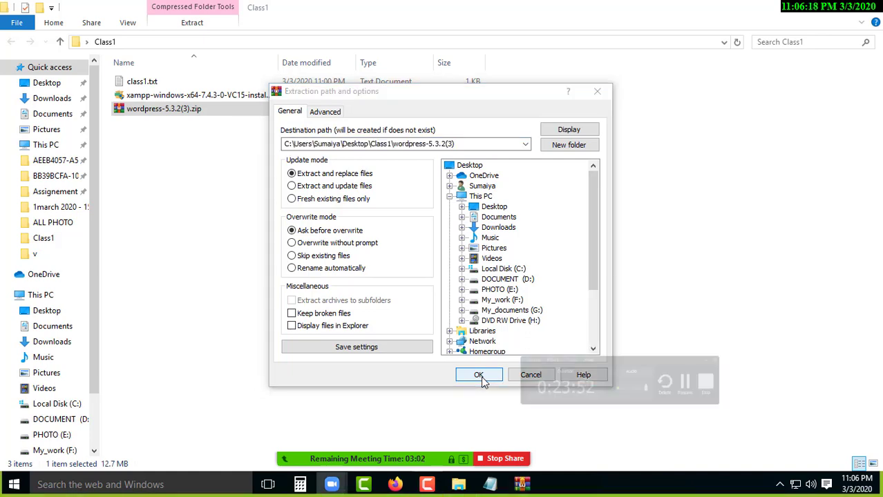
click(480, 375)
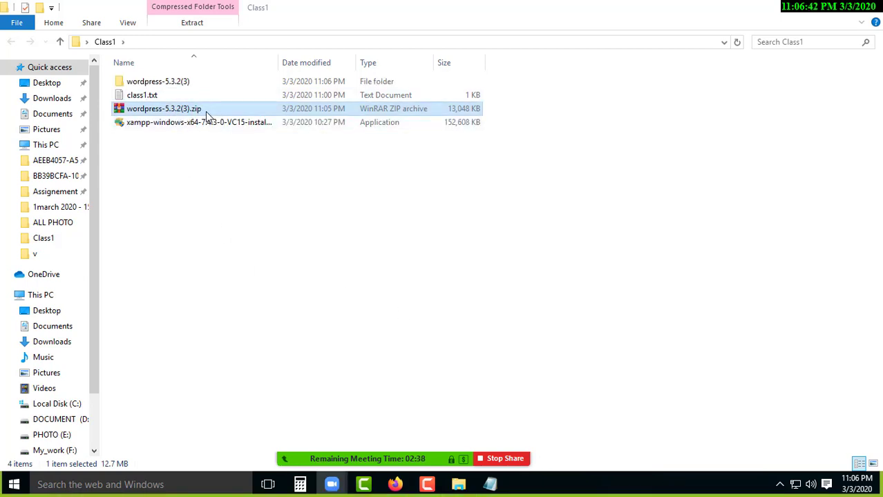
Delete the wordpress-5.3.2(3).zip archive from Class1.
click(228, 165)
click(187, 84)
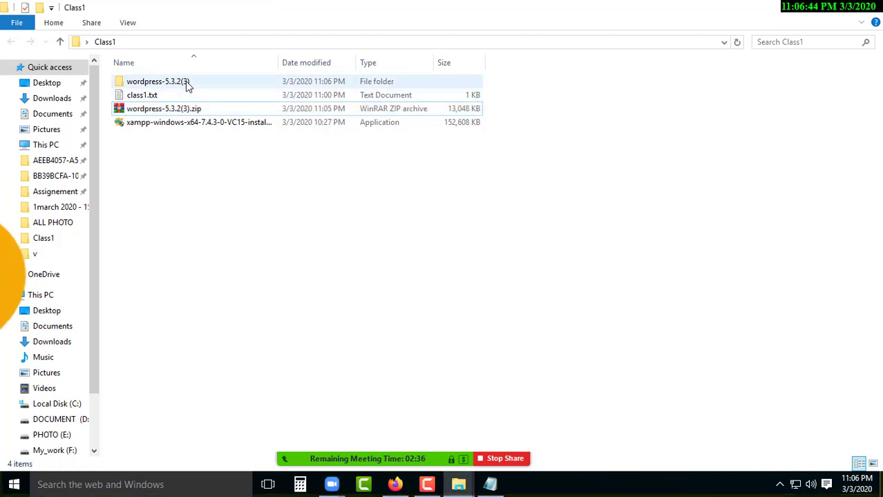
click(204, 111)
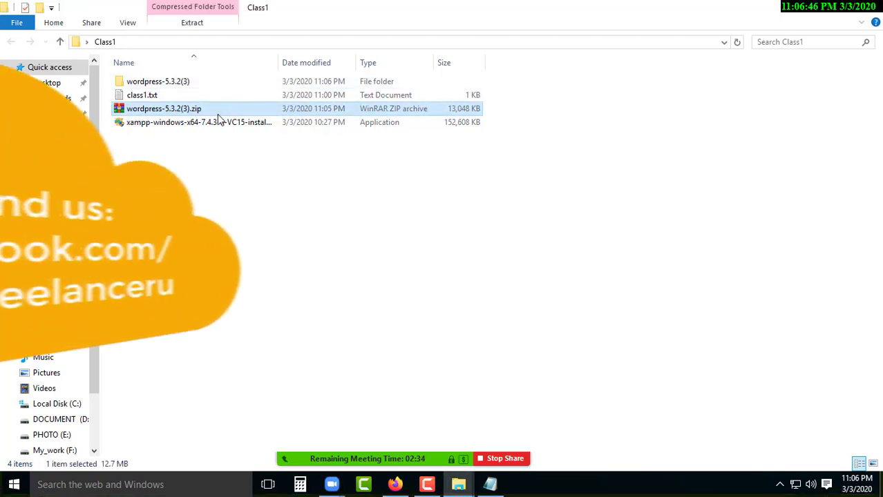
right_click(205, 112)
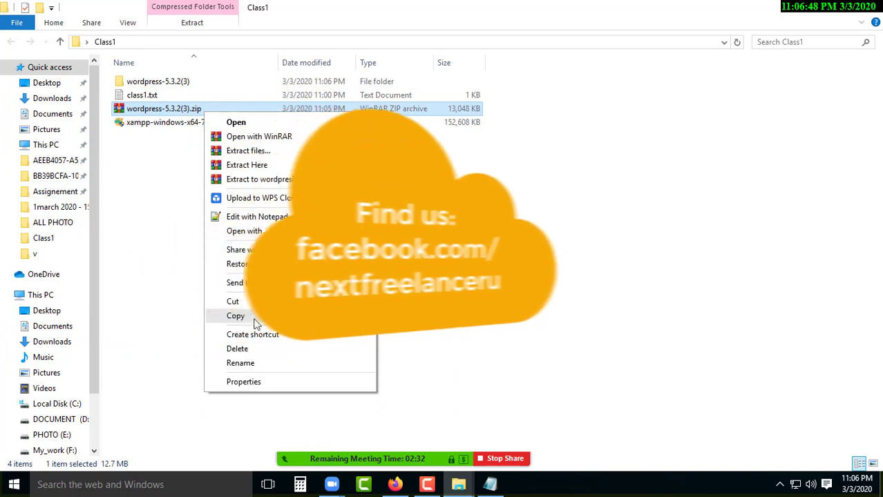
click(237, 348)
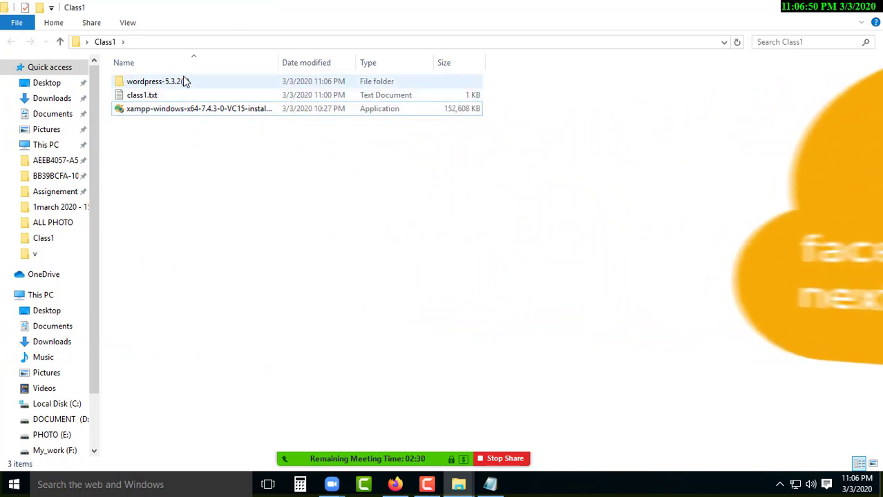
Copy all 19 items inside wordpress-5.3.2(3)\wordpress, then close the folder window.
double_click(185, 82)
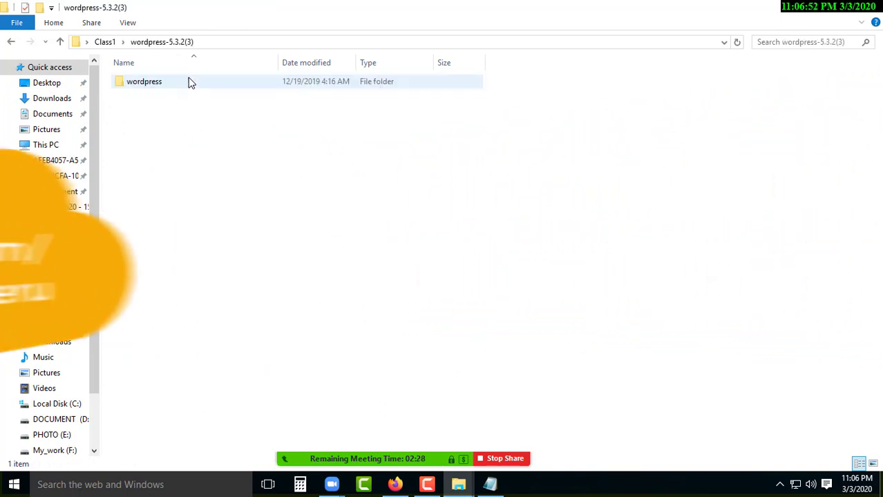
click(166, 84)
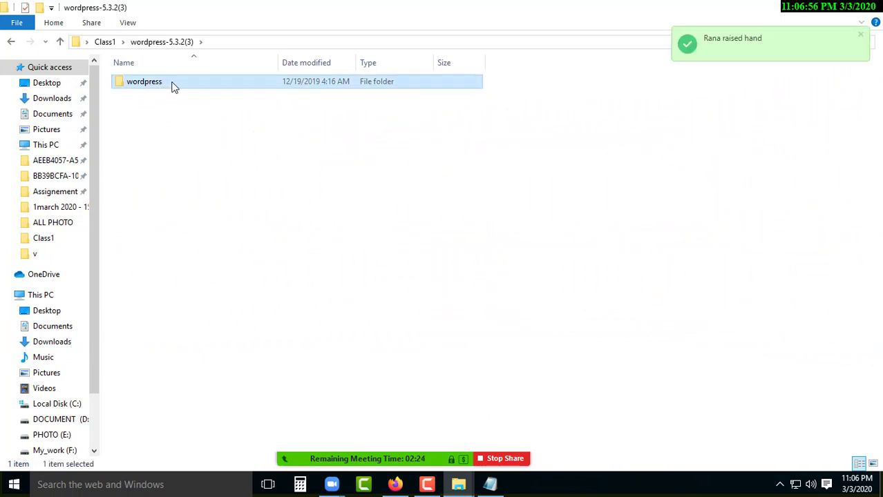
double_click(173, 83)
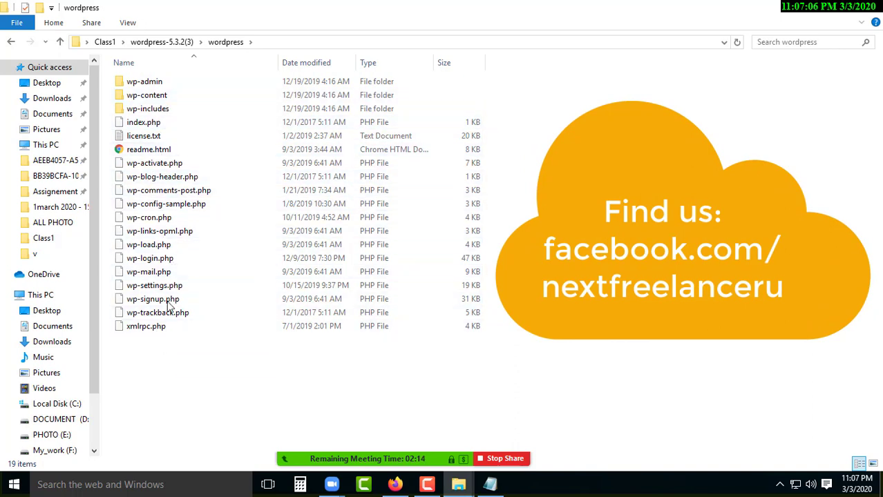
click(157, 325)
click(169, 314)
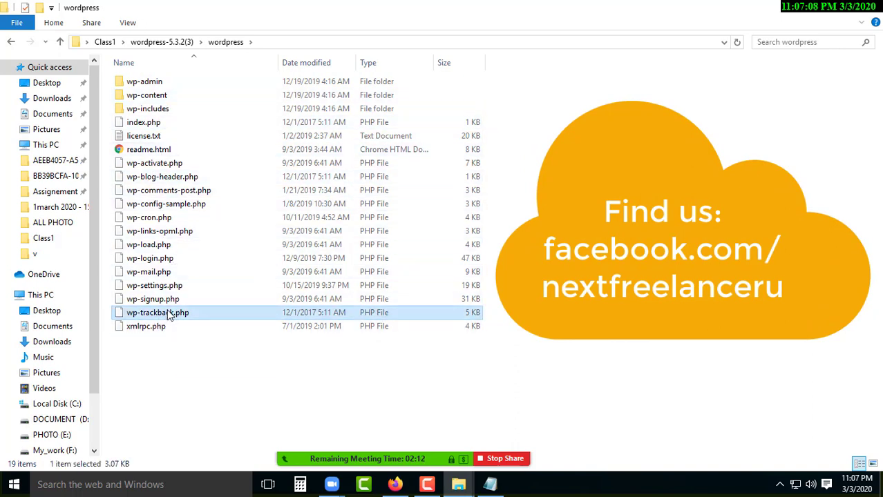
drag(171, 392, 199, 76)
click(514, 186)
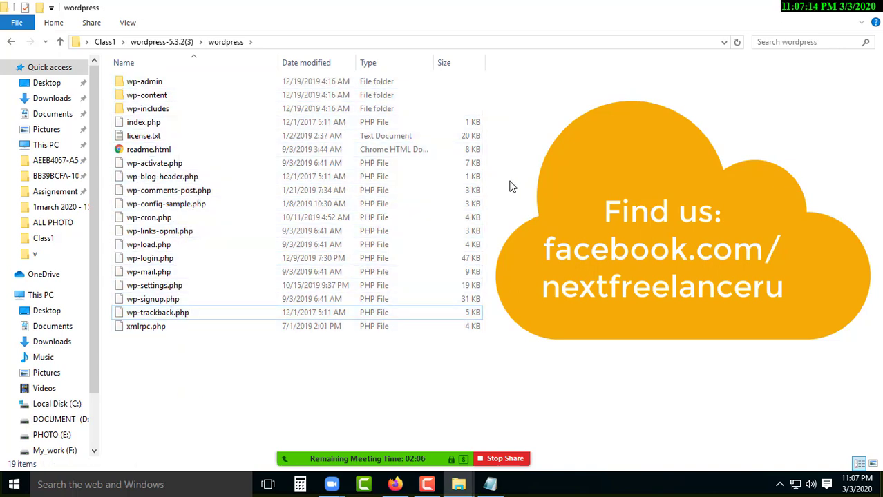
key(ctrl+a)
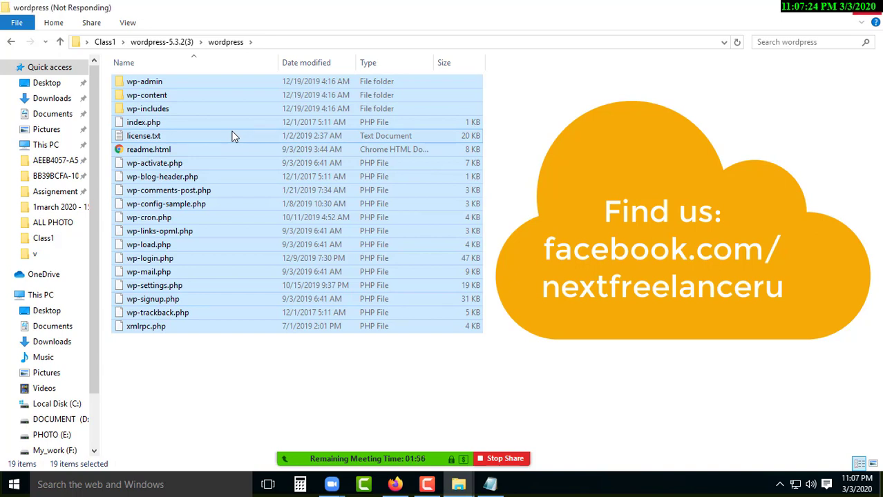
right_click(233, 136)
click(288, 302)
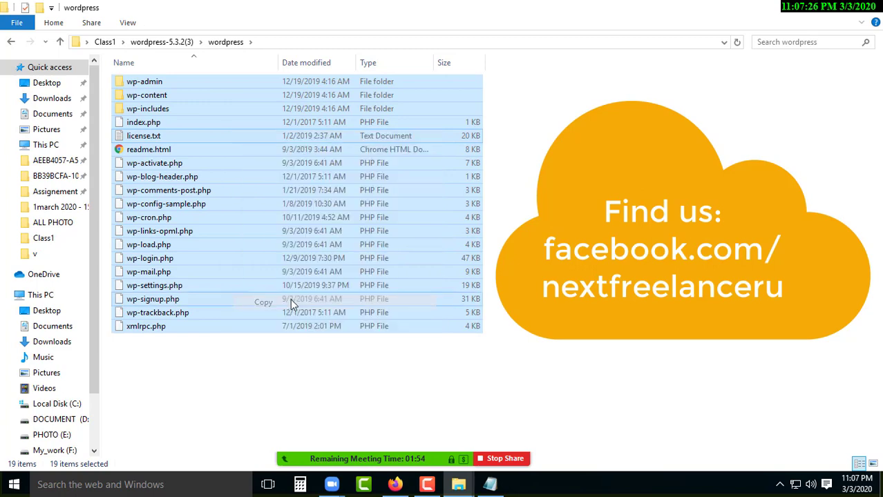
click(872, 7)
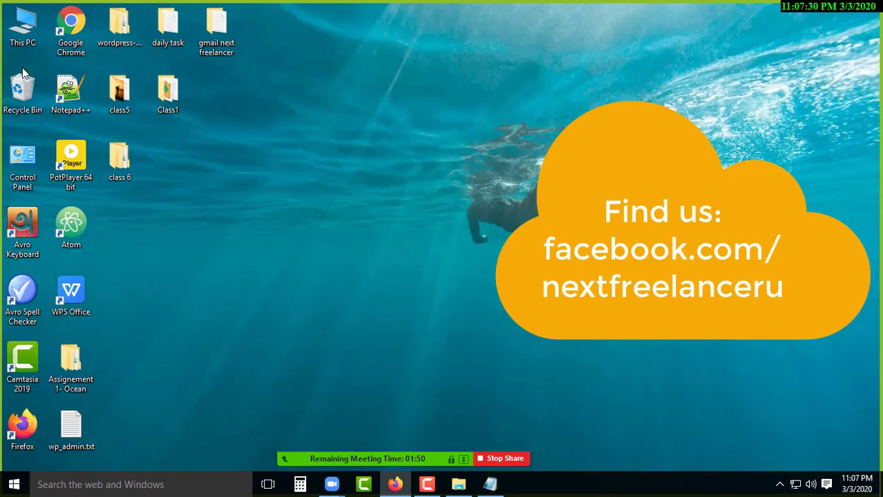
Browse from This PC through Local Disk (C:) and xampp into the htdocs folder.
double_click(22, 26)
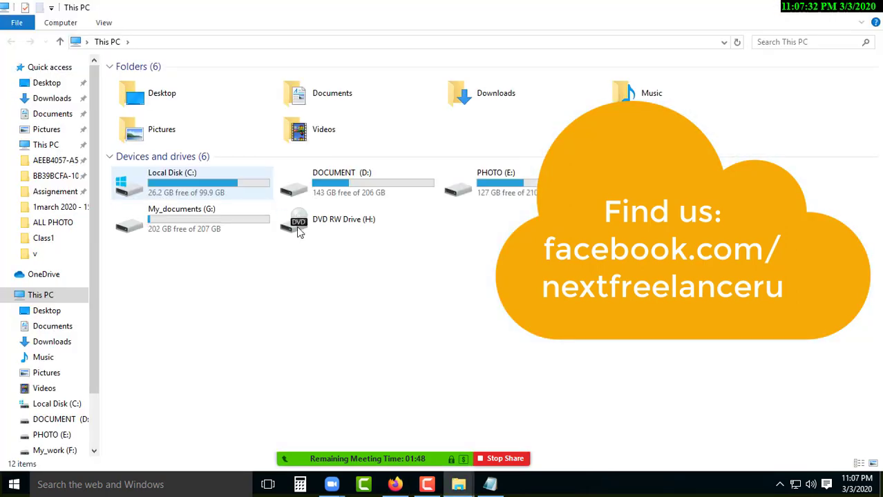
double_click(177, 181)
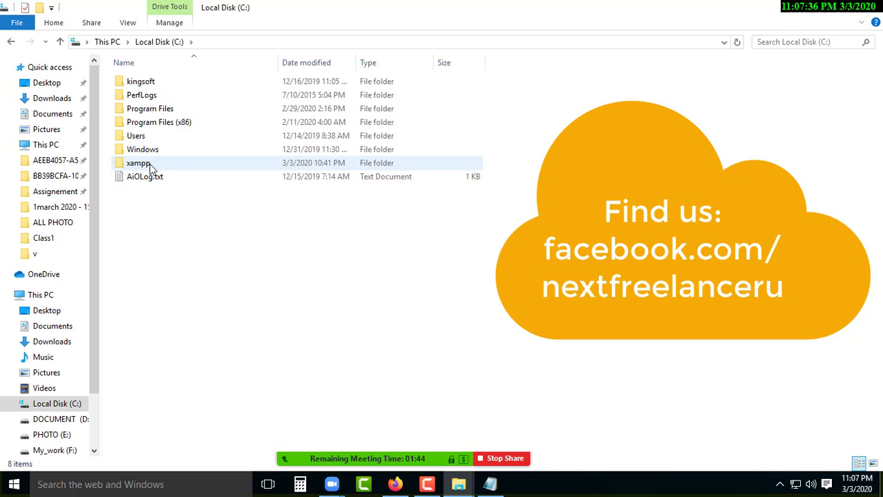
double_click(142, 164)
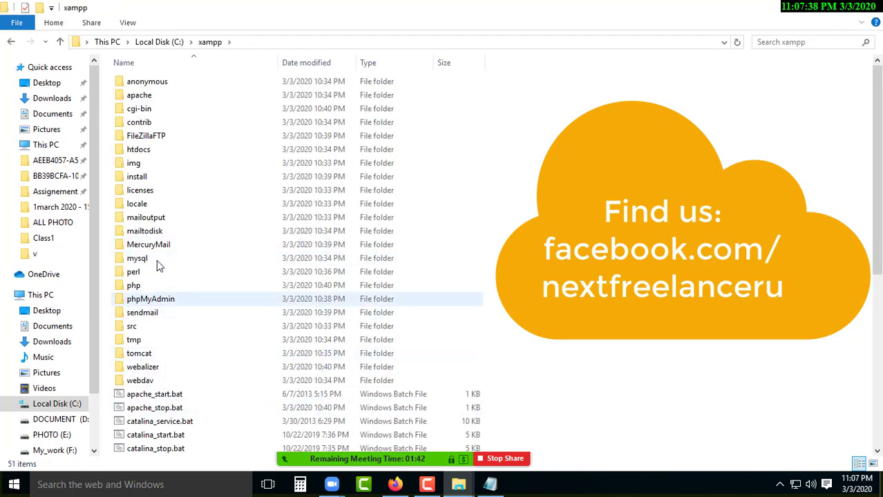
click(169, 153)
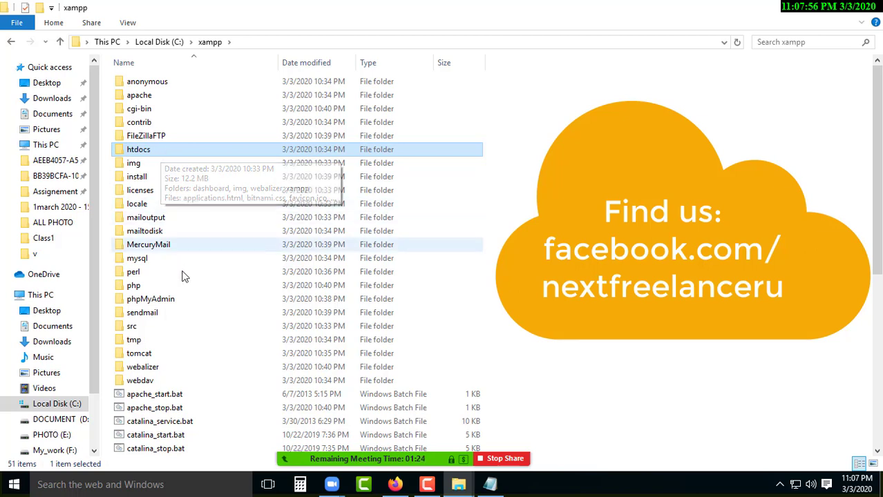
click(183, 394)
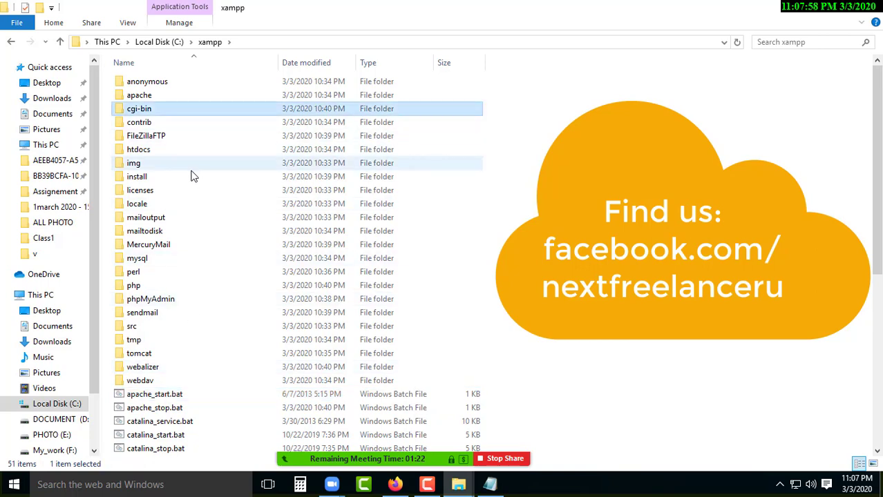
click(177, 176)
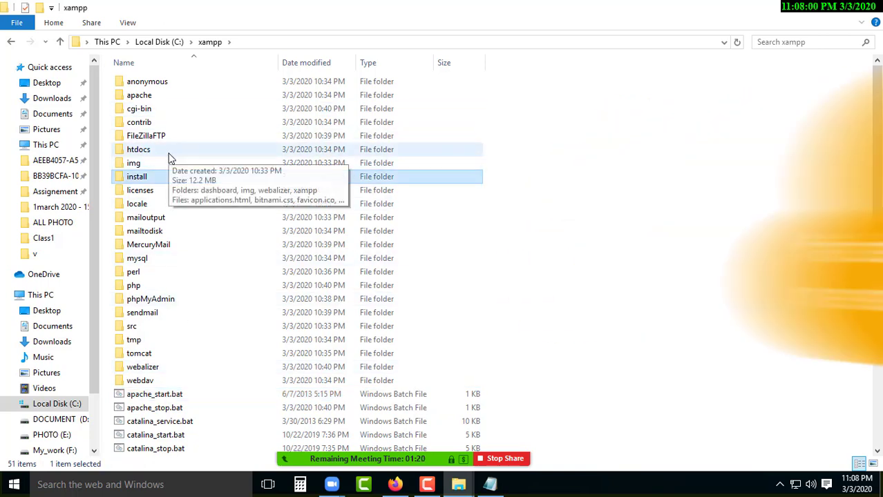
click(169, 155)
double_click(165, 154)
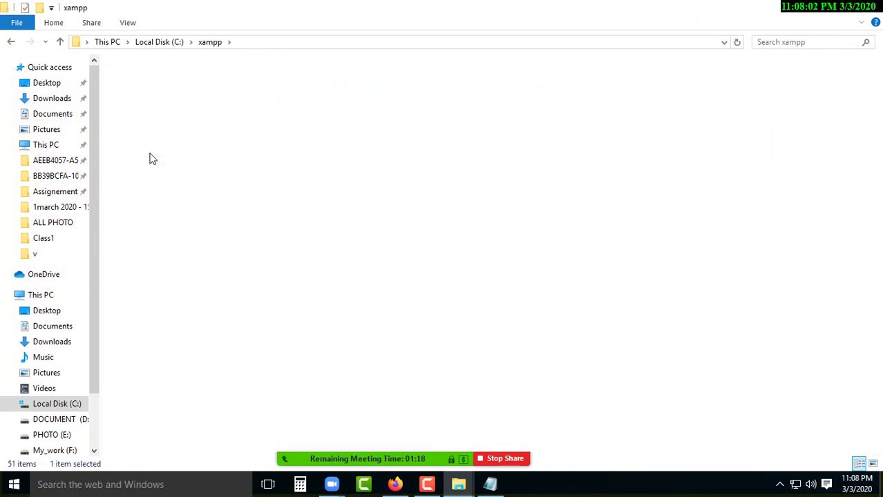
Create a new folder named 'ecommerce' in htdocs and open it.
right_click(251, 278)
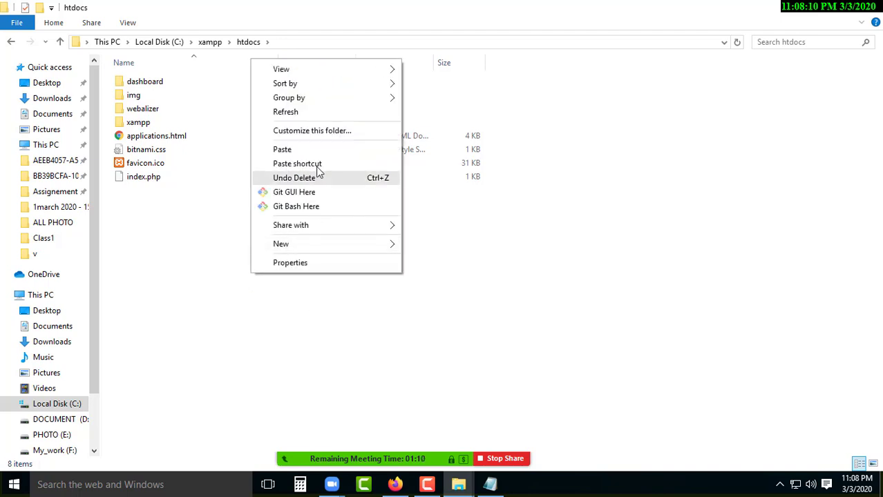
click(154, 288)
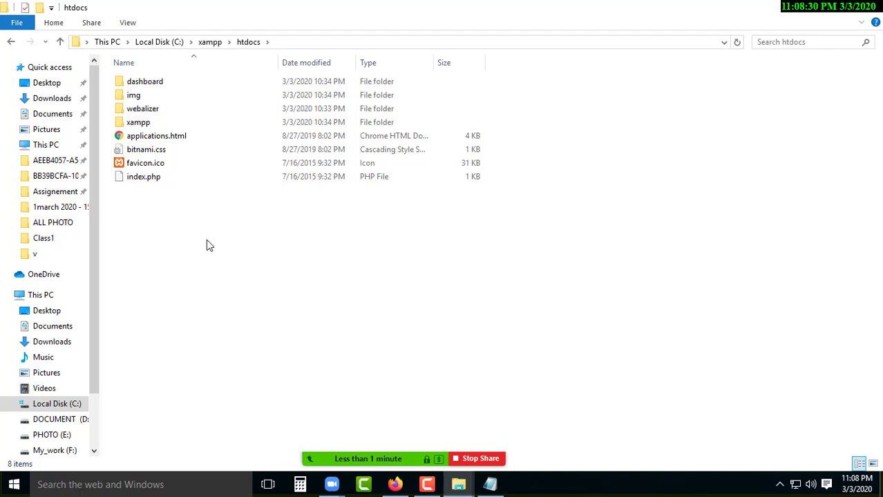
mouse_move(395, 462)
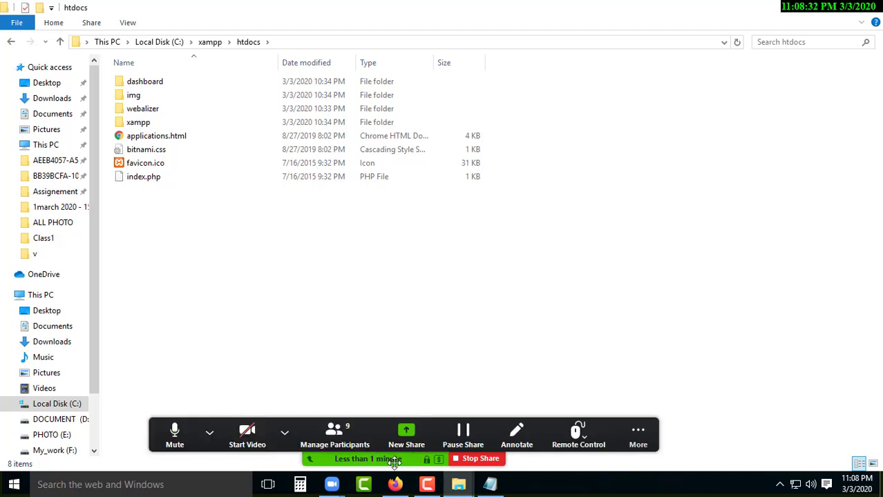
right_click(193, 231)
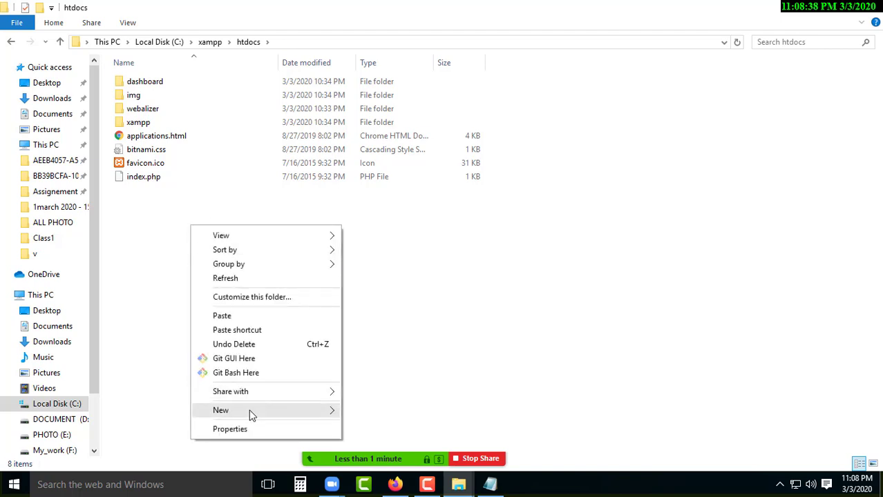
mouse_move(248, 412)
click(414, 177)
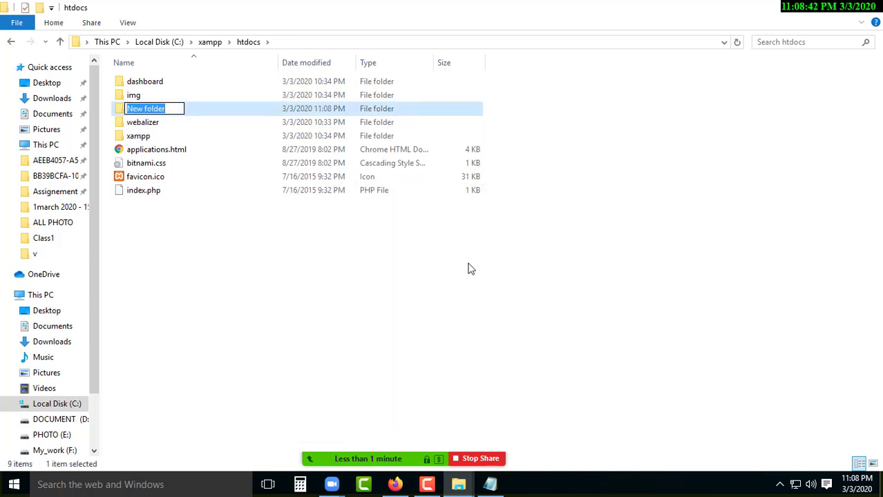
text(ecommer)
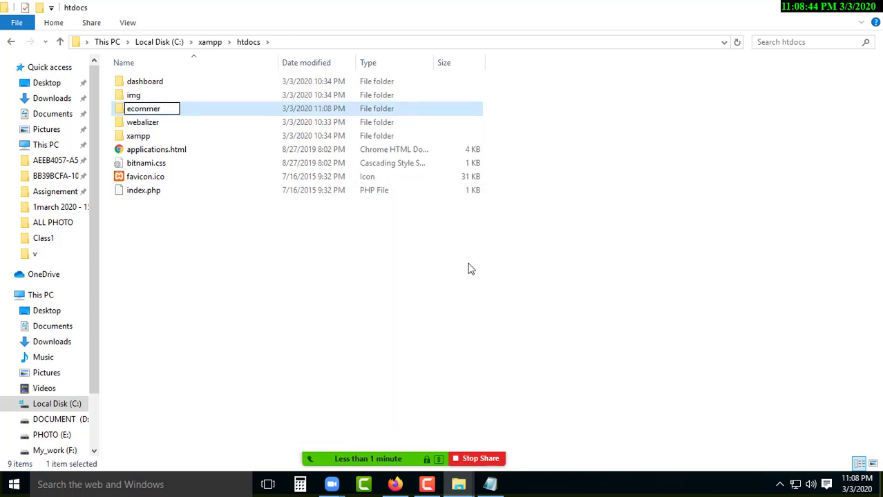
text(ce)
key(Return)
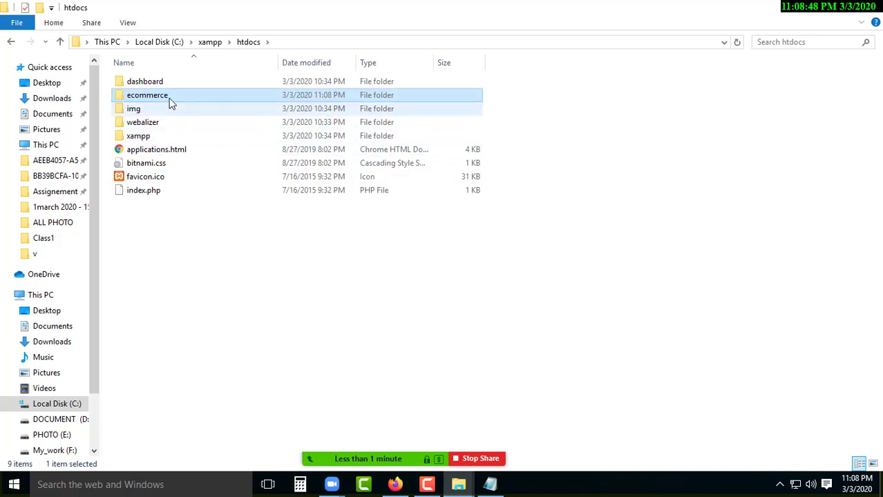
double_click(169, 96)
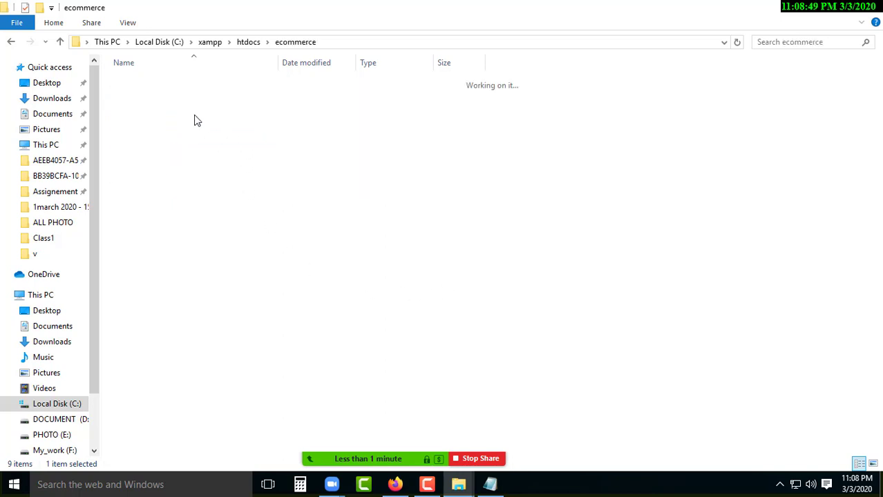
Paste the copied WordPress files into the ecommerce folder, then minimize File Explorer.
right_click(183, 170)
click(244, 256)
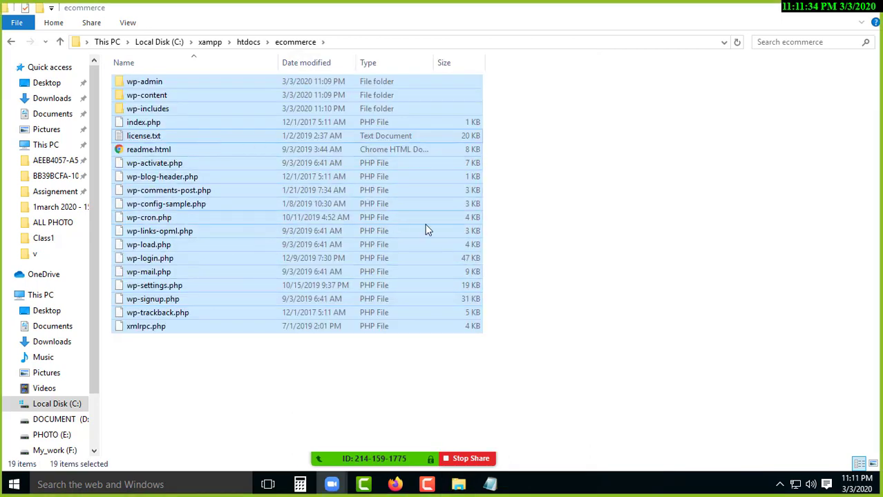
click(528, 228)
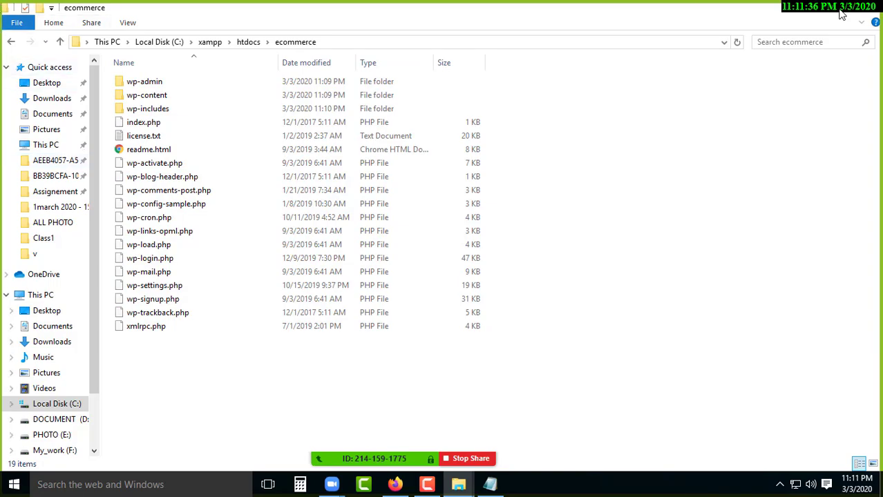
click(805, 11)
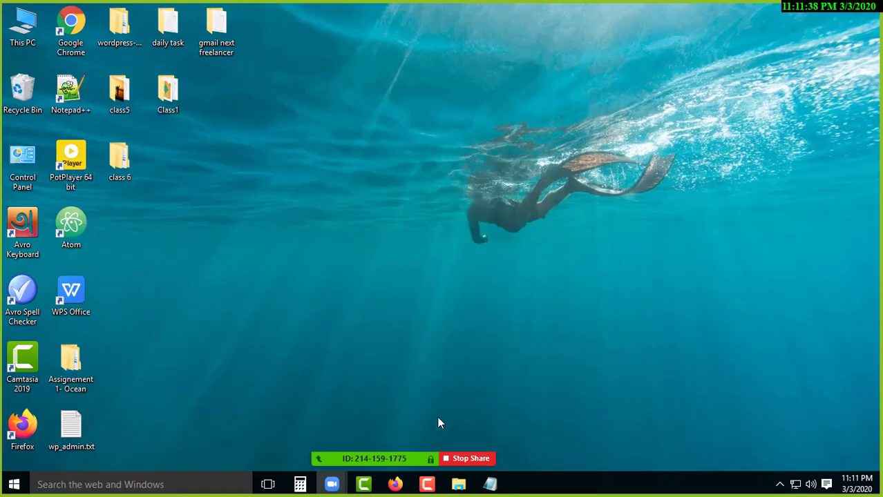
Bring the XAMPP Control Panel back from the system tray via Show / Hide.
click(779, 488)
right_click(779, 459)
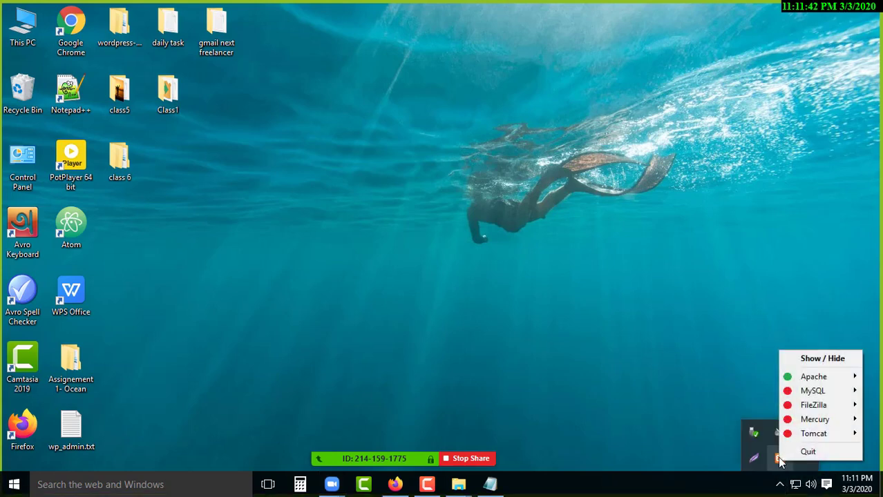
mouse_move(810, 381)
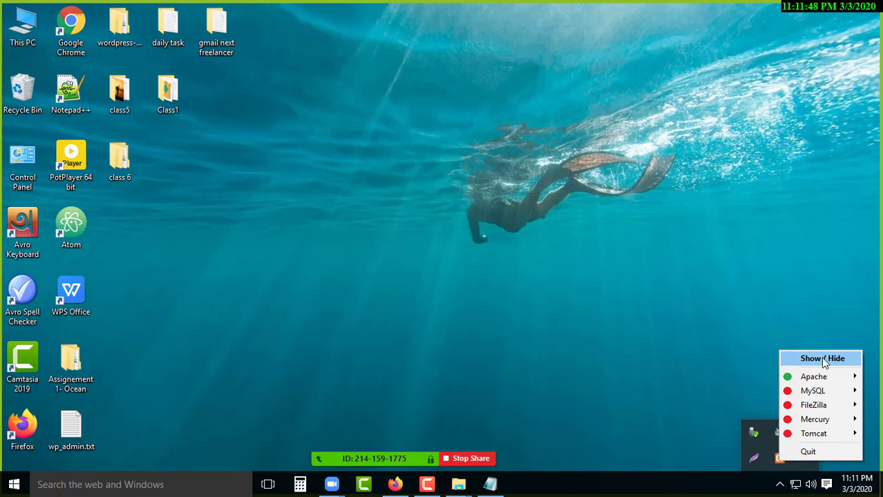
click(823, 360)
drag(459, 53, 427, 73)
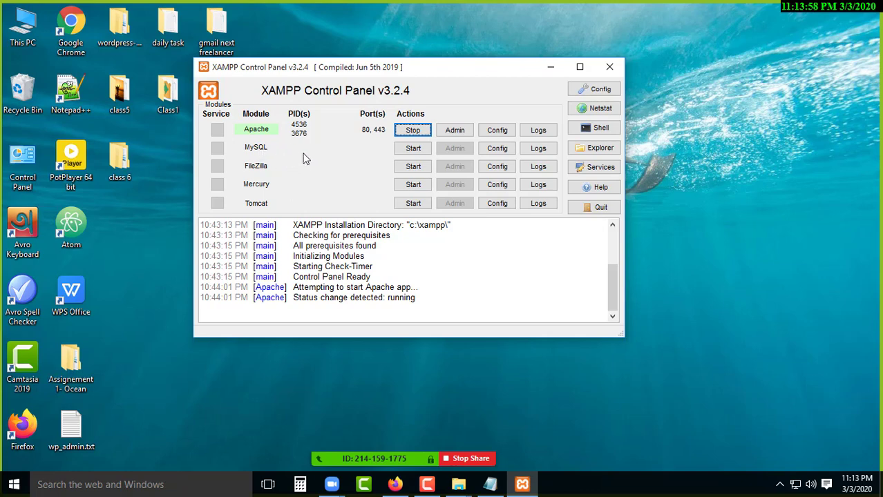
Start MySQL on port 3306, allow it through the Windows firewall, and close the XAMPP Control Panel.
click(418, 149)
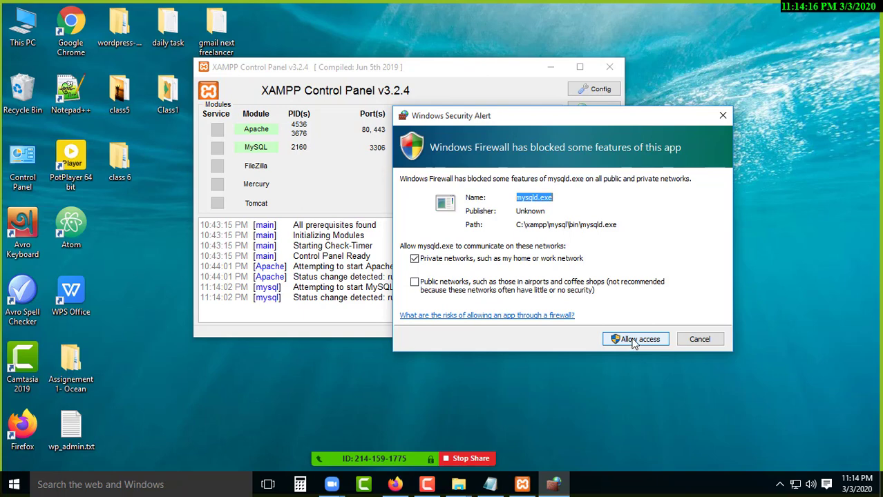
click(640, 342)
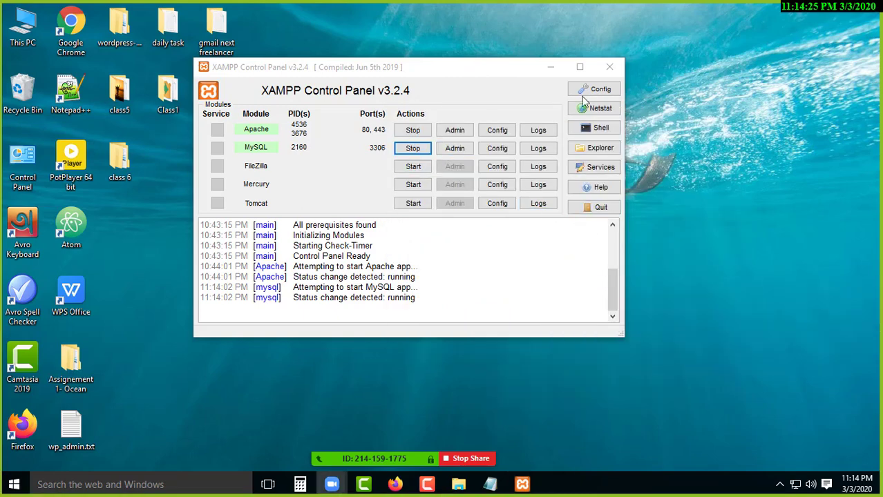
click(610, 67)
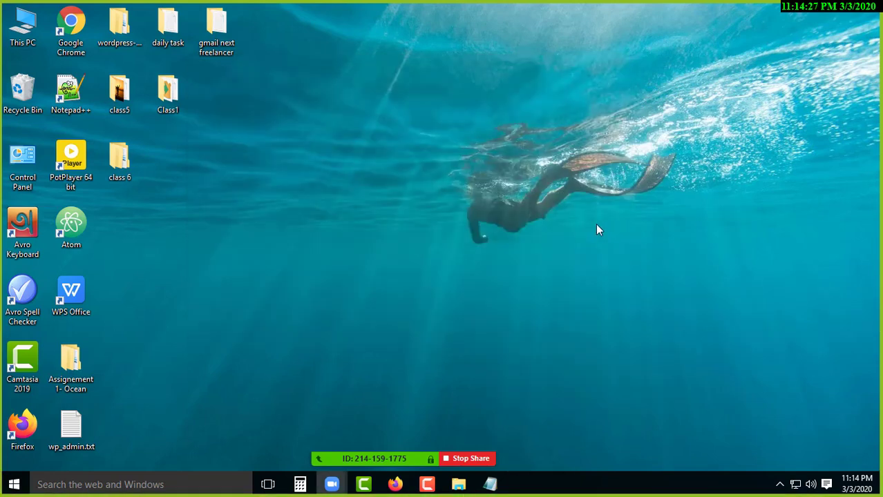
Enter localhost in a new Firefox tab's address bar without loading it, then minimize Firefox.
click(397, 486)
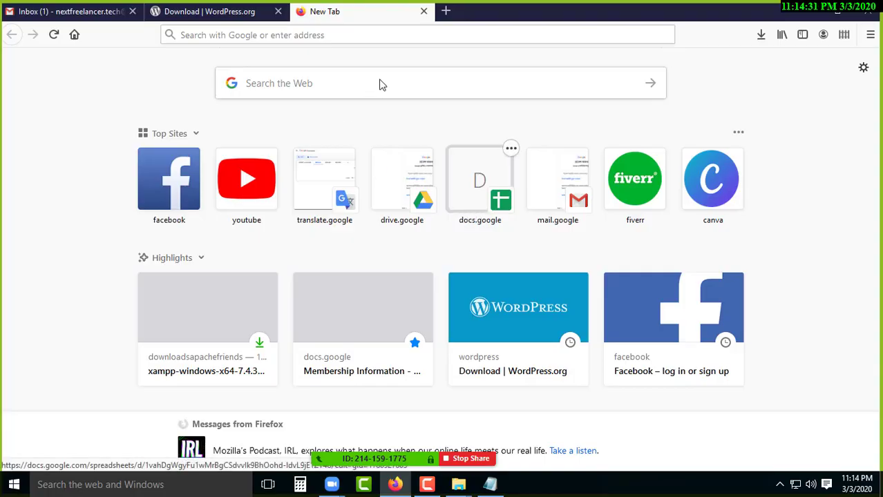
click(335, 34)
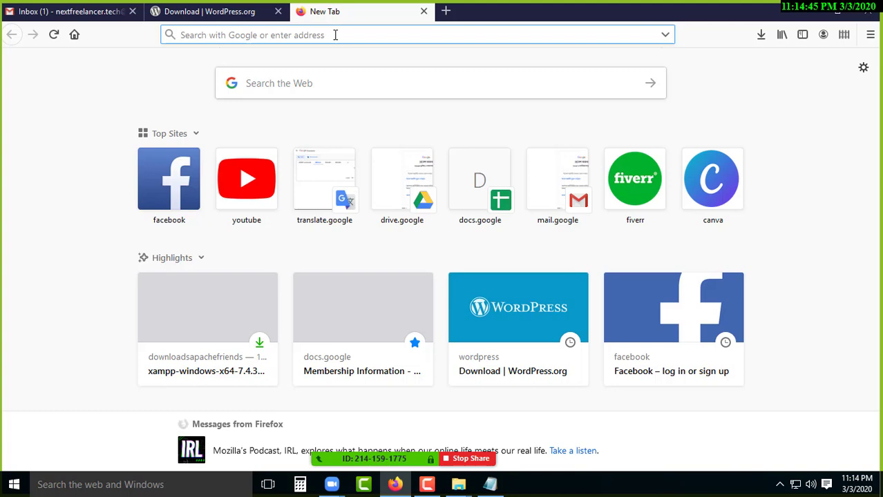
text(local)
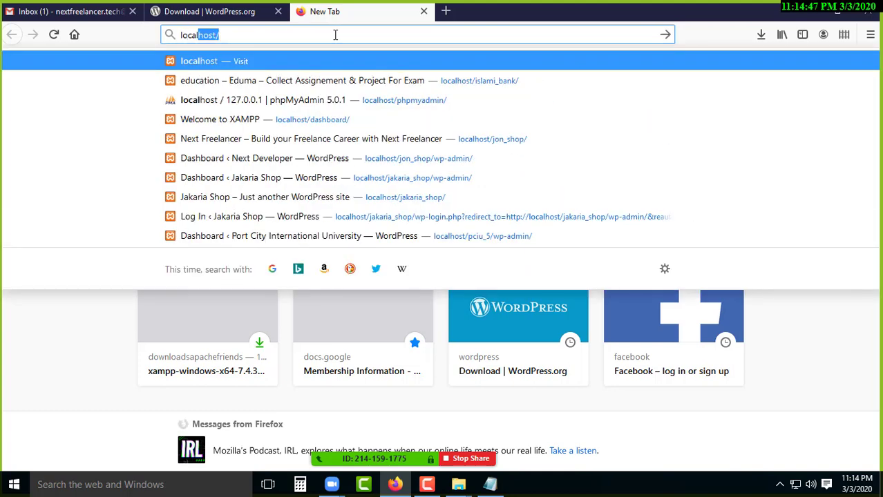
text(host)
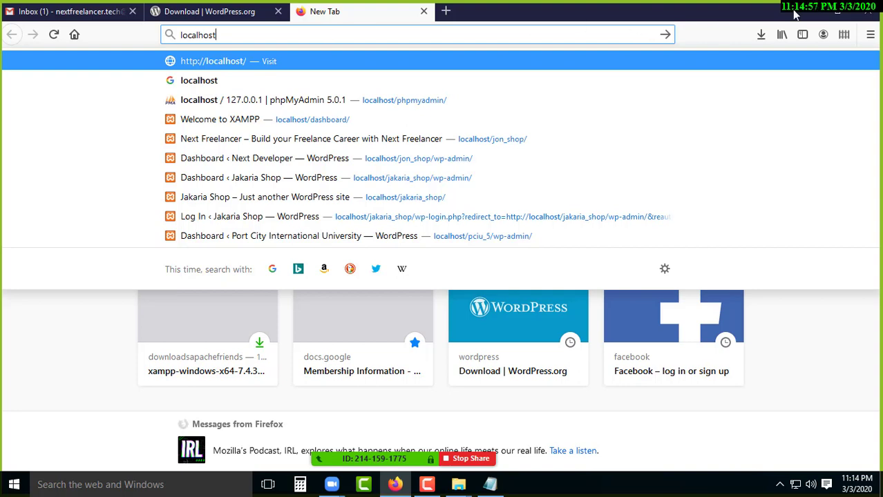
click(98, 118)
key(super+d)
Browse from This PC to C:\xampp and select the htdocs folder.
double_click(23, 25)
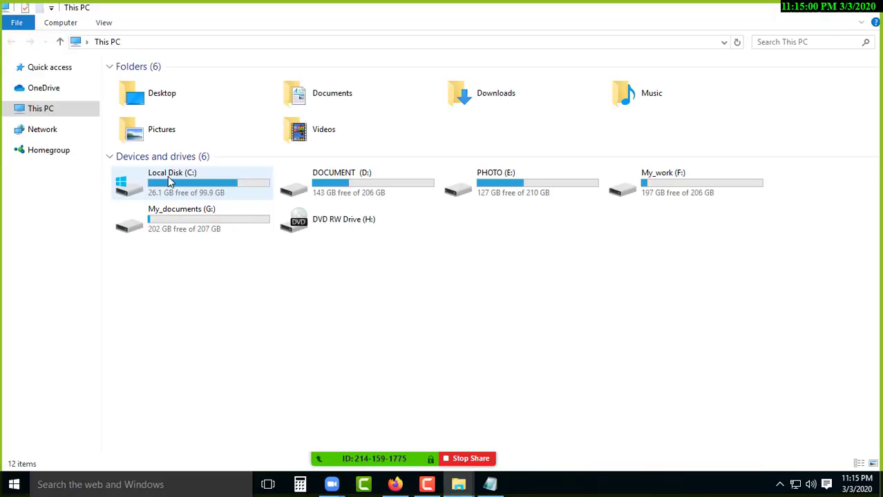
double_click(169, 181)
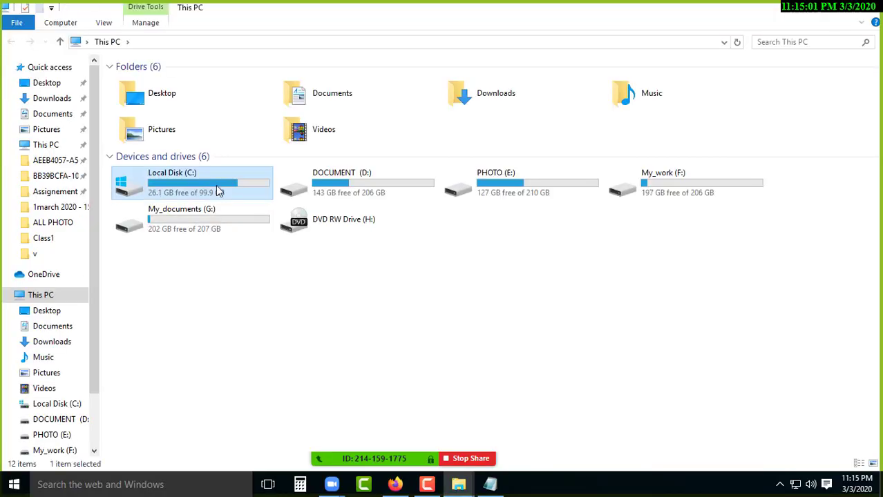
double_click(153, 165)
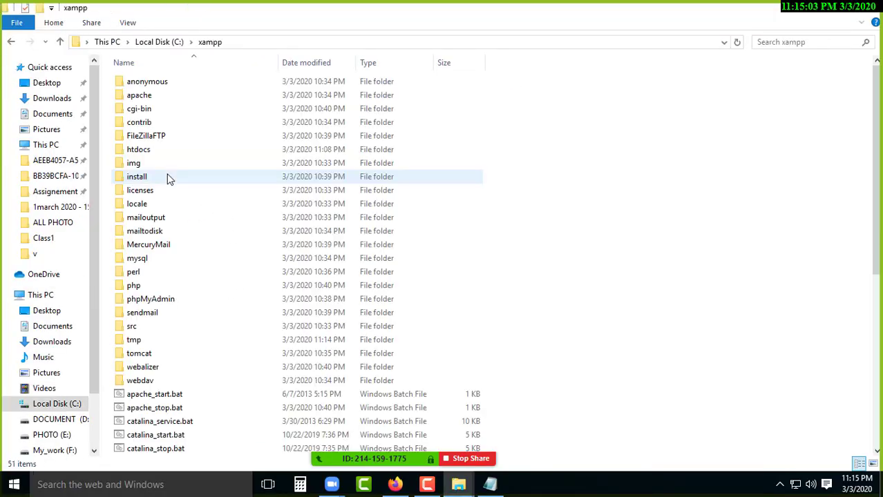
click(149, 152)
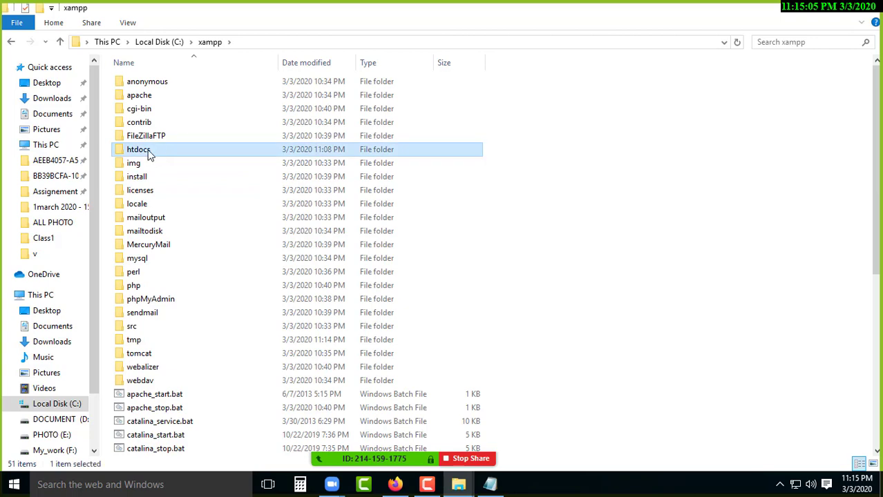
Return to Firefox and check the localhost text in the address bar.
click(395, 484)
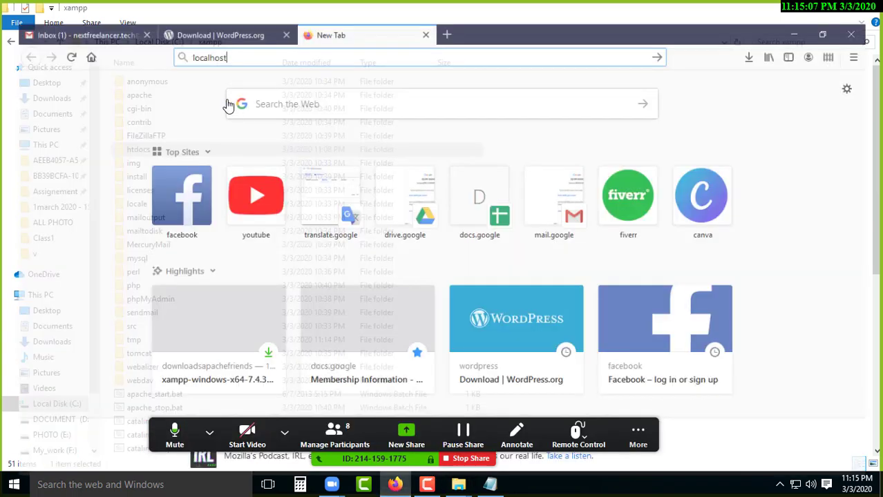
drag(229, 36, 165, 37)
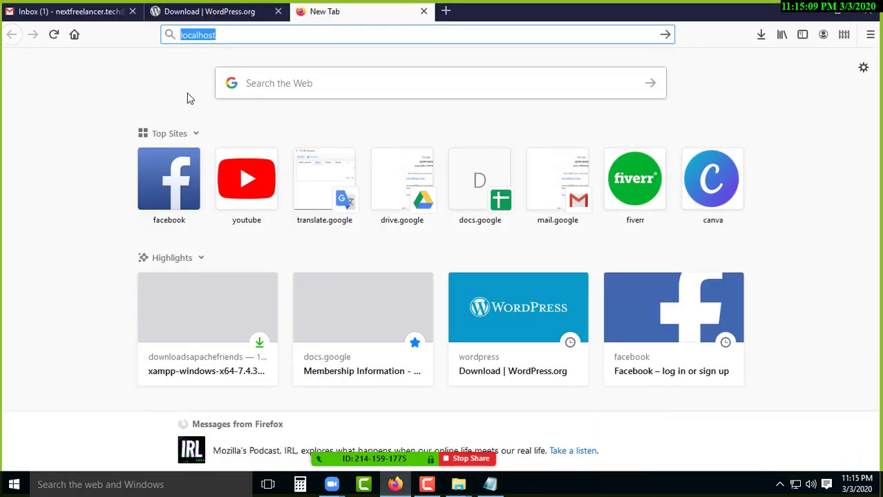
click(245, 35)
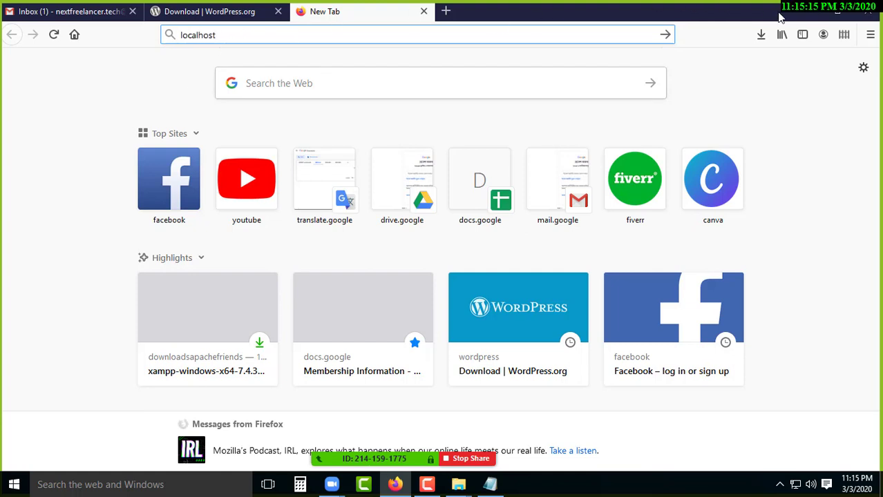
Show the desktop, reopen C:\xampp from This PC, and select htdocs again.
key(alt+Tab)
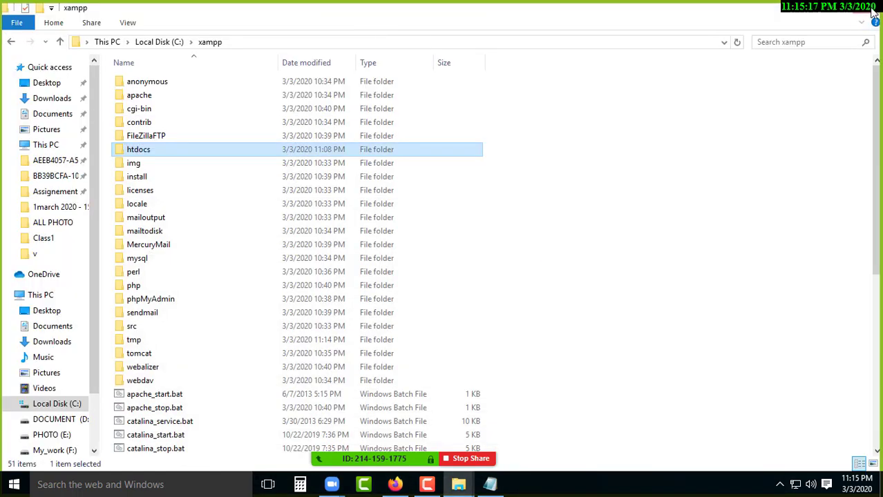
key(super+d)
double_click(11, 38)
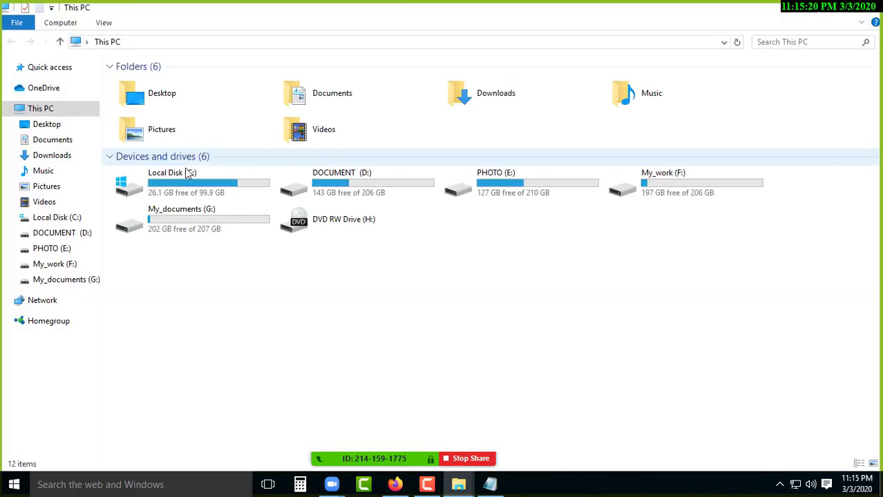
double_click(187, 174)
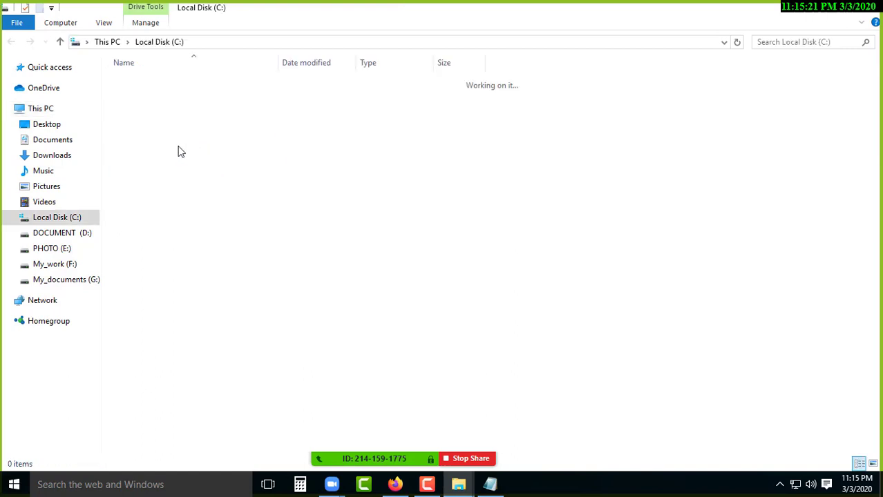
double_click(141, 163)
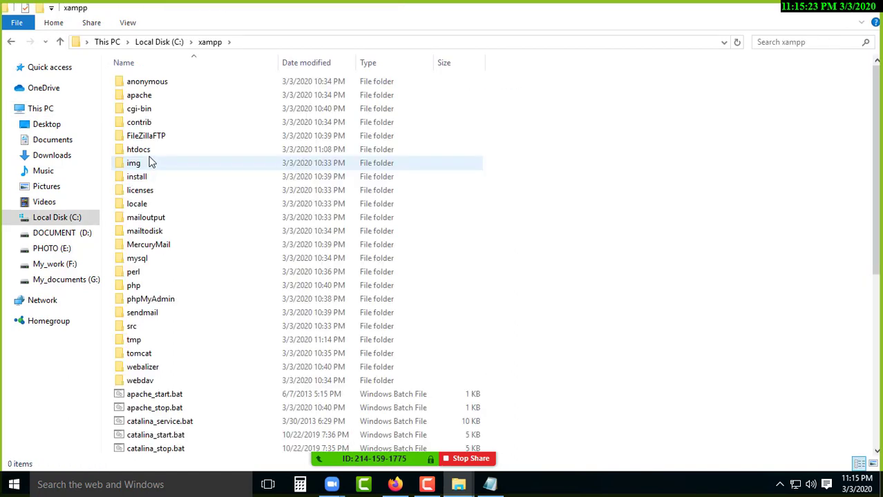
click(142, 149)
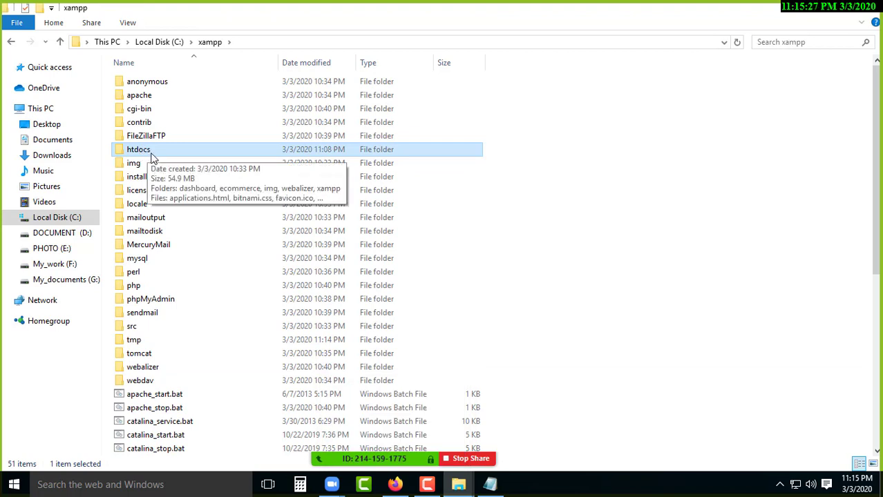
Load localhost in a new Firefox tab to reach the XAMPP for Windows 7.4.3 dashboard.
click(394, 484)
key(ctrl+t)
text(localhost)
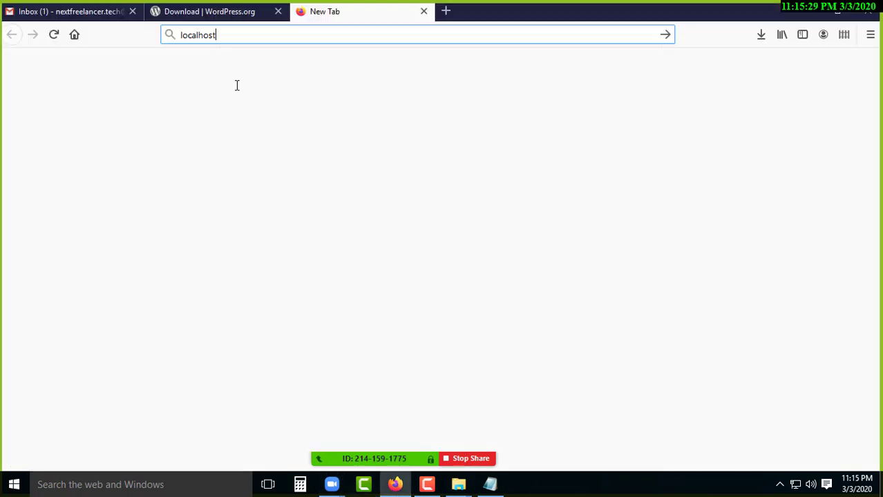
double_click(211, 39)
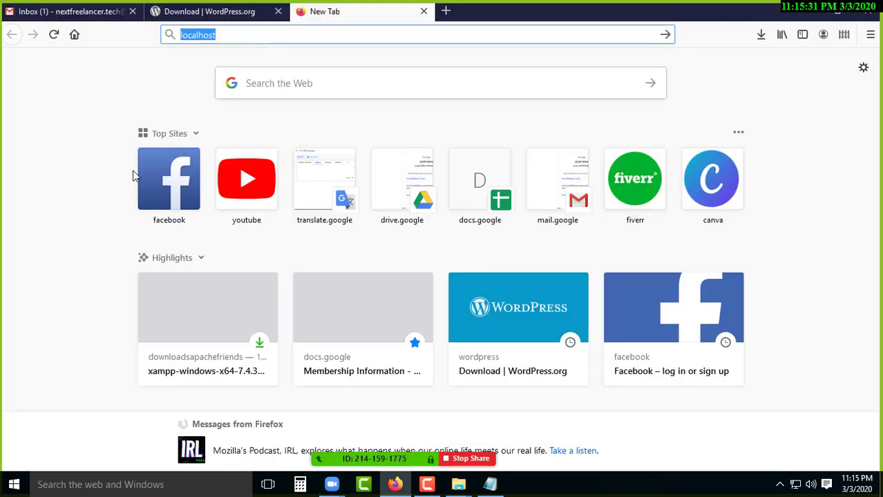
click(259, 31)
key(Return)
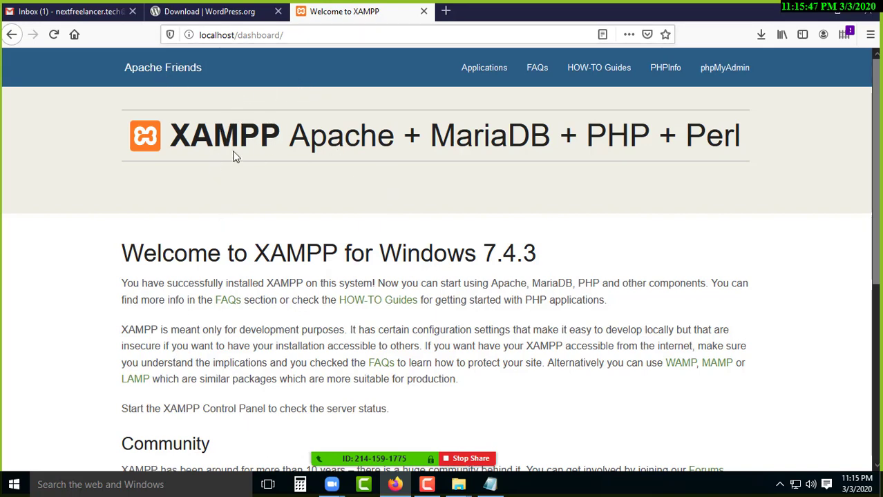
scroll(289, 247, down, 5)
scroll(289, 250, up, 5)
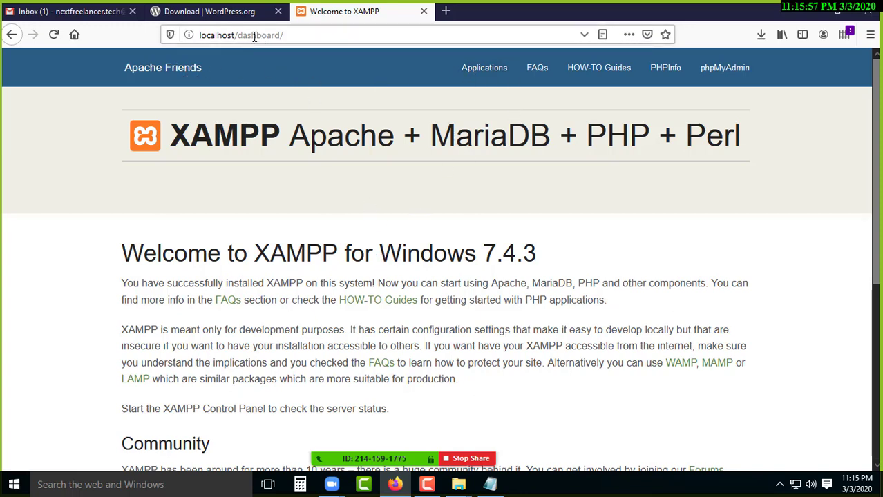
Open the htdocs folder in the xampp Explorer window.
mouse_move(458, 484)
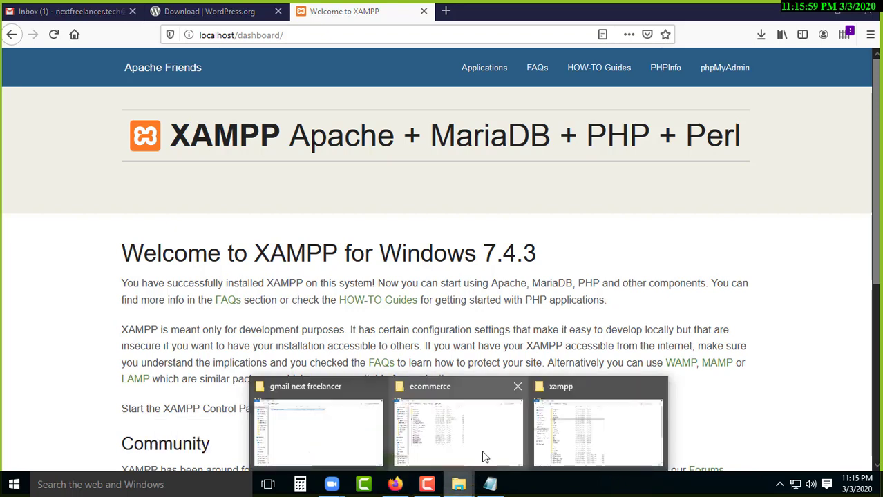
click(610, 434)
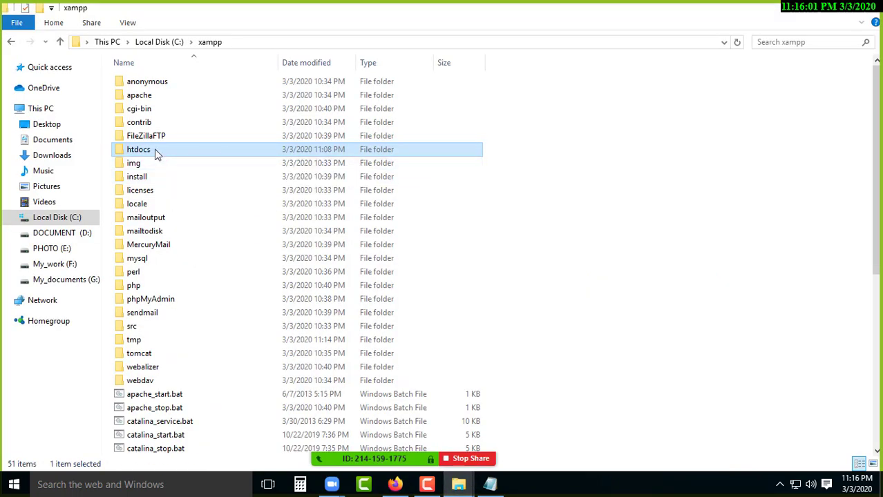
key(Return)
drag(152, 296, 154, 100)
click(153, 100)
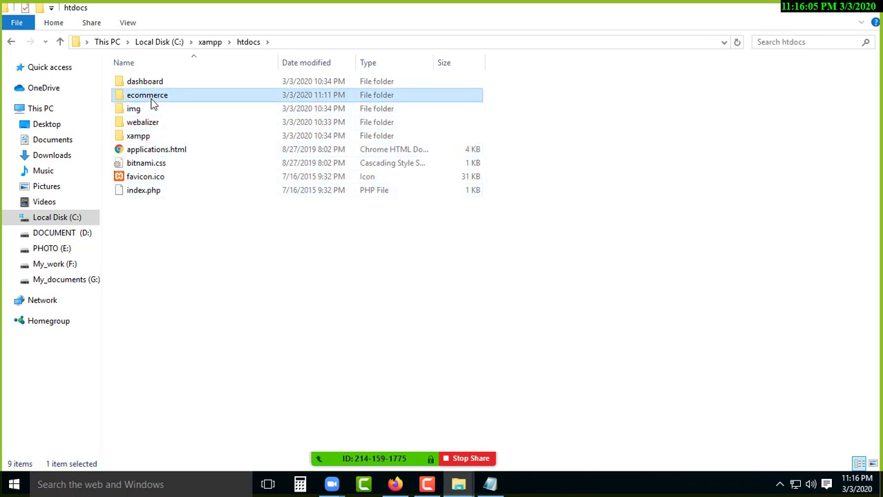
click(188, 270)
Create a new folder named corporate inside htdocs.
right_click(158, 221)
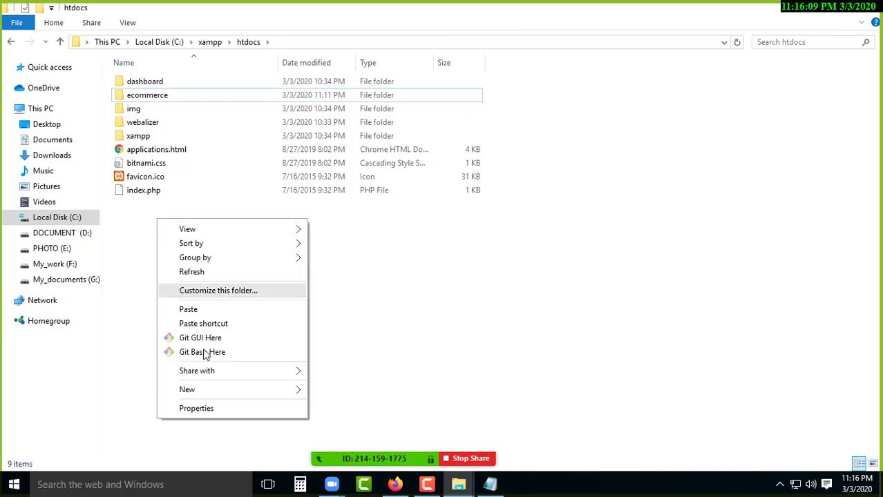
mouse_move(208, 390)
click(374, 158)
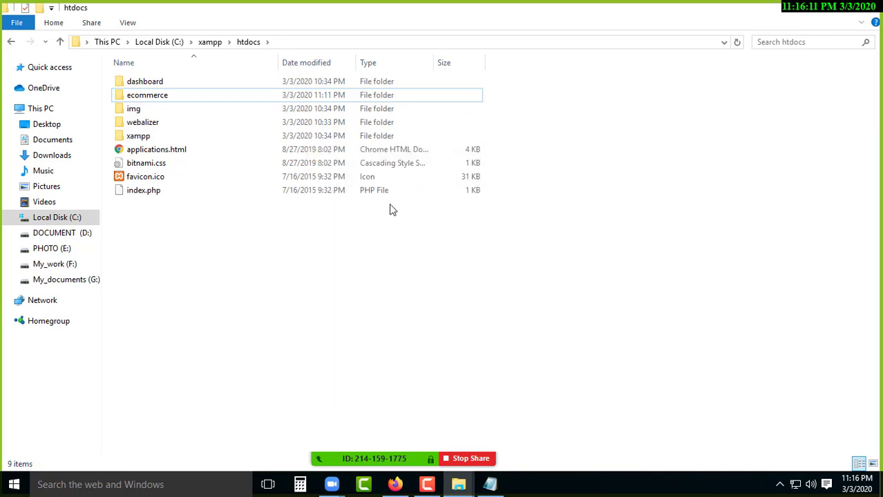
text(corpor)
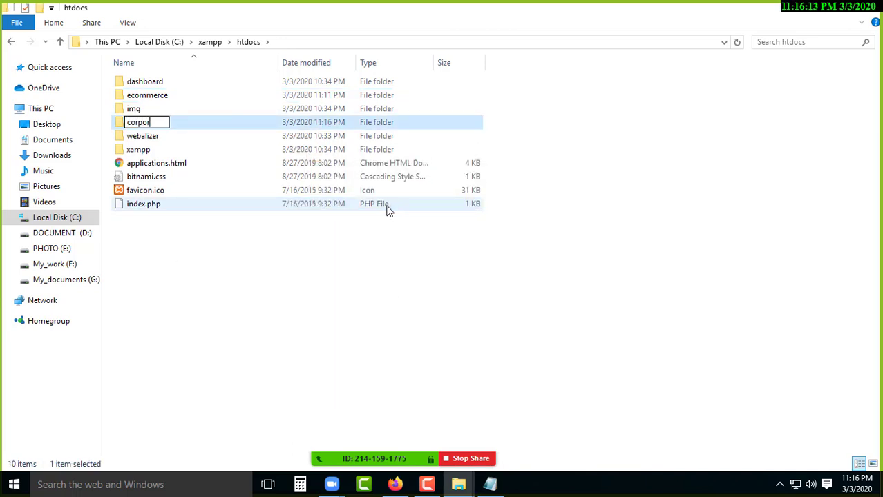
text(ate)
key(Return)
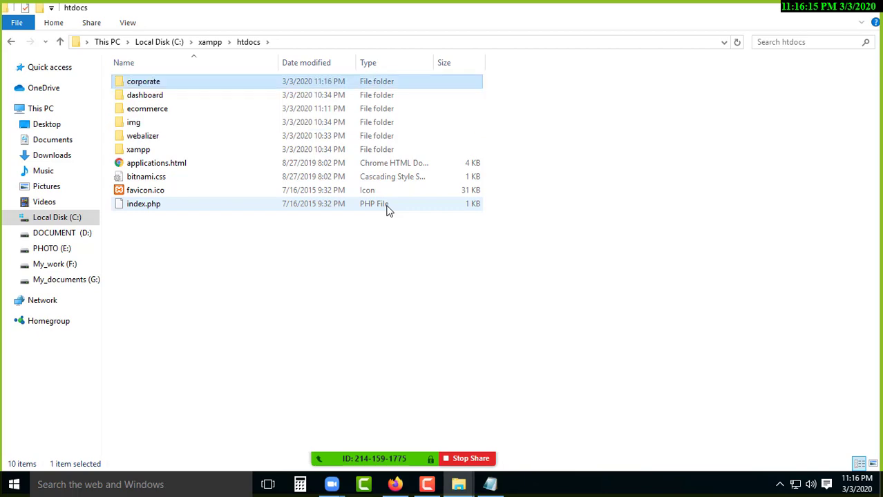
click(394, 484)
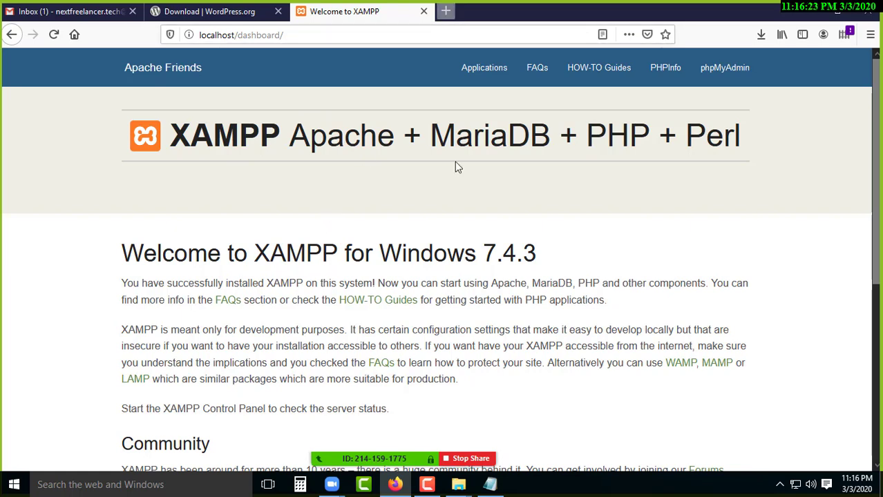
Open YouTube in a new tab, then load nextfreelancer.tech in another new tab.
key(ctrl+t)
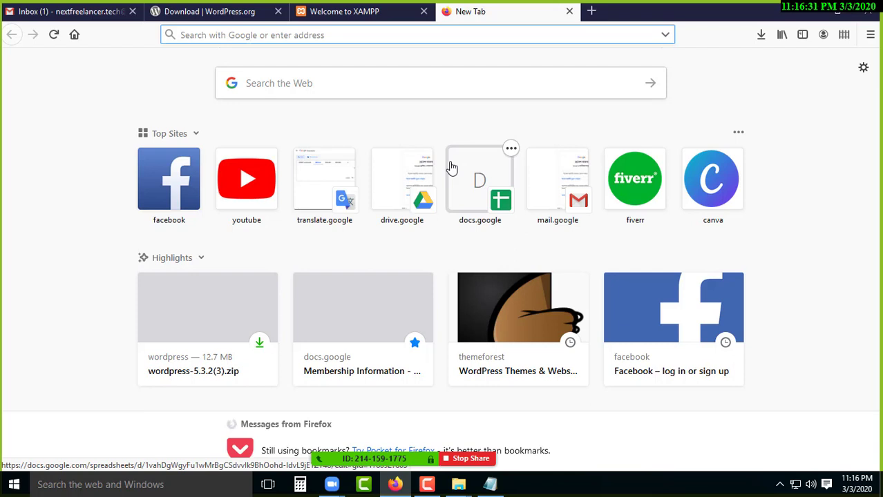
click(230, 193)
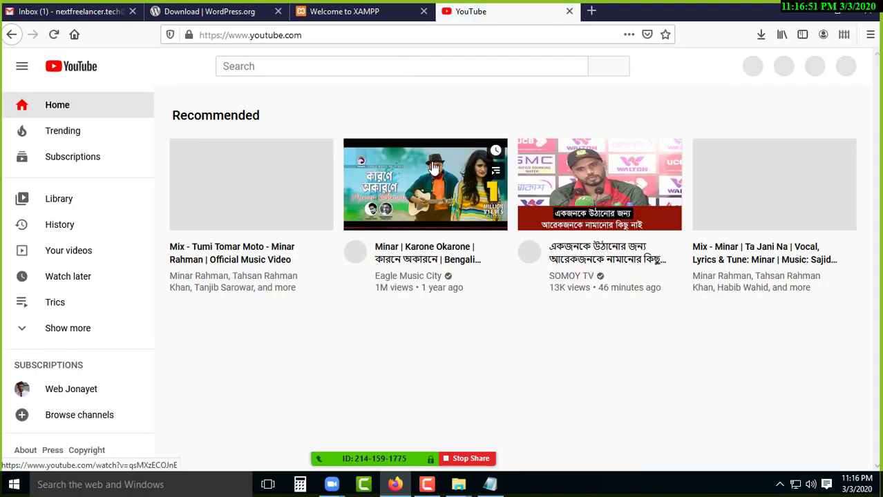
click(591, 11)
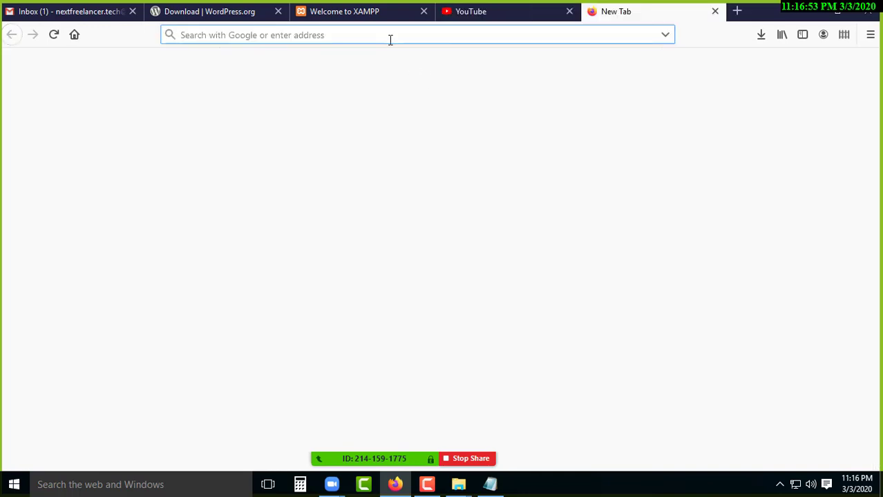
text(ne)
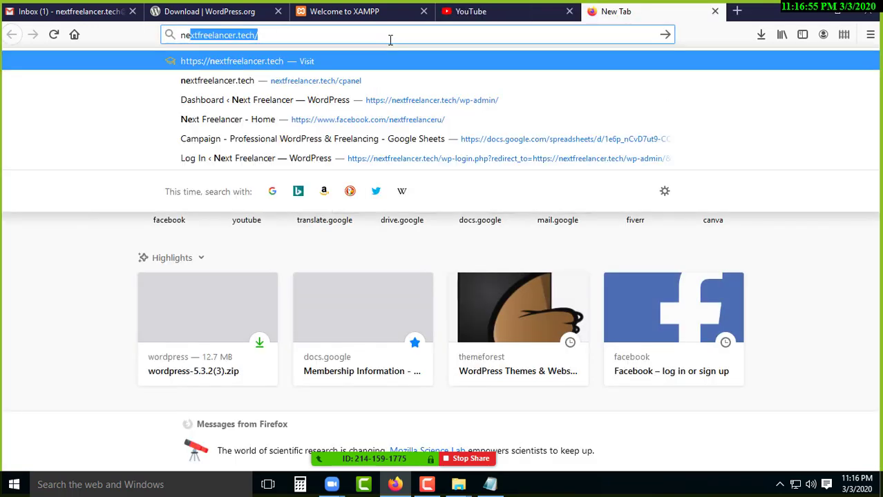
text(xtfreelancer.)
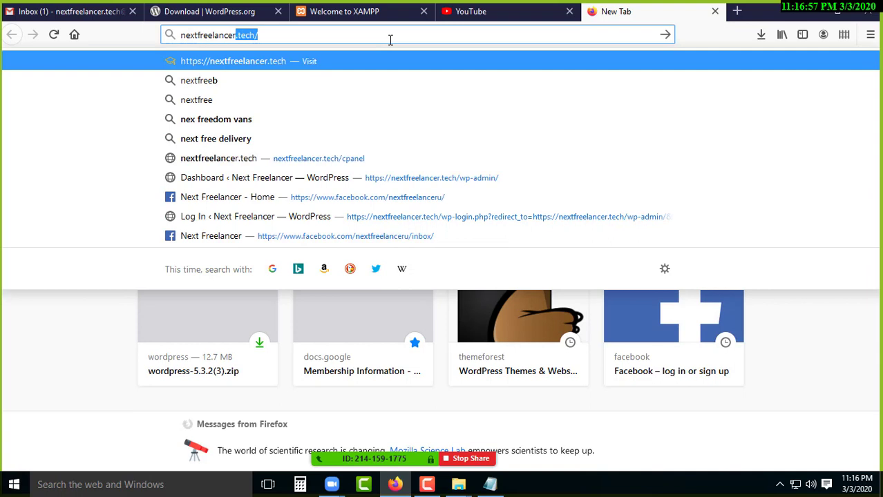
text(tech)
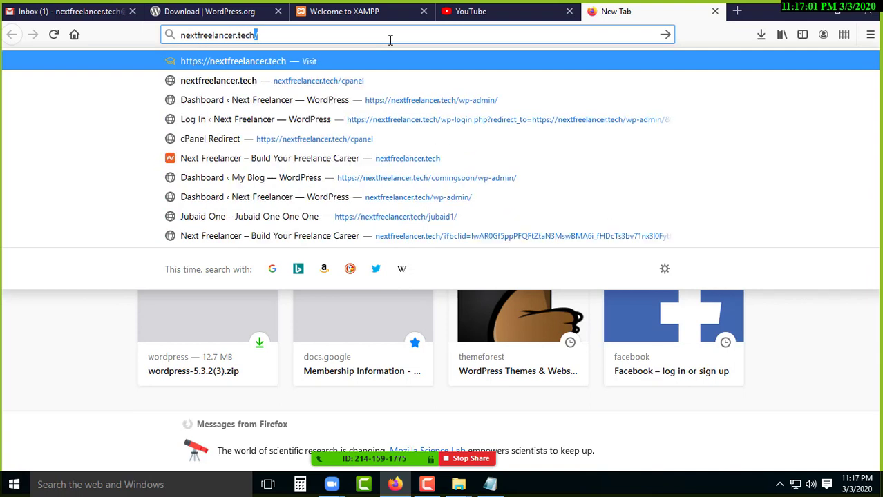
key(Return)
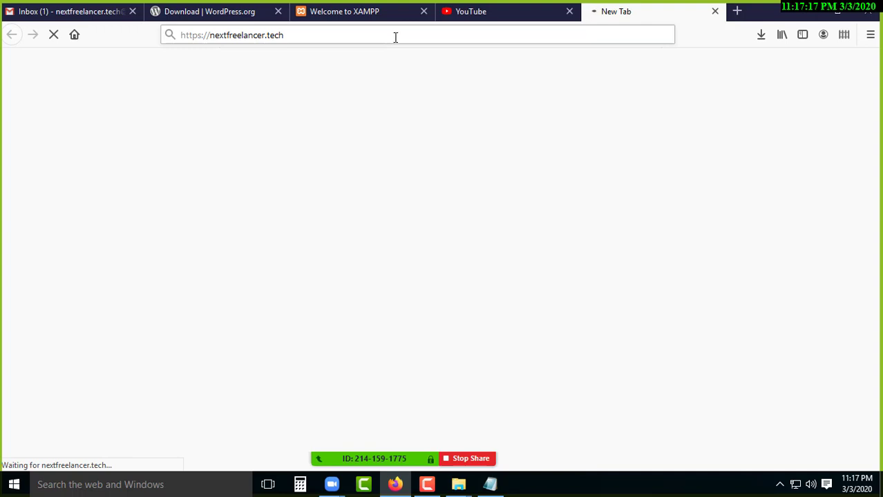
drag(366, 35, 175, 34)
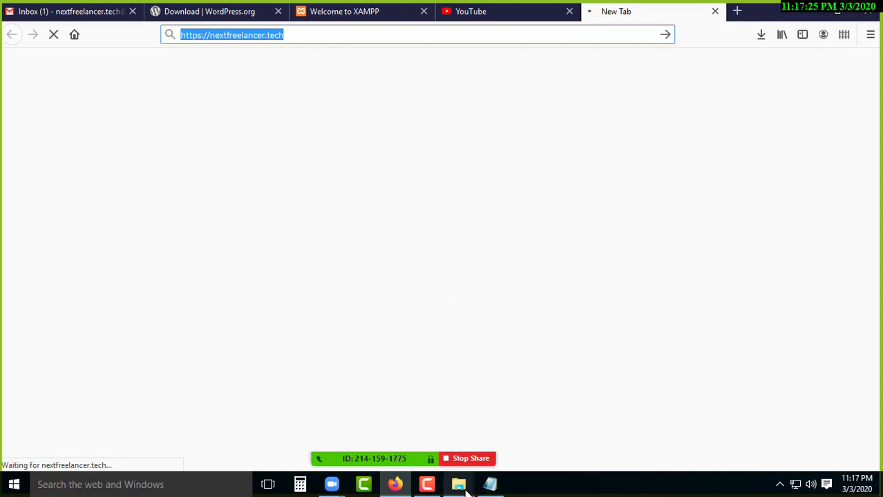
Close the htdocs, ecommerce and other open Explorer windows and show the desktop.
mouse_move(466, 489)
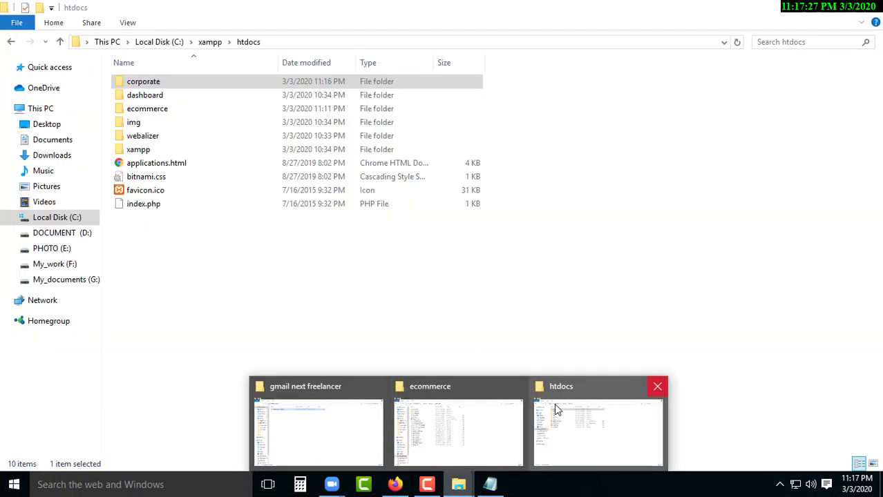
middle_click(554, 403)
middle_click(517, 394)
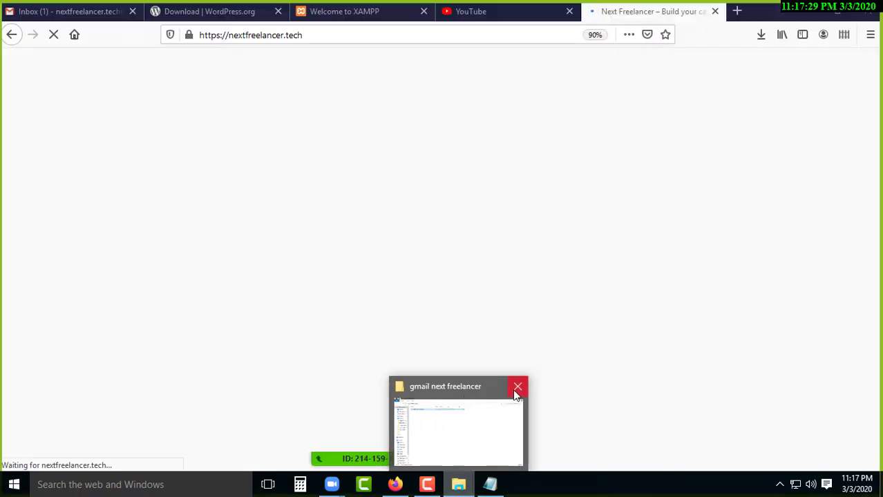
click(517, 389)
key(super+d)
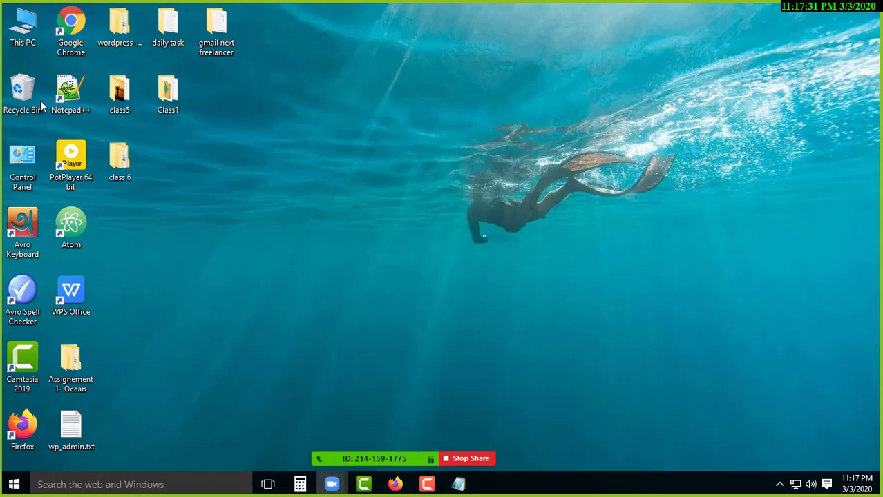
Open This PC maximized and browse to the xampp folder on Local Disk (C:).
double_click(24, 24)
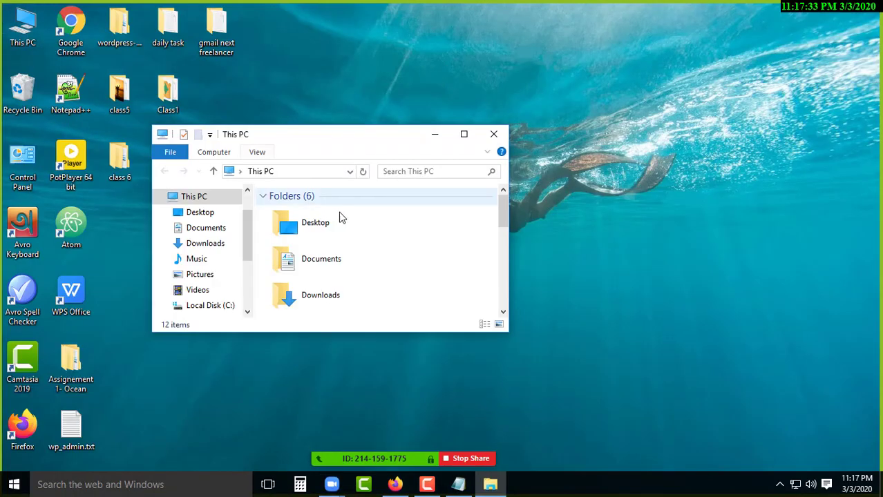
click(463, 134)
click(181, 178)
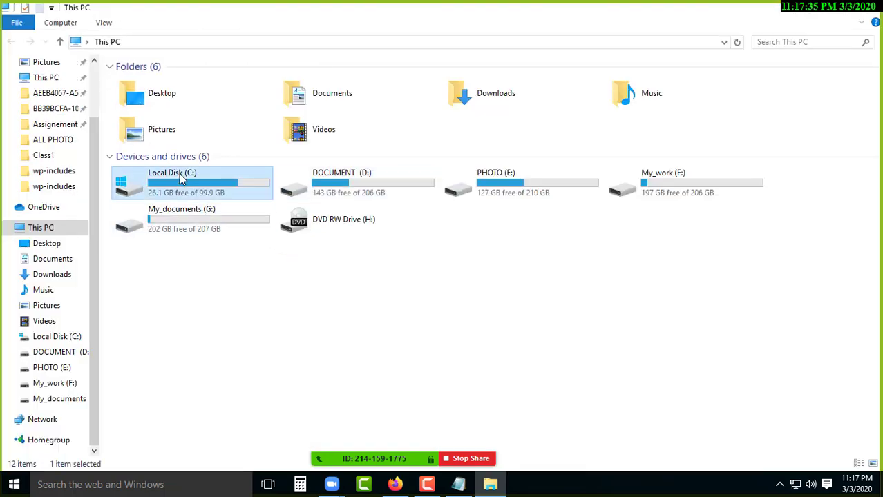
double_click(181, 179)
double_click(149, 166)
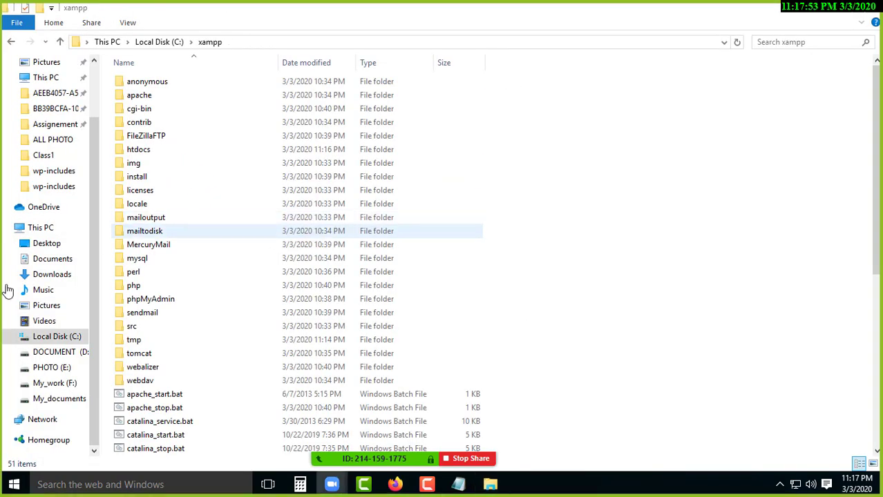
Rename index.php in C:\xampp\htdocs to anything.php.
double_click(156, 149)
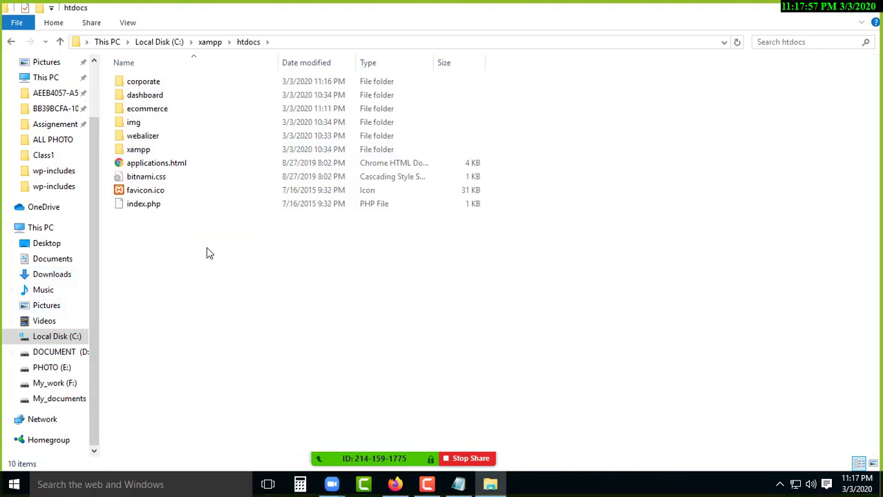
click(147, 204)
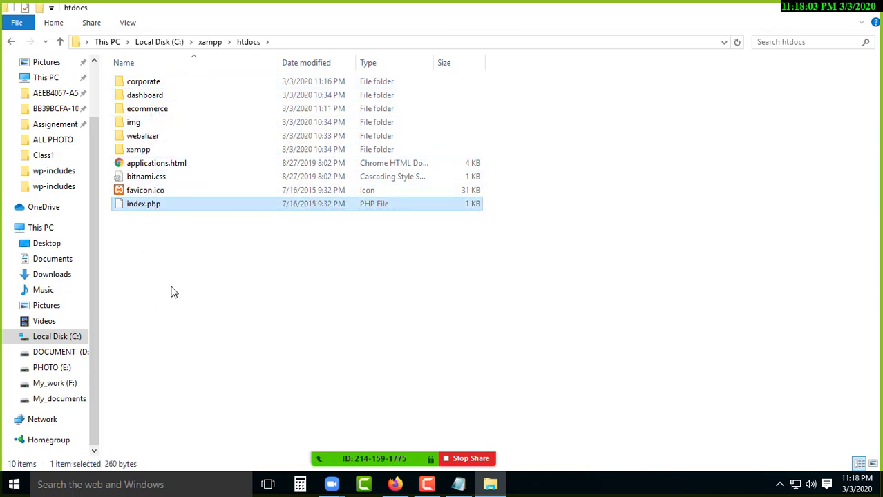
click(136, 210)
click(143, 205)
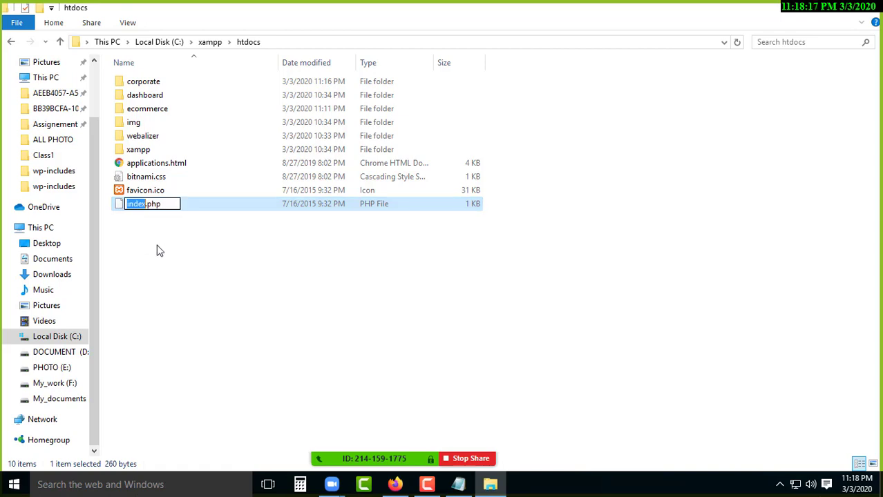
text(anything)
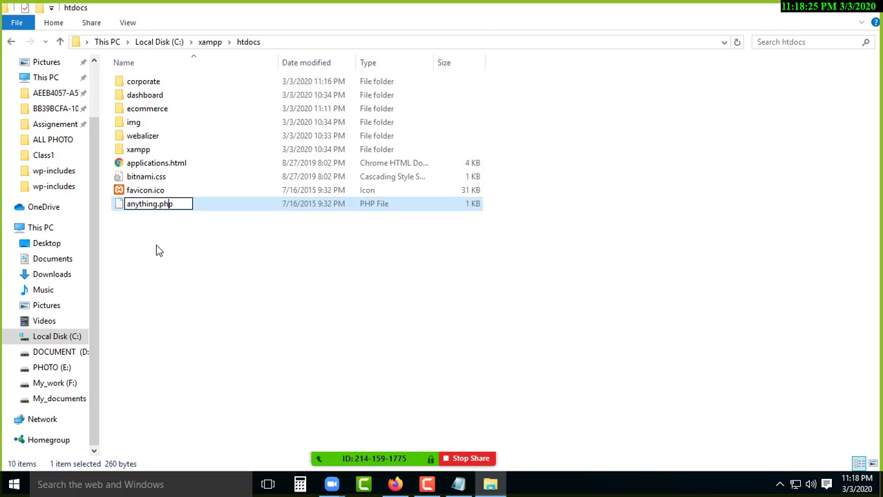
key(Left)
key(Left)
key(Left)
key(Return)
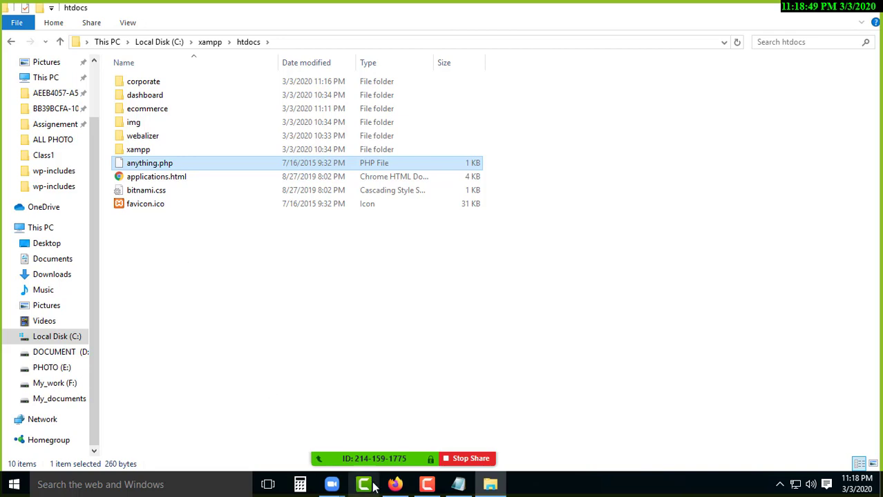
Close the Next Freelancer and YouTube tabs and load the localhost root directory listing.
click(394, 485)
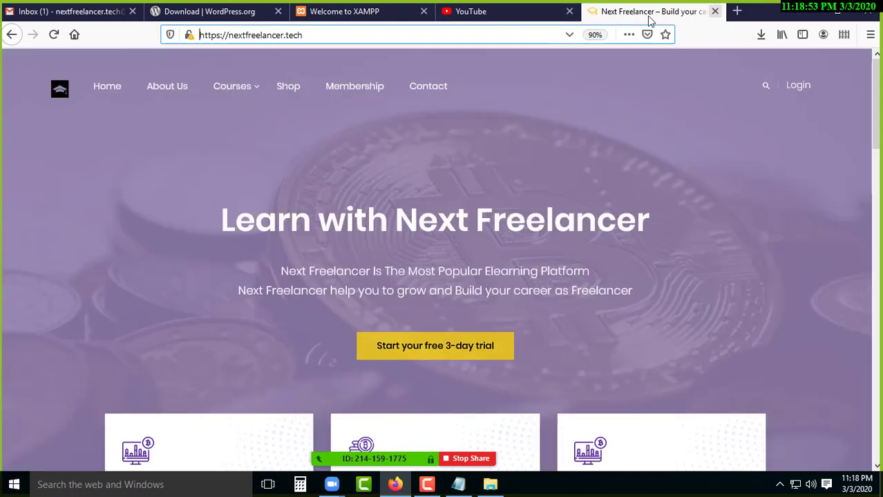
click(715, 11)
click(570, 13)
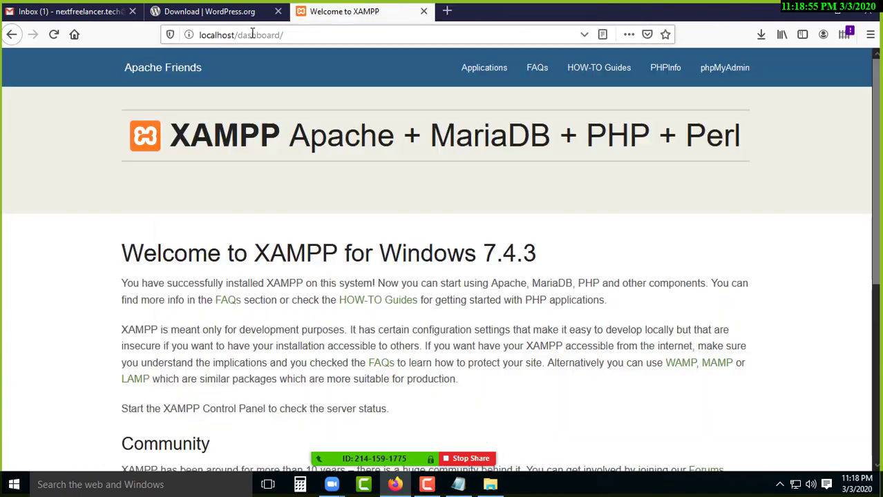
drag(234, 36, 335, 33)
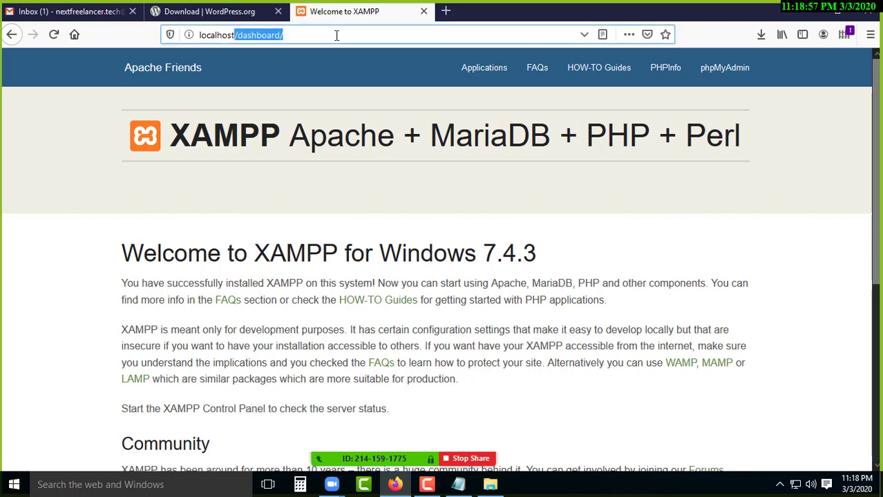
key(BackSpace)
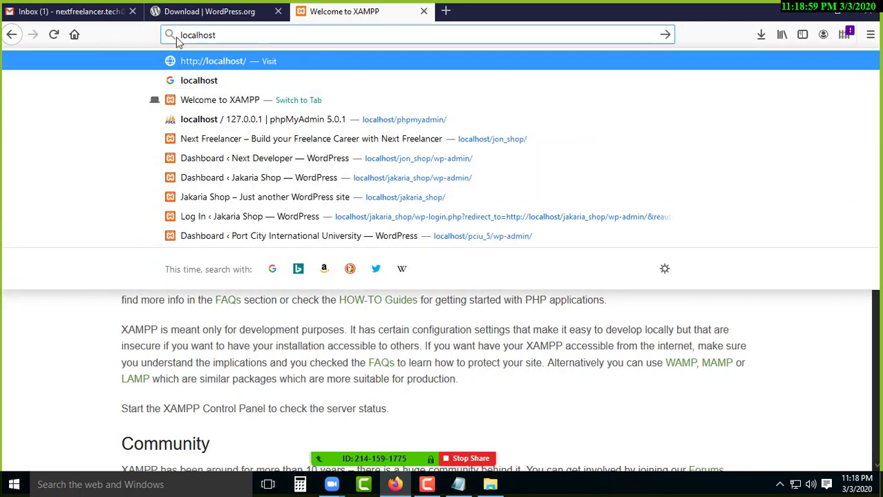
key(Return)
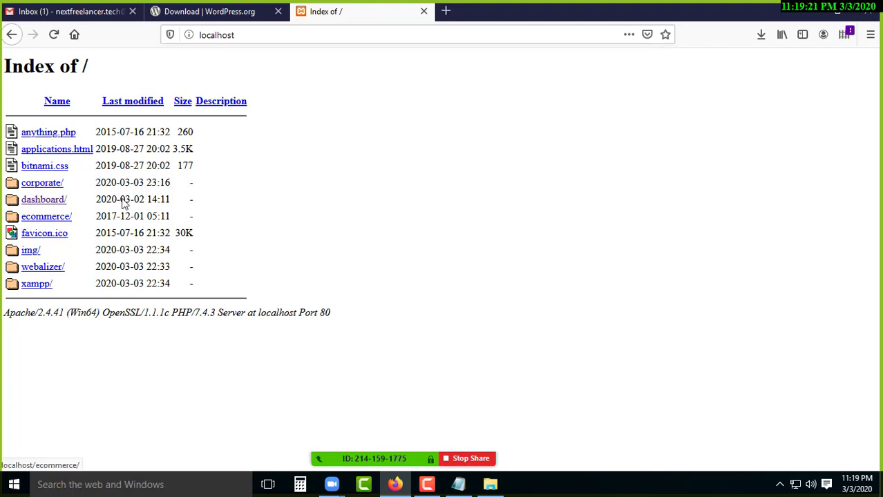
Open the ecommerce/ link and continue WordPress setup in English (United States).
click(49, 218)
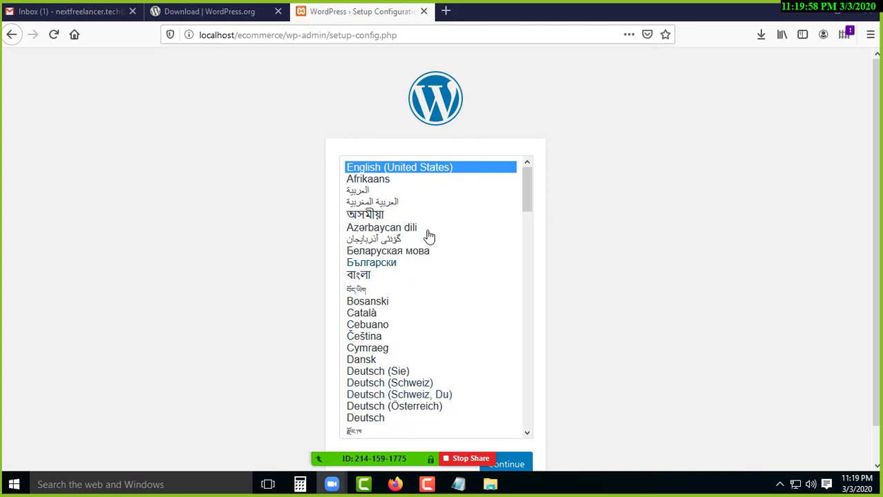
scroll(619, 319, down, 1)
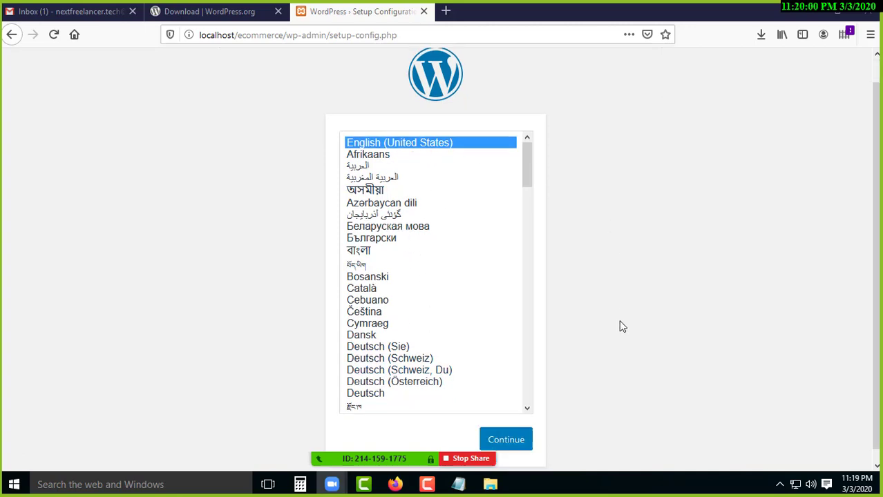
click(503, 429)
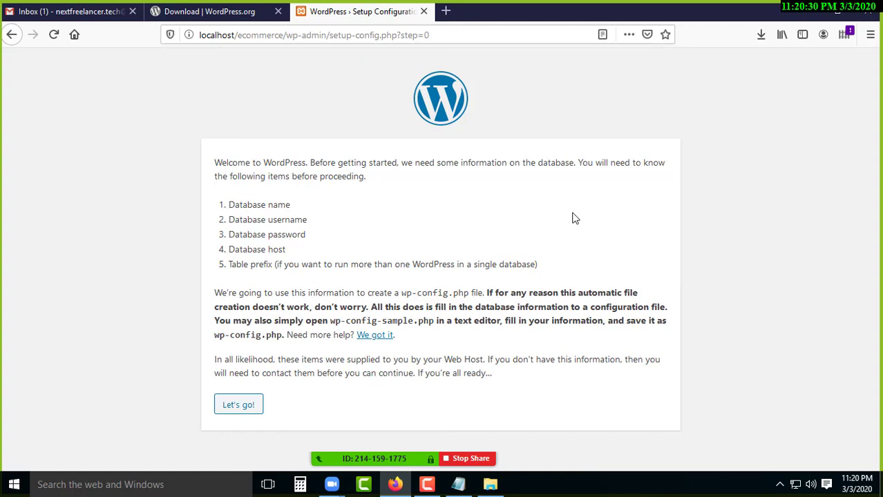
Load localhost/phpmyadmin in a new Firefox tab and copy its address.
click(446, 11)
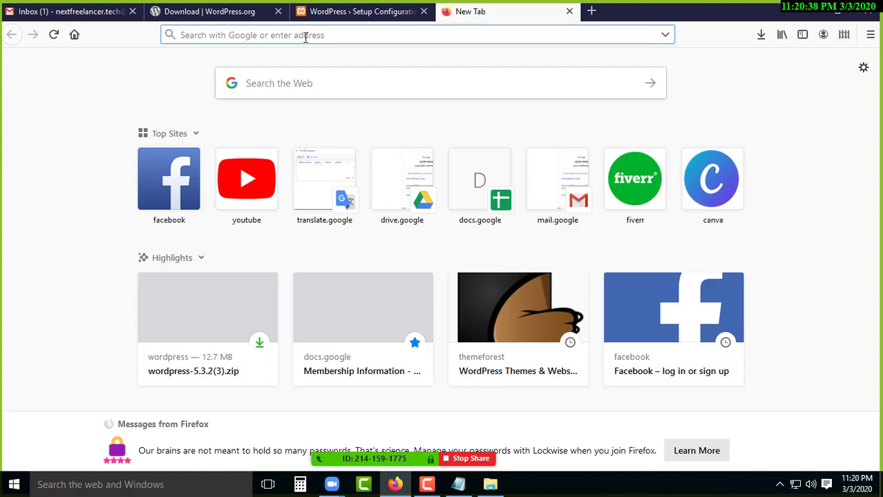
text(localho)
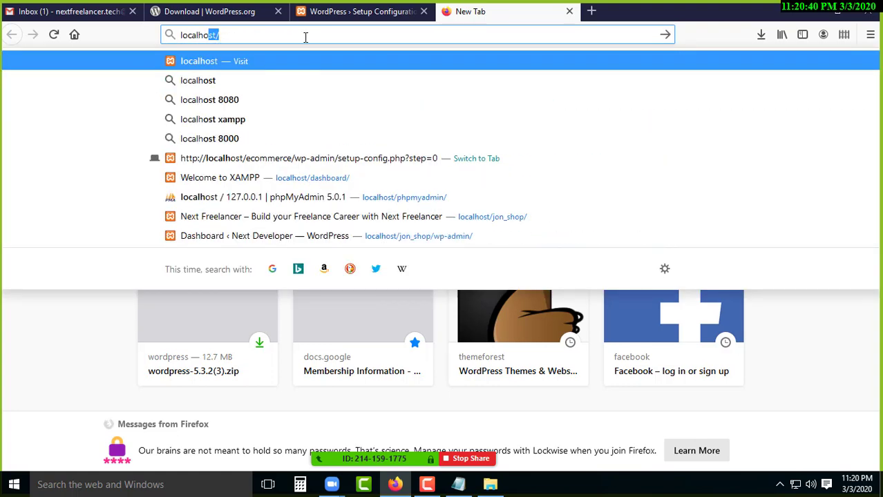
text(st/)
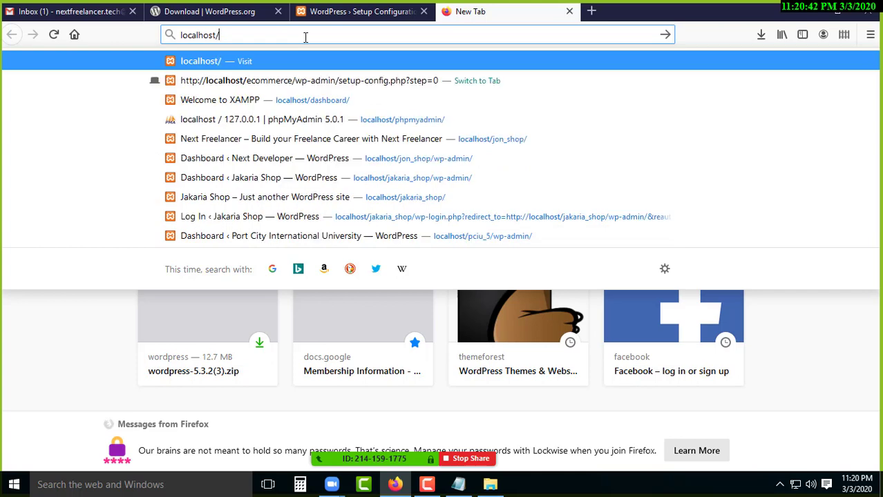
text(ph)
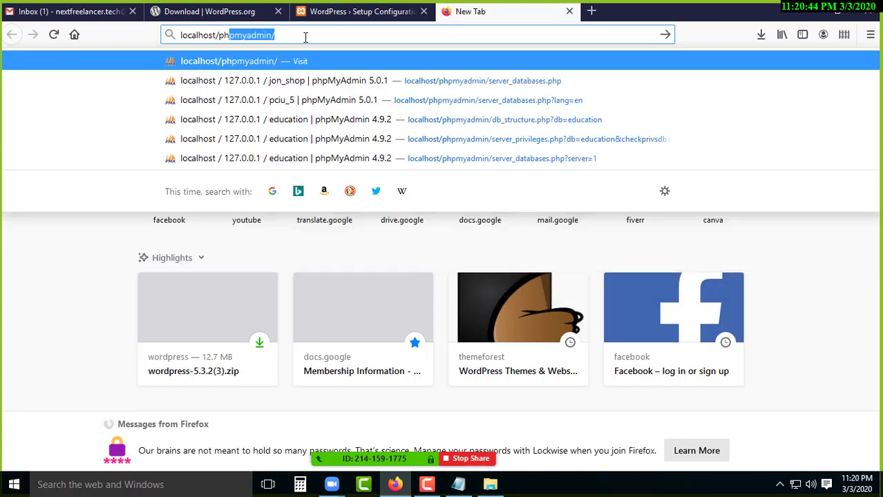
text(pmyadmin)
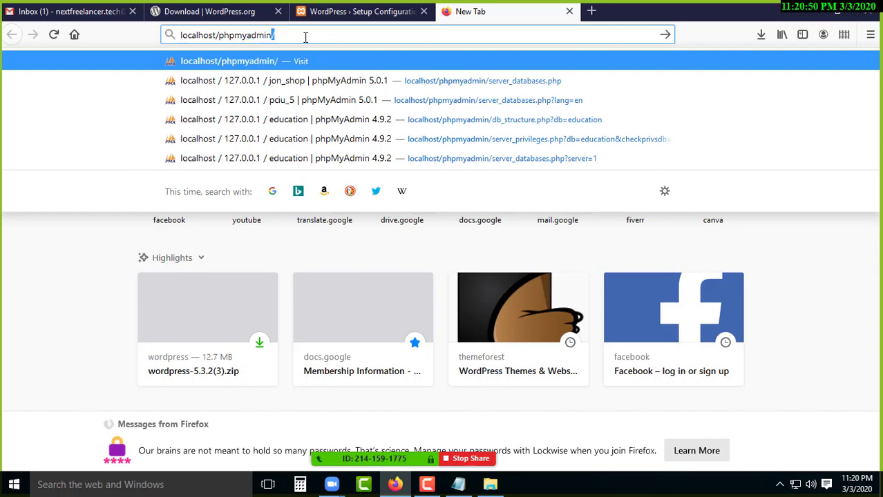
text(/)
key(BackSpace)
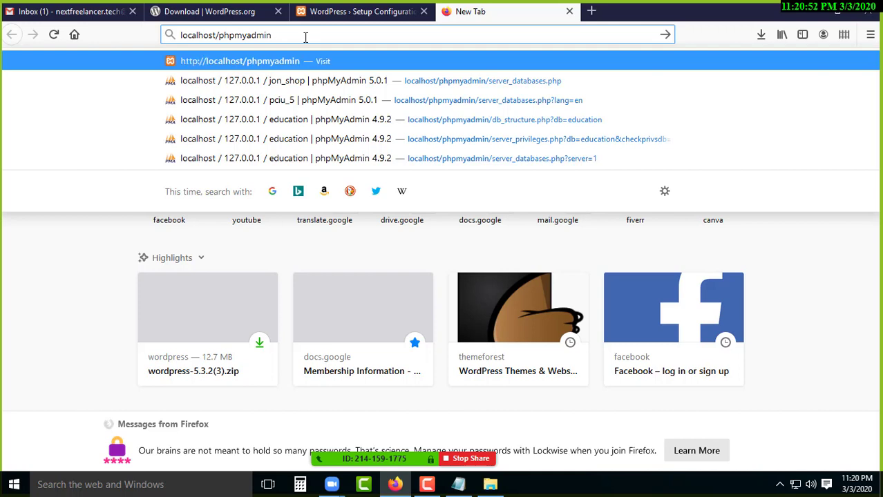
key(Return)
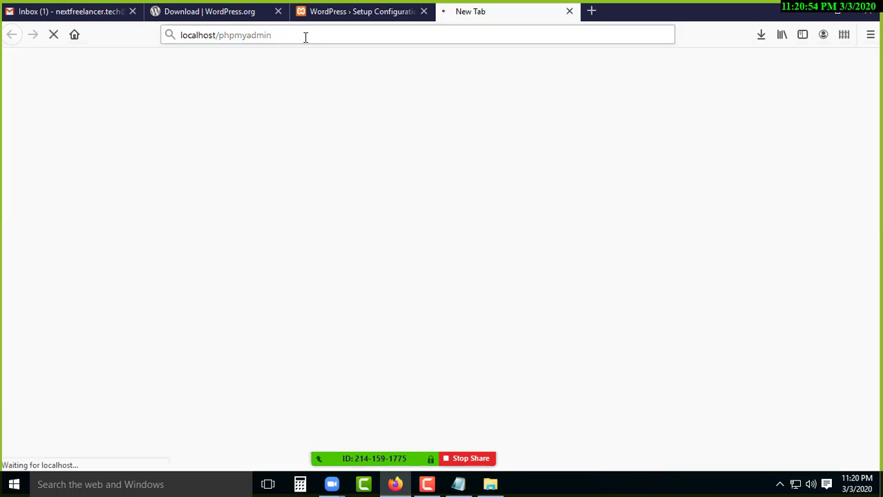
click(305, 37)
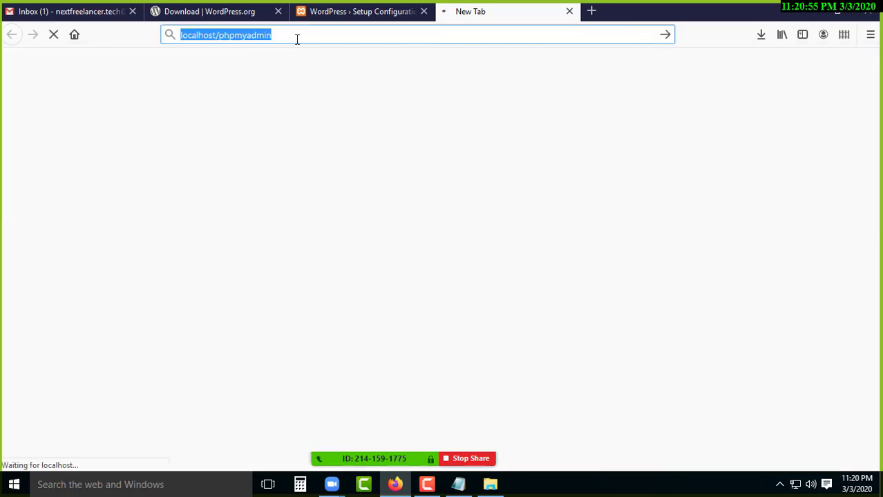
right_click(247, 35)
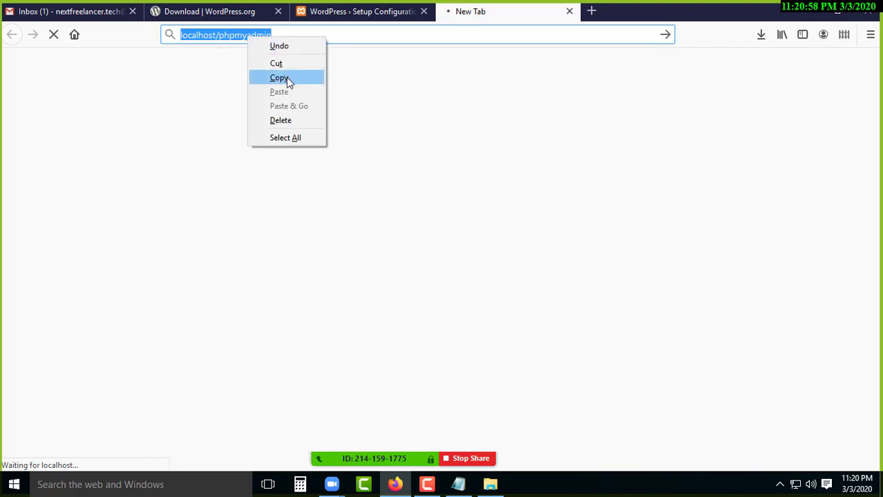
click(286, 76)
click(809, 8)
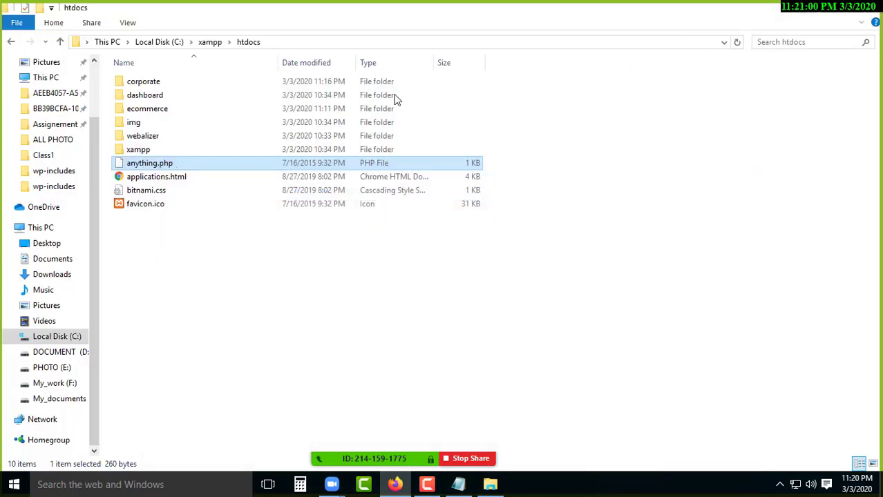
click(807, 11)
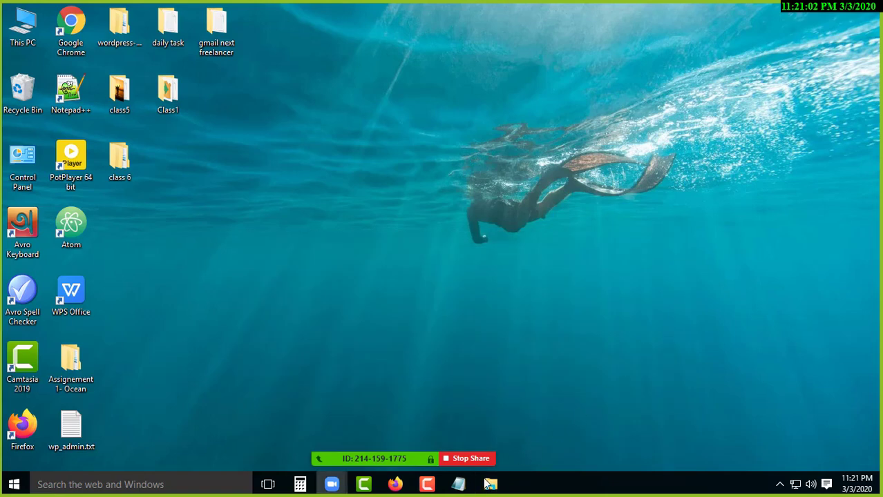
click(458, 484)
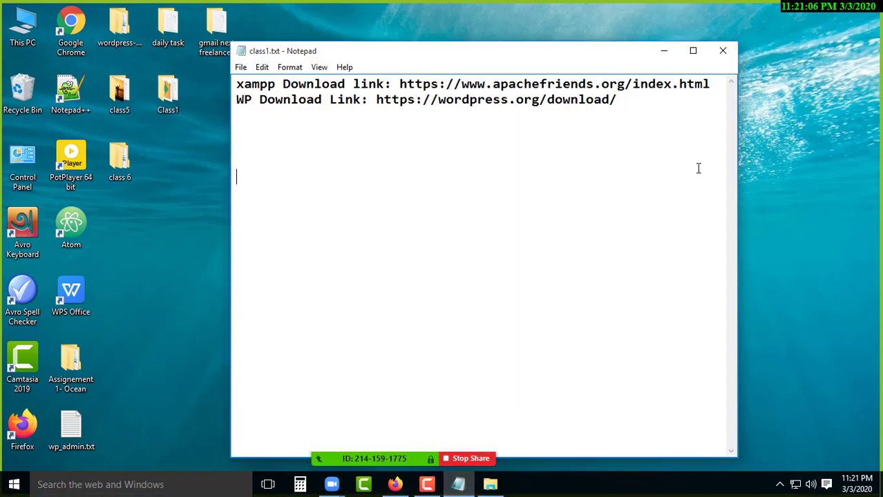
text(Database i)
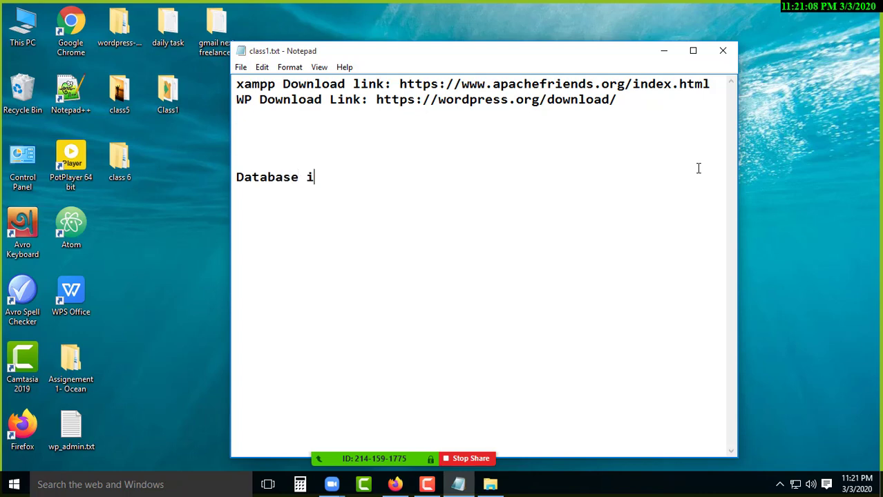
text(nformati)
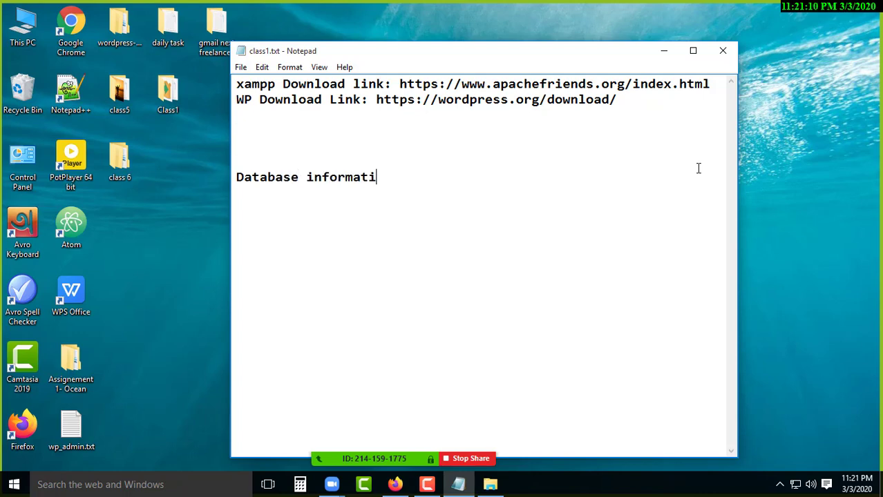
text(on:)
key(ctrl+v)
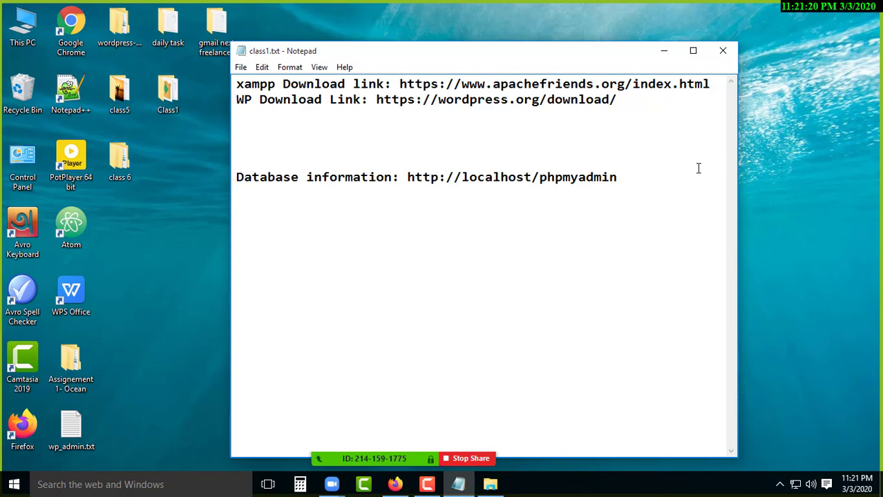
key(Return)
key(alt+Tab)
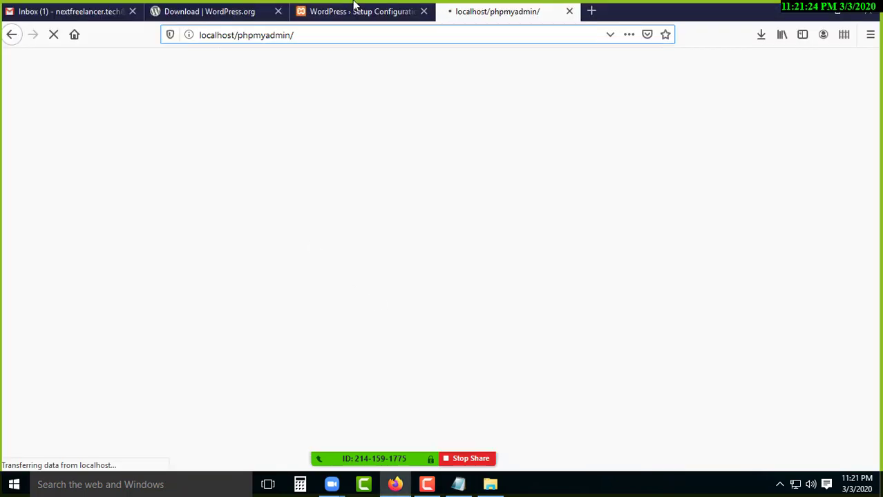
click(354, 9)
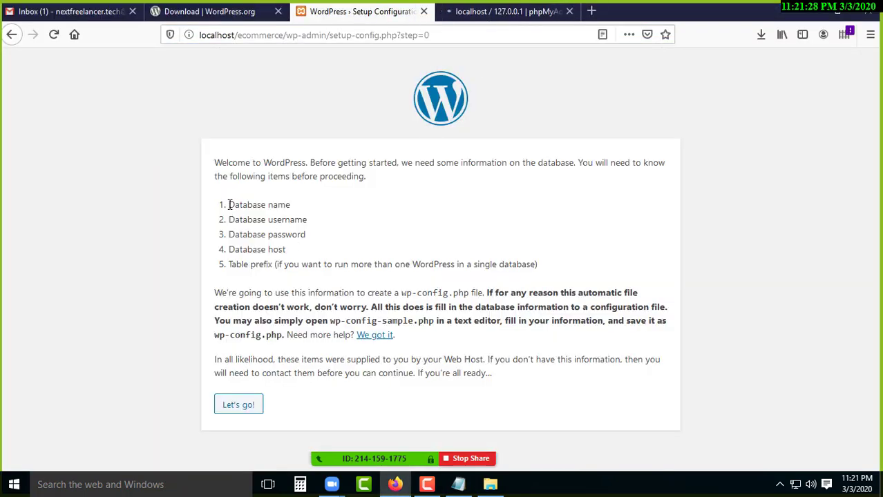
Copy the Database name and Database username labels from the setup page into class1.txt.
drag(229, 205, 295, 206)
right_click(269, 206)
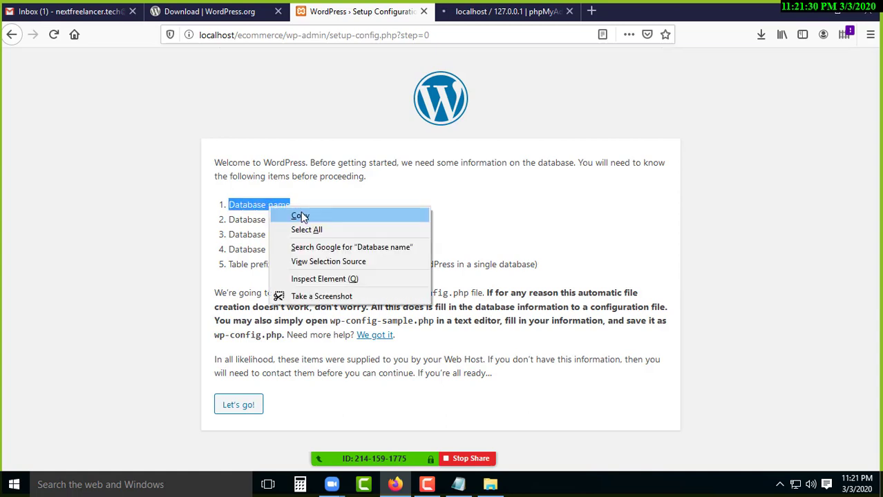
click(301, 216)
click(458, 485)
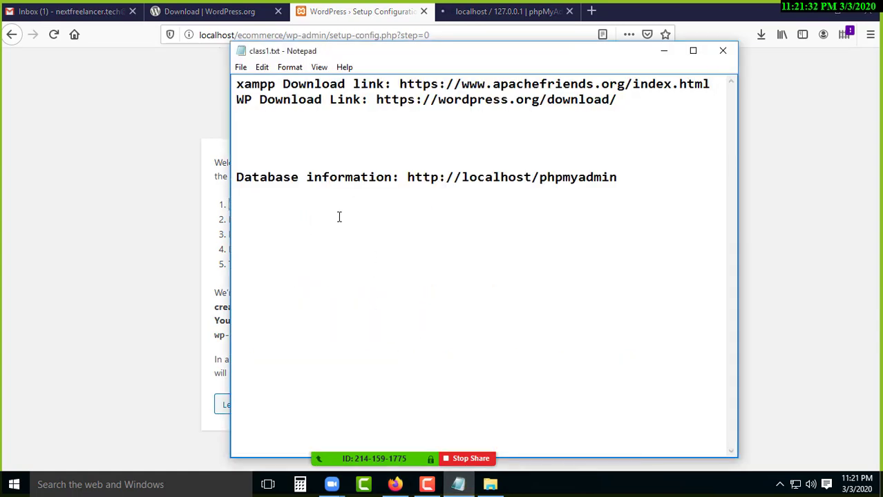
click(339, 217)
key(ctrl+v)
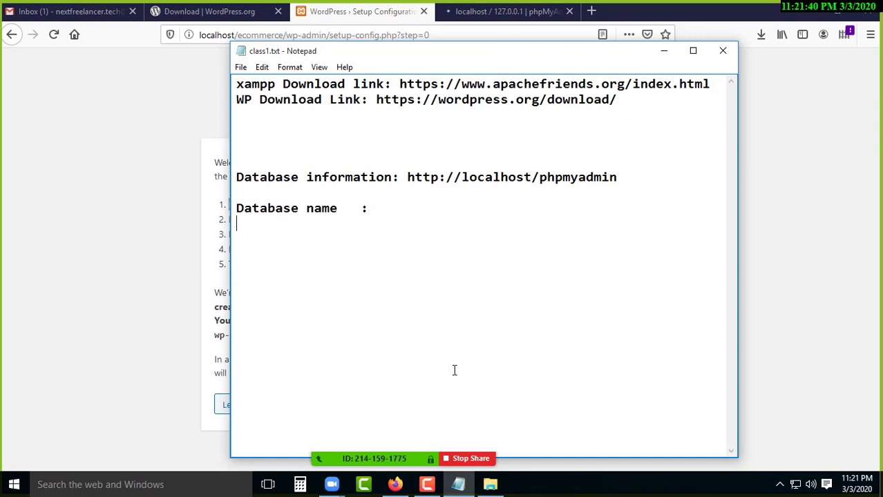
click(205, 228)
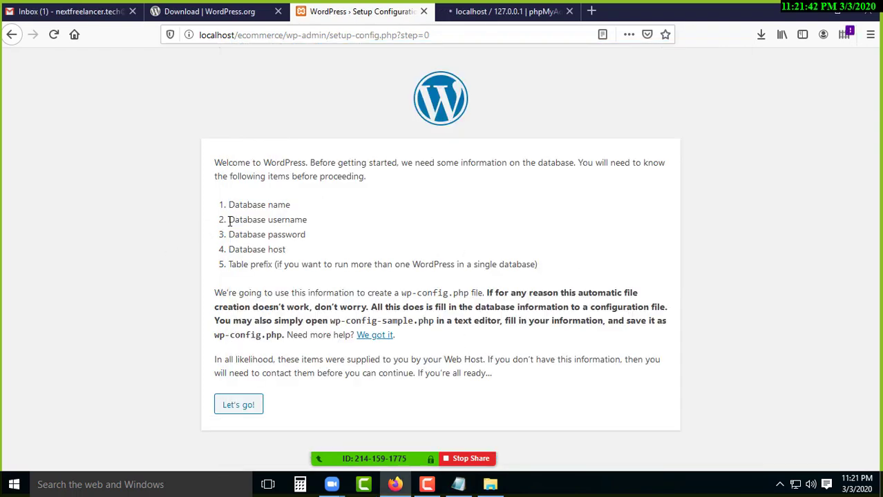
drag(230, 220, 335, 227)
right_click(280, 220)
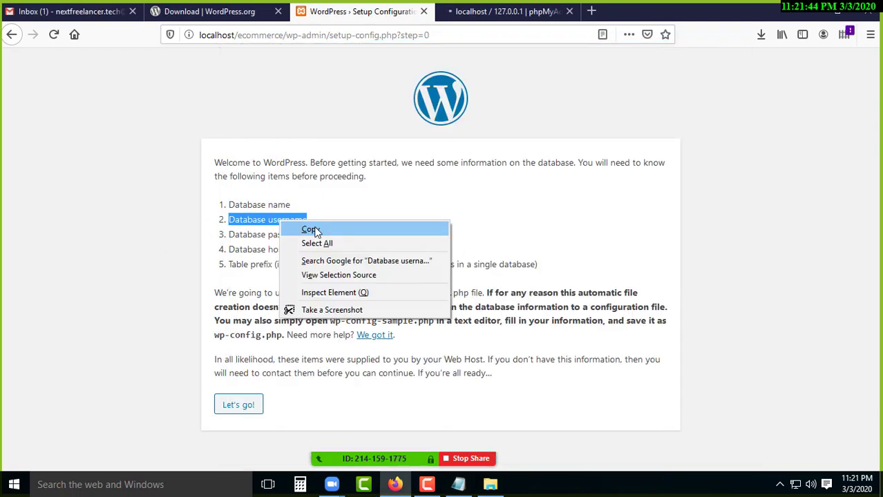
click(310, 230)
click(458, 485)
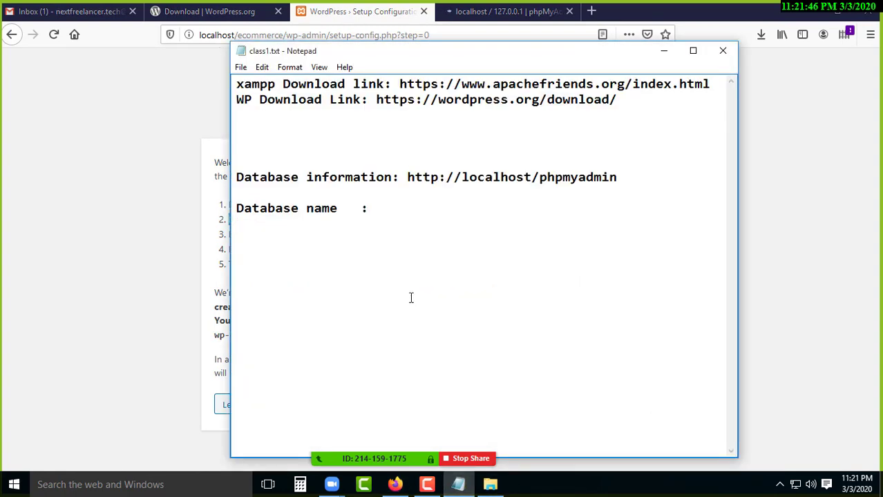
key(Return)
key(ctrl+v)
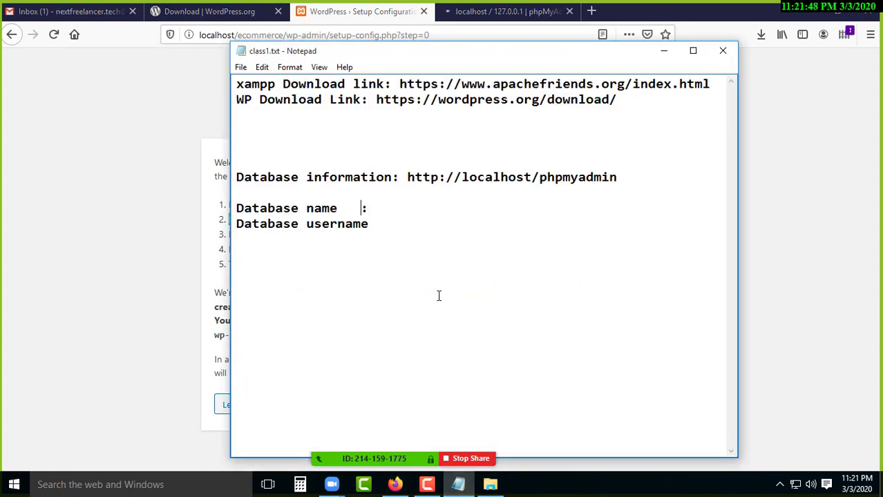
key(Tab)
Copy the Database password and Database host labels into the notes, tab-aligning the colon.
click(145, 240)
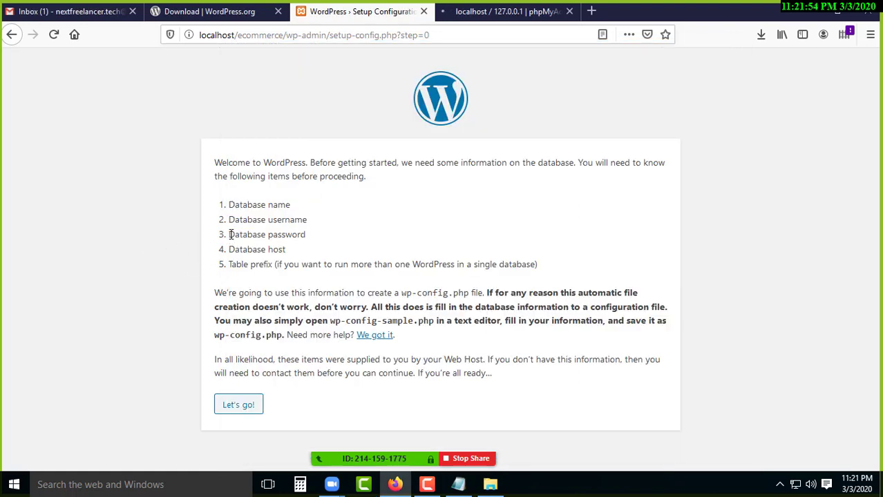
drag(230, 235, 293, 235)
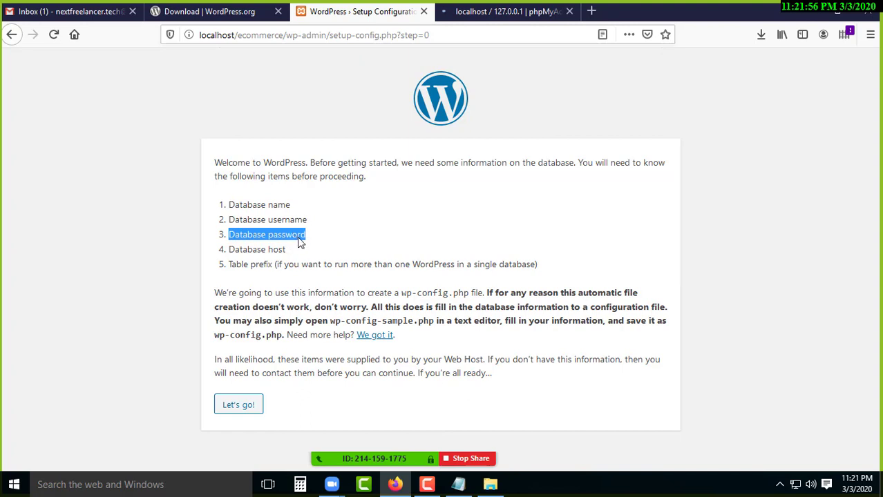
right_click(293, 235)
click(314, 244)
click(457, 484)
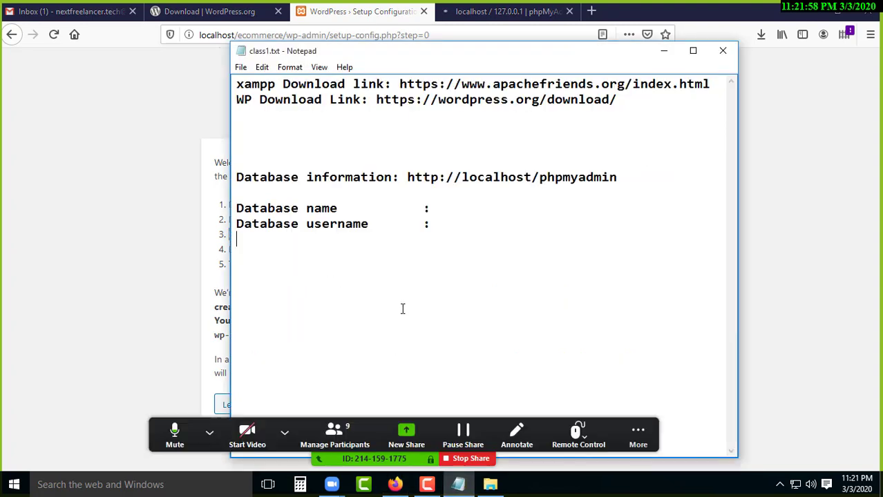
key(ctrl+v)
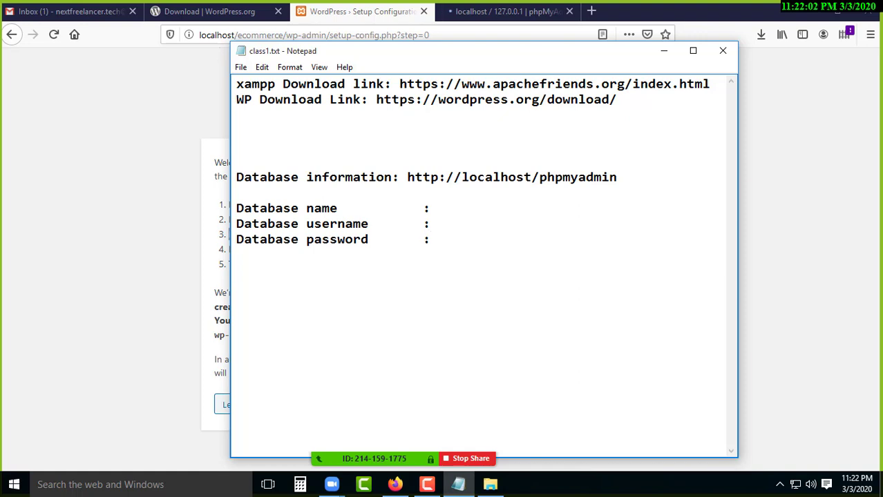
click(101, 221)
drag(228, 250, 292, 253)
right_click(288, 254)
click(321, 261)
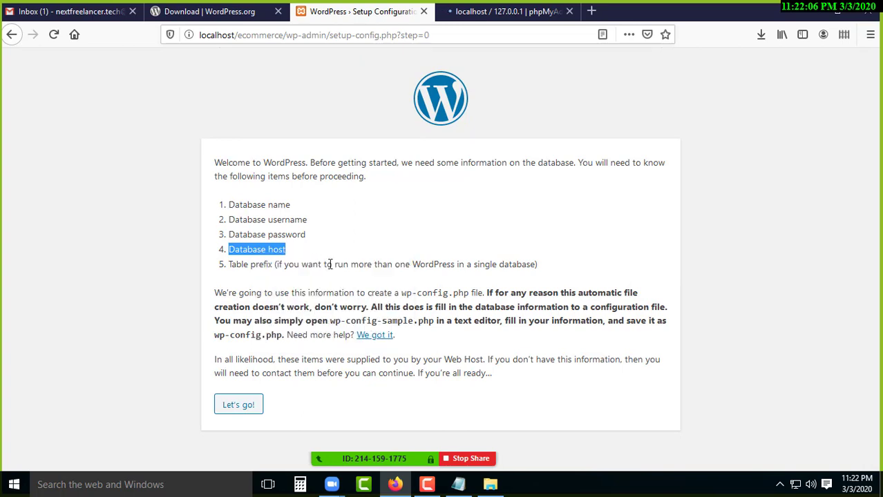
click(458, 484)
key(ctrl+v)
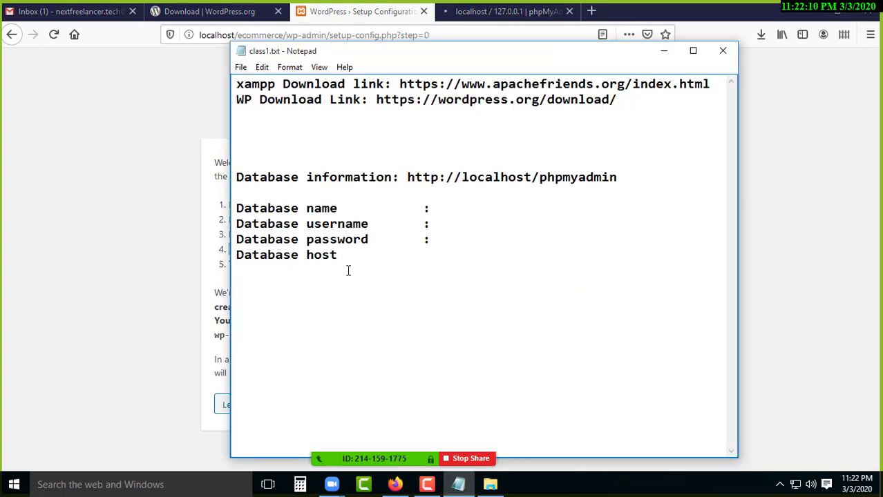
key(Tab)
key(Tab)
text(:)
Add the Table prefix label to the notes and switch back to the WordPress setup page.
click(214, 260)
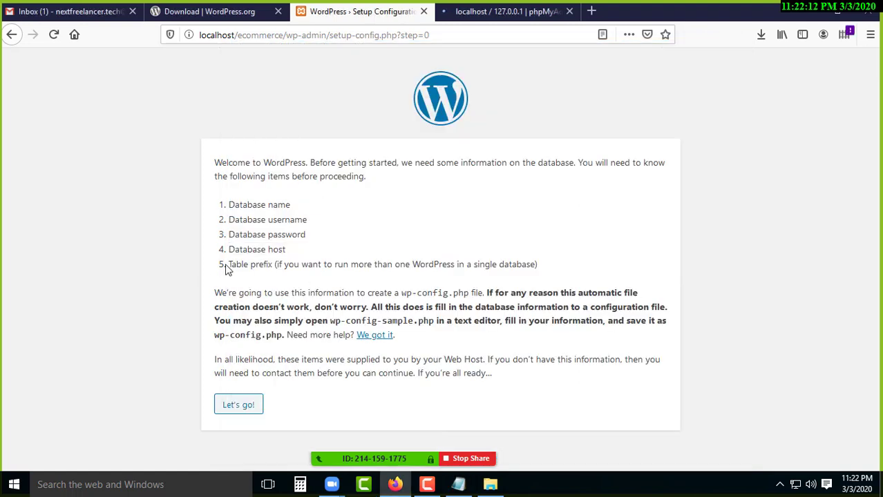
drag(228, 264, 271, 269)
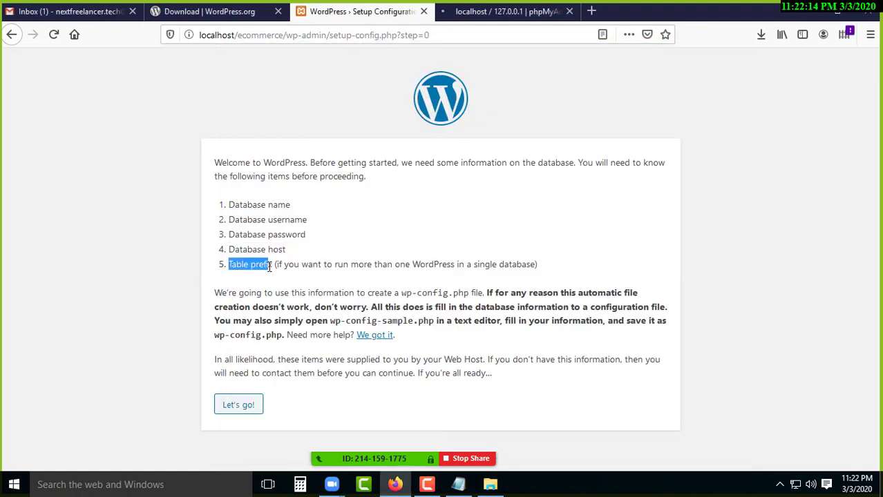
right_click(251, 266)
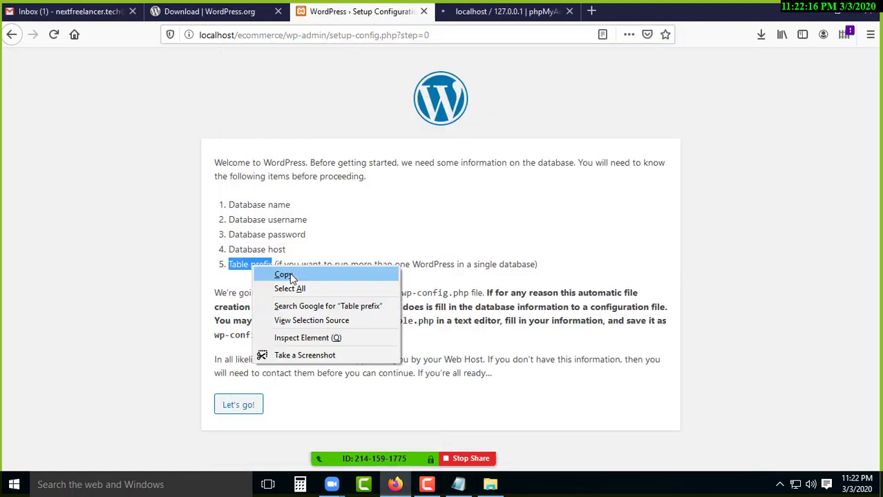
click(293, 278)
click(457, 484)
key(ctrl+v)
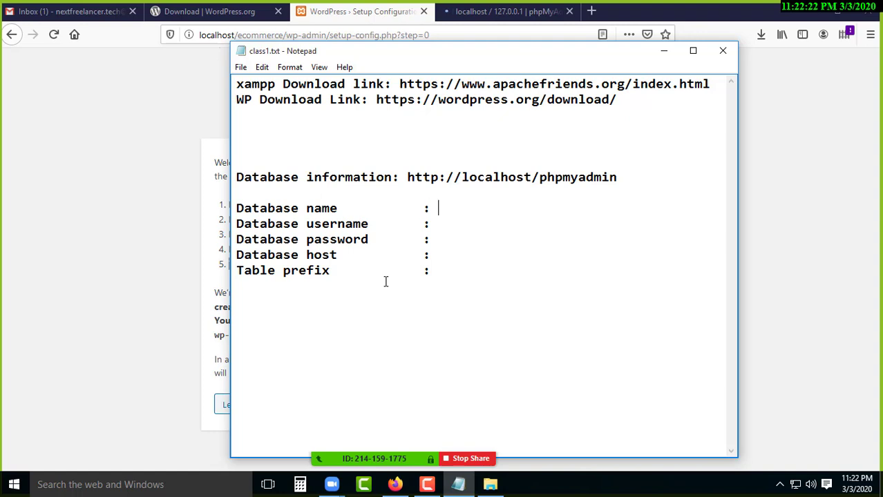
key(Down)
key(Up)
key(Up)
key(Up)
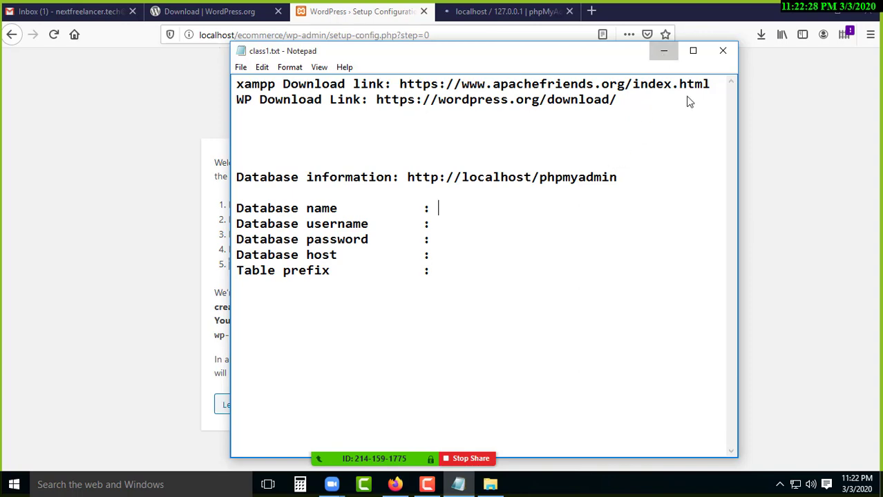
key(alt+Tab)
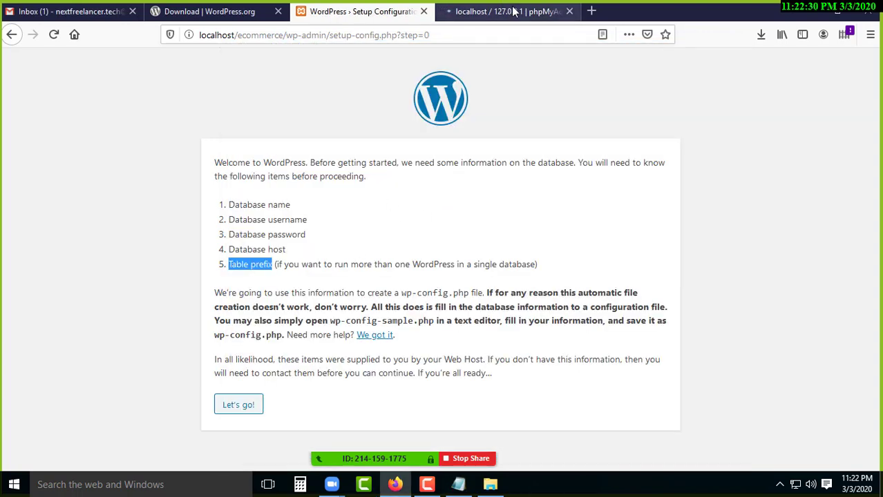
click(511, 11)
scroll(234, 153, down, 2)
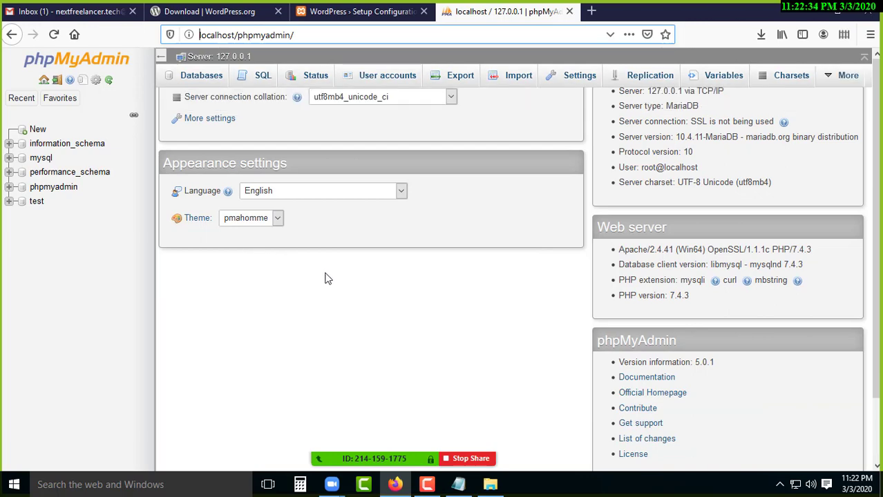
click(780, 487)
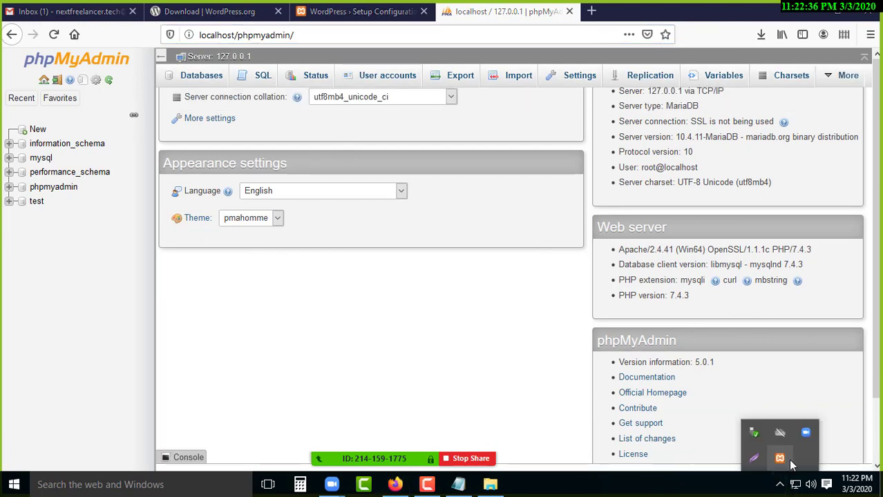
right_click(779, 458)
mouse_move(815, 391)
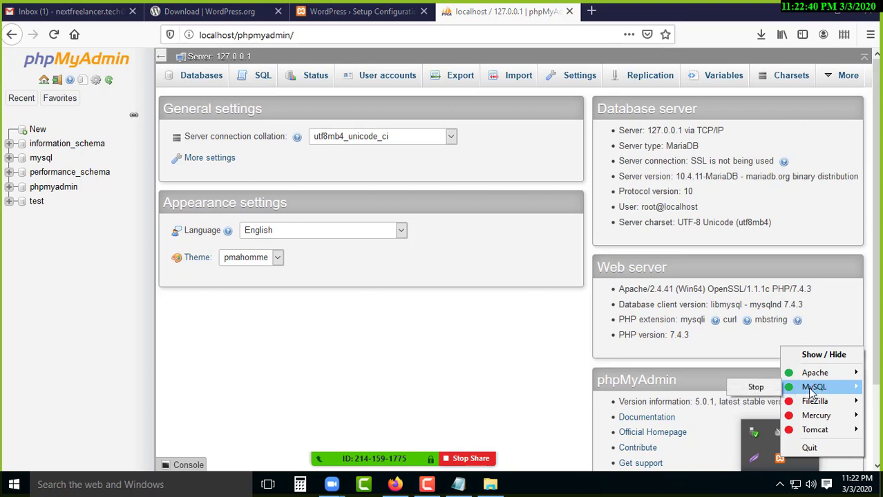
click(497, 366)
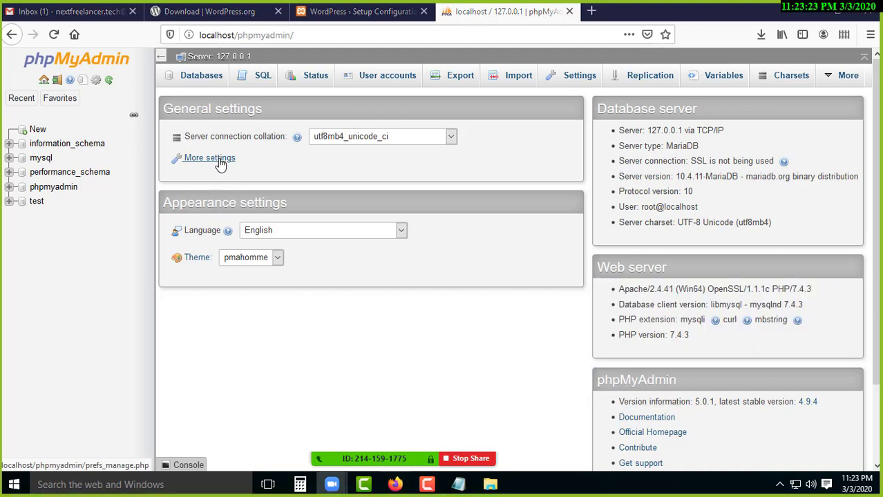
Open phpMyAdmin's Databases page, leaving the new database name empty, and minimize Firefox.
click(211, 81)
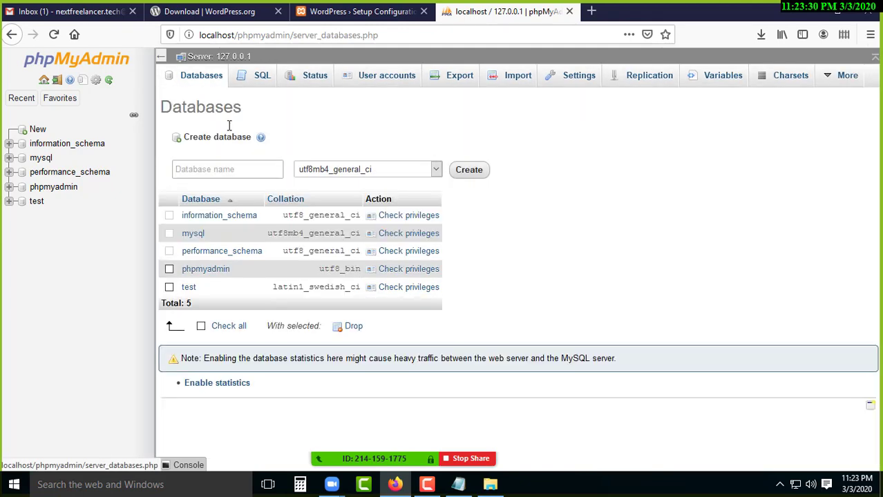
click(227, 169)
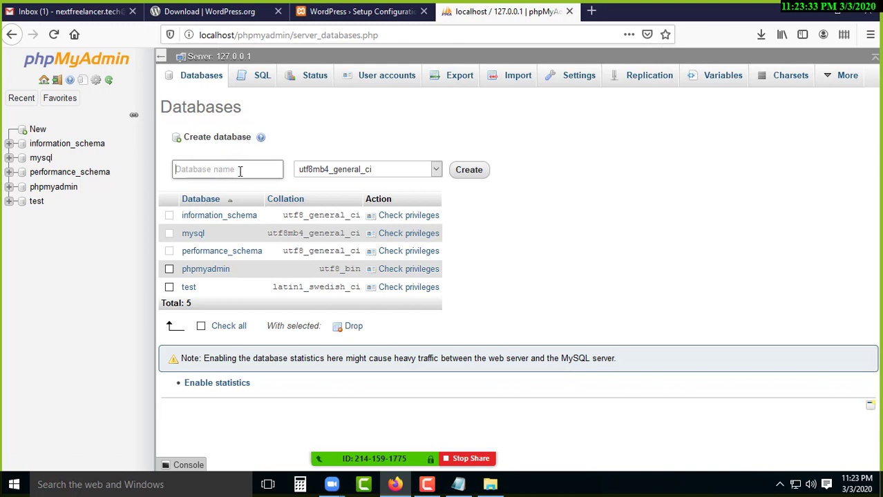
click(234, 170)
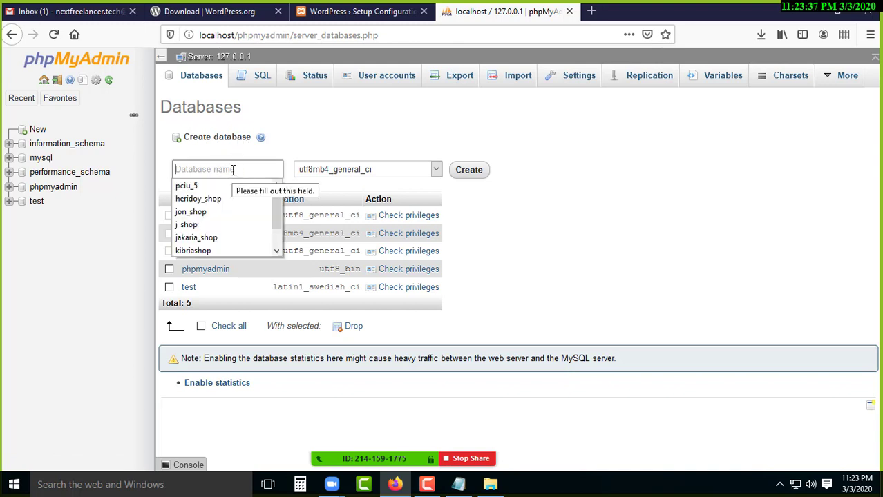
key(Escape)
click(325, 141)
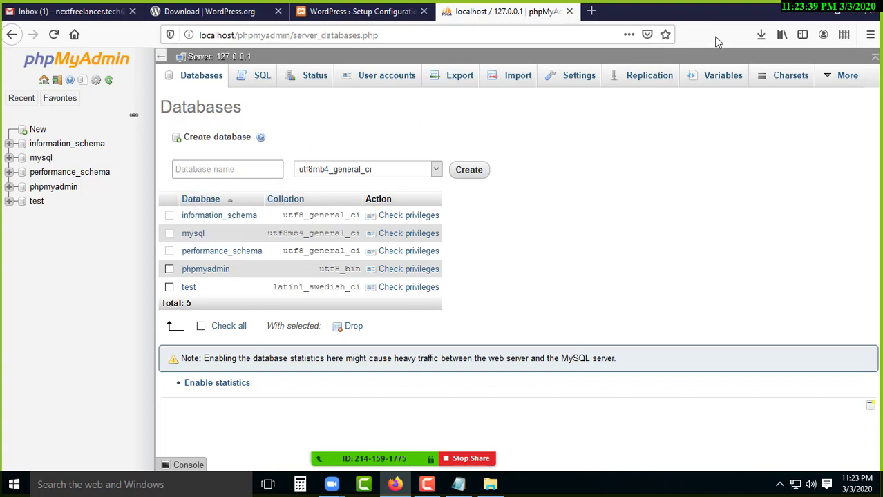
click(837, 11)
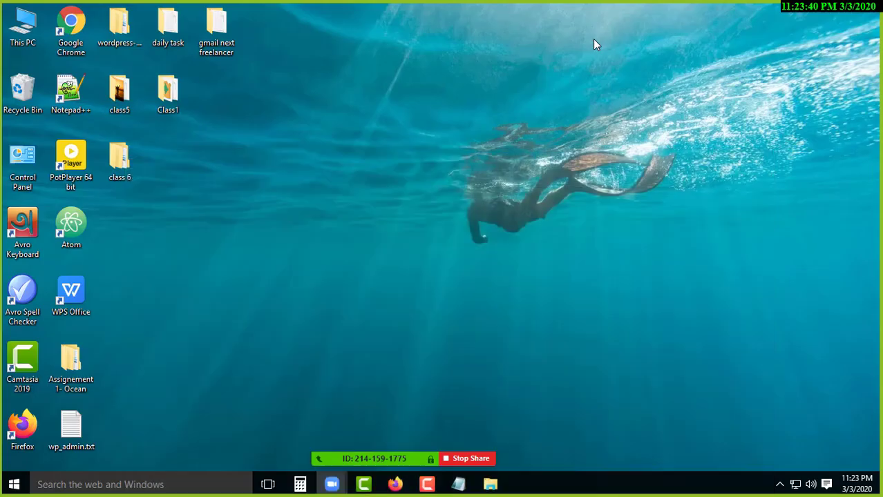
Browse to C:\xampp\htdocs in a maximized File Explorer window.
double_click(24, 31)
click(483, 152)
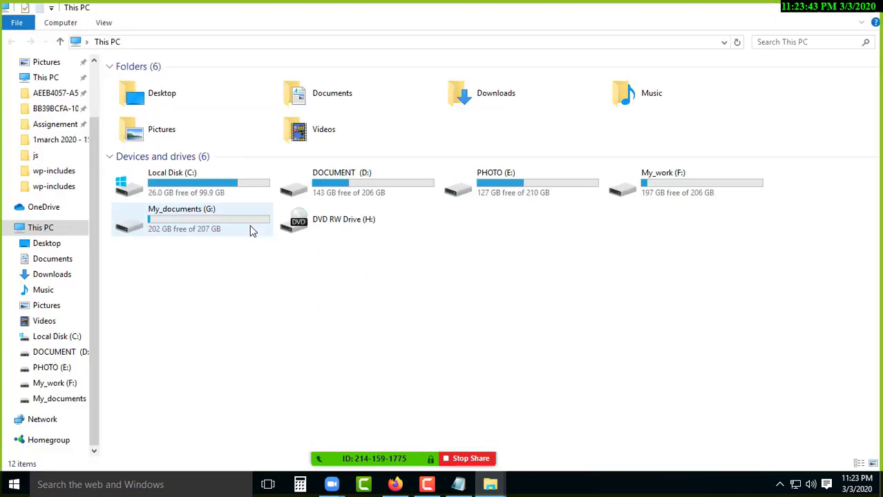
double_click(173, 182)
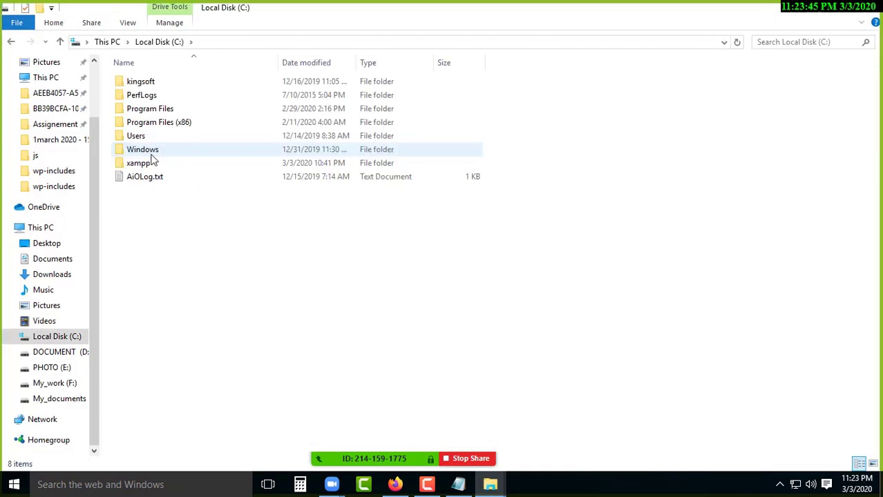
click(141, 163)
double_click(145, 164)
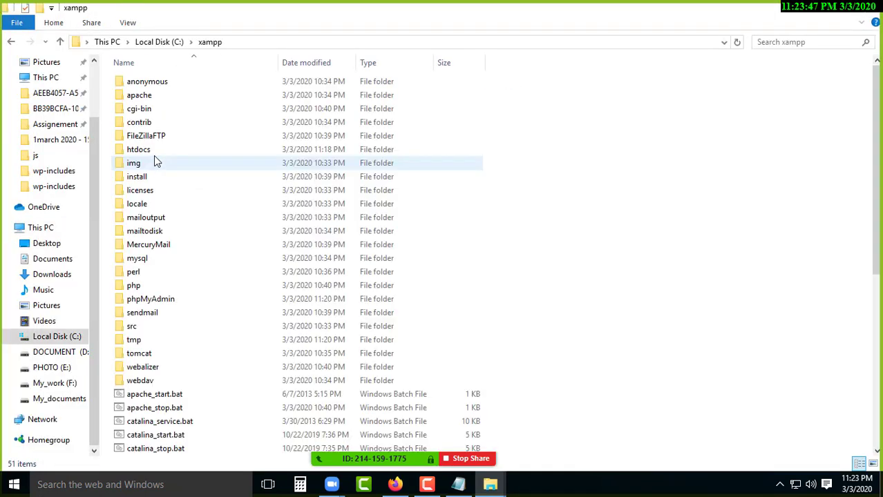
double_click(156, 150)
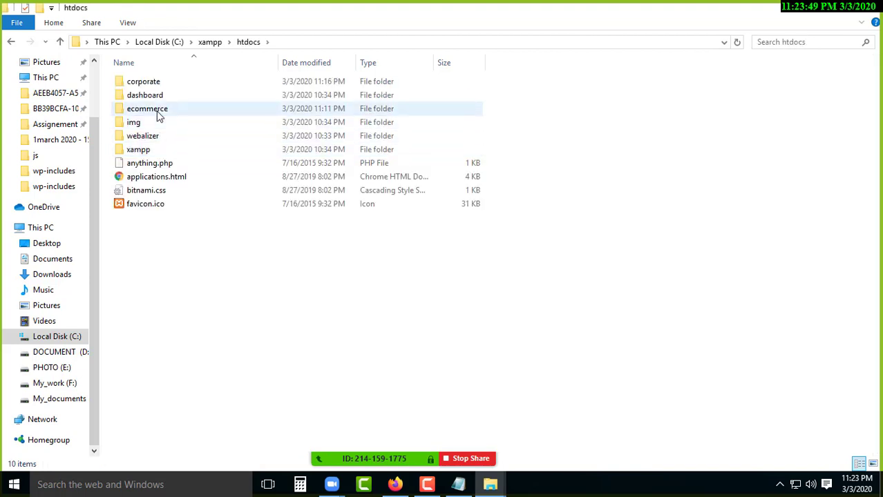
Copy the ecommerce folder name without renaming it, then bring phpMyAdmin back.
click(159, 115)
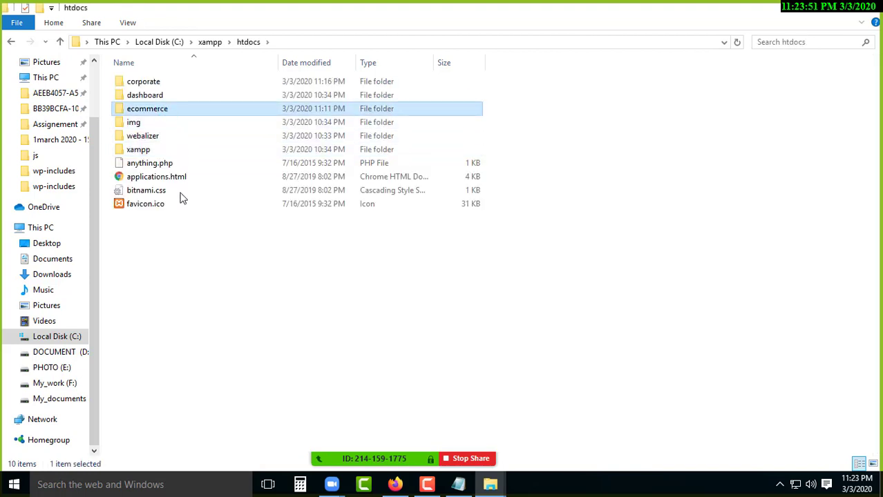
key(Menu)
click(197, 427)
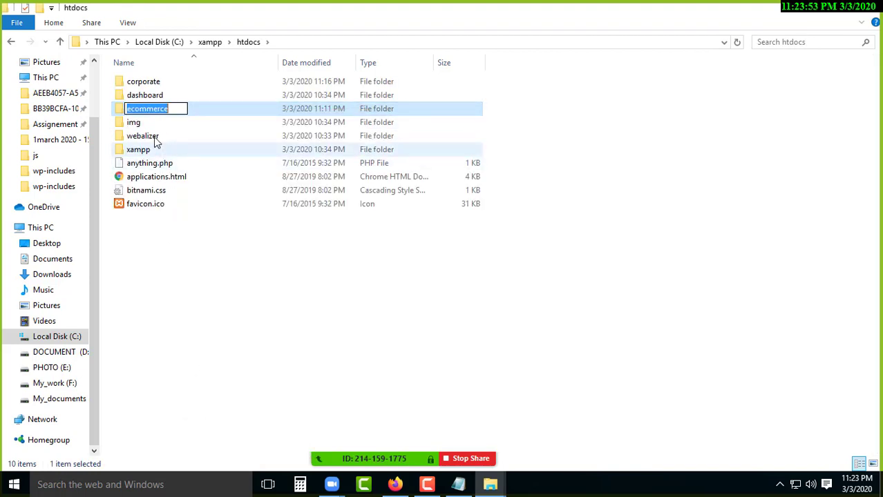
right_click(150, 105)
click(180, 147)
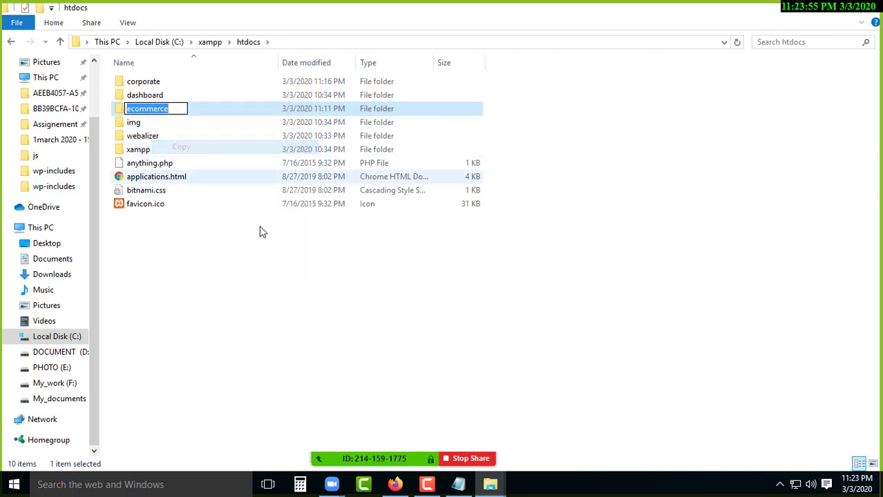
click(266, 280)
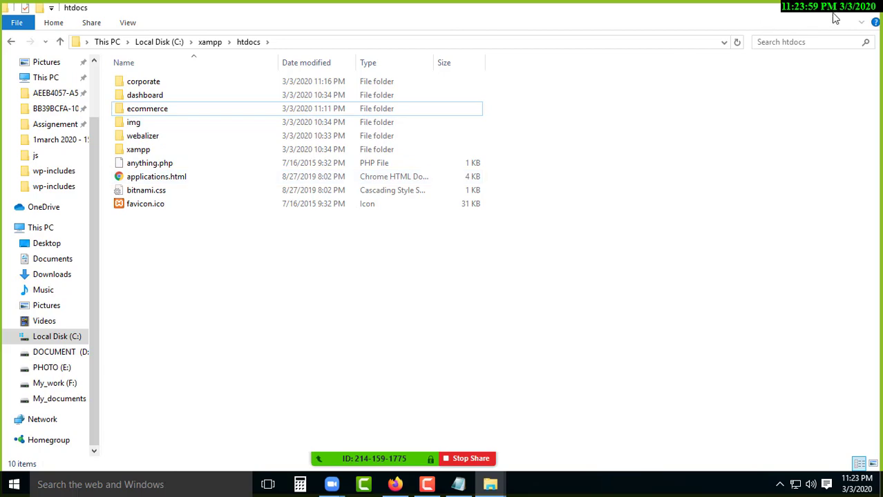
click(808, 6)
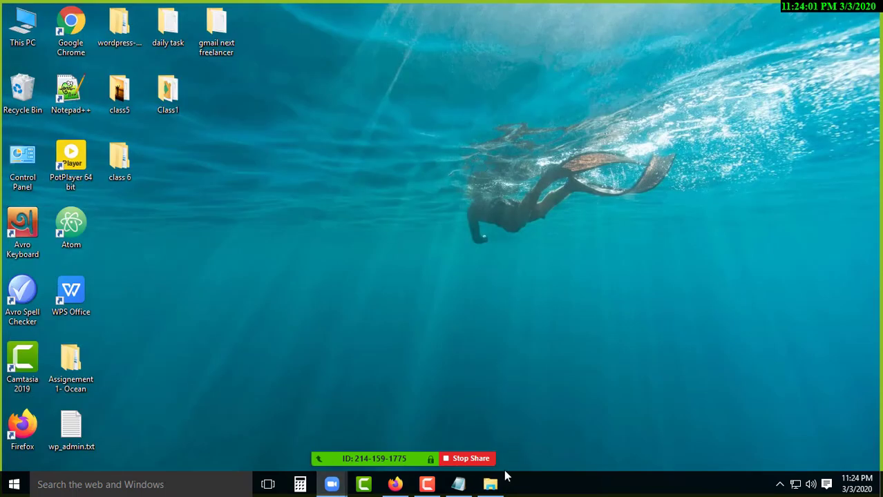
click(395, 484)
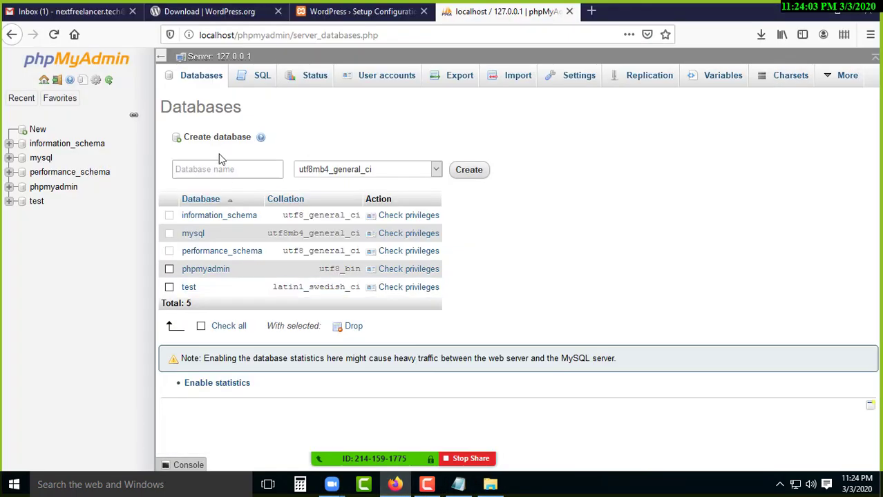
Create an empty database named ecommerce in phpMyAdmin and close its tab.
click(228, 169)
right_click(229, 170)
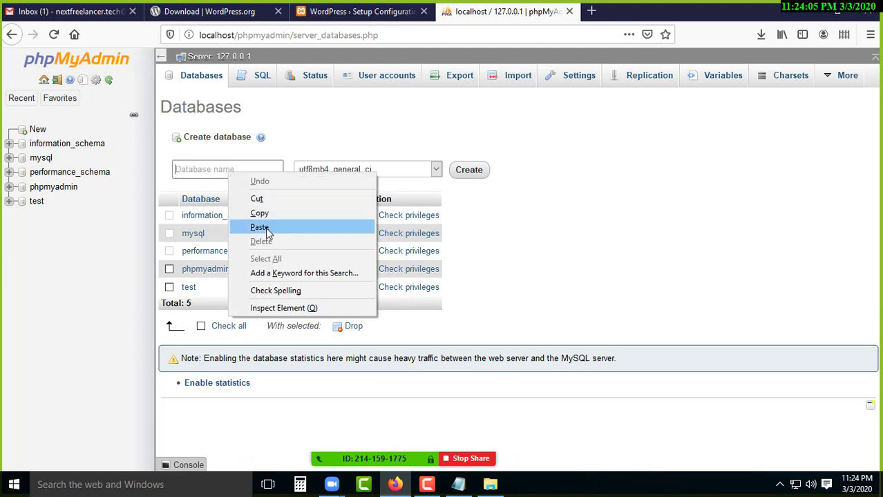
click(263, 227)
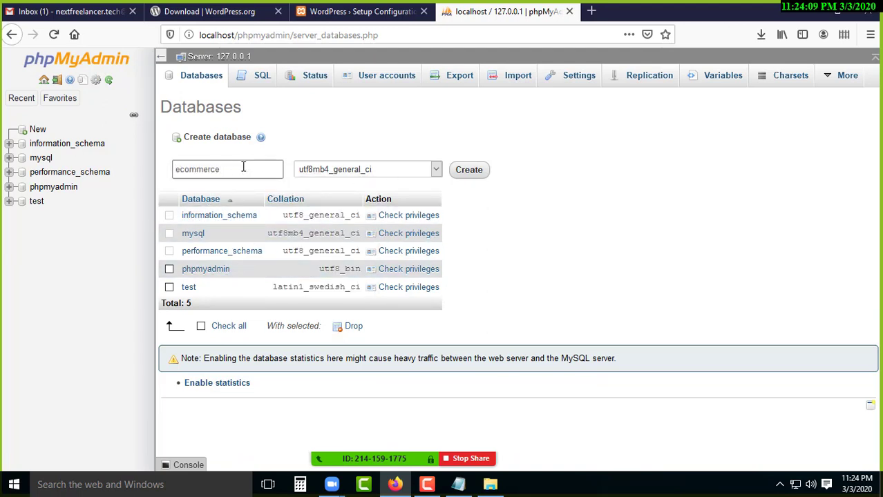
click(468, 171)
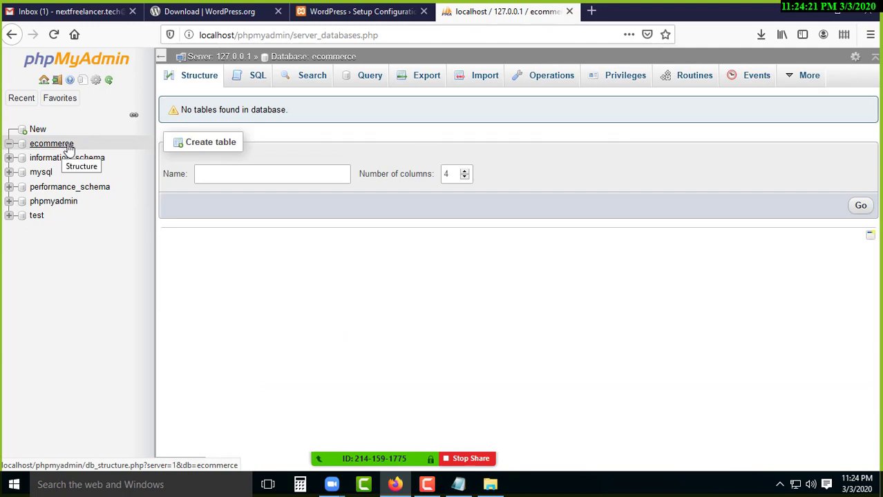
click(569, 11)
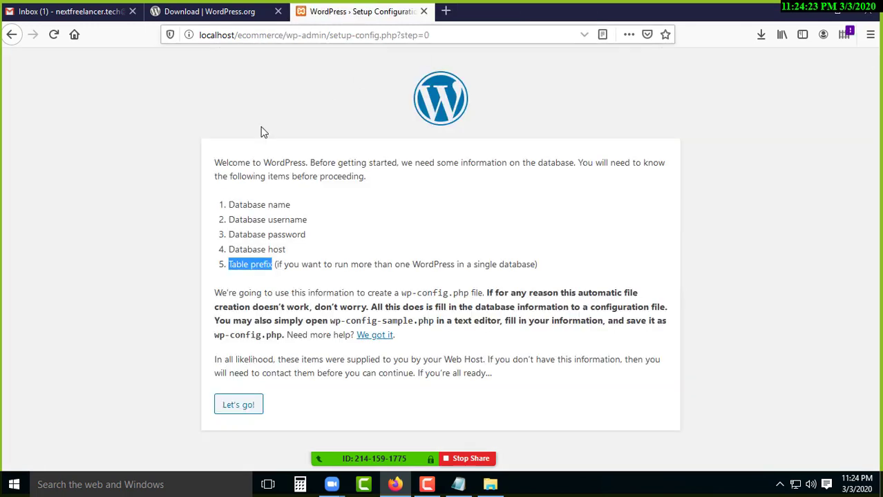
Fill in ecommerce, root and localhost as the database name, username and host in class1.txt.
click(807, 9)
click(458, 485)
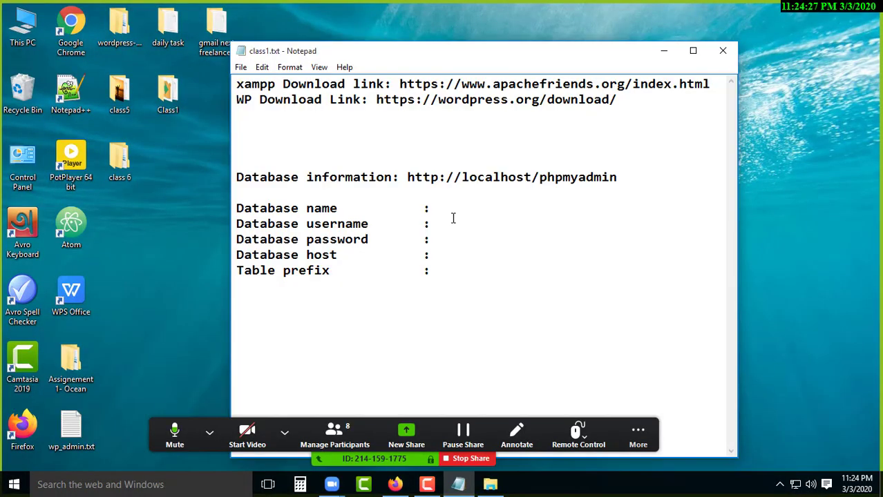
click(486, 210)
text(ecommerce)
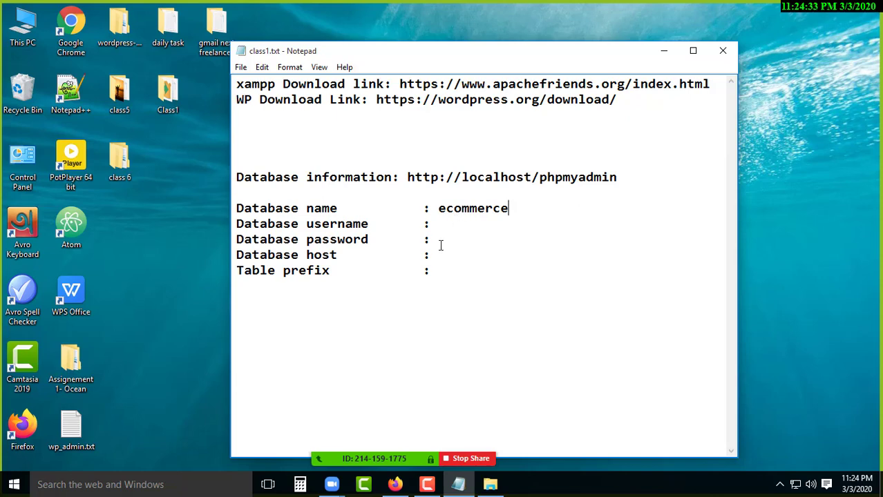
click(446, 224)
text(root)
key(Down)
key(Down)
text(loc)
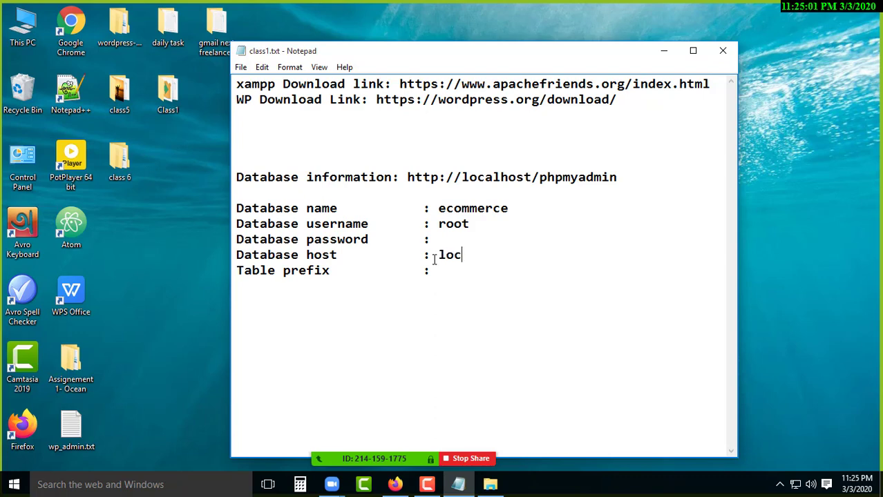
text(alhost)
key(Down)
Enter wp_ after the Table prefix label.
text(wp)
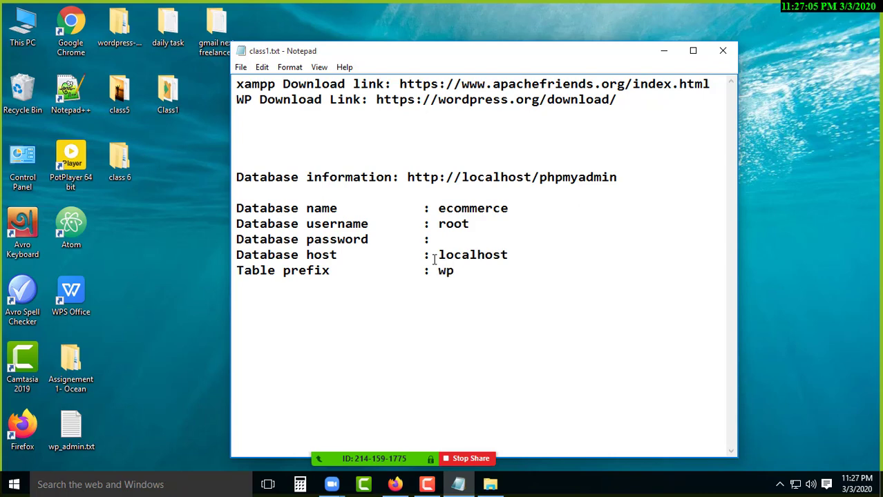
text(_)
Start the database connection setup and replace the default database name with ecommerce.
click(397, 483)
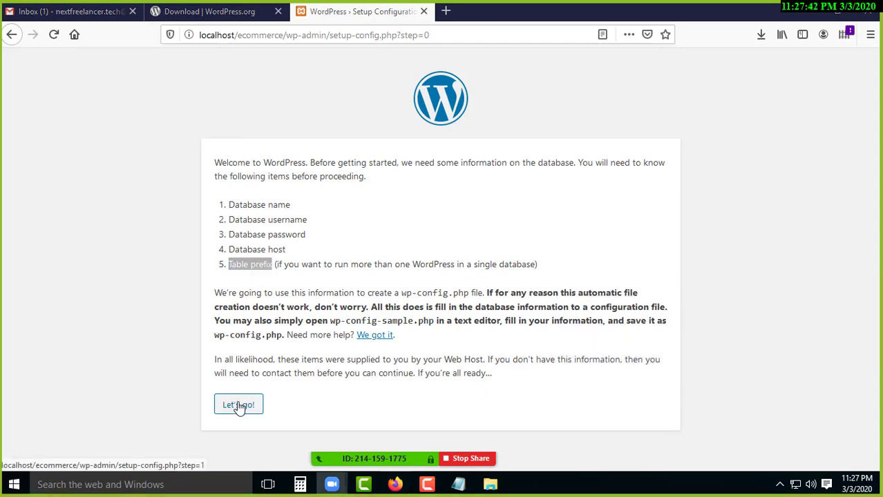
drag(229, 204, 322, 261)
click(322, 261)
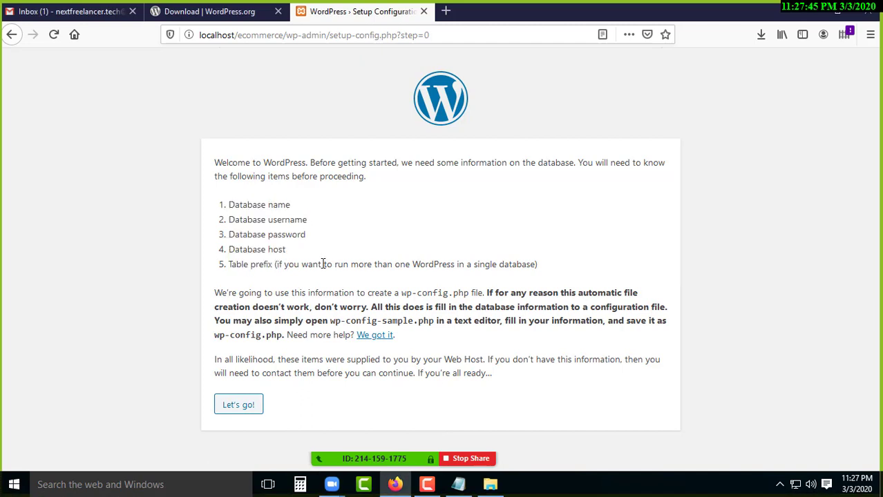
click(243, 406)
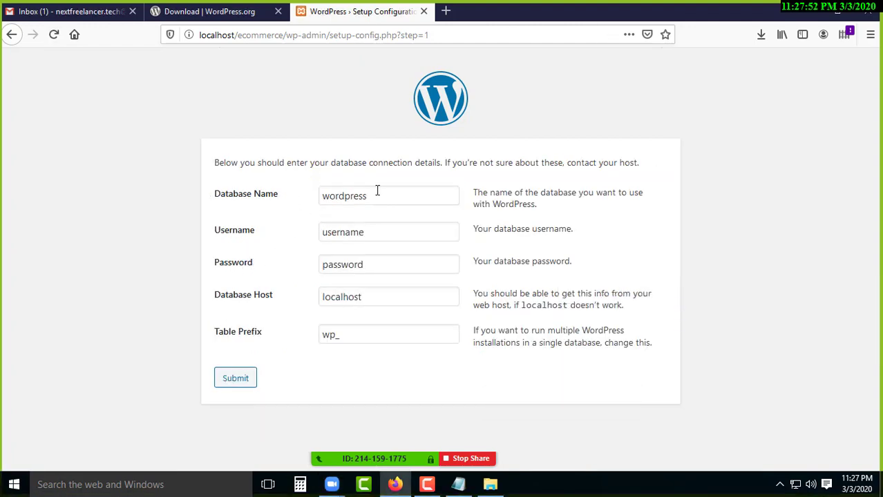
drag(376, 195, 319, 196)
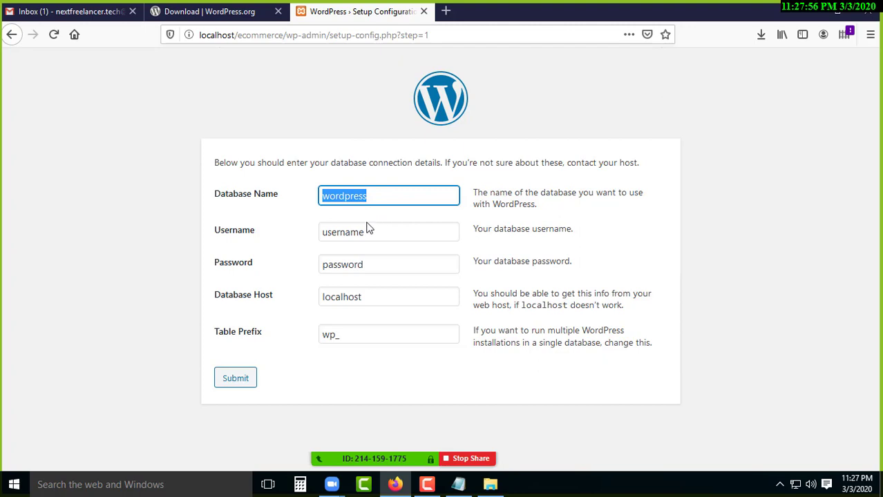
key(BackSpace)
click(458, 485)
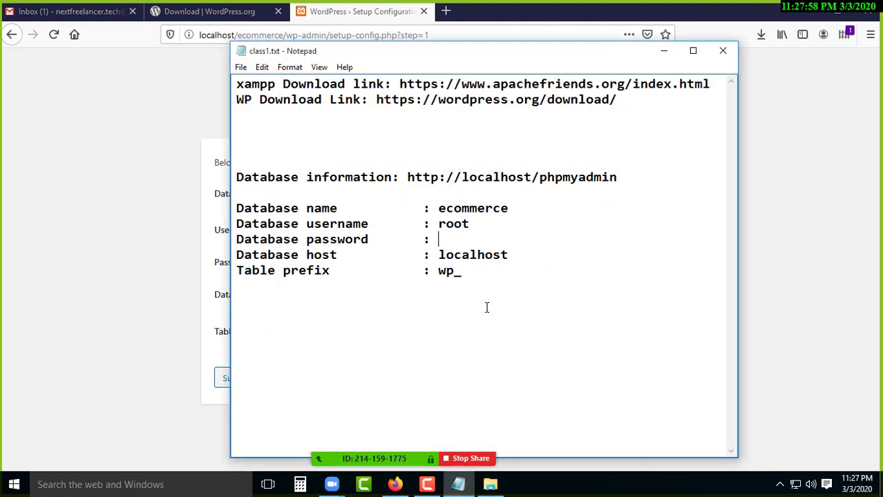
drag(438, 208, 511, 208)
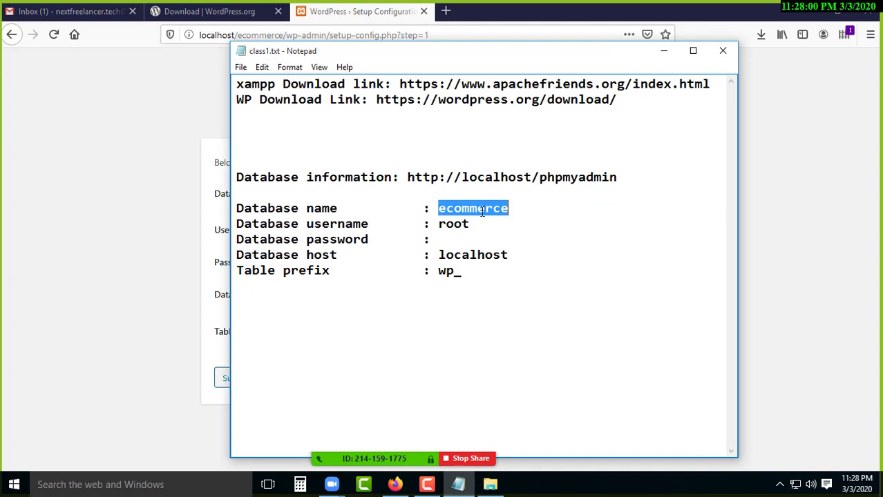
right_click(482, 211)
click(511, 252)
click(132, 202)
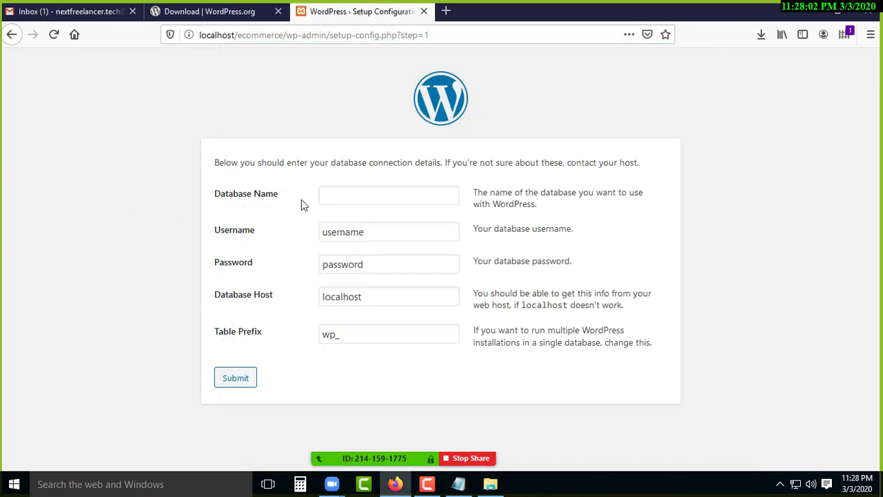
click(343, 198)
key(ctrl+v)
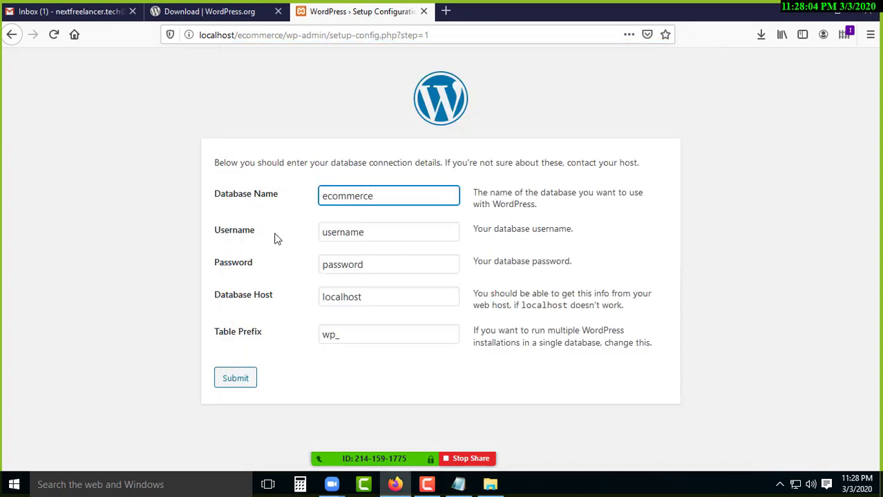
Set the Username to root and leave the Password field empty.
double_click(366, 233)
key(BackSpace)
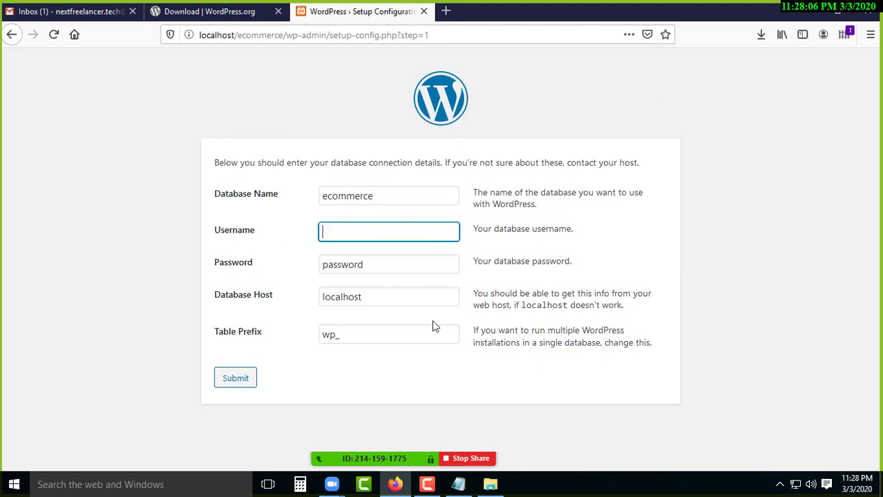
click(458, 485)
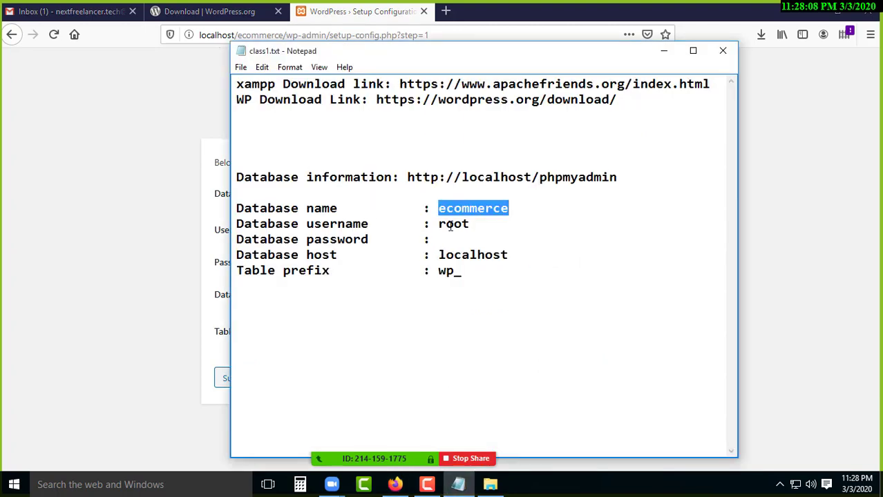
double_click(451, 226)
right_click(451, 226)
click(477, 265)
click(113, 216)
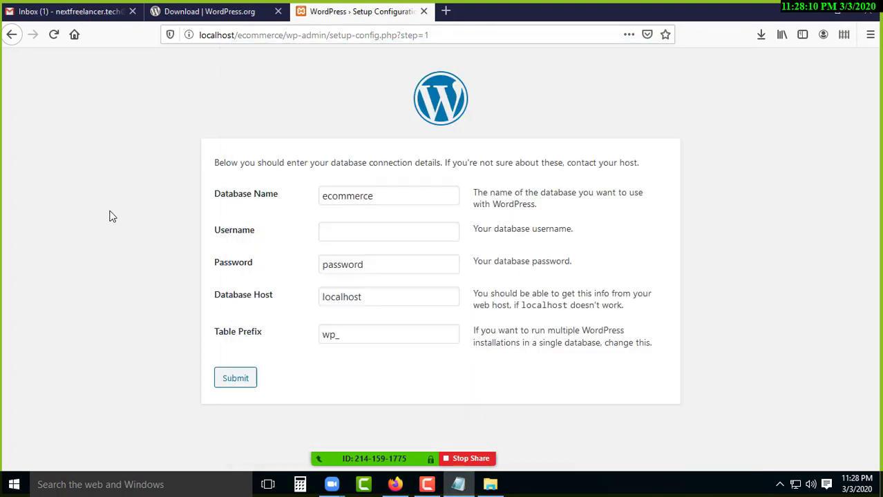
click(344, 236)
key(ctrl+v)
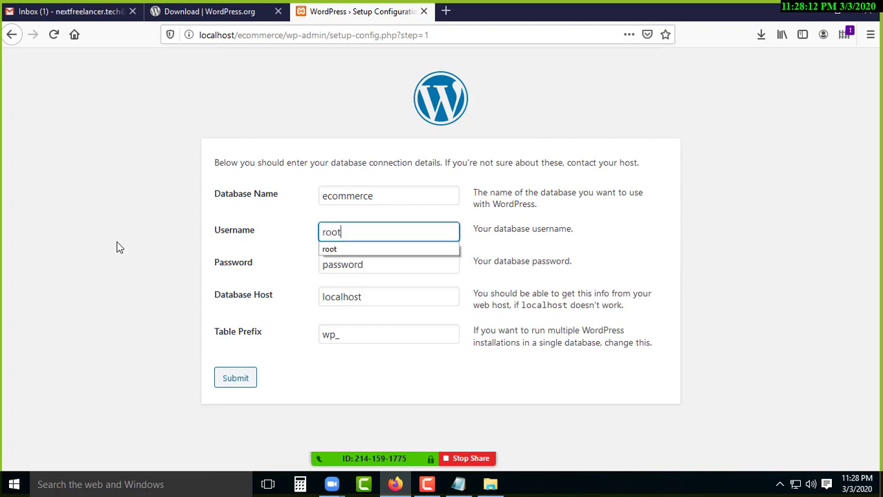
drag(363, 265, 297, 265)
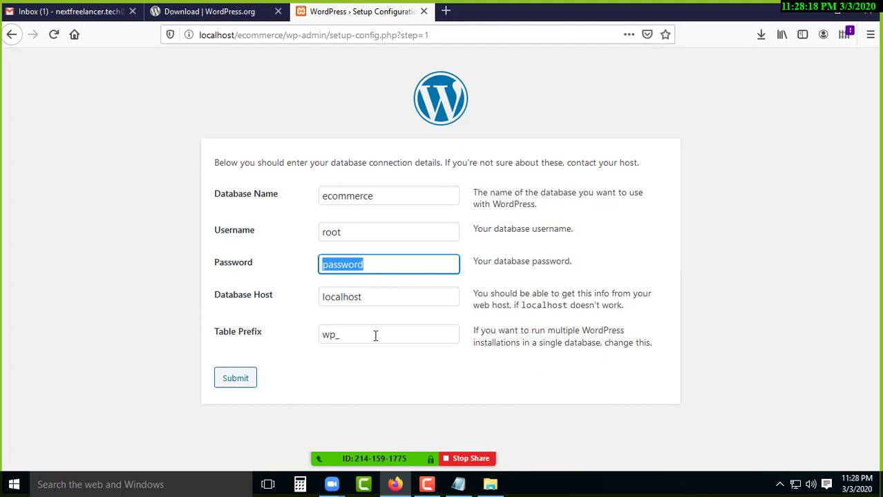
key(BackSpace)
click(57, 284)
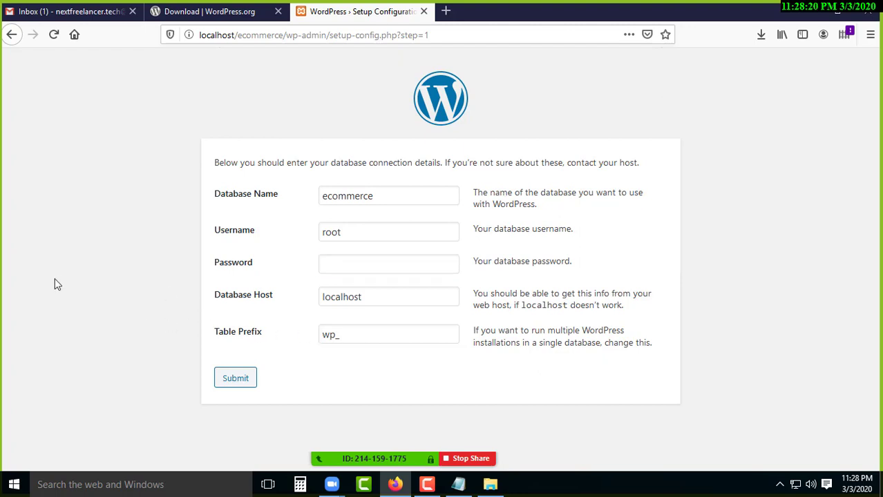
click(370, 269)
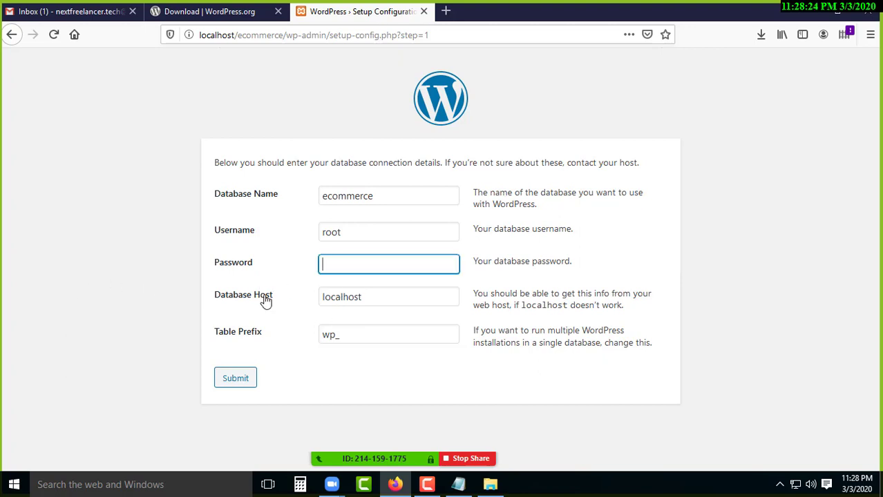
Keep localhost as the host, set the Table Prefix to wp_1278, and submit.
click(458, 484)
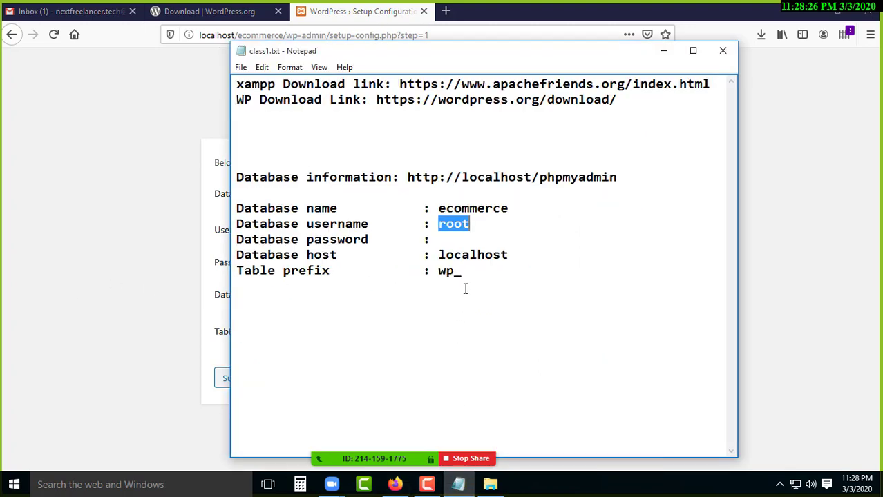
double_click(470, 254)
click(131, 221)
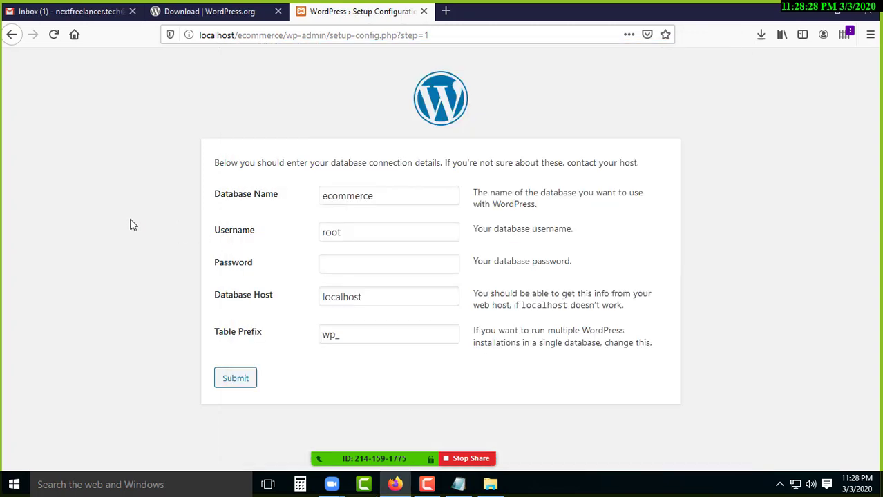
double_click(355, 296)
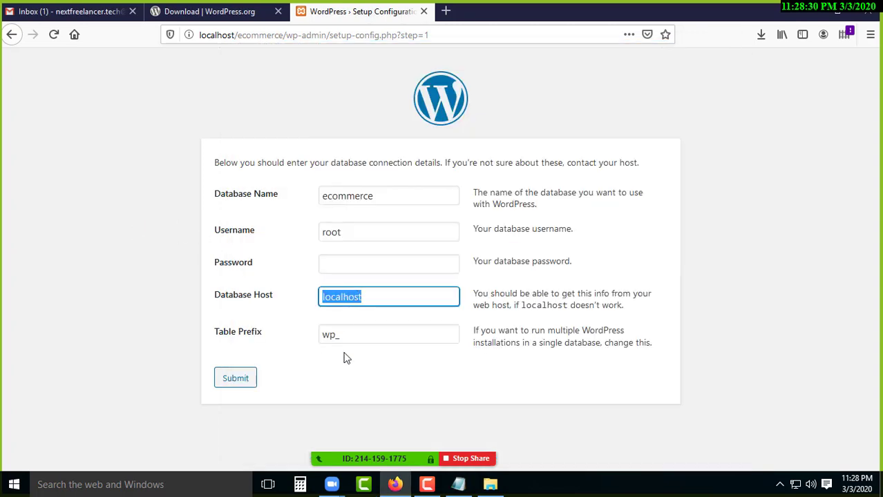
click(364, 338)
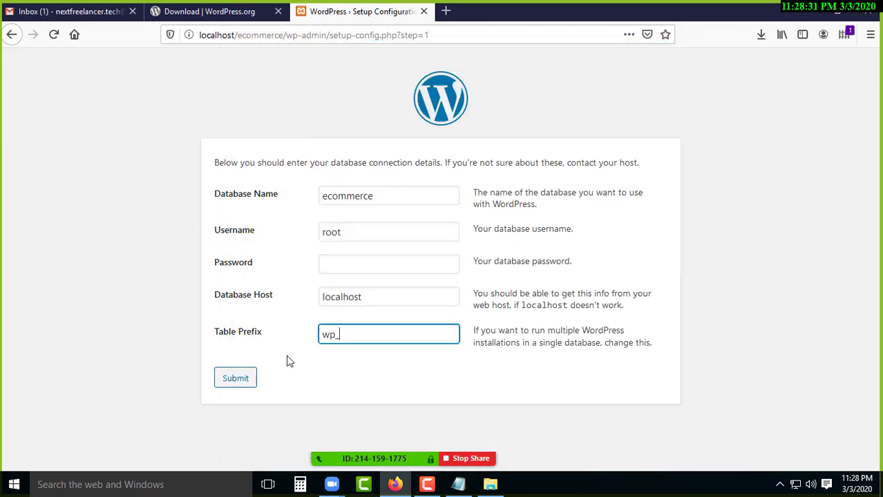
click(458, 484)
double_click(449, 271)
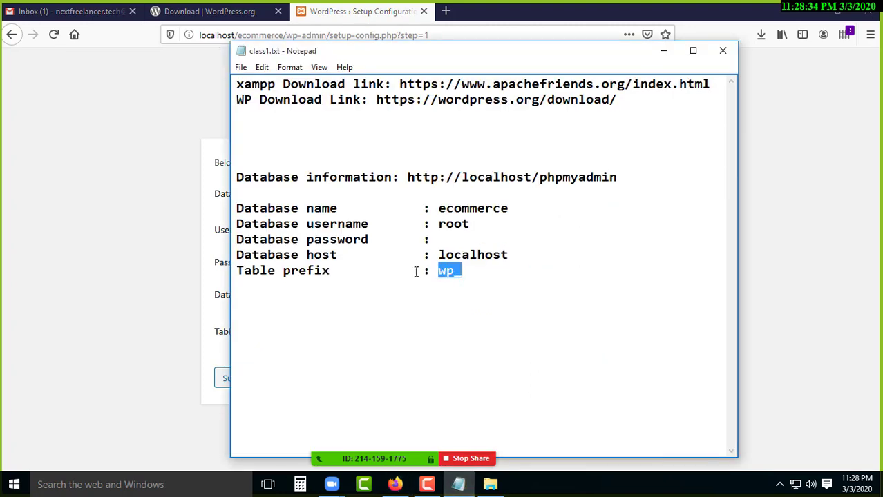
click(118, 262)
click(357, 339)
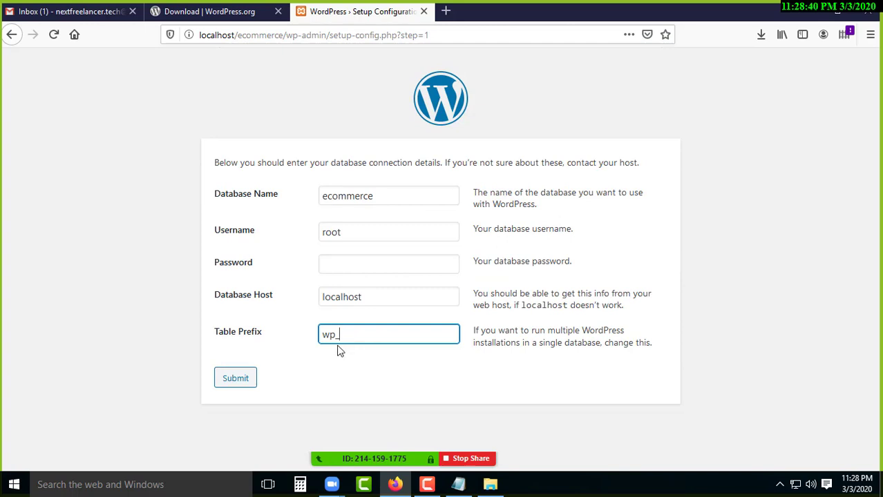
text(12789)
key(BackSpace)
click(239, 382)
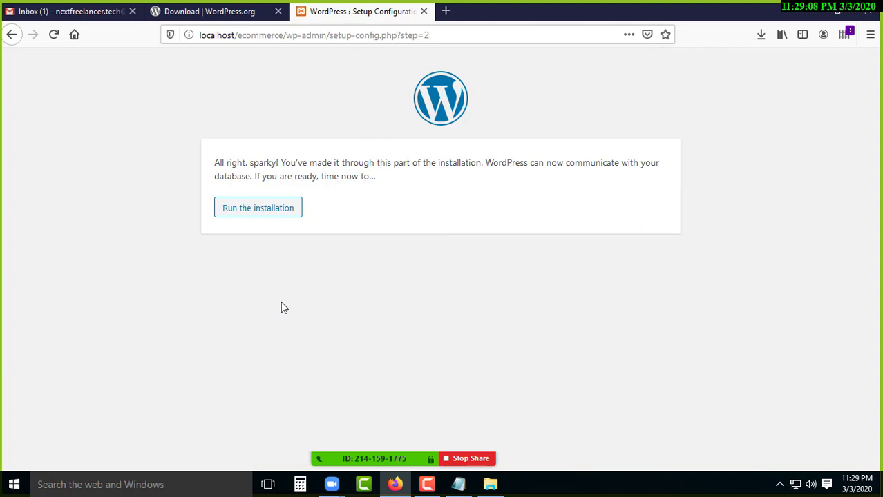
Run the WordPress installation and scroll through the Information needed form.
click(261, 209)
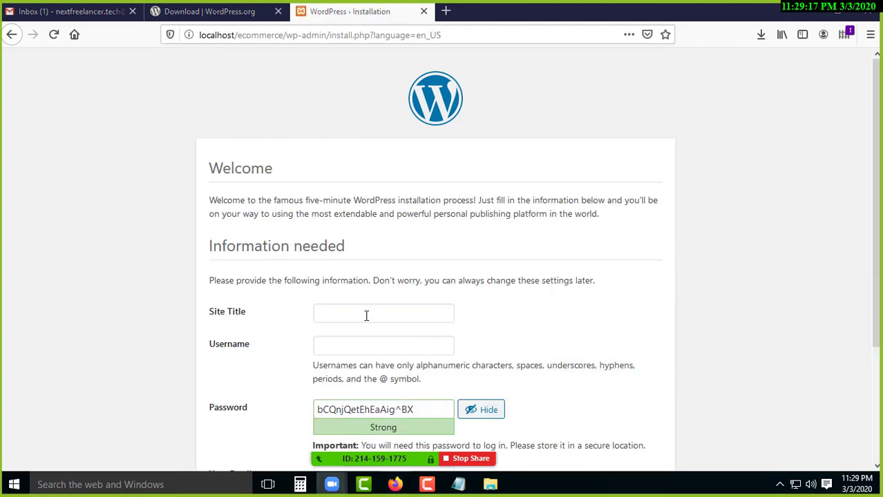
scroll(366, 312, down, 2)
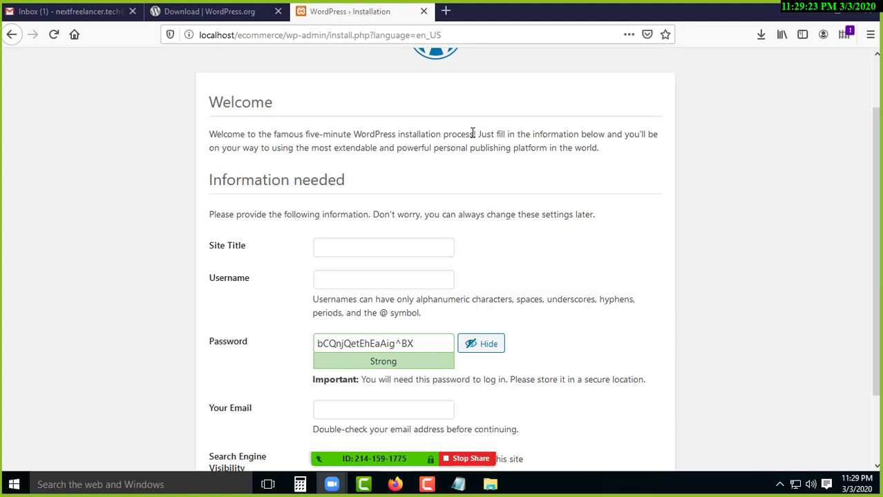
drag(474, 134, 217, 138)
click(349, 162)
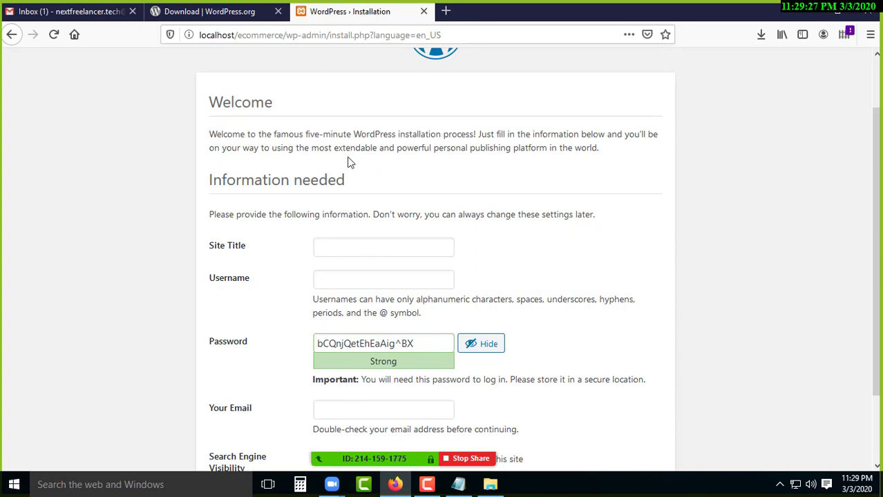
scroll(356, 192, down, 2)
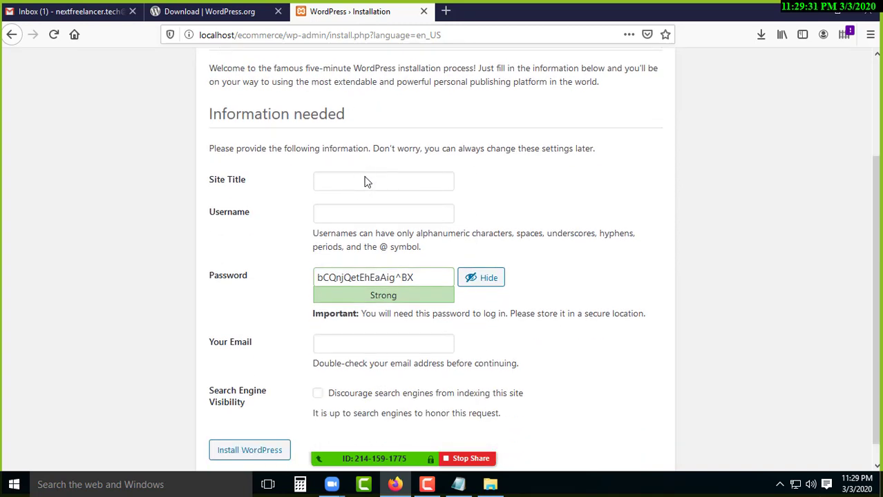
Select the Site Title field, then open a new blank browser tab.
click(367, 180)
scroll(358, 123, up, 2)
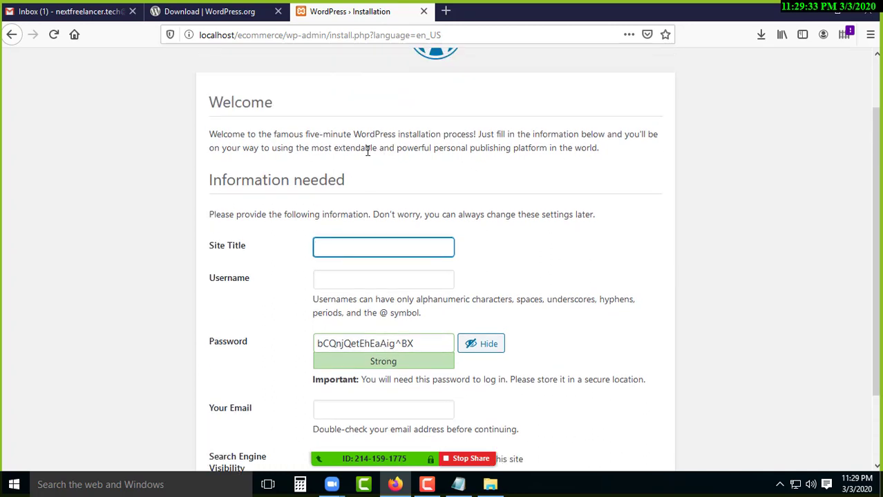
click(353, 135)
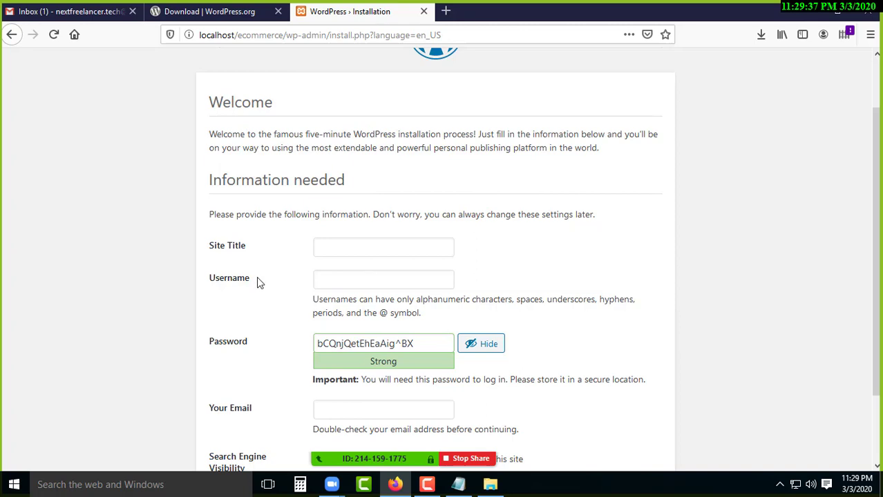
scroll(304, 253, down, 2)
click(351, 183)
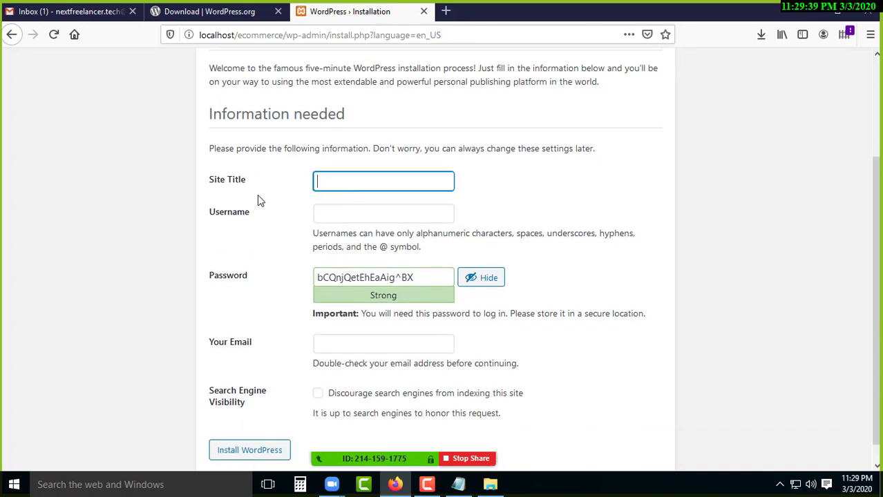
click(243, 177)
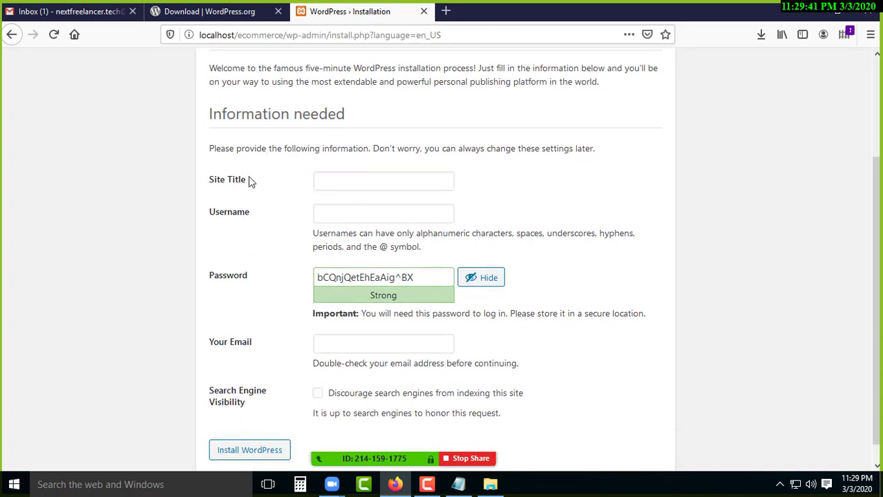
drag(246, 180, 215, 181)
click(334, 177)
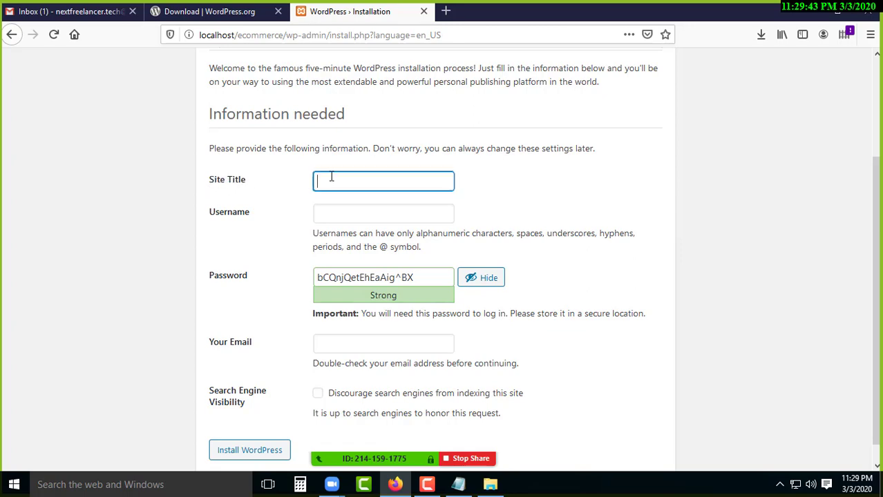
click(447, 12)
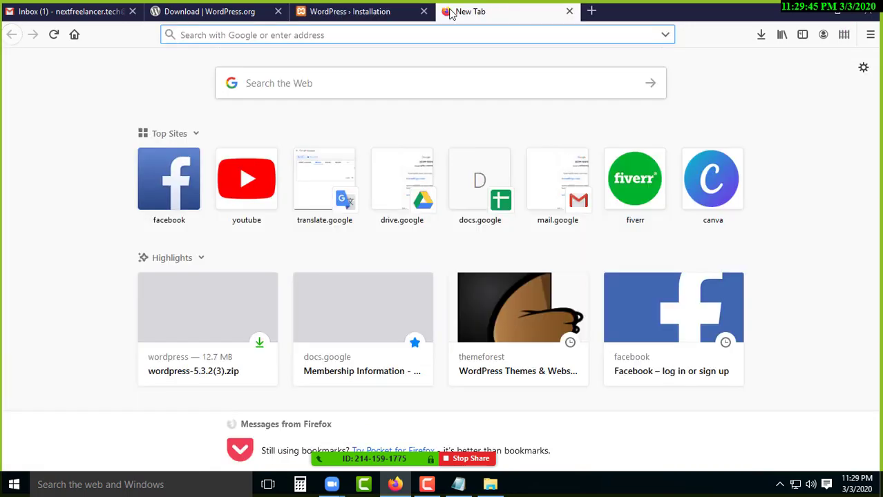
Visit youtube.com, then load nextfreelancer.tech in another new tab.
text(youtube.co)
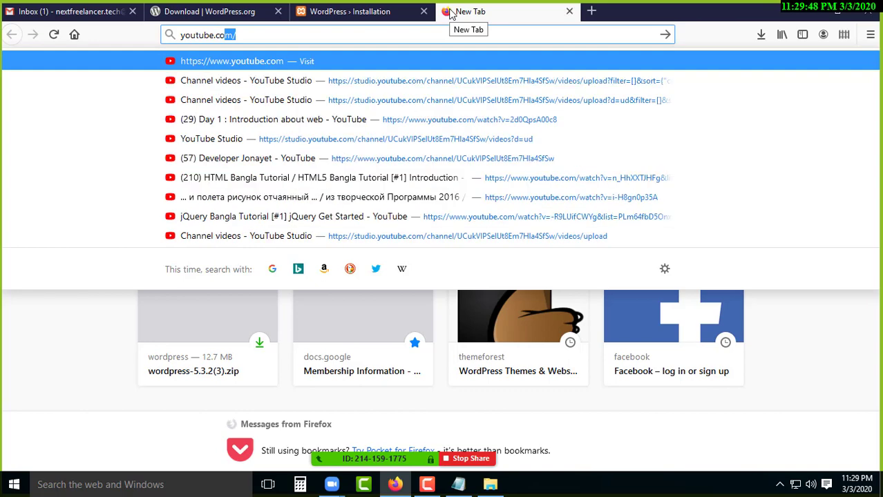
key(Return)
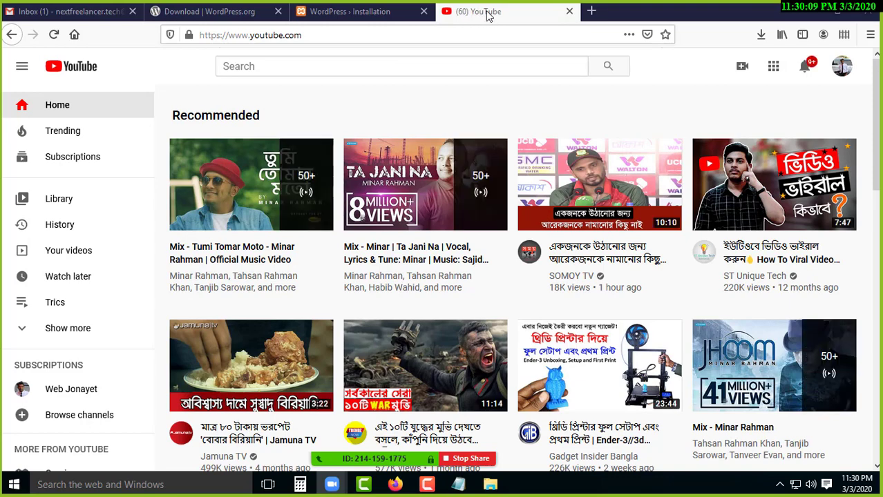
click(592, 12)
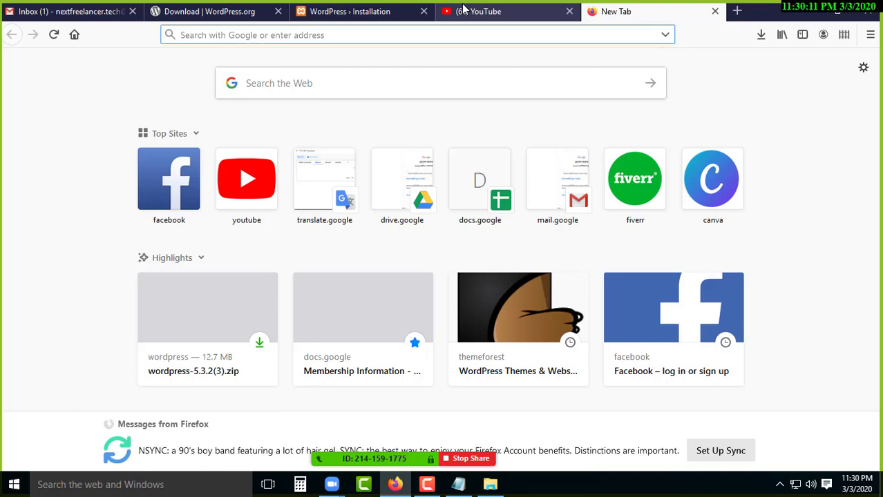
text(next)
key(Return)
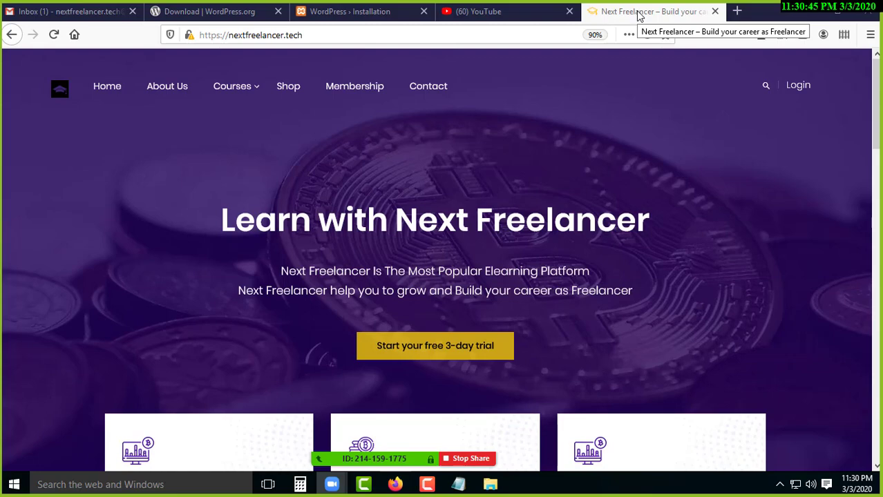
Close the Next Freelancer and YouTube tabs and focus the installer's Site Title field.
click(715, 11)
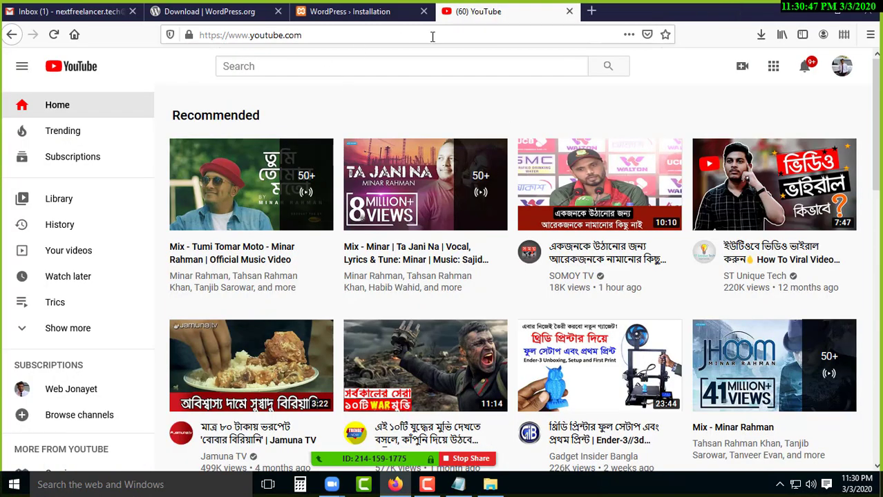
click(571, 12)
click(370, 182)
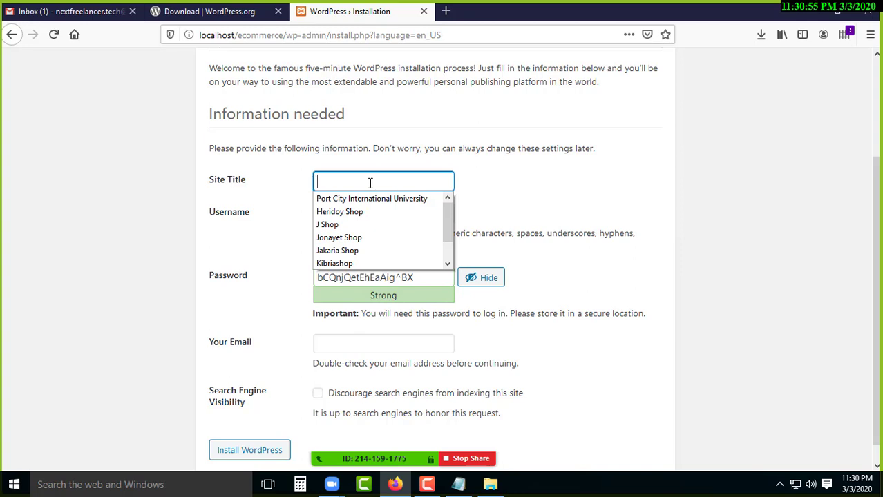
Enter the shop name as the Site Title and move to the Username field.
text(Al)
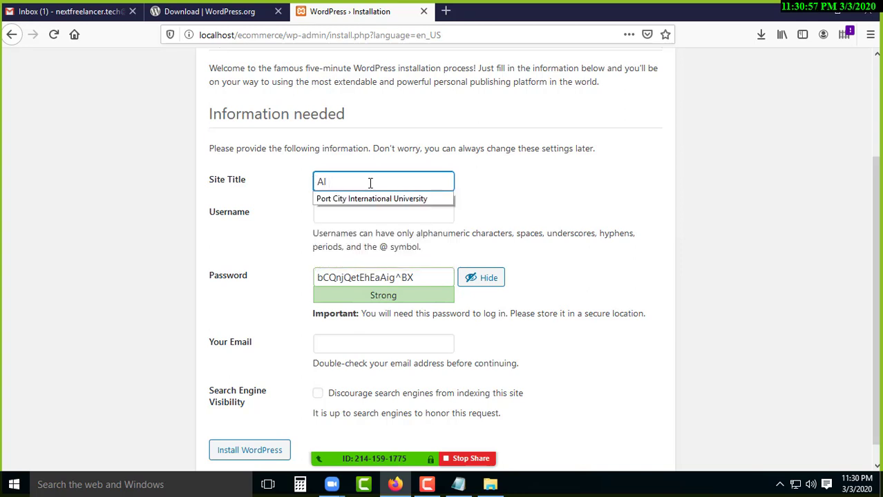
text( Amin S)
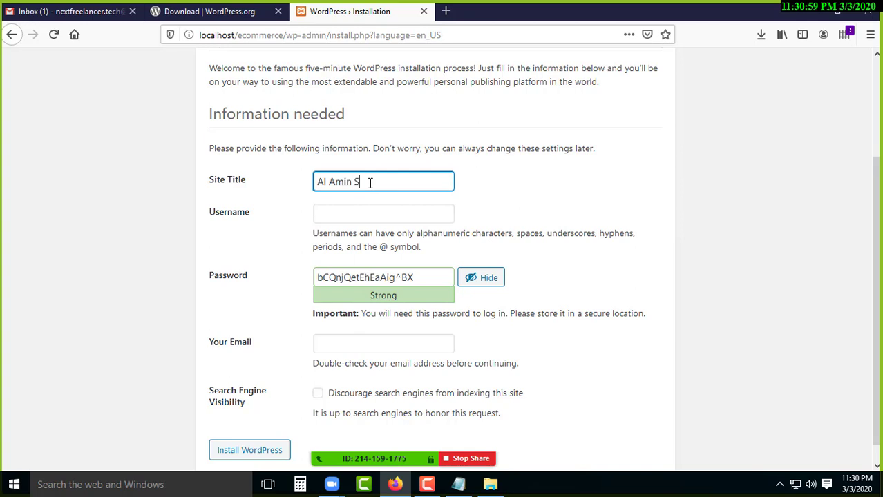
text(hop)
click(338, 218)
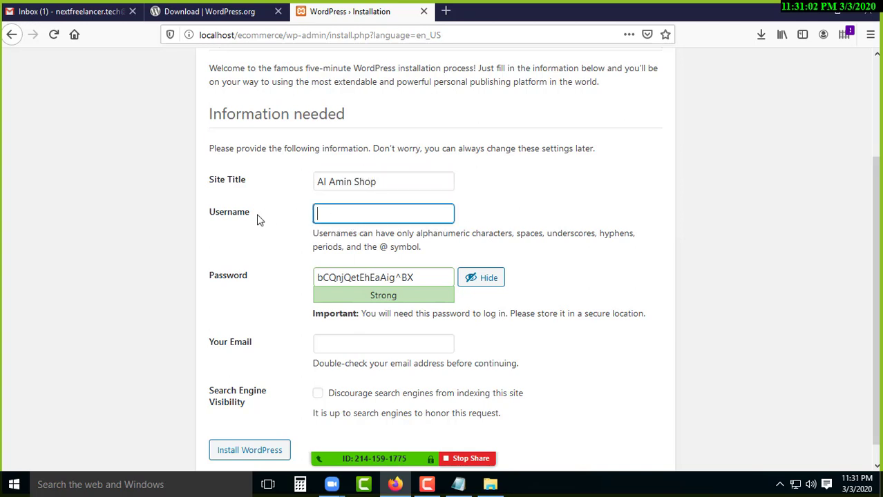
click(155, 201)
click(346, 219)
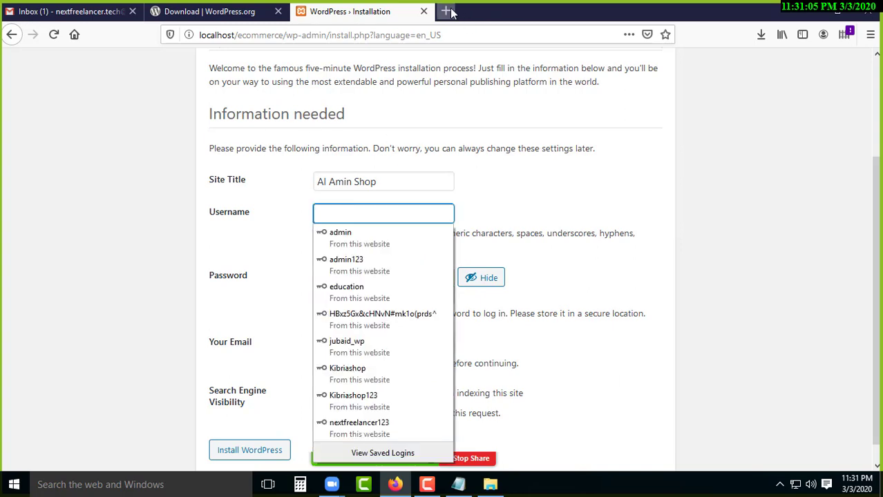
Open a blank new tab, then enter admin as the administrator username.
click(447, 12)
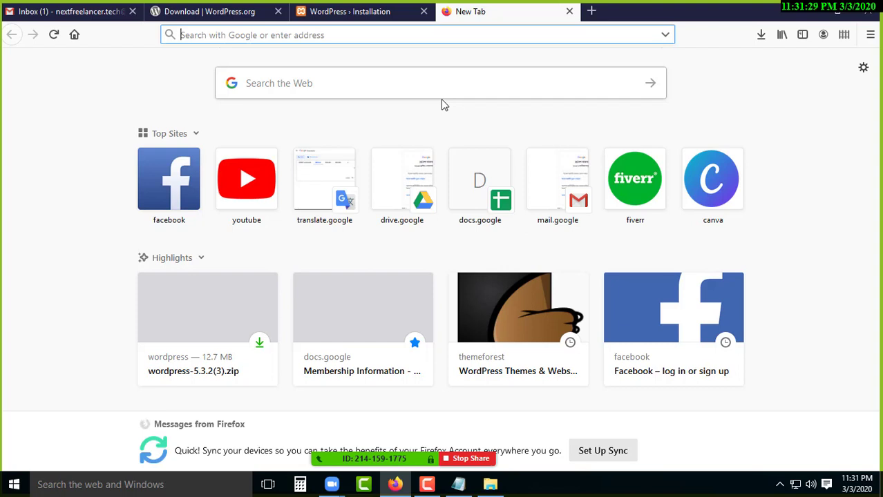
click(381, 17)
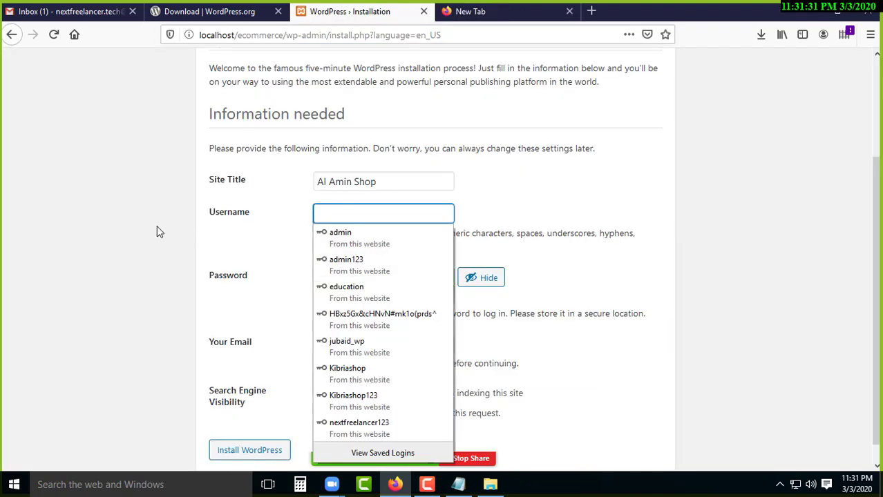
click(250, 221)
click(359, 217)
click(474, 206)
click(398, 219)
text(admin)
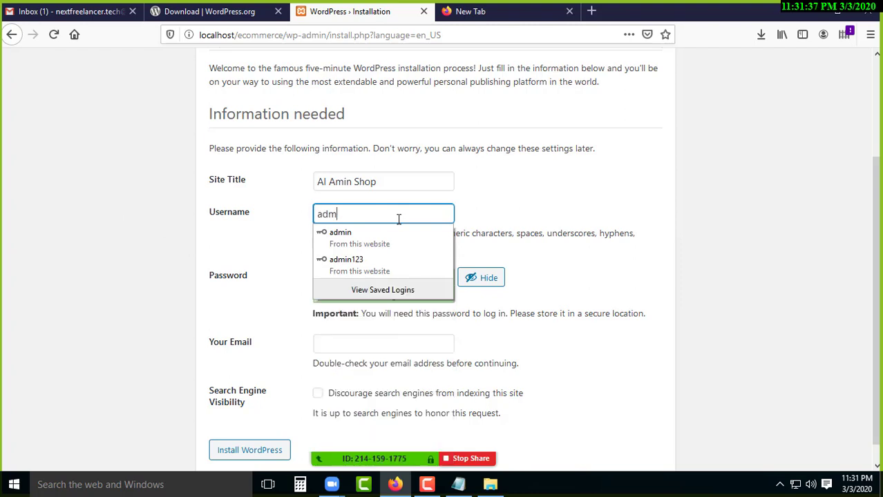
click(531, 192)
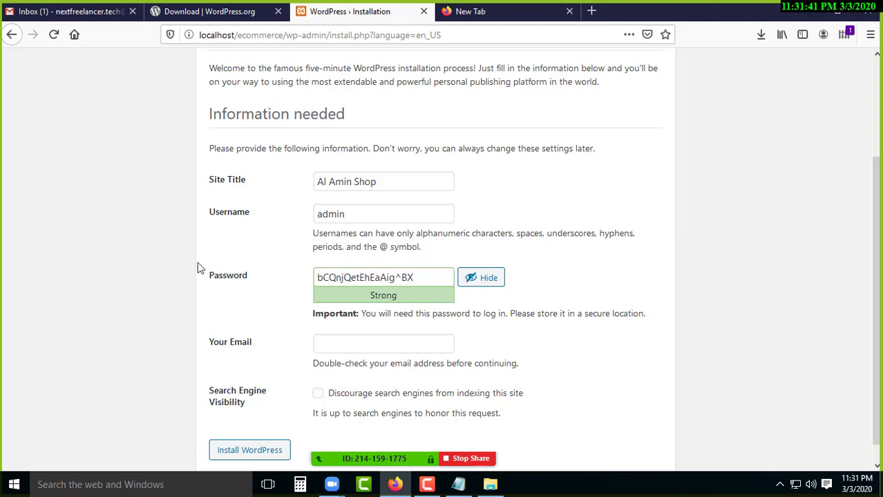
Select the whole generated password in the Password field.
scroll(198, 266, down, 1)
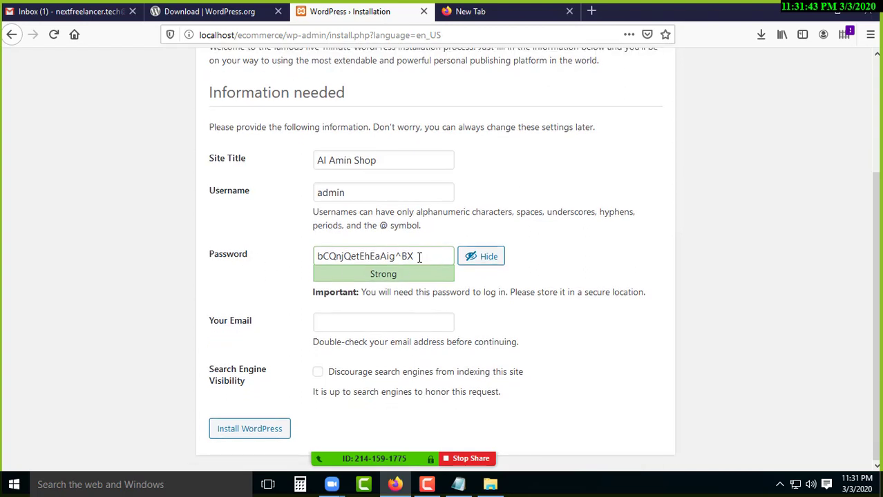
drag(417, 256, 318, 257)
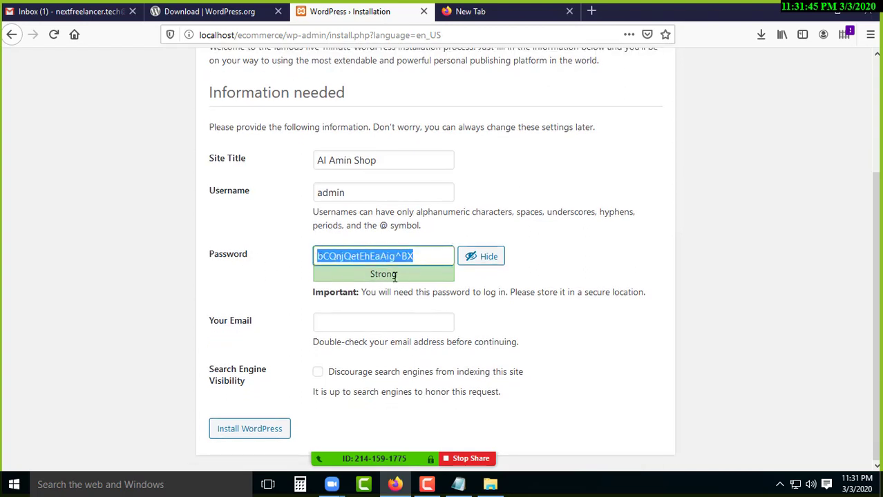
drag(375, 275, 317, 257)
Replace the generated password with a short weak password and confirm its use.
key(BackSpace)
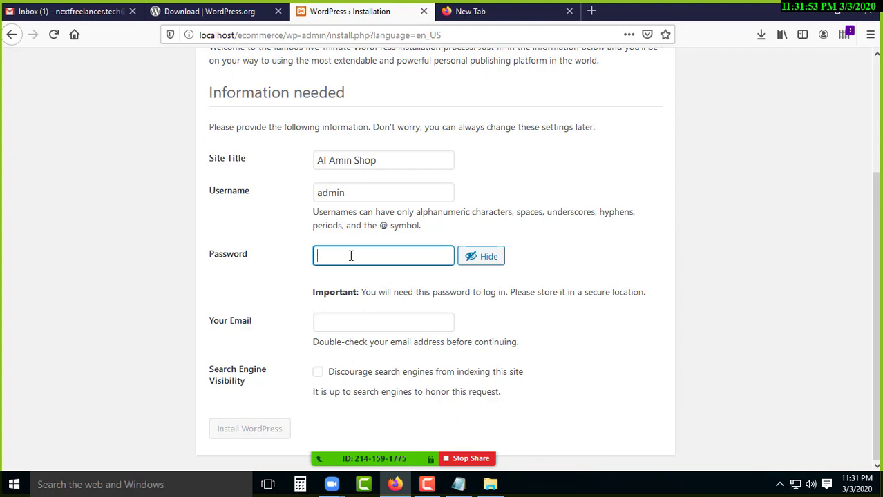
text(admin)
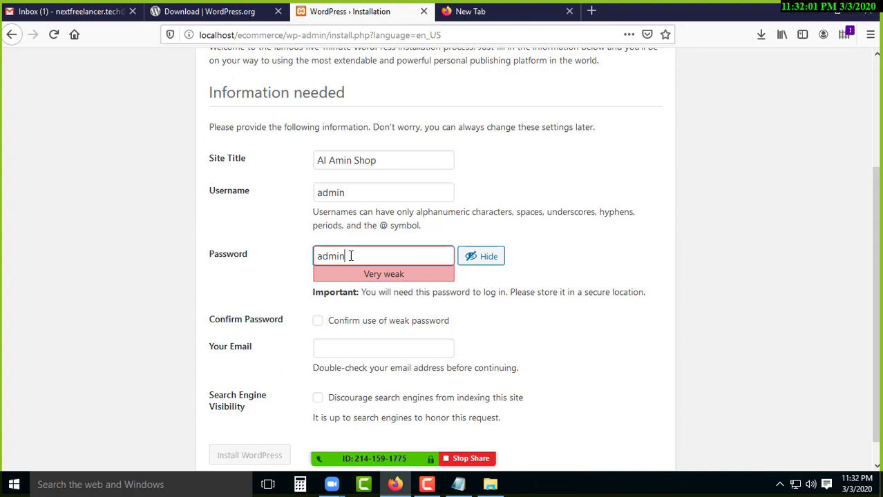
click(319, 326)
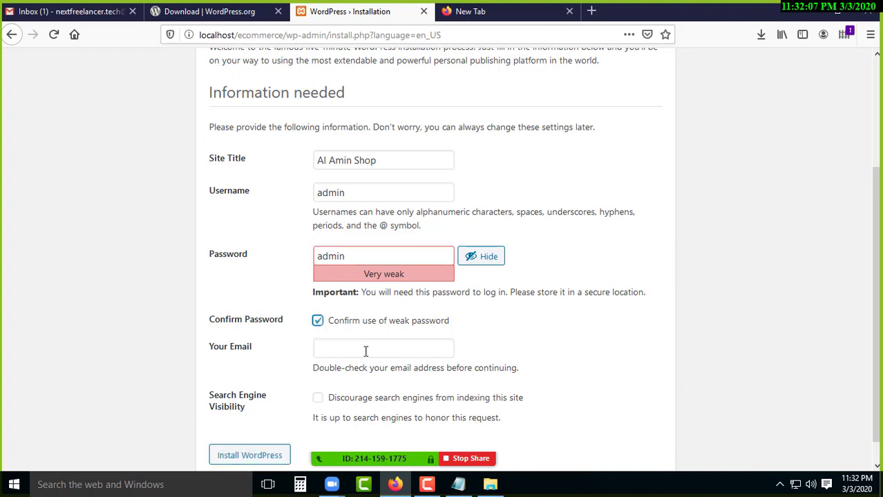
Fill in the administrator email by choosing the saved address from autocomplete.
click(366, 351)
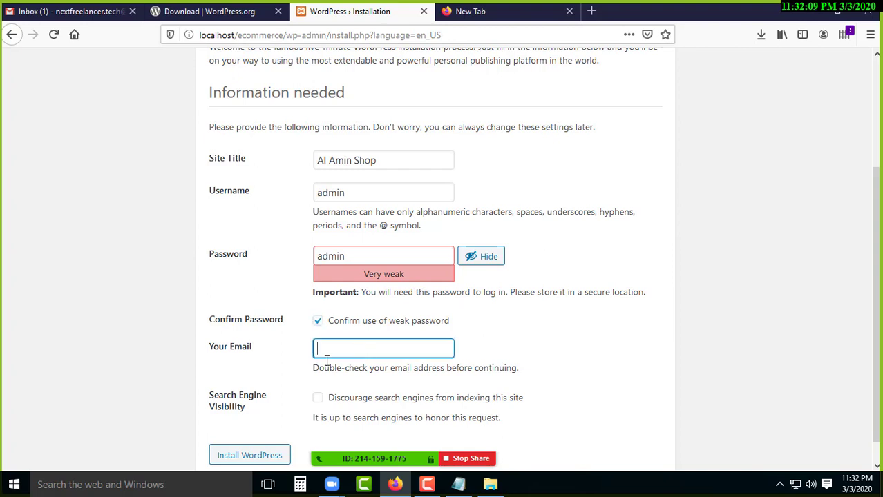
click(361, 351)
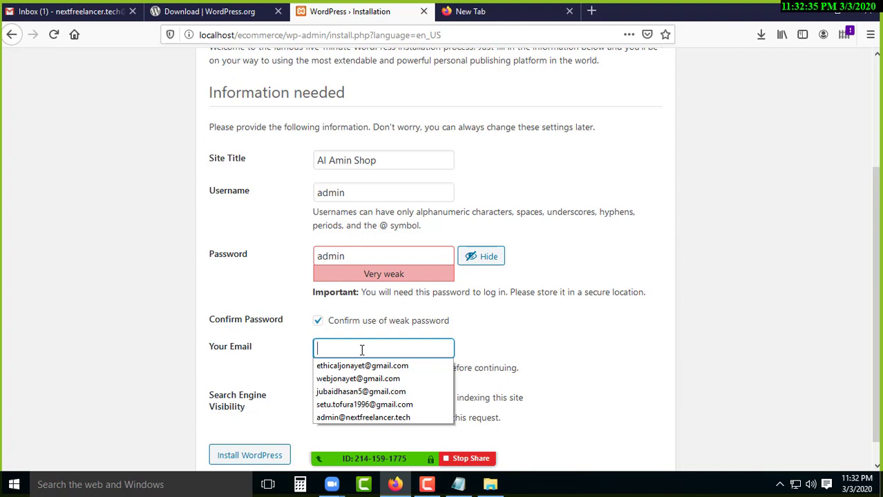
text(ethi)
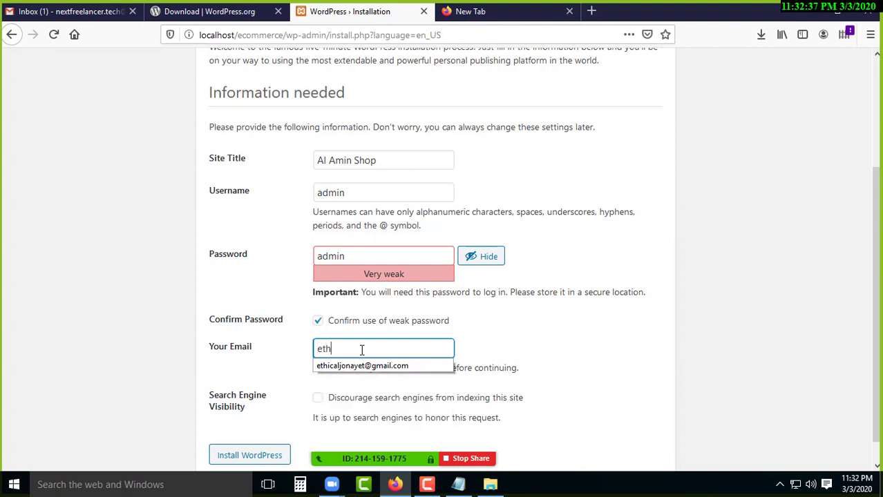
key(BackSpace)
key(BackSpace)
key(BackSpace)
key(BackSpace)
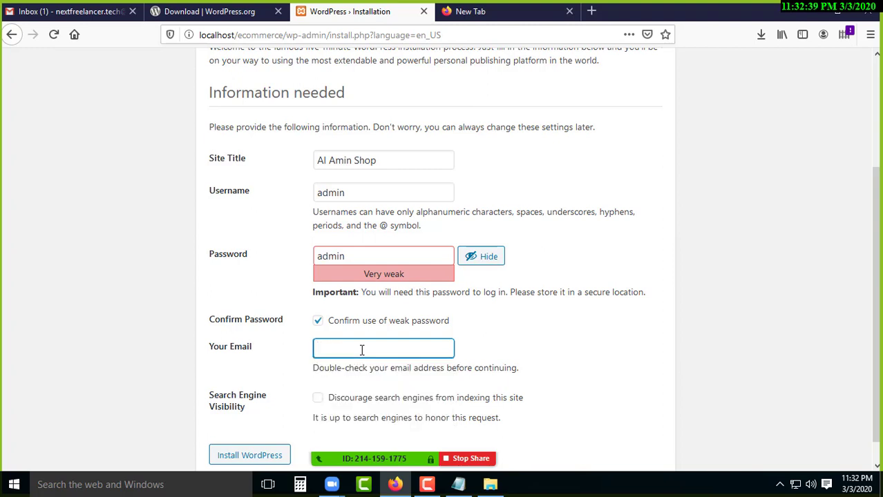
text(next)
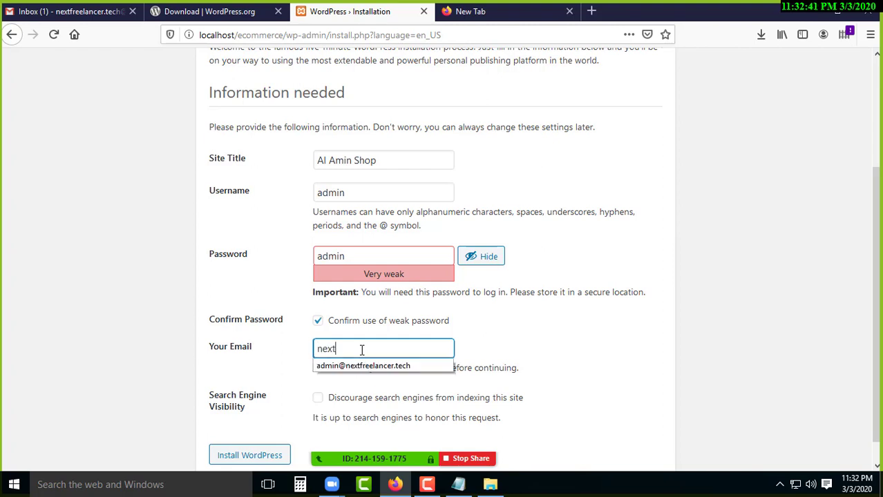
key(BackSpace)
key(BackSpace)
key(BackSpace)
key(BackSpace)
text(ethic)
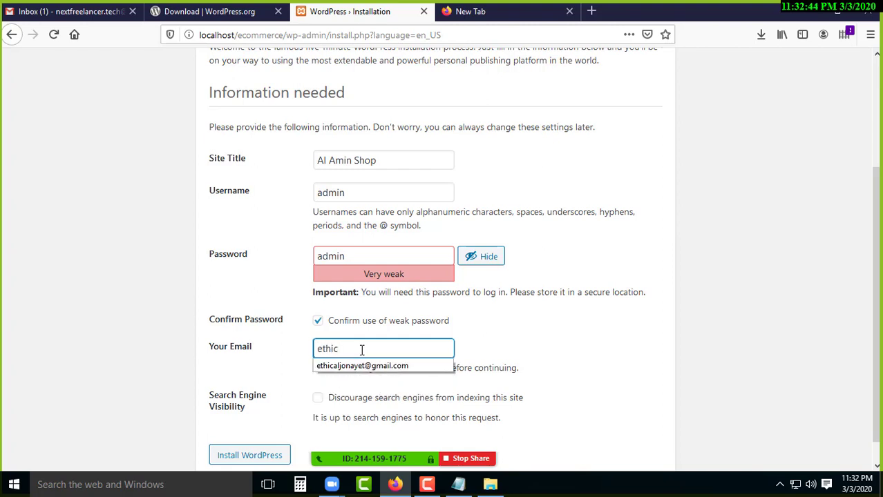
key(Down)
key(Return)
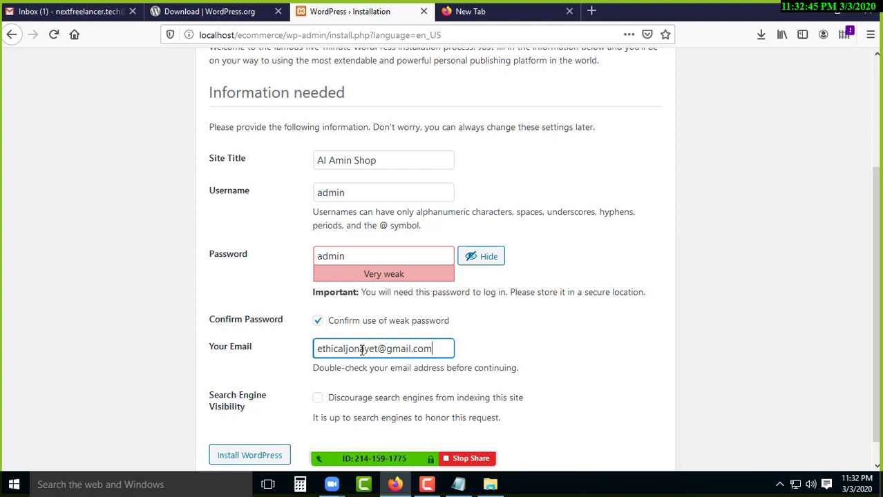
scroll(365, 333, down, 1)
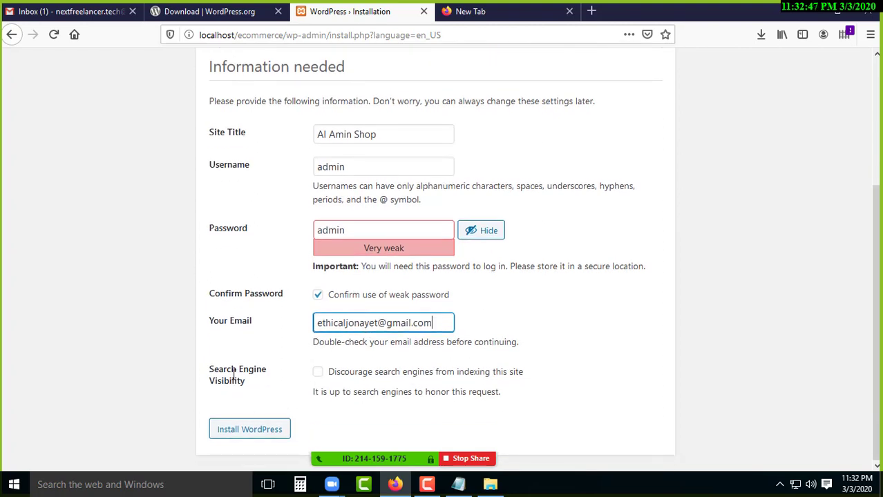
mouse_move(234, 377)
mouse_down()
mouse_move(233, 367)
mouse_move(246, 381)
mouse_up()
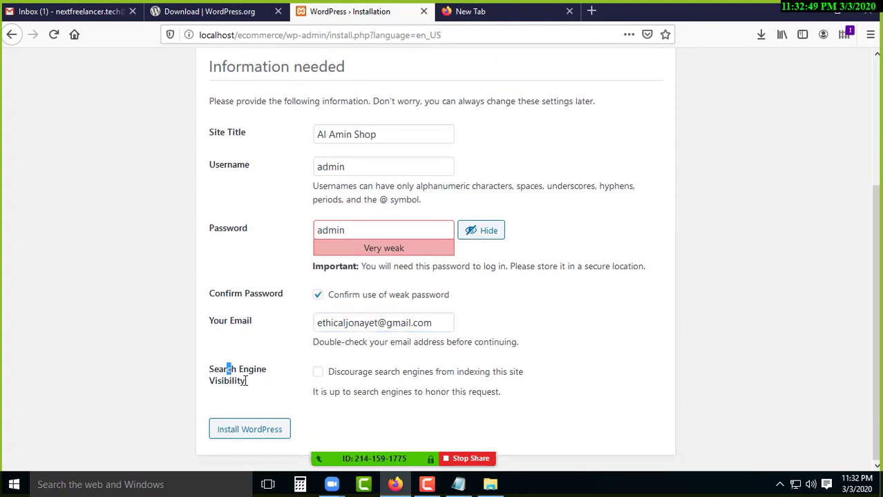
click(245, 381)
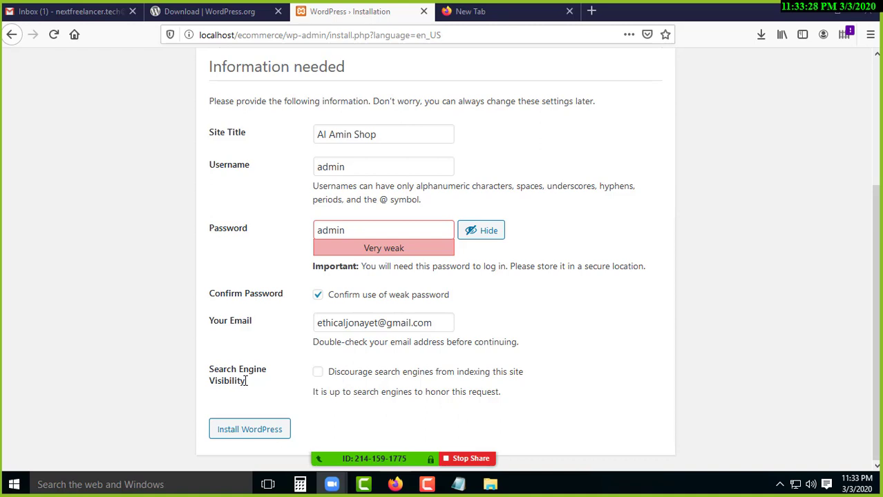
Search Google for nextfreelancer in the blank tab and browse the results.
click(470, 11)
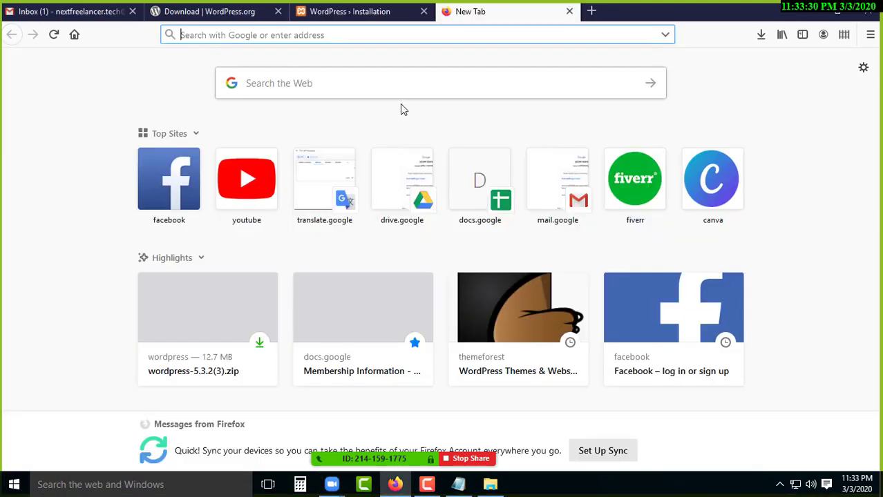
text(nextfre)
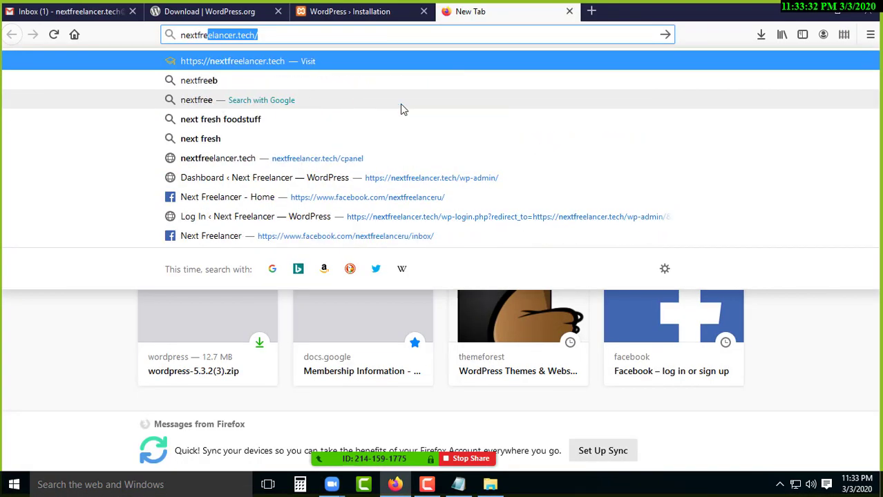
text(elance)
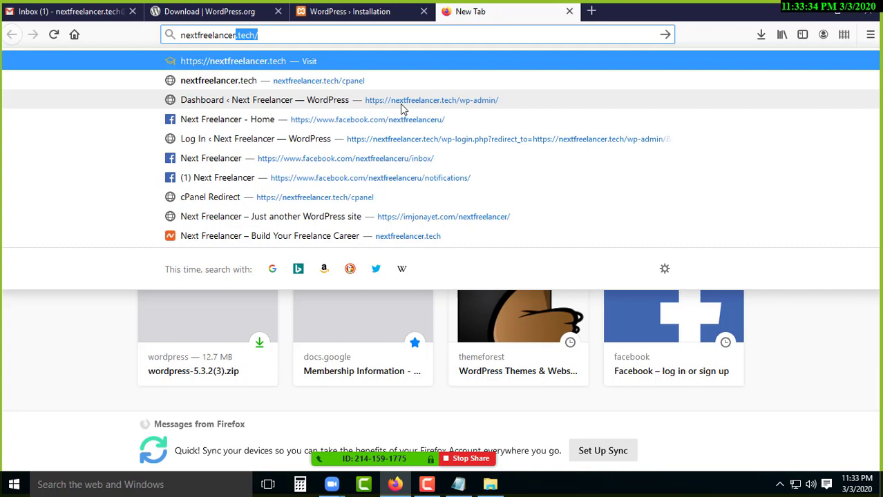
text(r)
key(BackSpace)
key(Return)
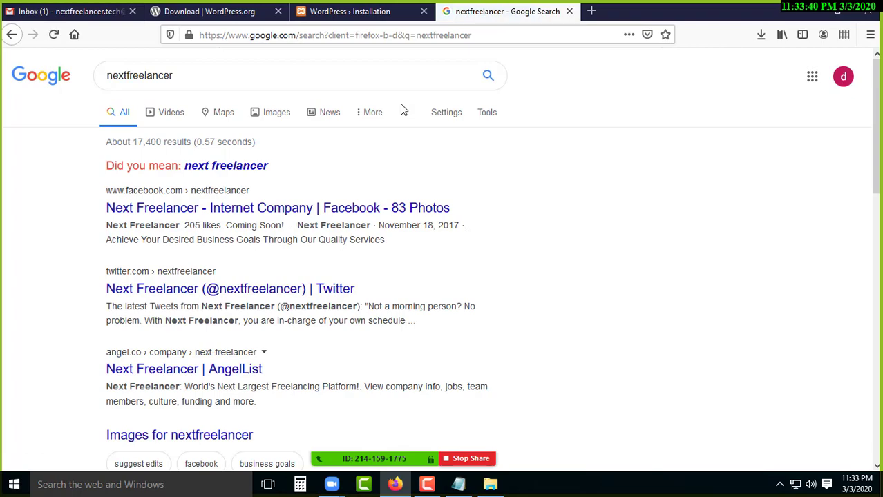
scroll(327, 178, down, 3)
scroll(329, 182, down, 2)
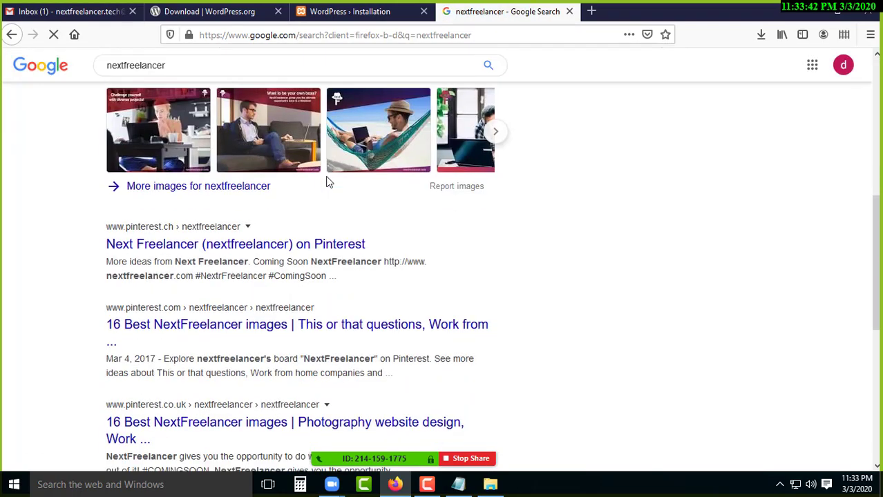
scroll(321, 189, down, 4)
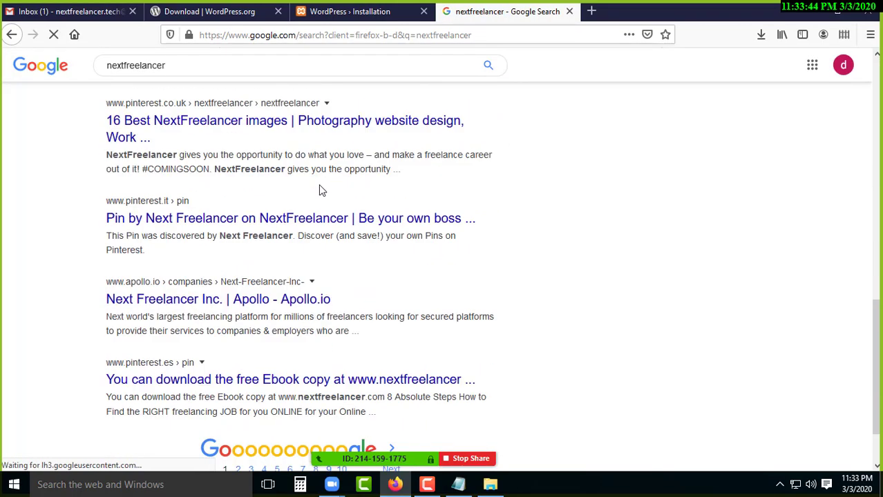
scroll(206, 351, down, 1)
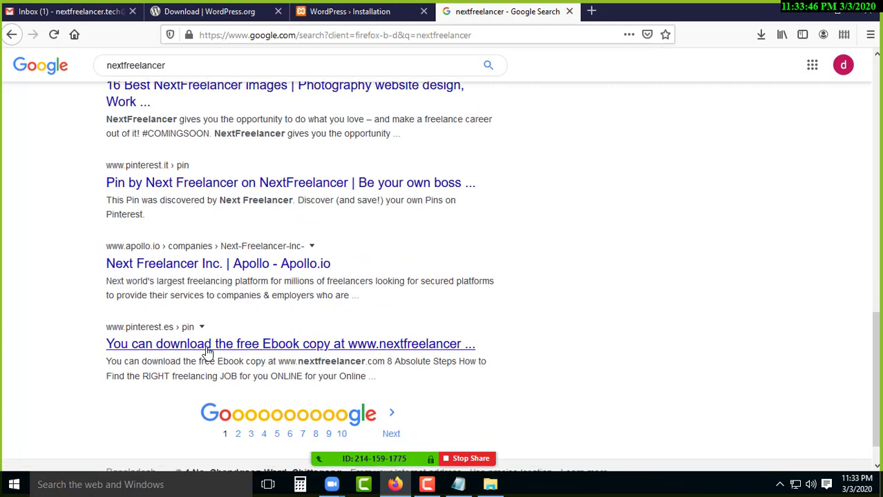
scroll(206, 351, up, 10)
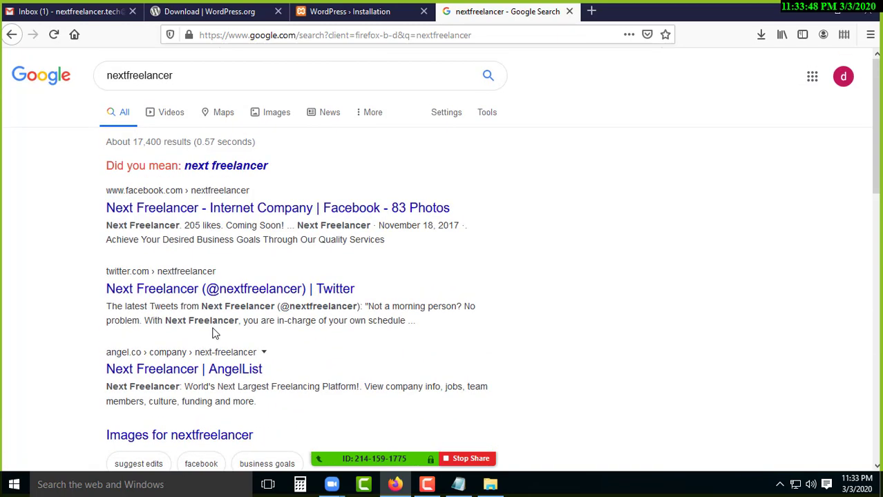
Search for 'next freelancer.tech' via the suggested spelling, then close that results tab.
click(235, 171)
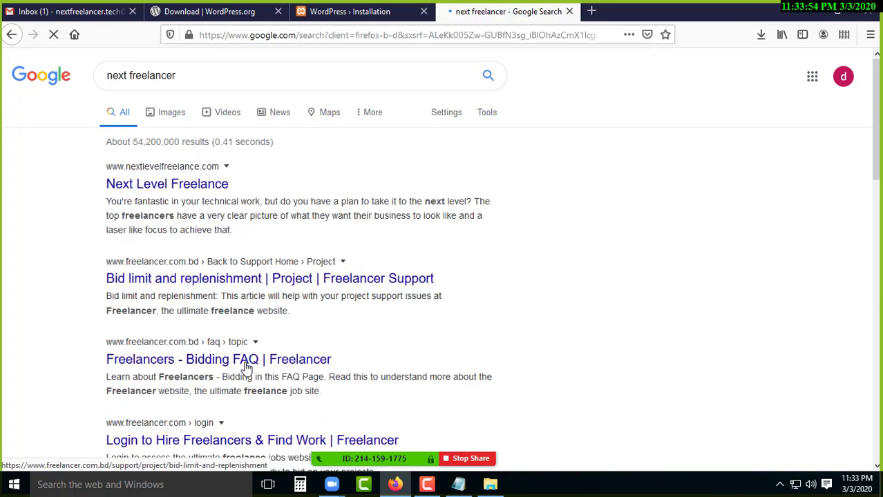
click(237, 77)
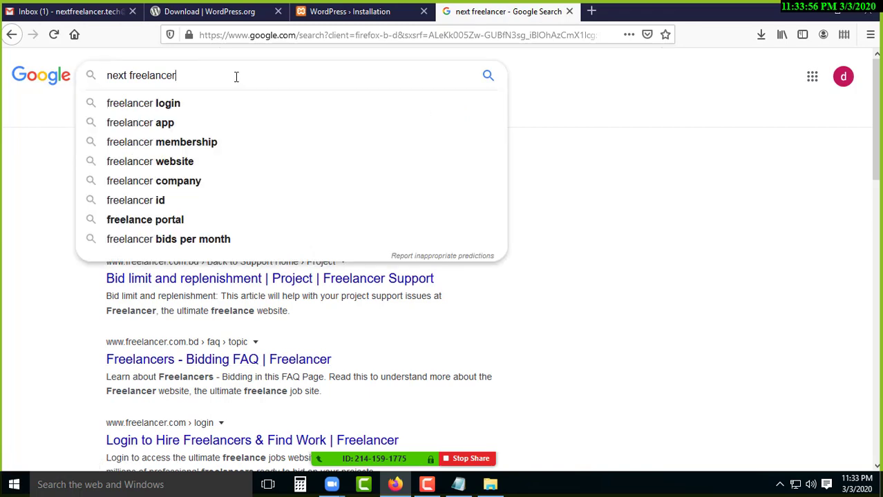
text(.tech)
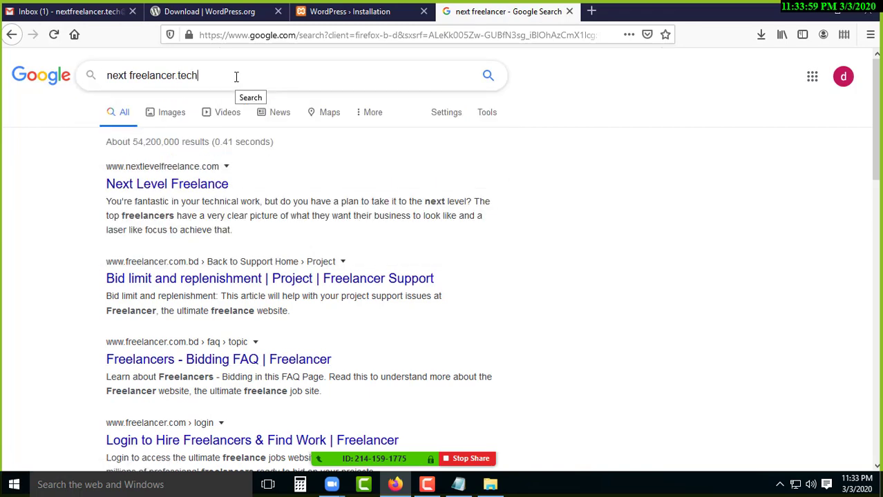
key(Return)
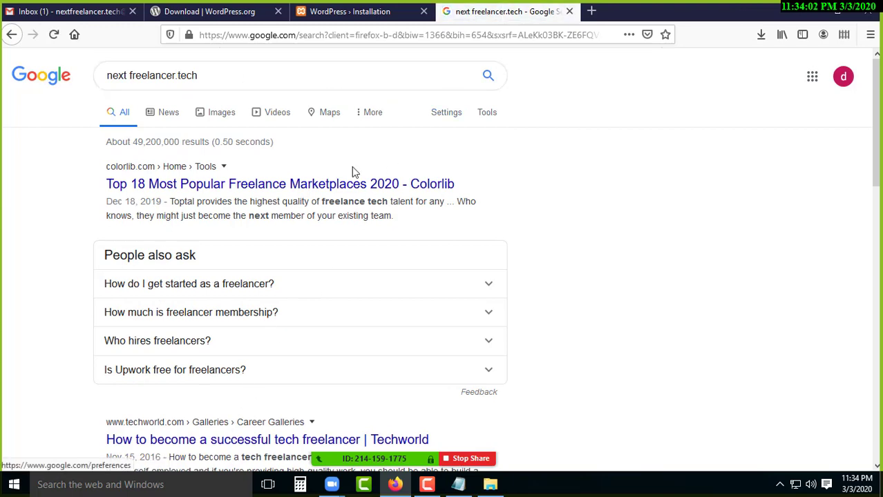
middle_click(531, 19)
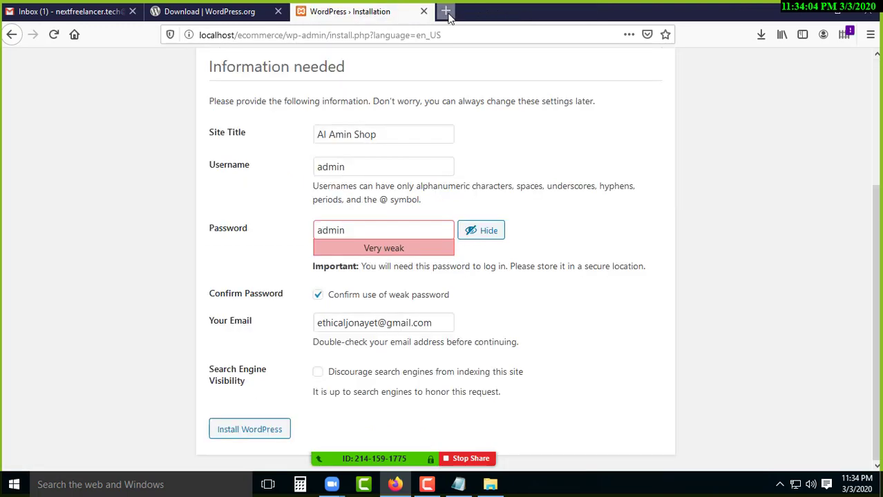
Load nextfreelancer.tech in a new tab.
click(446, 13)
text(next)
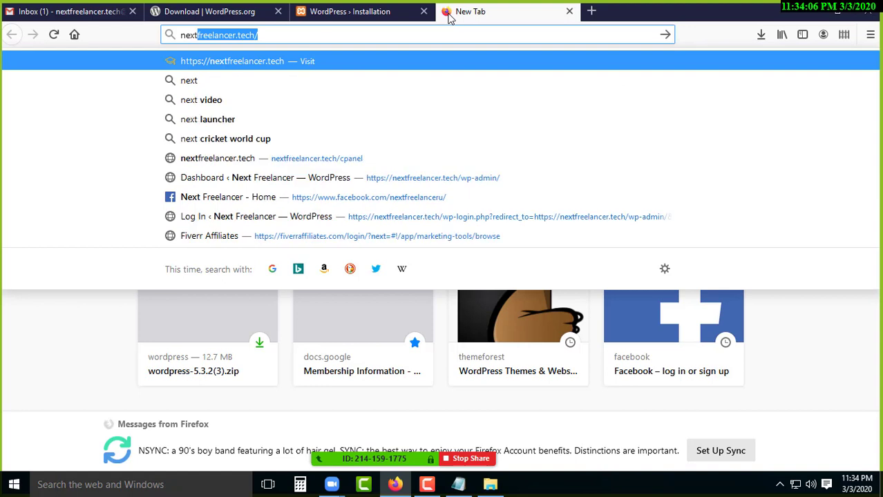
key(Return)
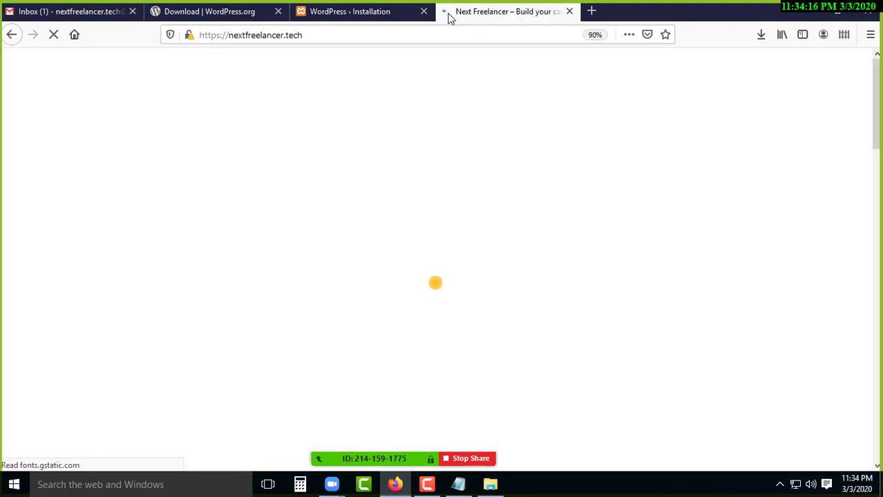
Copy localhost/ecommerce from the installer tab's address bar into a fresh new tab.
click(387, 11)
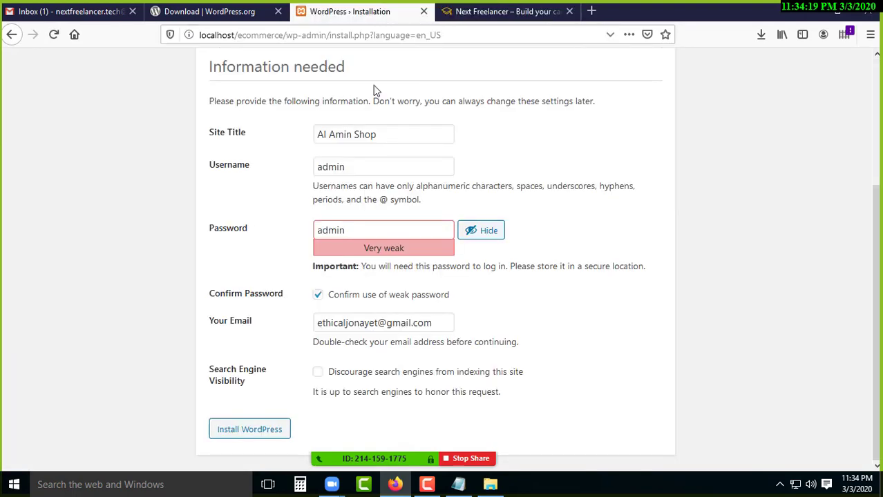
drag(284, 35, 202, 35)
right_click(216, 35)
click(238, 75)
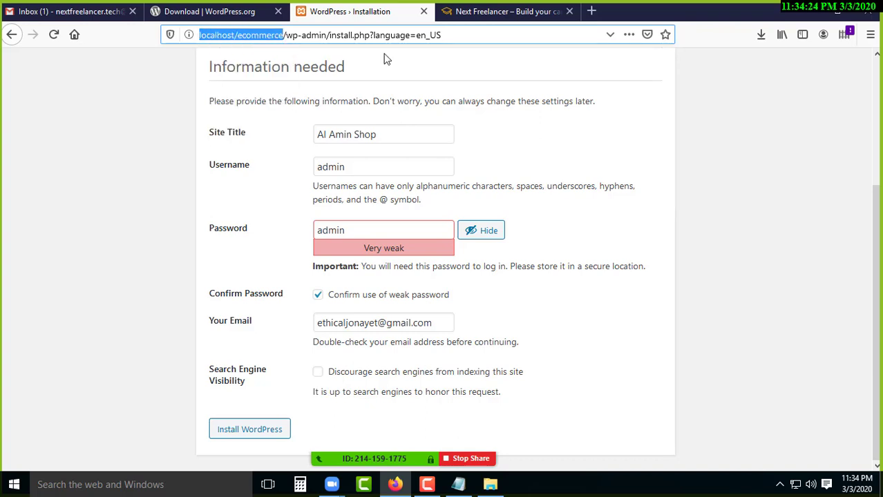
click(592, 12)
Paste and load localhost/ecommerce, then submit the address again from another tab.
key(ctrl+v)
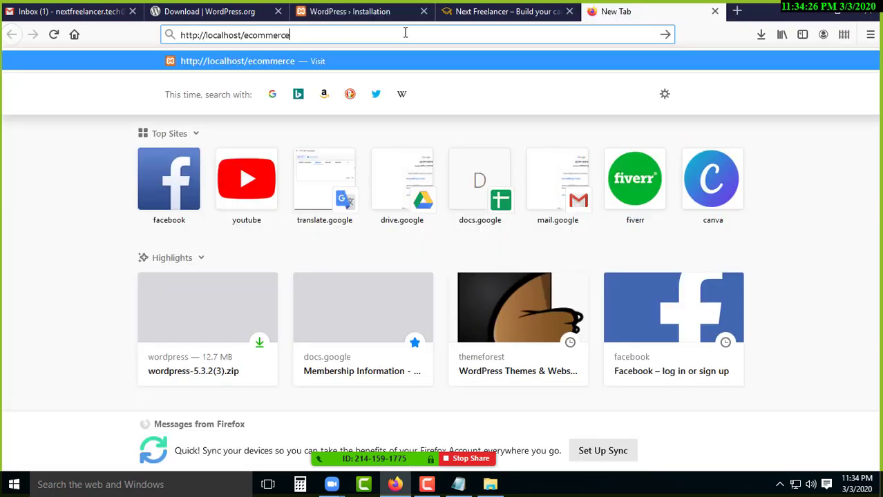
click(335, 62)
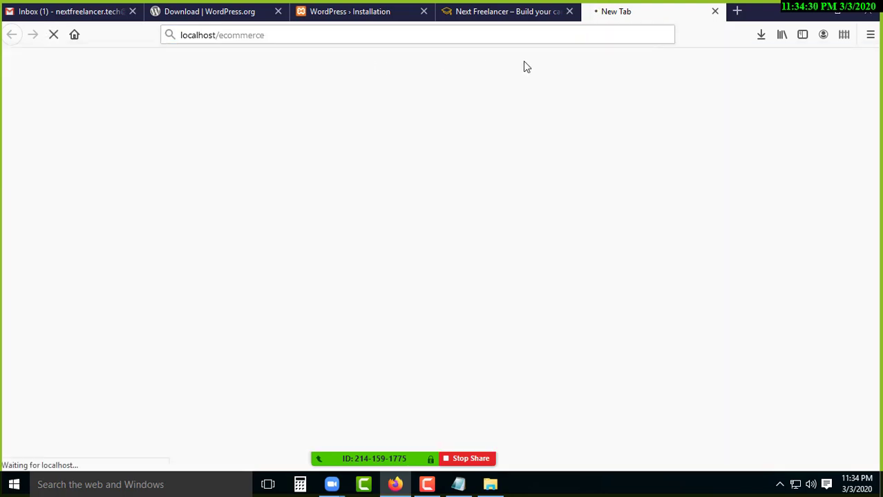
drag(275, 35, 179, 36)
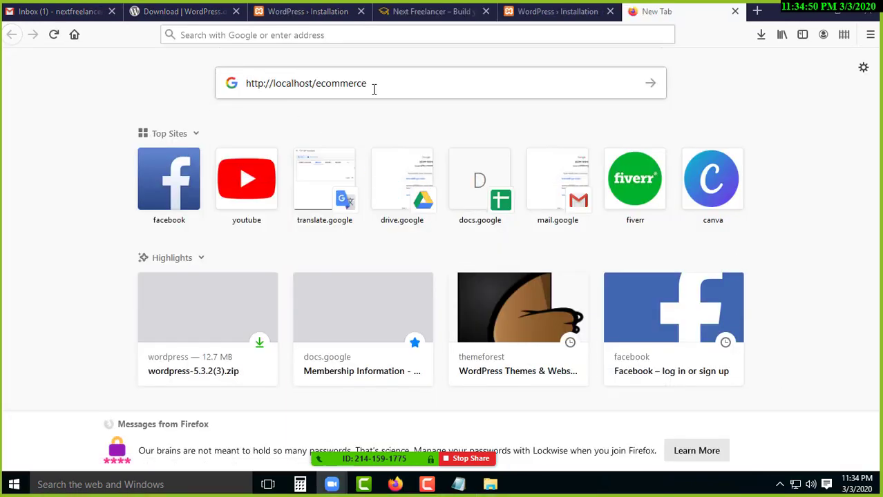
click(385, 86)
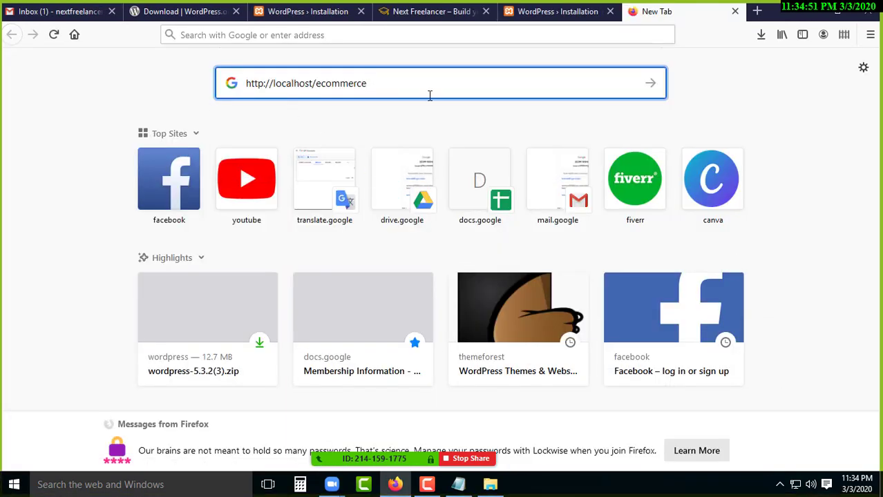
key(Return)
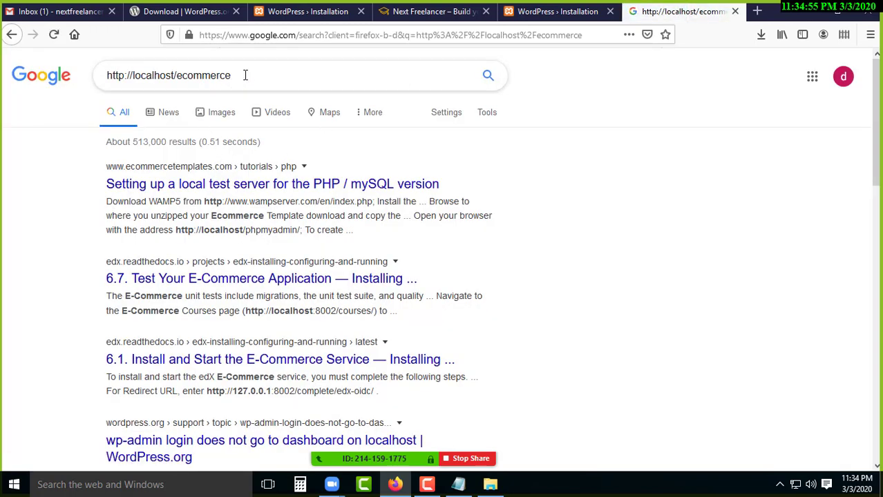
Rerun the localhost/ecommerce search, then close the Google and duplicate installer tabs.
drag(241, 76, 98, 76)
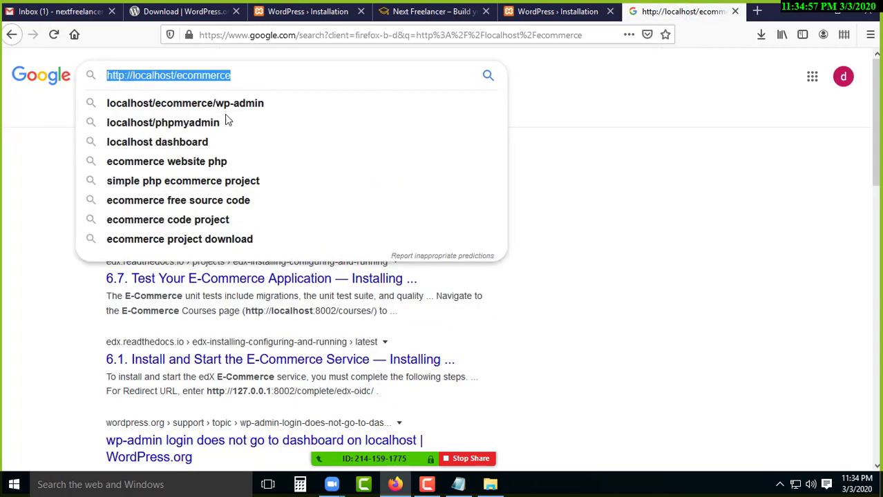
key(Return)
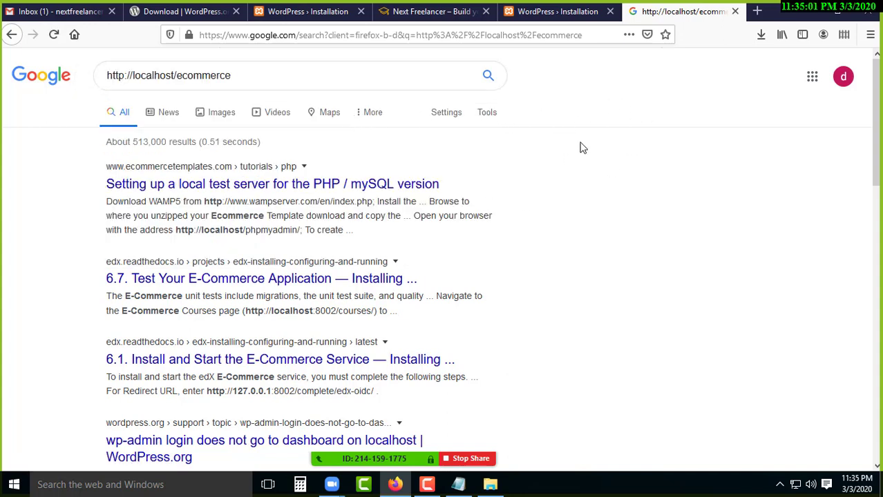
click(735, 12)
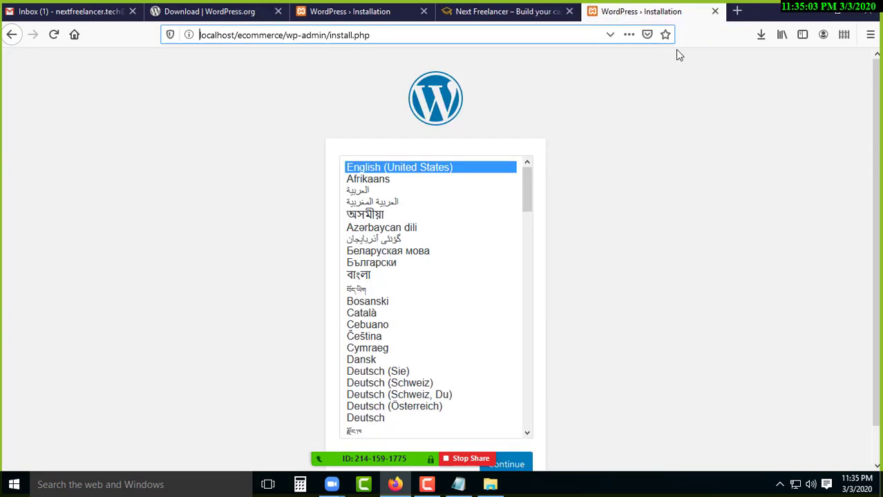
click(714, 12)
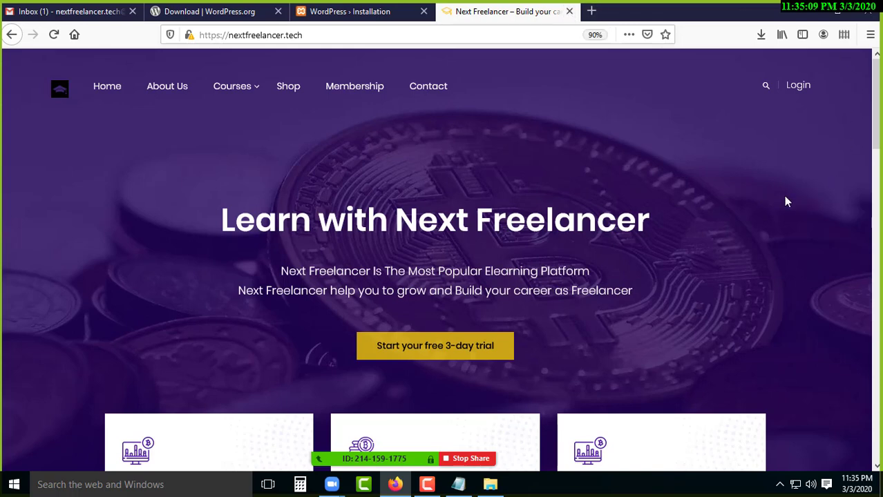
Stop Apache from the XAMPP tray menu, keeping MySQL running, and return to the installer tab.
click(779, 484)
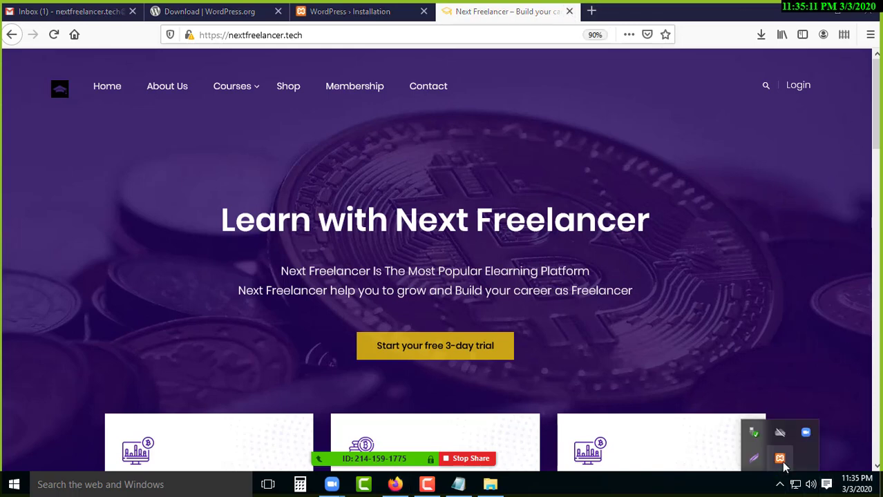
right_click(783, 463)
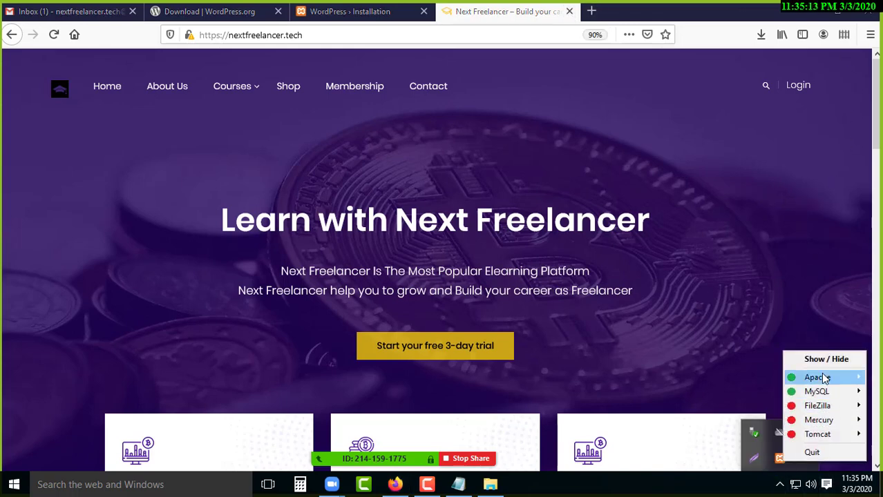
mouse_move(824, 379)
click(758, 379)
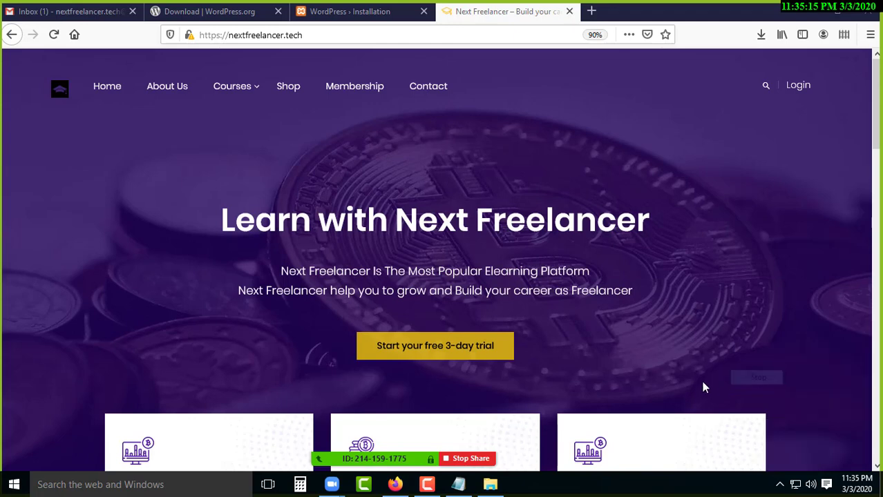
click(781, 476)
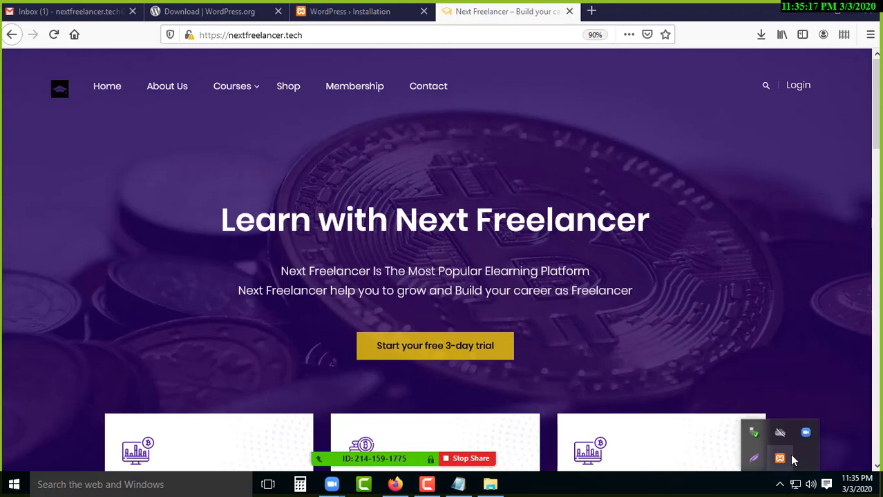
right_click(780, 459)
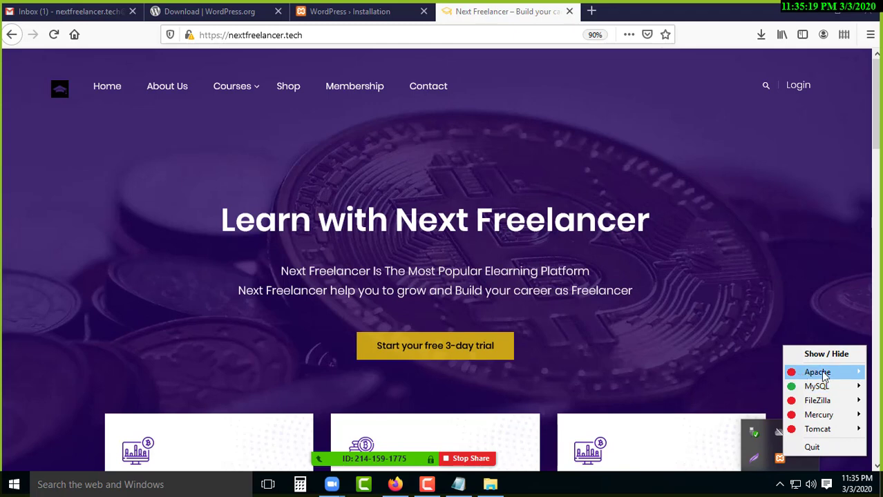
click(408, 27)
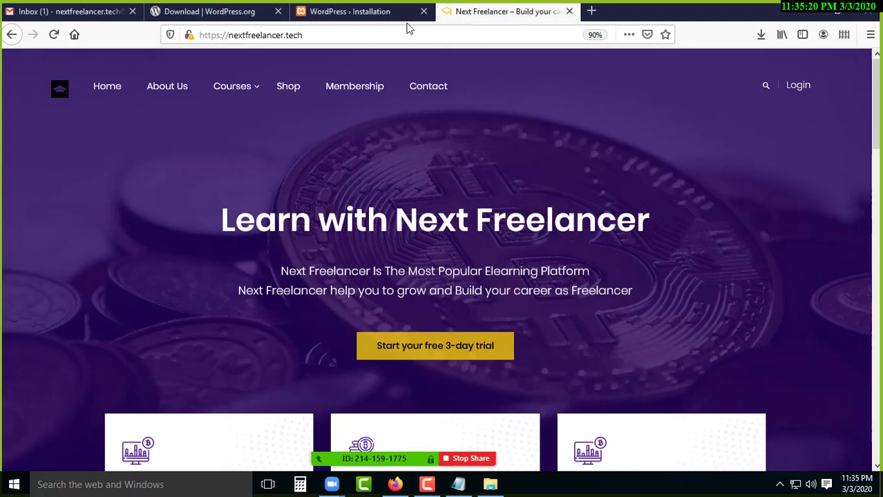
click(361, 14)
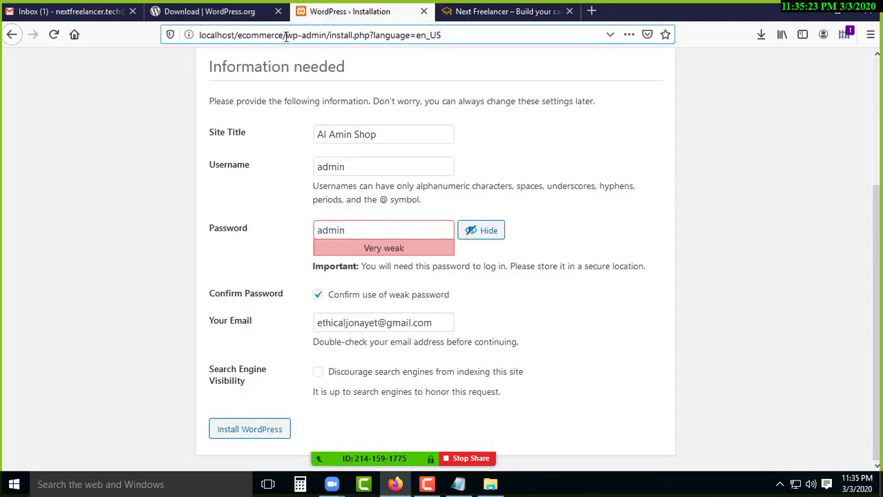
Copy localhost/ecommerce from the address bar and load it in a new tab.
drag(286, 35, 229, 34)
right_click(233, 36)
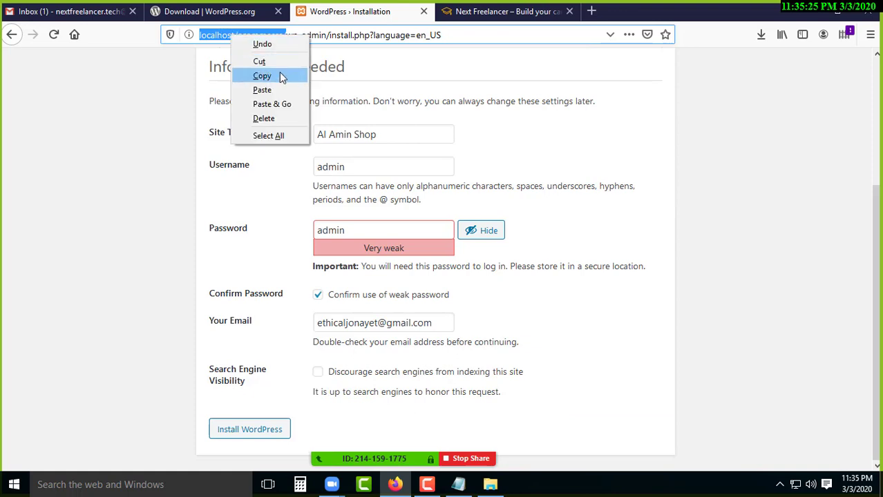
click(277, 75)
key(ctrl+t)
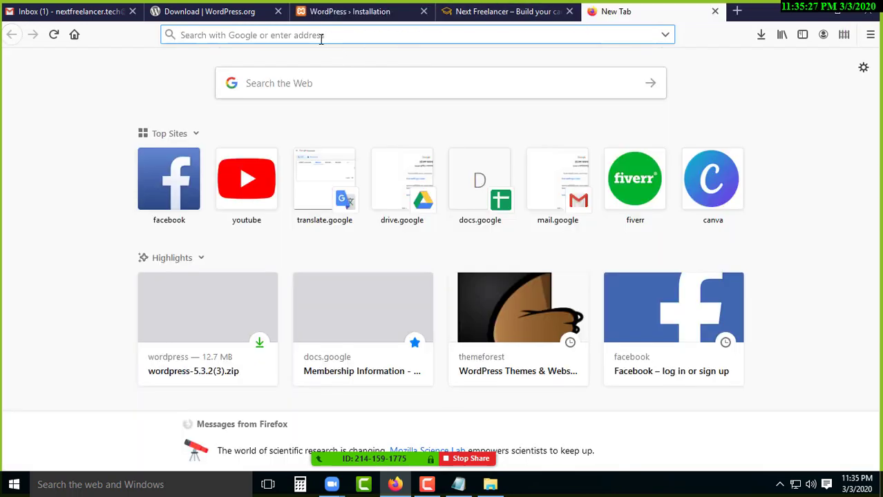
key(ctrl+v)
key(Return)
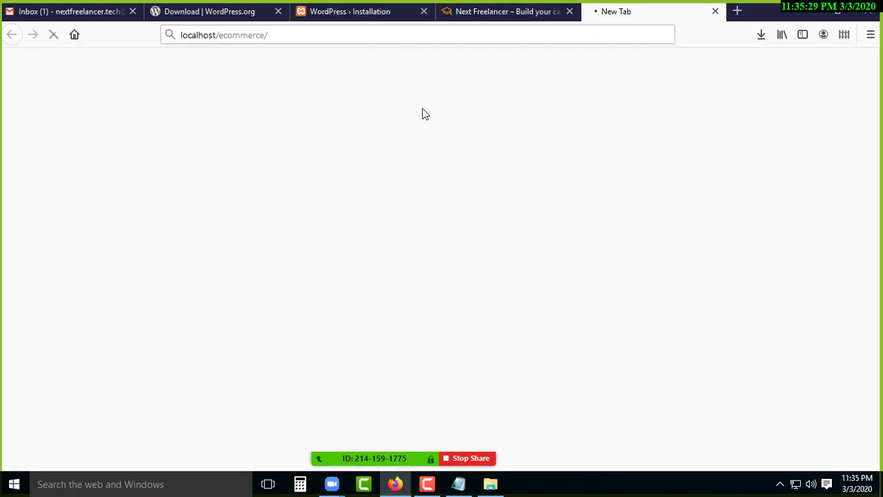
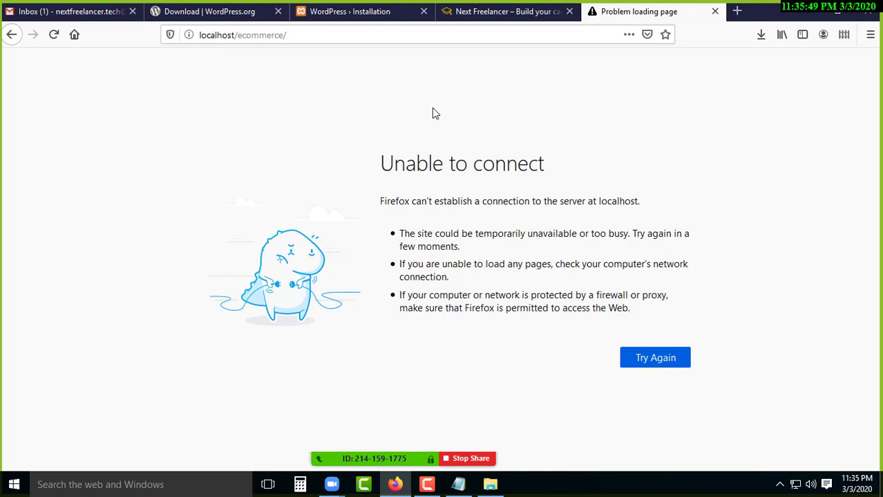
Toggle the Search Engine Visibility option on the installation form, leaving indexing allowed.
click(320, 15)
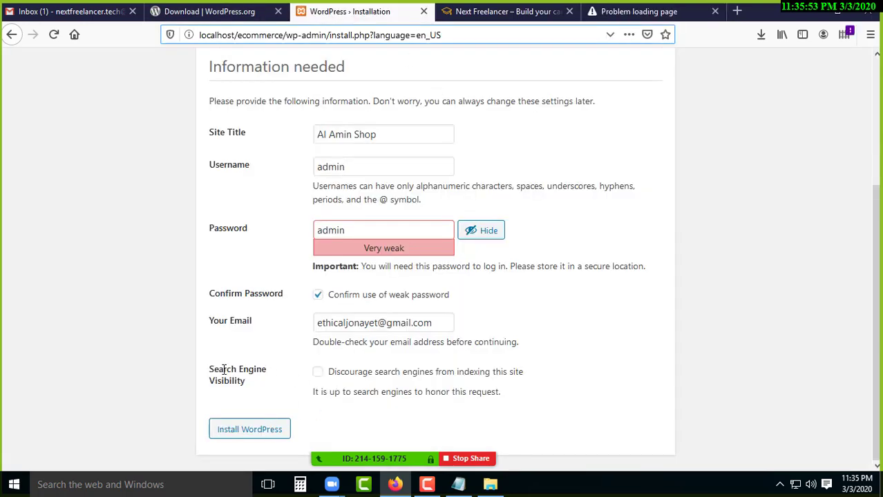
drag(223, 370, 252, 382)
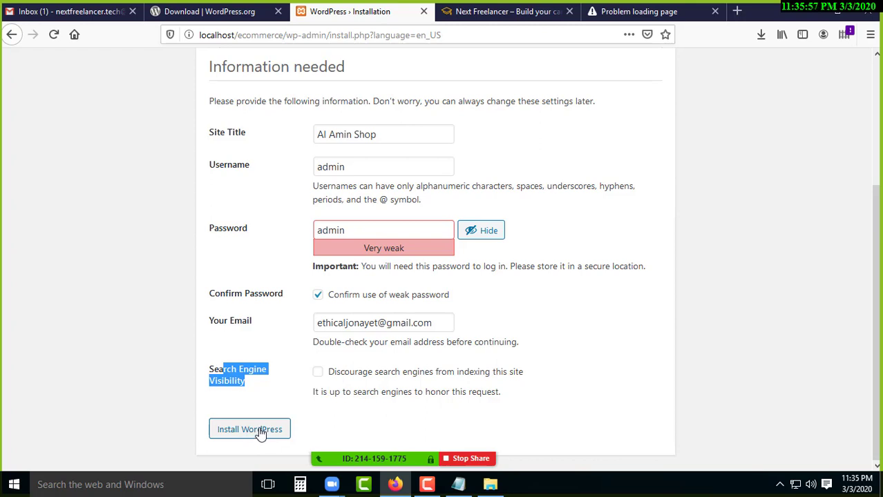
click(164, 357)
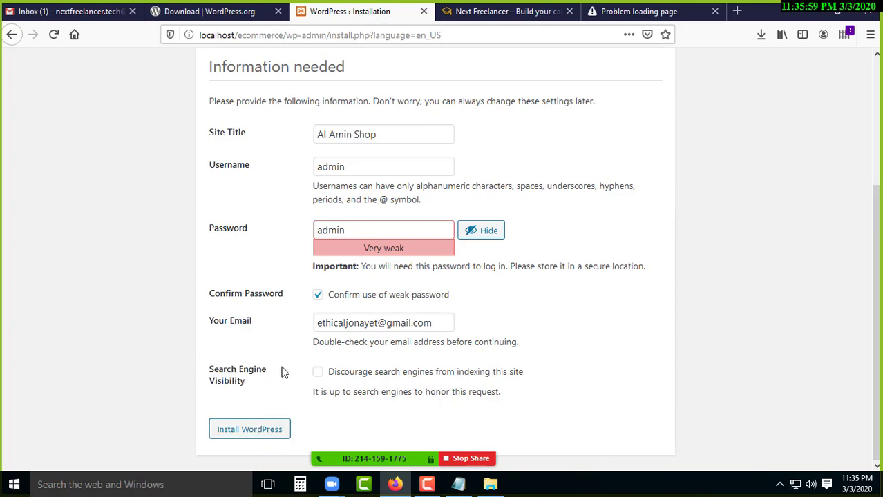
click(319, 373)
click(317, 376)
click(317, 374)
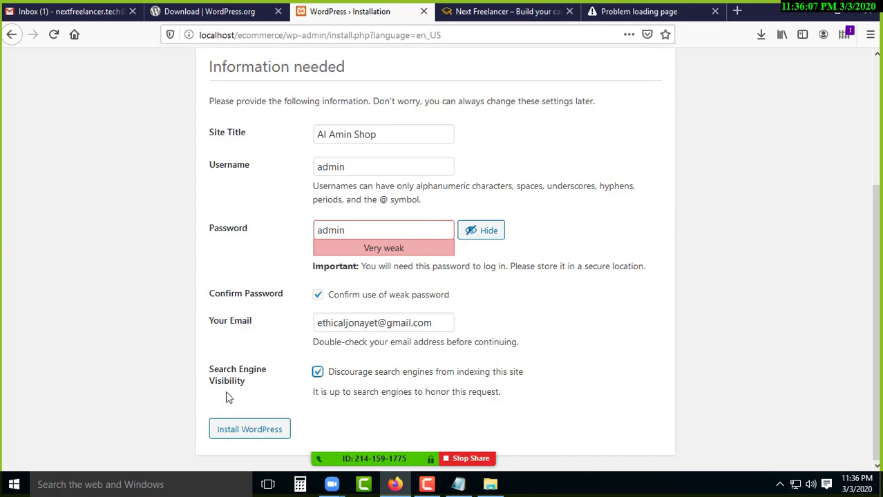
key(space)
Start the Apache web server from the XAMPP tray menu.
click(774, 488)
right_click(779, 458)
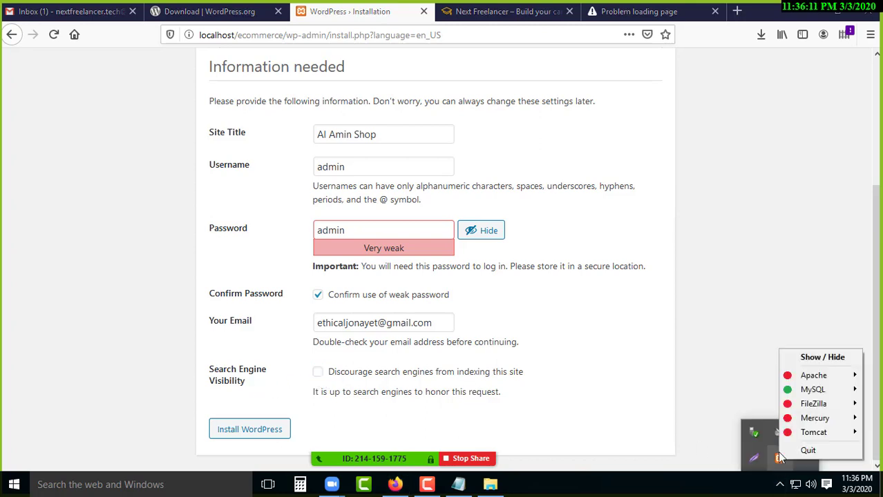
mouse_move(803, 379)
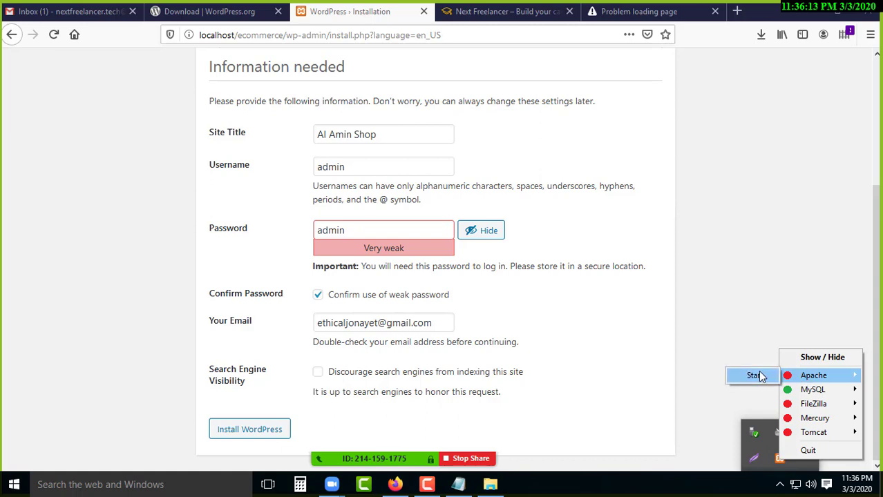
click(748, 376)
click(779, 485)
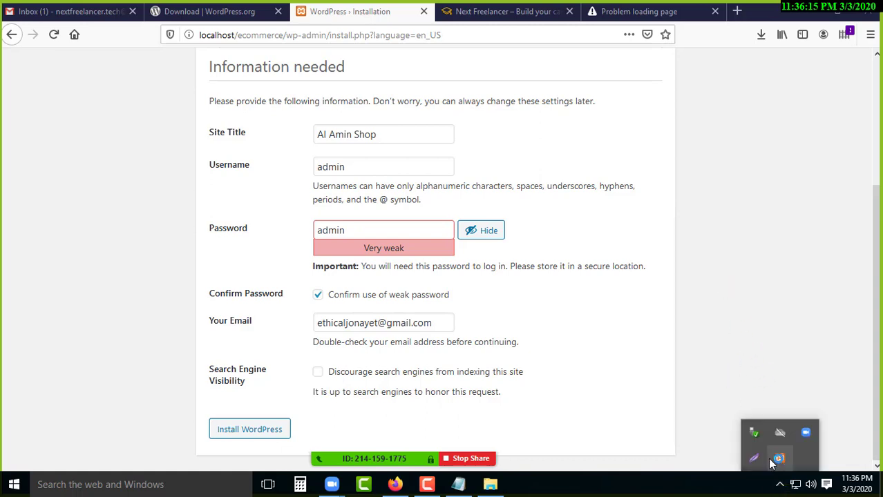
right_click(779, 458)
click(568, 158)
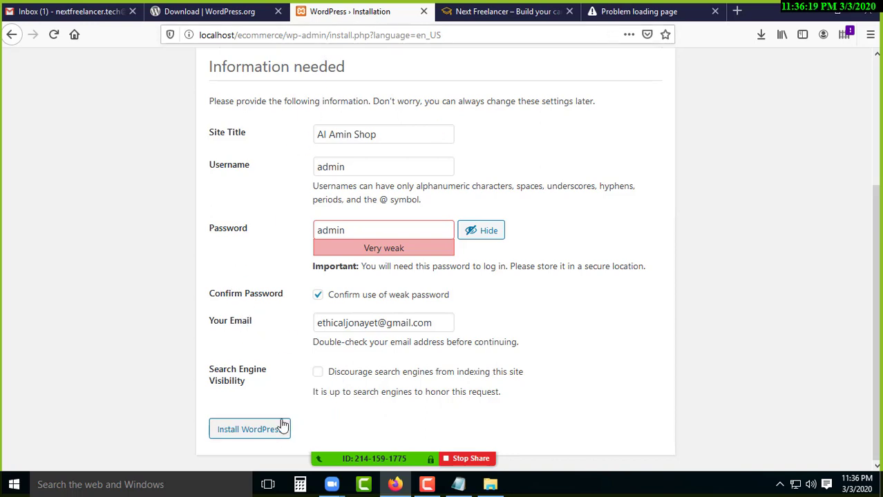
Run the WordPress installation and wait for the Success! page.
click(244, 431)
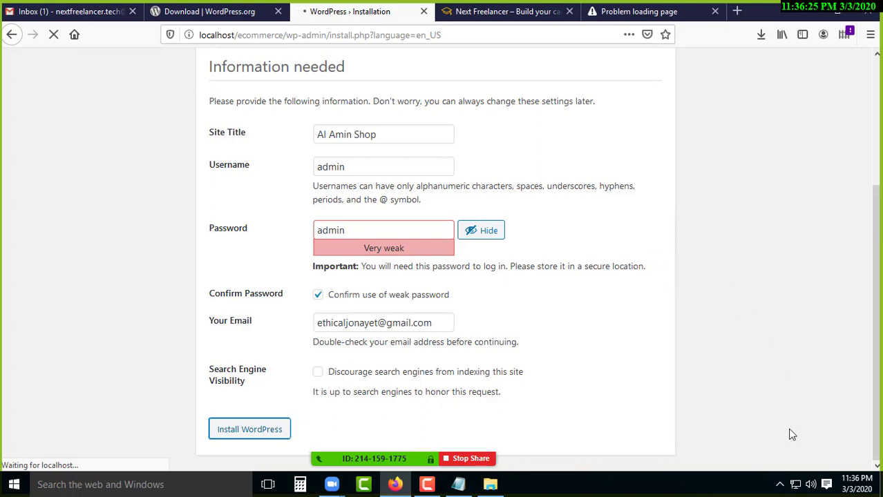
click(779, 485)
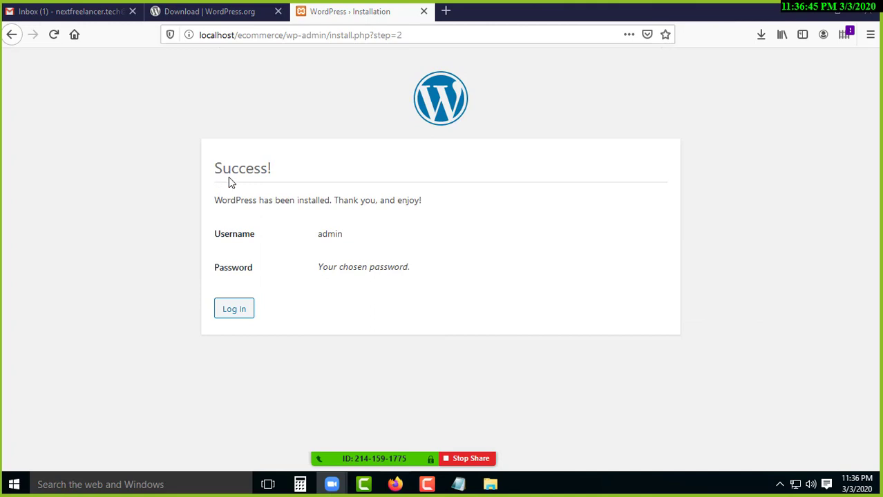
drag(230, 181, 258, 169)
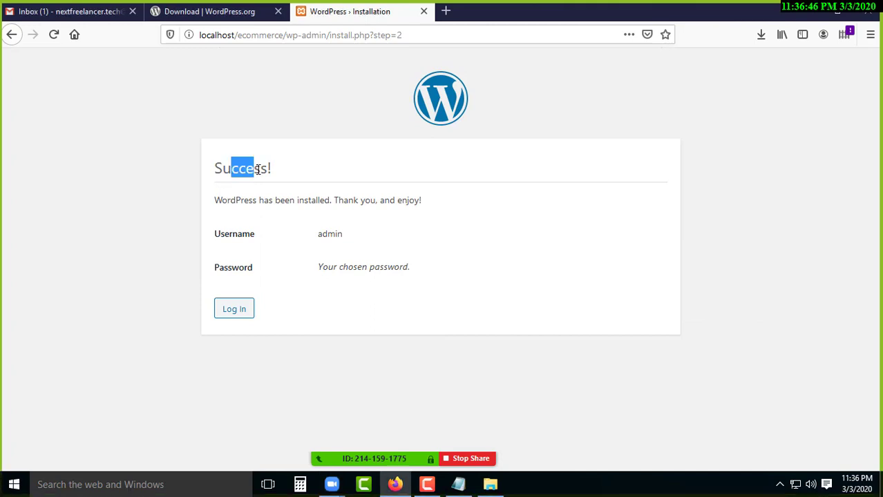
Open a new blank Firefox tab next to the installation success page.
click(147, 183)
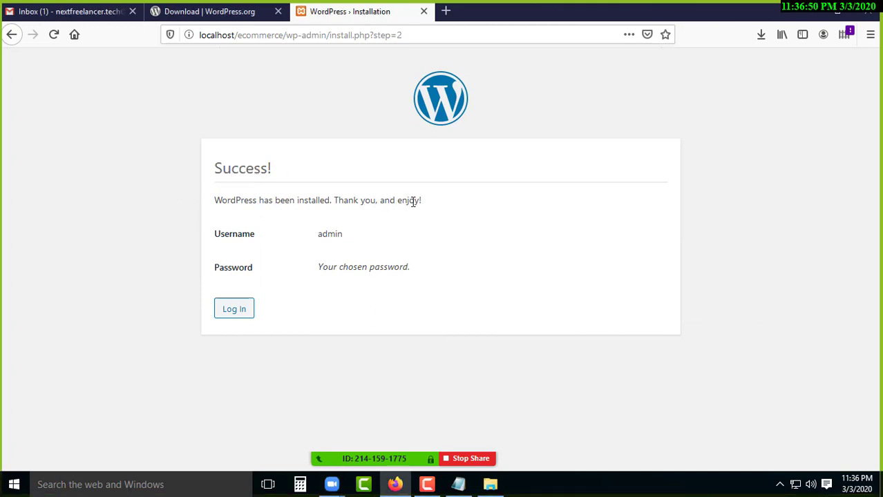
click(284, 35)
click(173, 95)
click(446, 13)
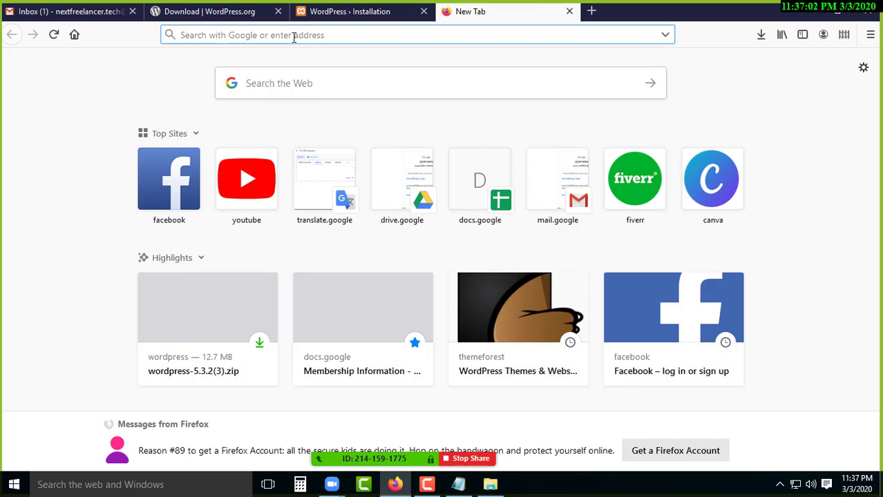
Load localhost, open the ecommerce site and scroll through its home page.
text(loc)
key(Right)
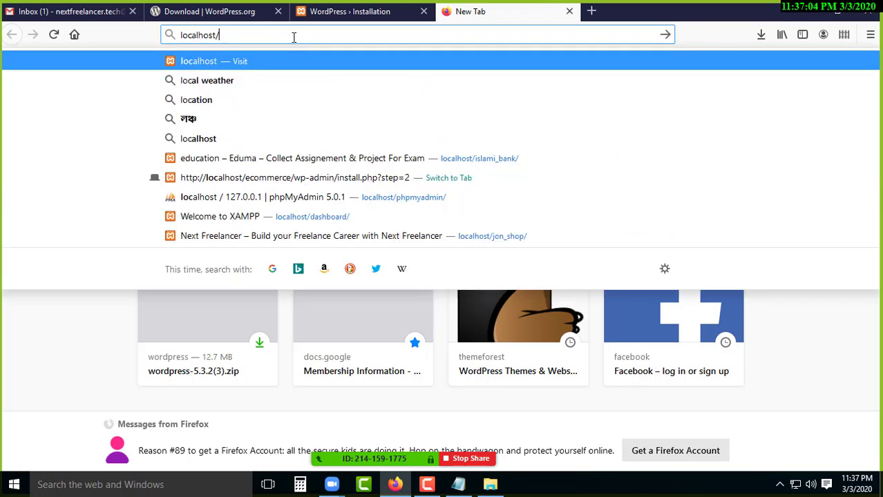
key(Return)
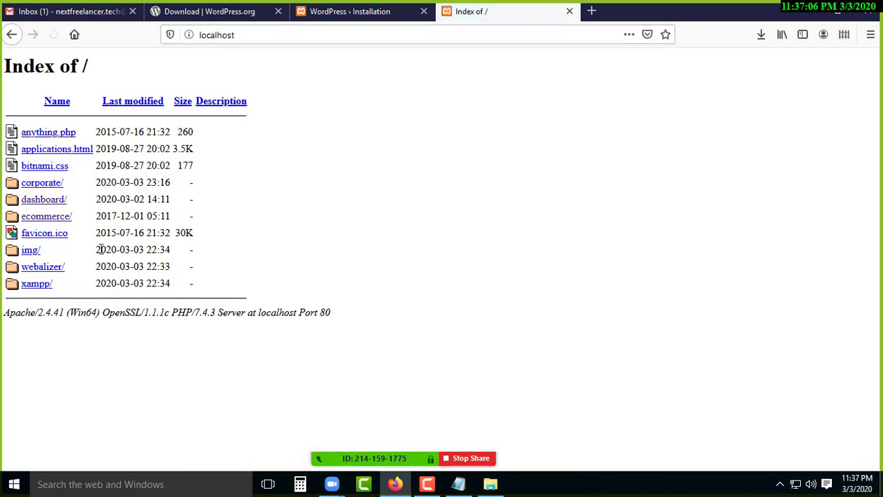
click(47, 218)
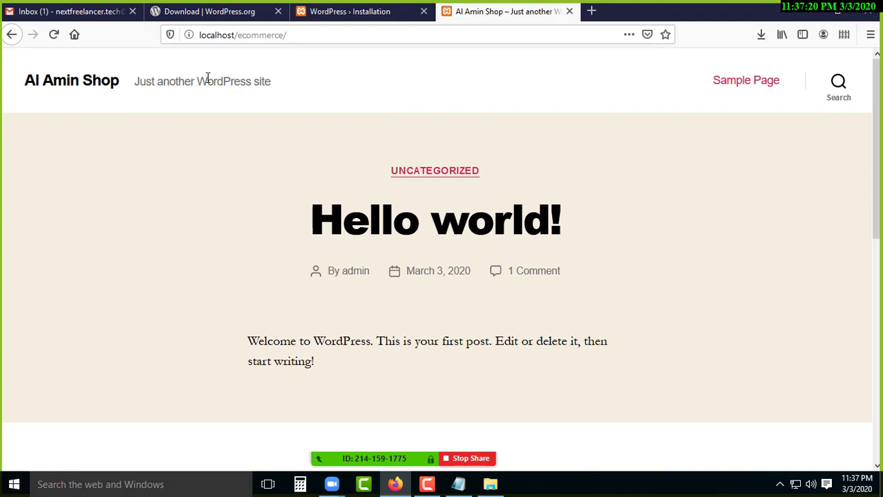
drag(164, 83, 271, 85)
click(154, 233)
scroll(457, 249, down, 7)
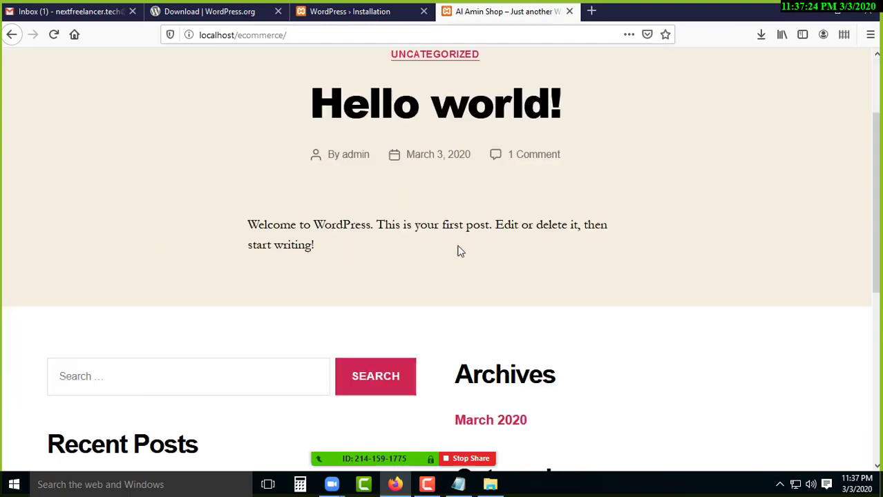
scroll(337, 321, up, 10)
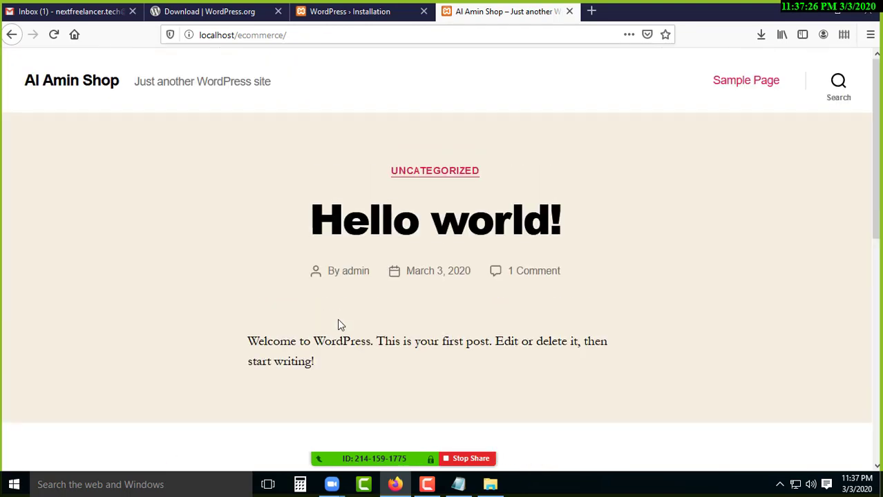
scroll(339, 321, down, 10)
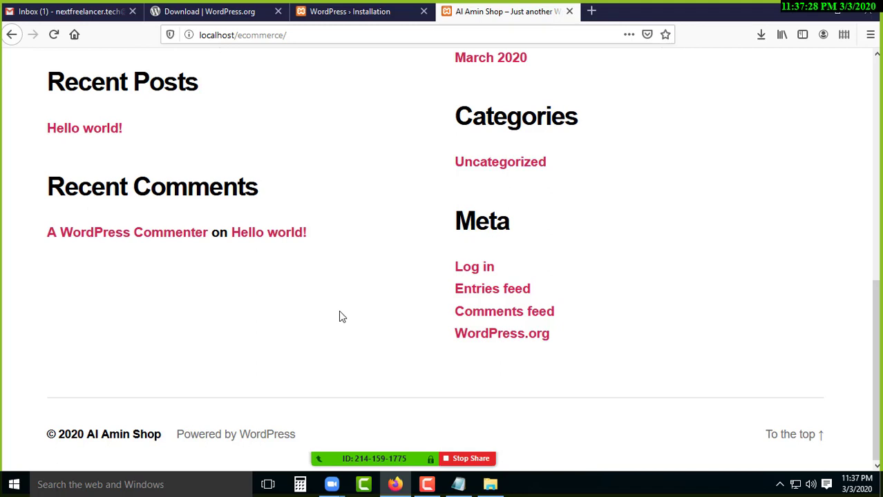
scroll(340, 317, up, 10)
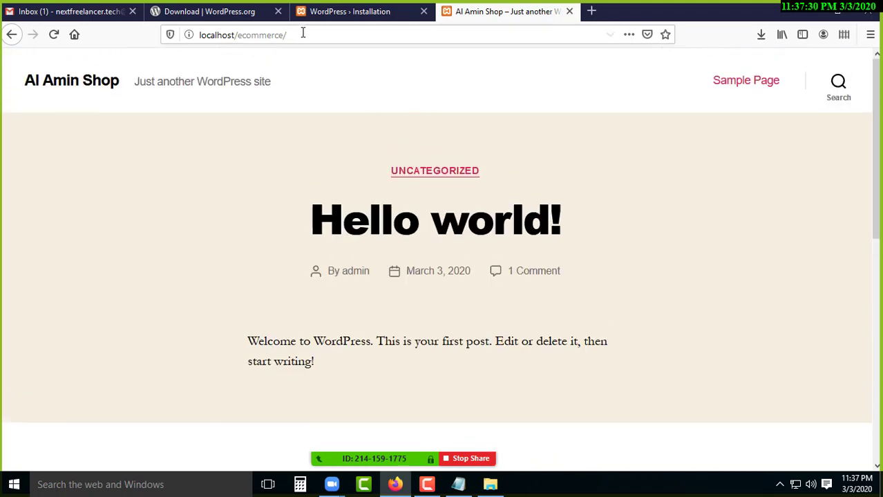
Copy the localhost/ecommerce/ site address and minimize Firefox to reach the notes.
click(303, 33)
right_click(303, 35)
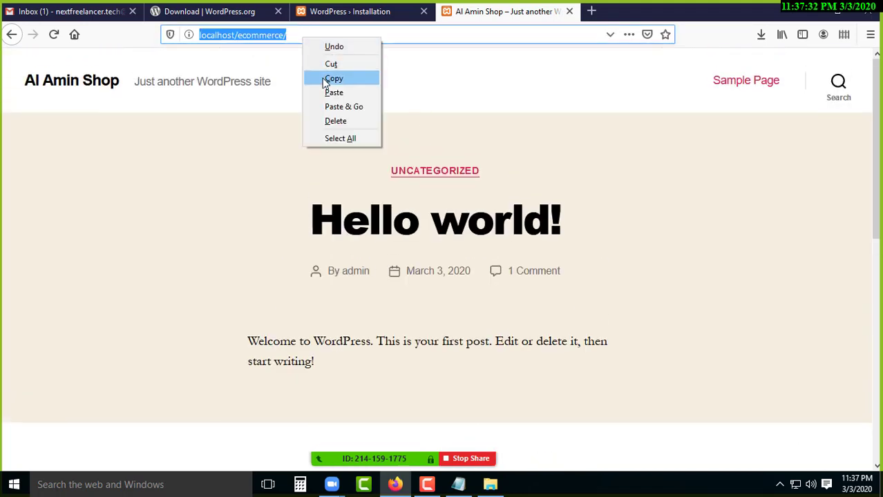
click(333, 79)
click(798, 10)
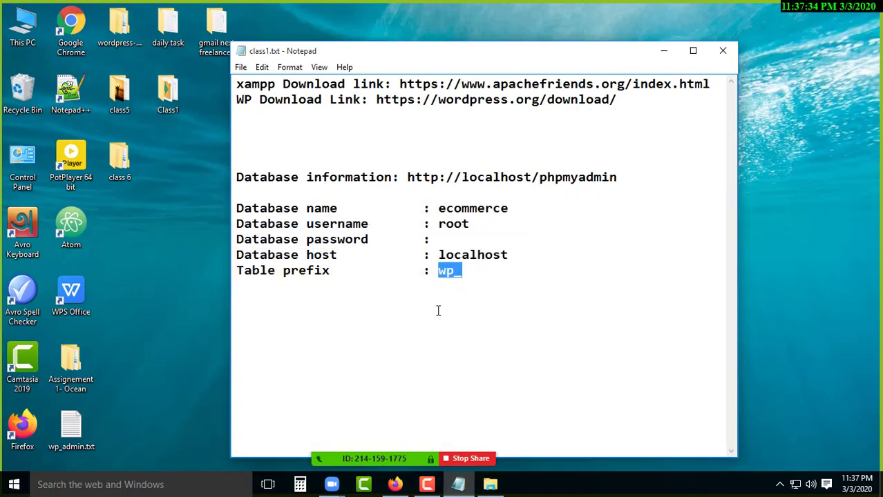
Add a 'Site link:' line with the pasted site address, then begin an 'Administrator/admin lin' line.
click(479, 274)
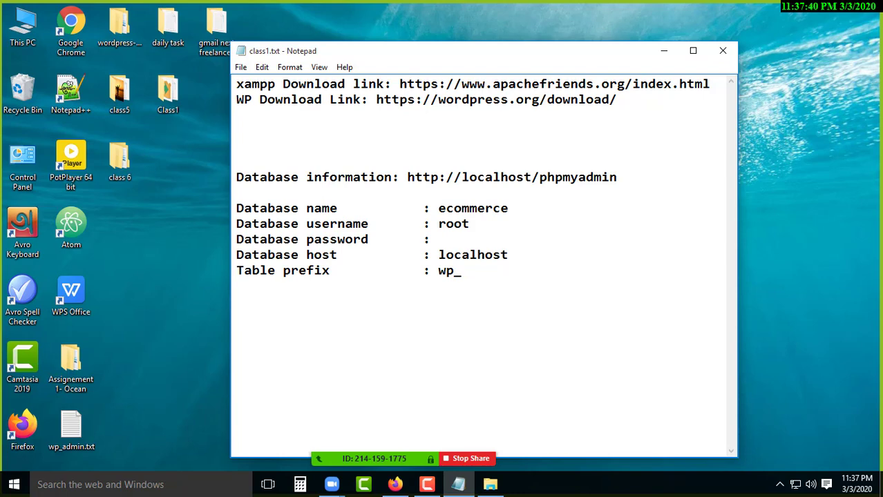
text(Site link:)
key(ctrl+v)
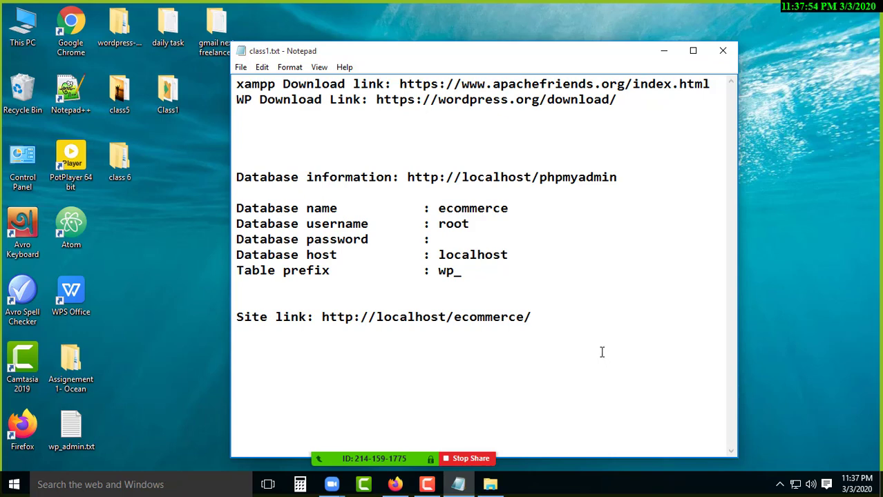
key(Return)
text(Administ)
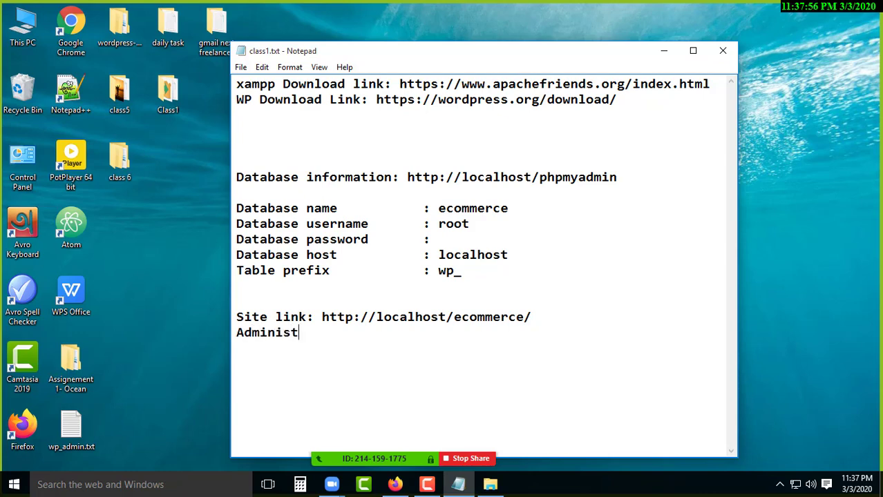
text(rator/admin)
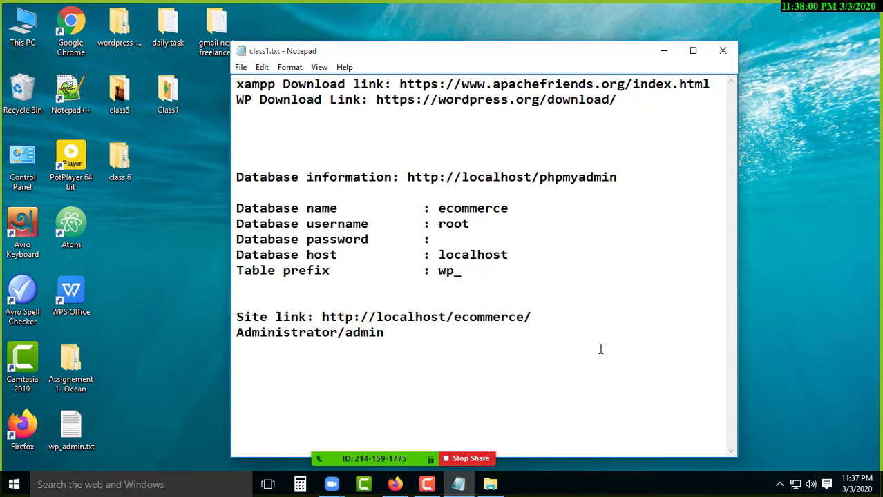
text( link:)
Complete the admin line as the site URL followed by 'wp-admin'.
drag(322, 316, 533, 318)
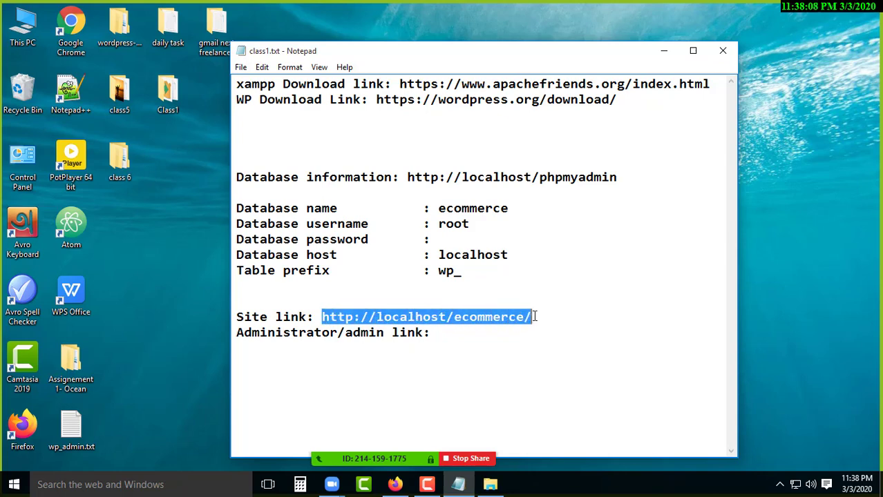
right_click(500, 319)
click(546, 185)
click(484, 336)
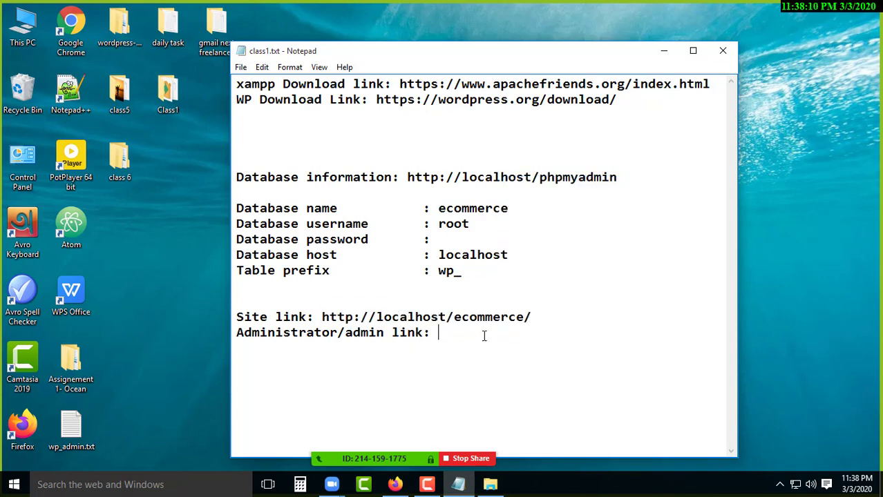
key(ctrl+v)
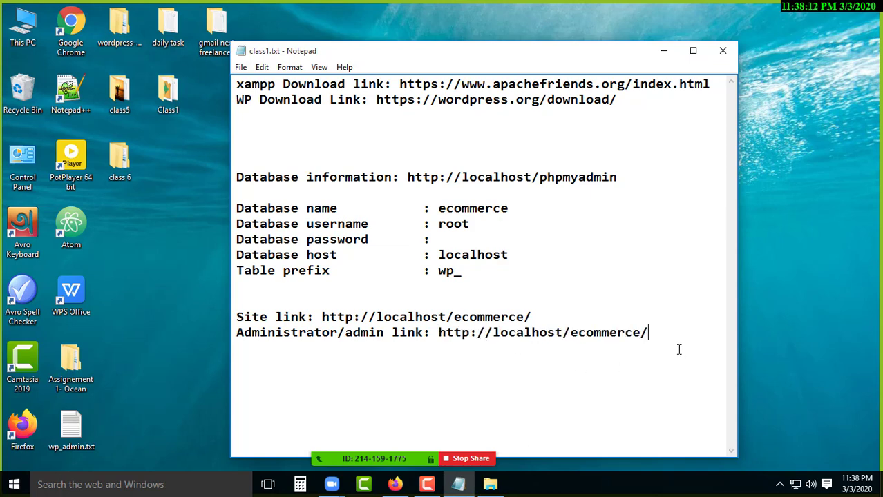
text(wp-admin)
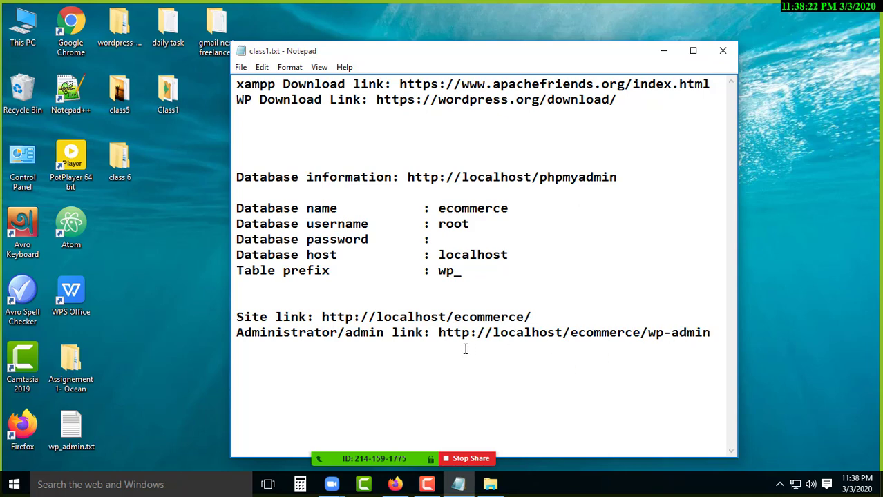
drag(438, 333, 713, 334)
right_click(684, 333)
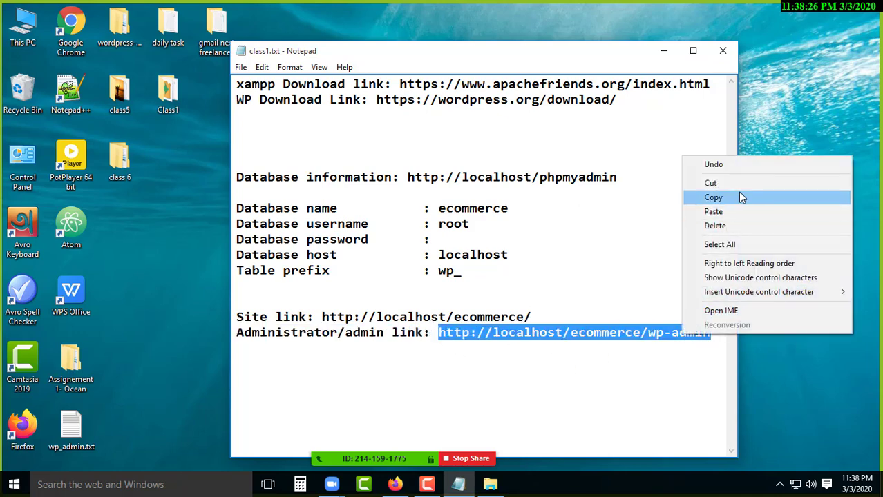
click(739, 197)
click(398, 485)
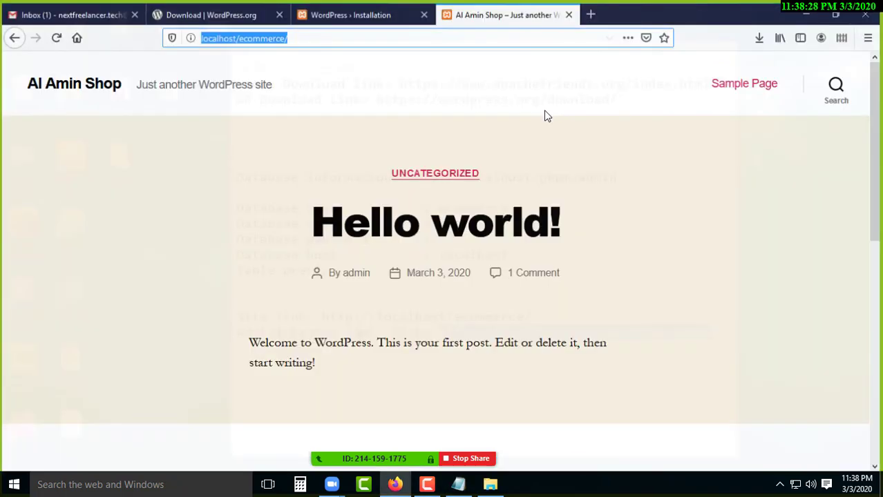
Load the copied wp-admin link in a new tab to reach the login page.
click(591, 11)
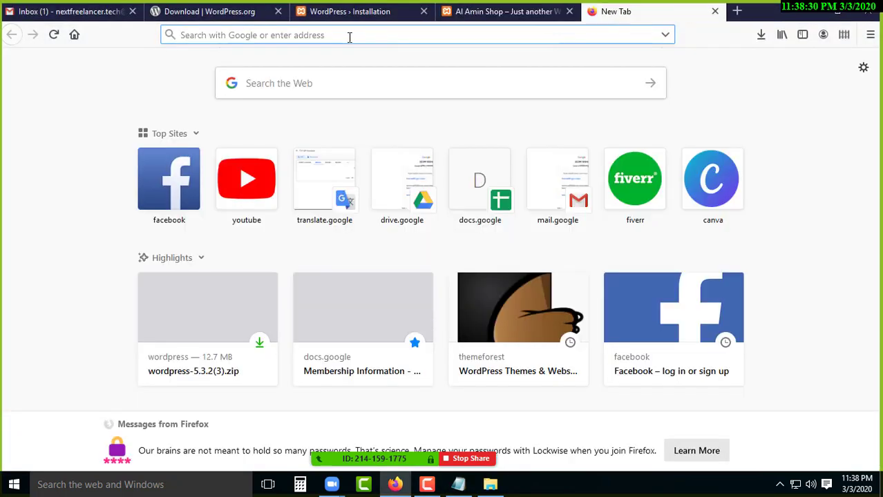
key(ctrl+v)
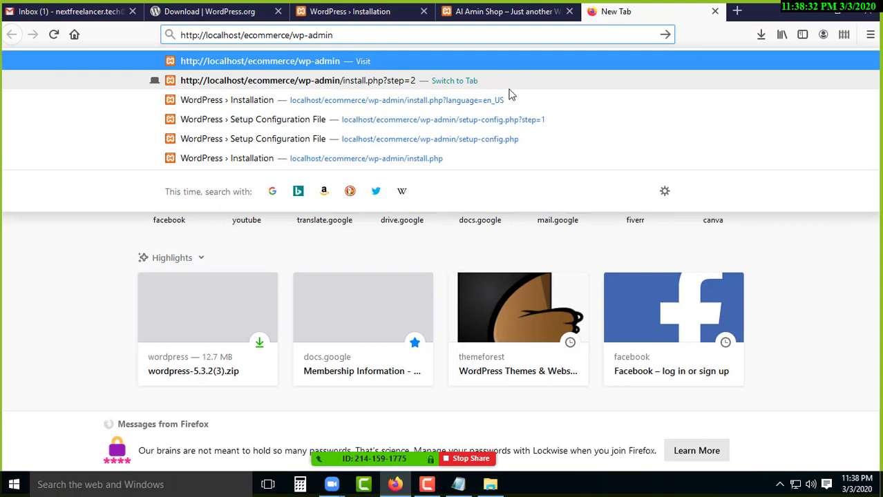
key(Return)
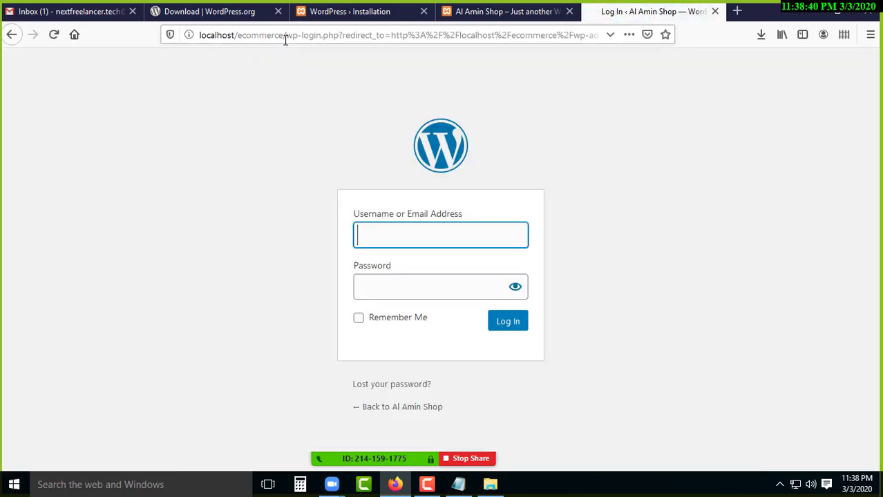
Enter the administrator username and password and tick Remember Me.
click(380, 232)
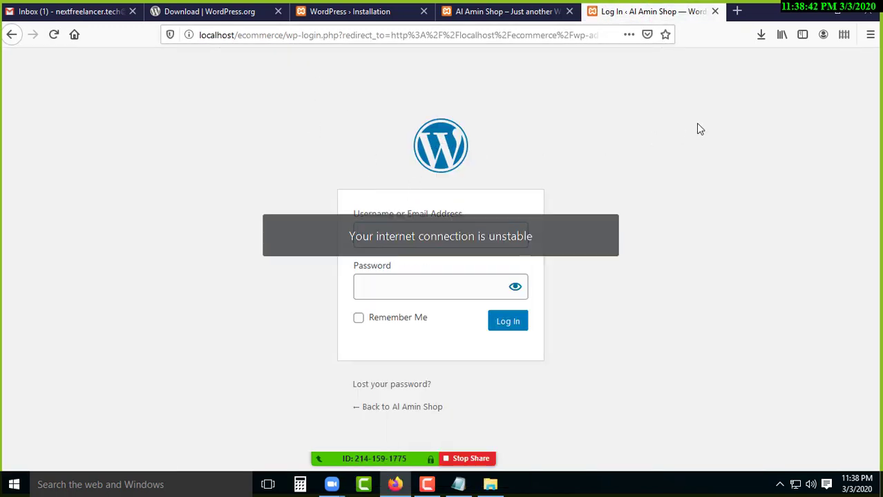
drag(443, 158, 194, 195)
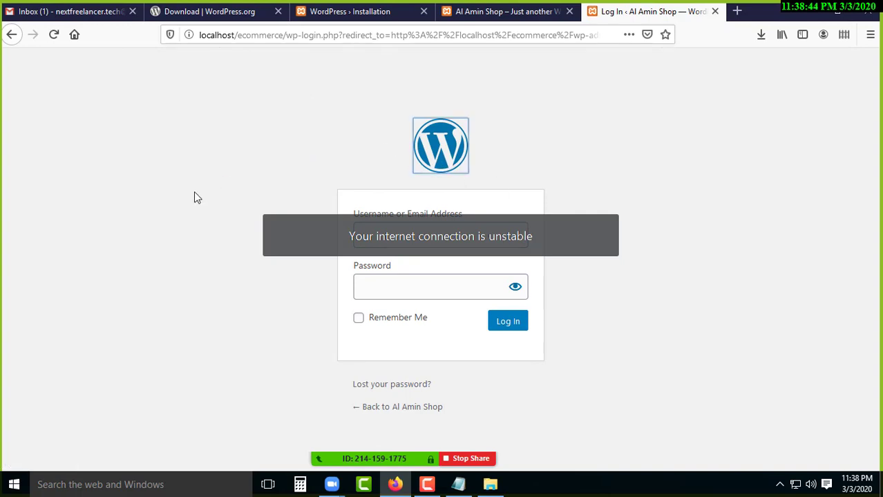
click(435, 235)
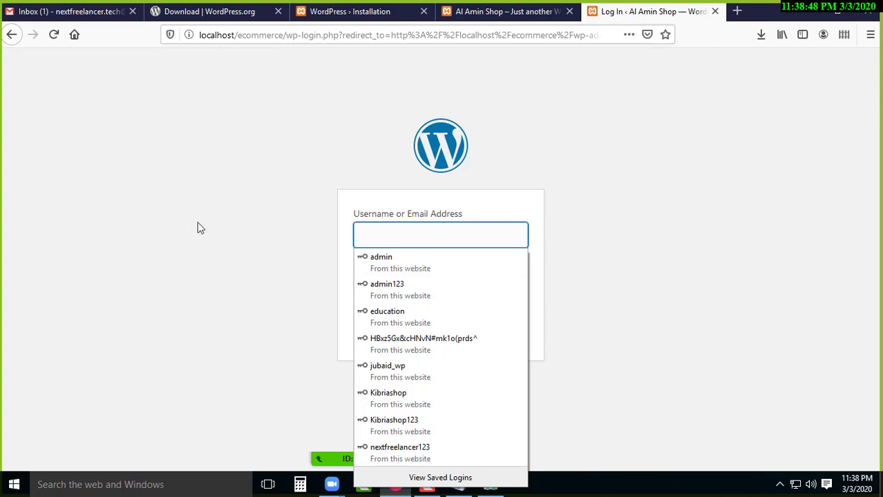
click(396, 235)
text(admin)
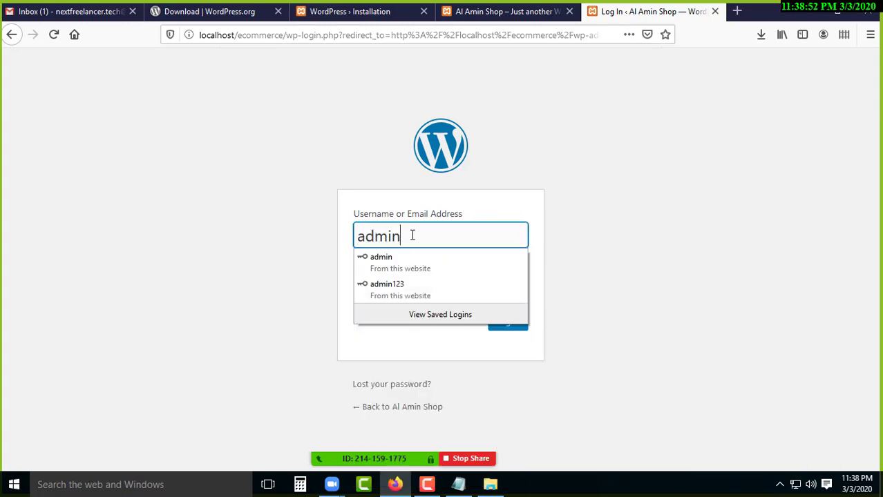
key(Tab)
key(BackSpace)
key(BackSpace)
key(BackSpace)
key(BackSpace)
key(BackSpace)
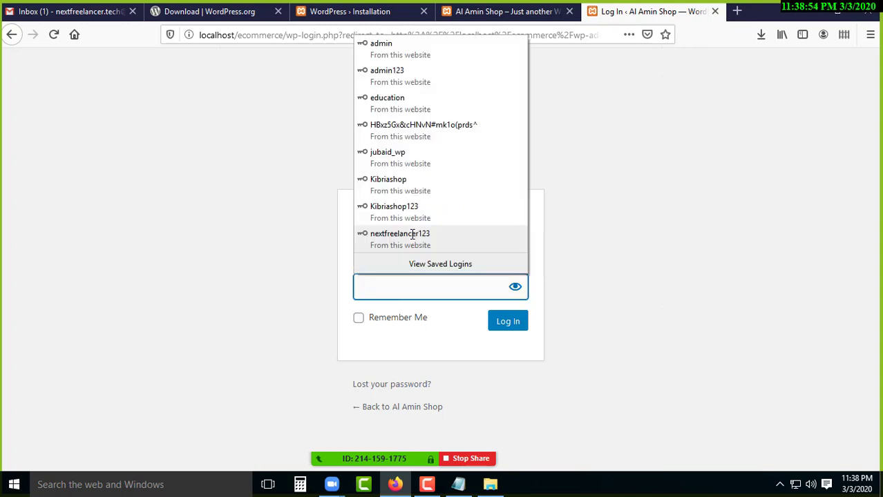
text(admin)
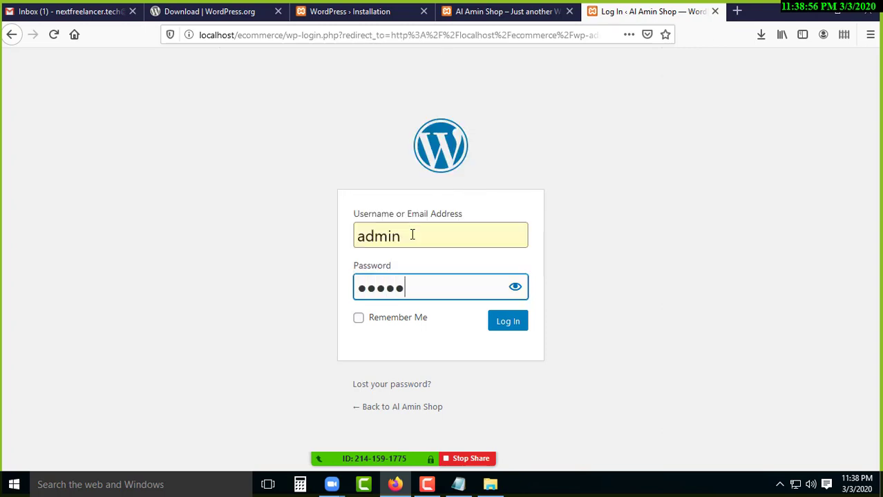
click(358, 321)
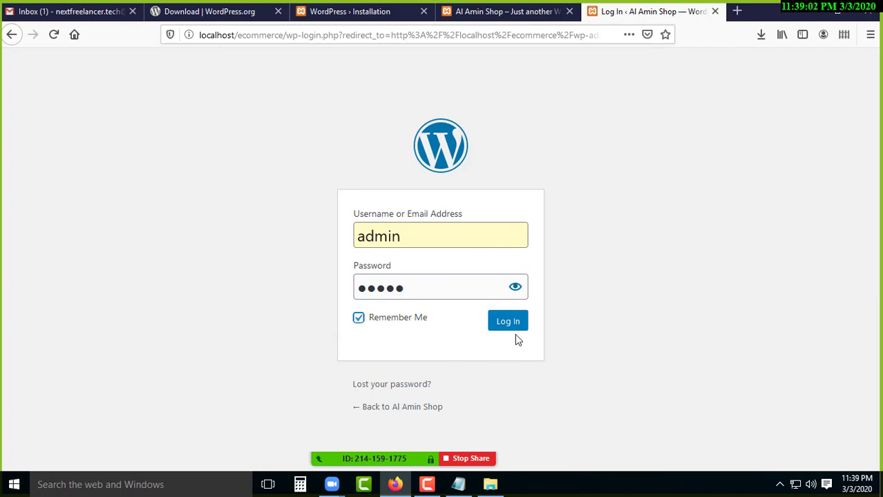
Verify the password by revealing and hiding it, then submit the login.
click(406, 293)
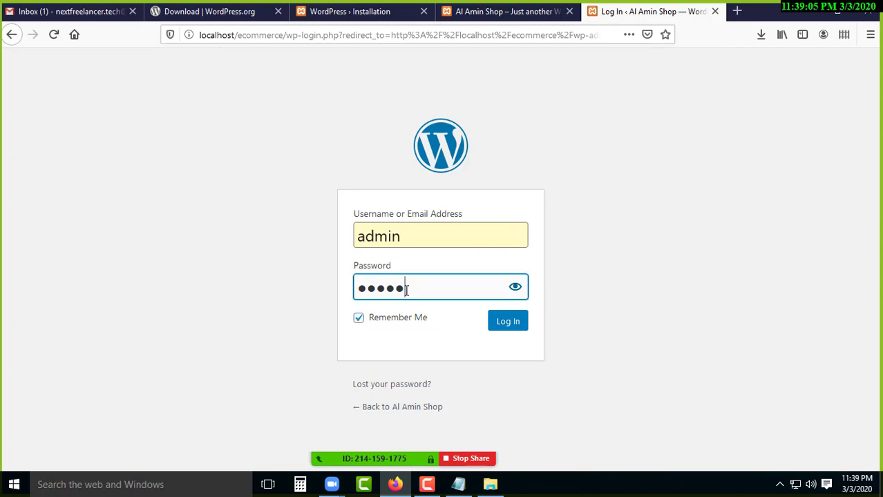
click(514, 290)
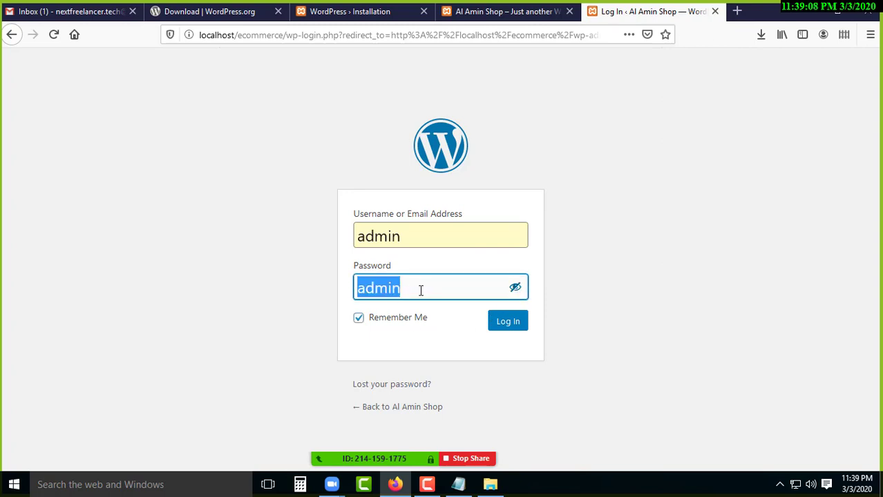
click(420, 292)
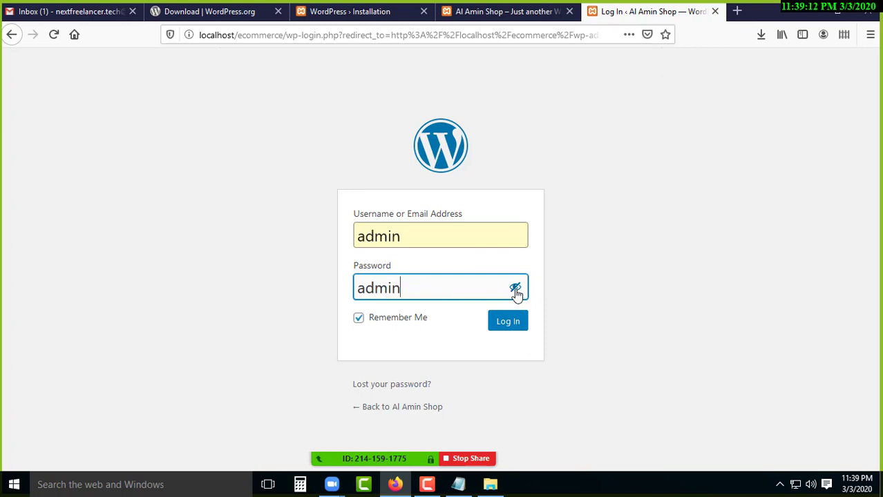
click(514, 290)
click(416, 287)
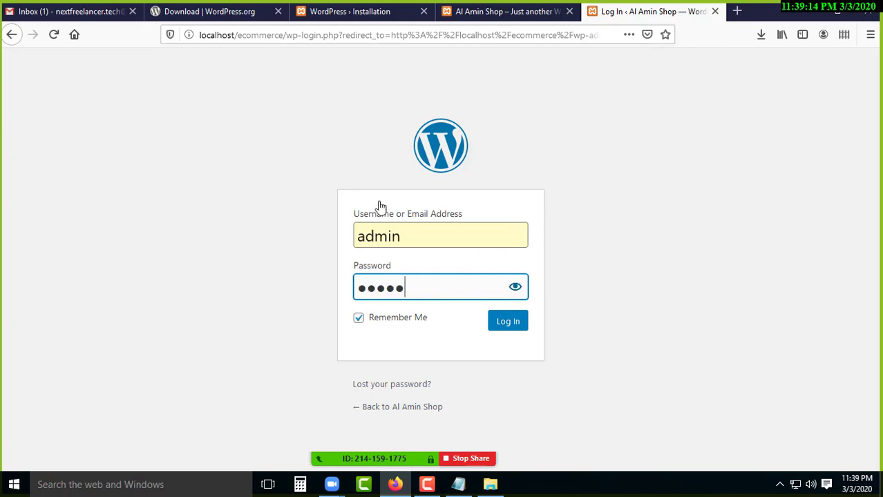
double_click(374, 288)
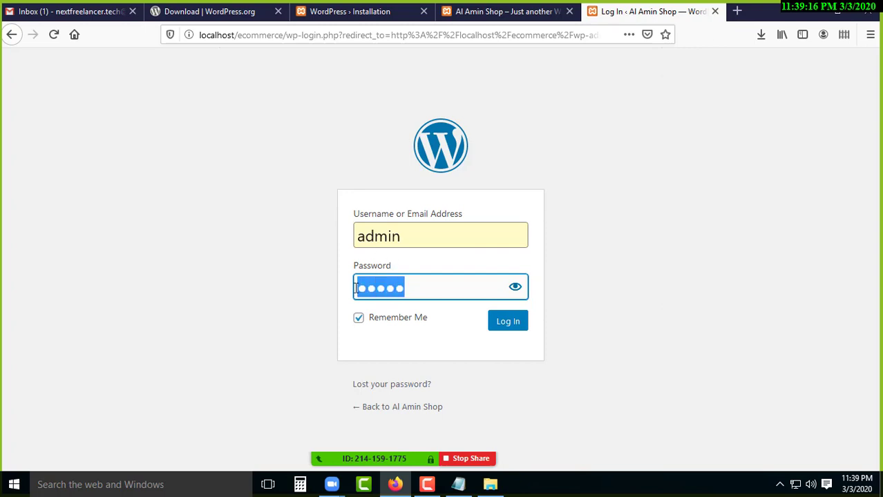
click(216, 197)
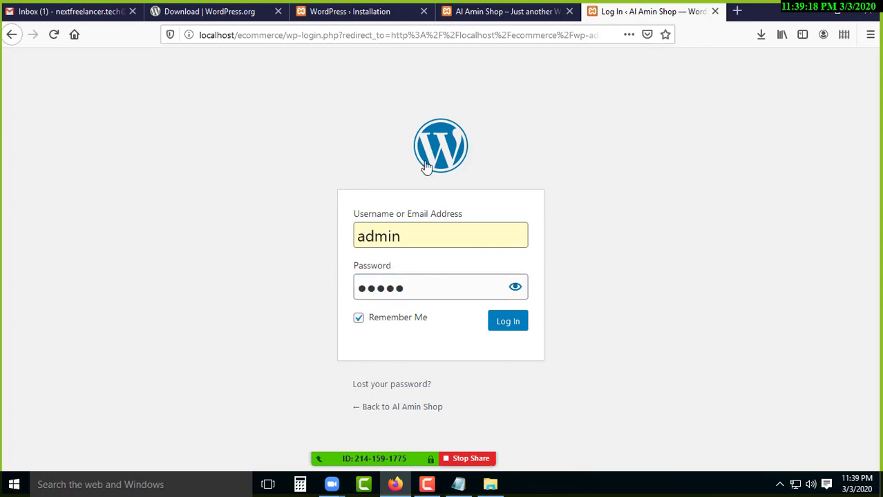
drag(439, 145, 387, 137)
click(508, 322)
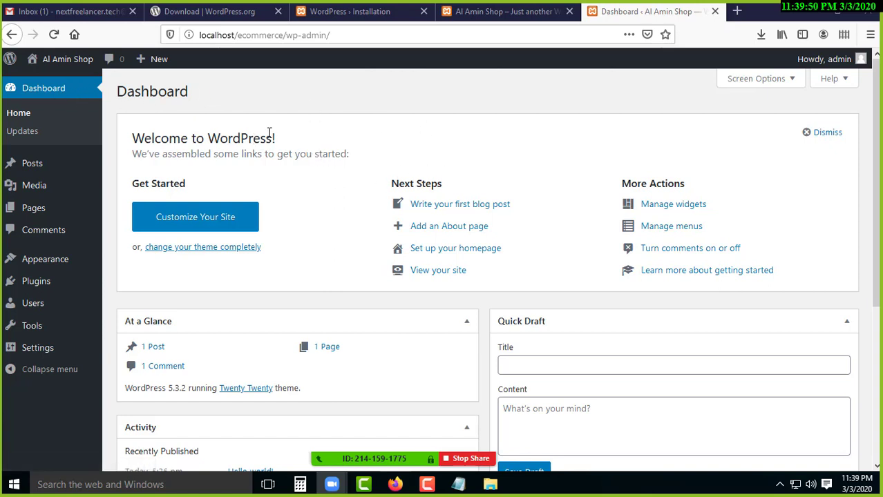
View the Al Amin Shop front page, then return to the Dashboard and dismiss the Zoom notice.
click(823, 75)
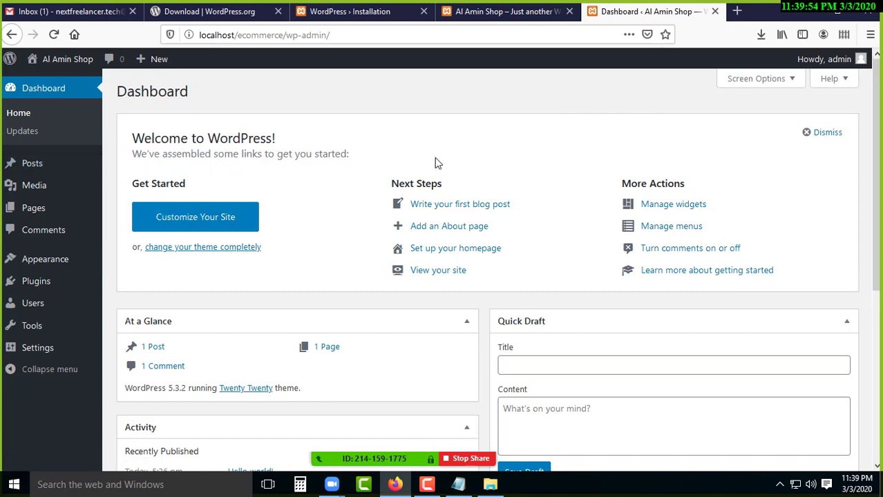
click(522, 12)
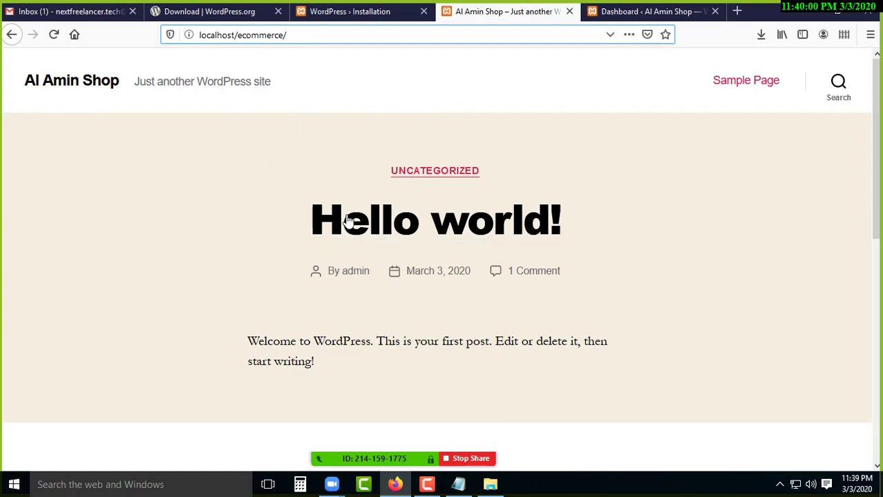
scroll(505, 254, down, 5)
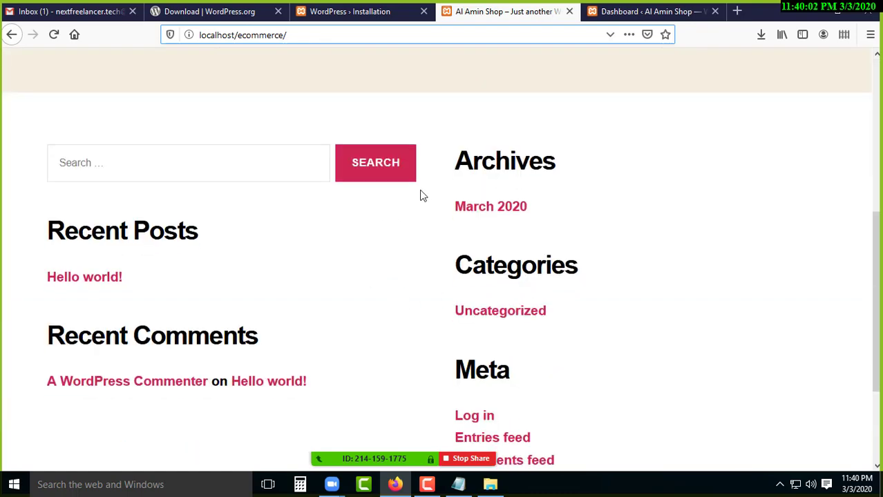
click(647, 12)
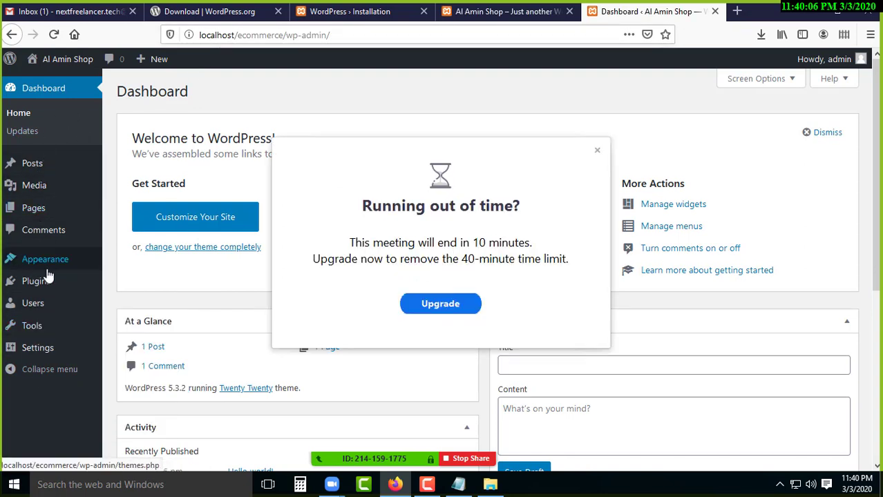
click(596, 150)
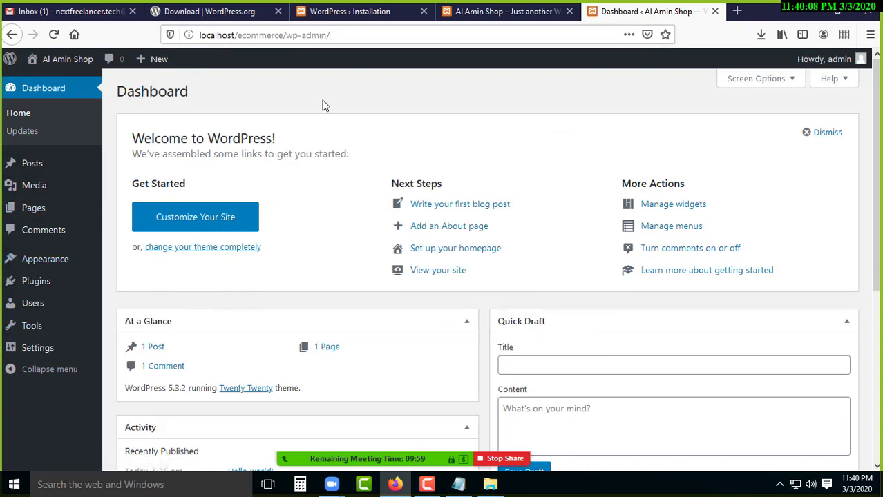
mouse_move(59, 309)
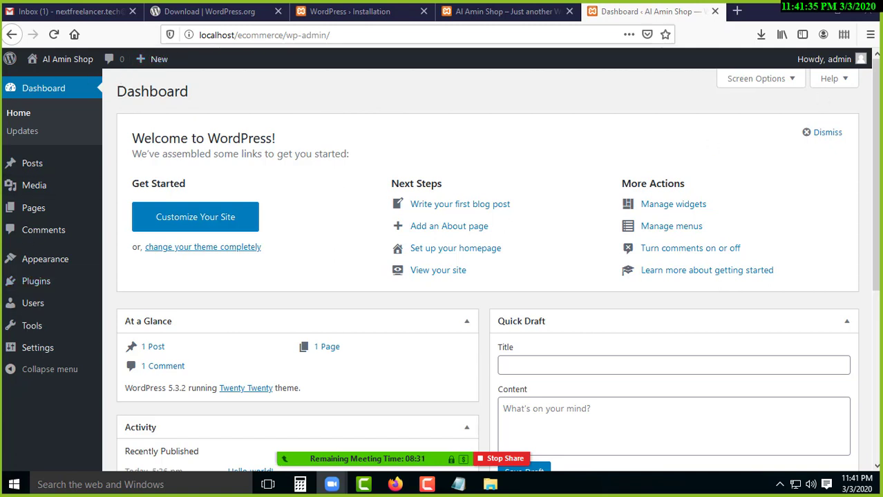
mouse_move(813, 66)
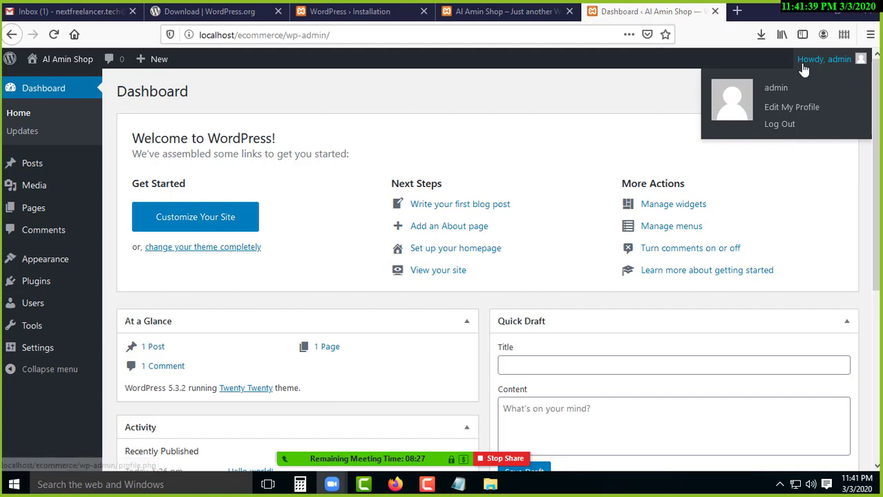
Log out of the admin, then close the login, front-page, installation and download tabs.
click(782, 129)
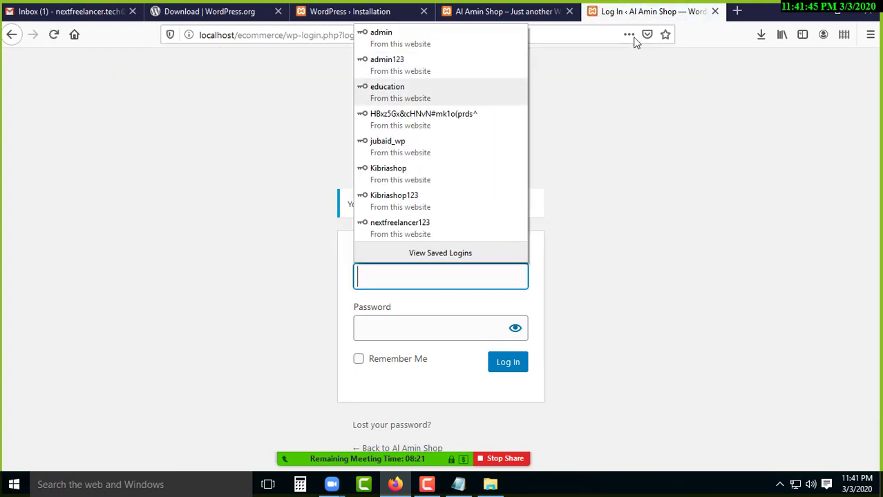
click(714, 12)
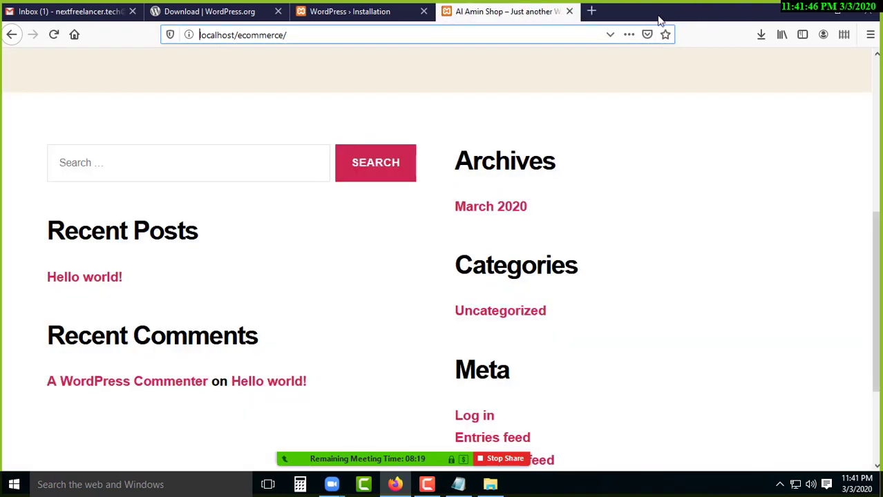
click(569, 12)
click(424, 11)
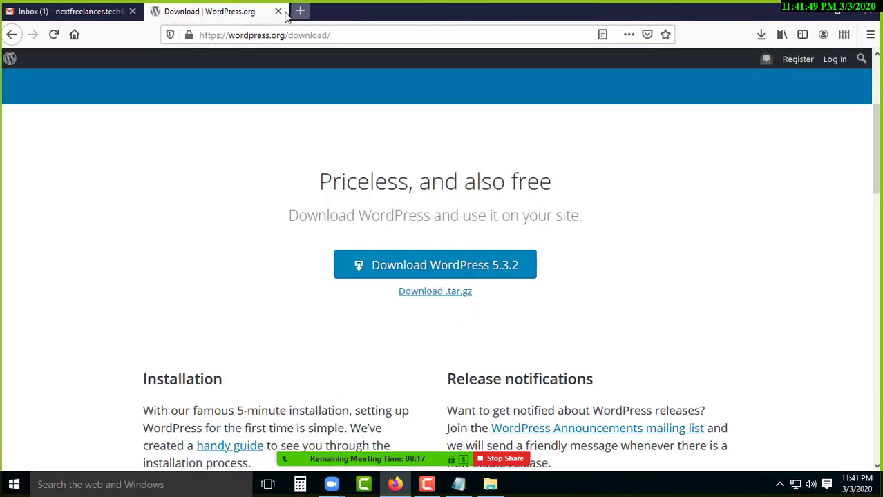
click(278, 11)
Open a blank tab and close the Gmail inbox tab.
click(155, 12)
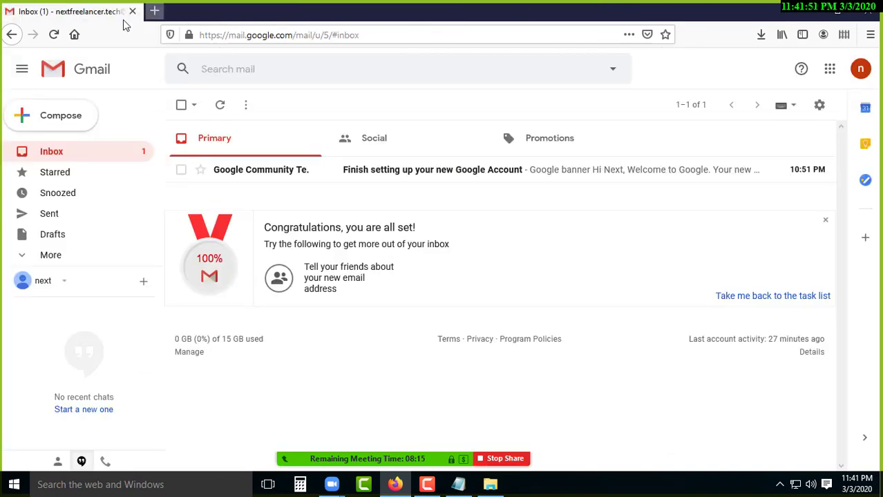
click(132, 12)
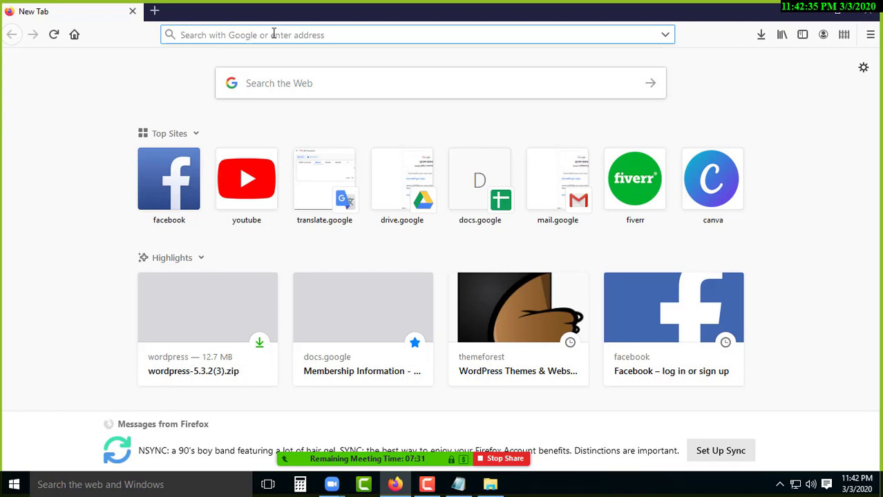
Go to nextfreelancer.tech in the browser.
text(next)
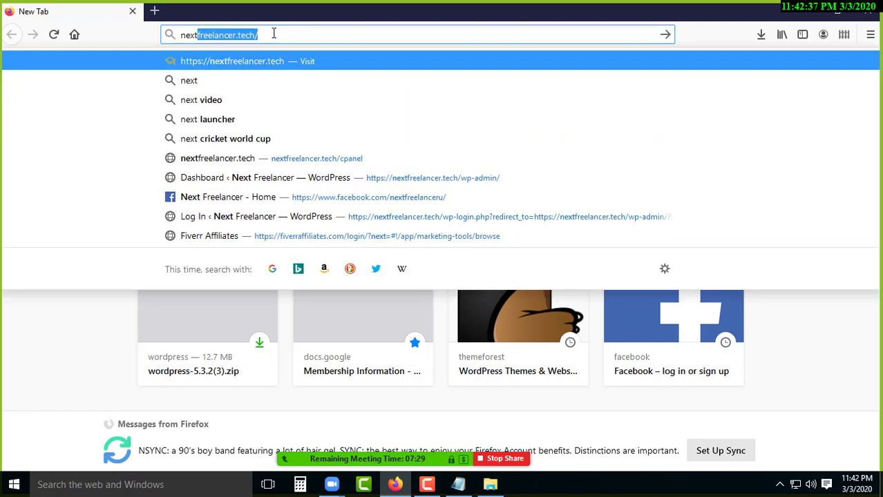
text(freelaancer)
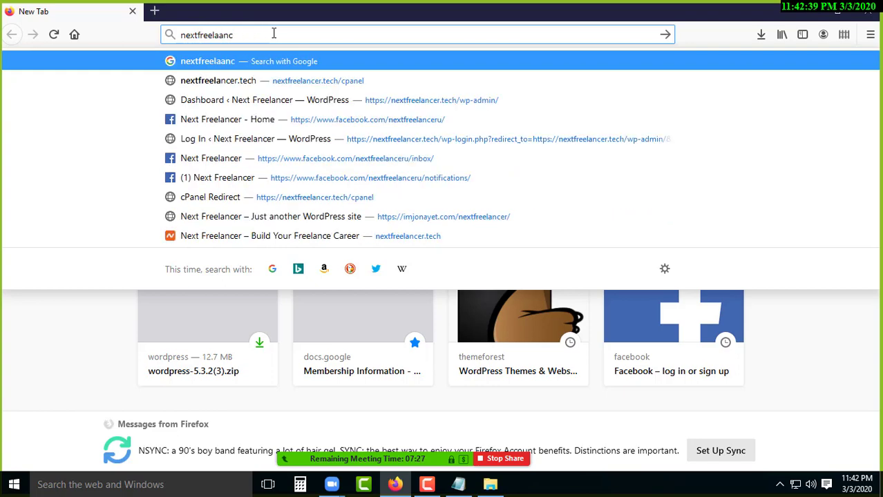
key(BackSpace)
key(BackSpace)
key(BackSpace)
key(BackSpace)
key(BackSpace)
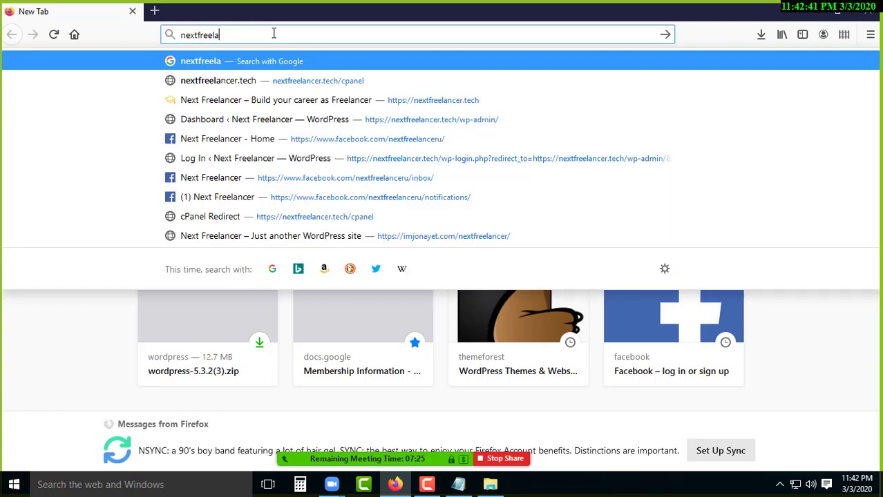
text(ncer.tech/)
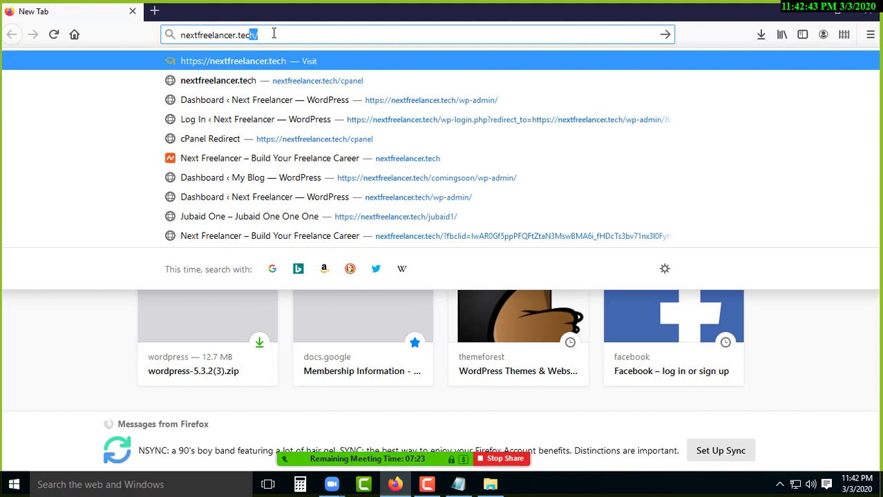
key(BackSpace)
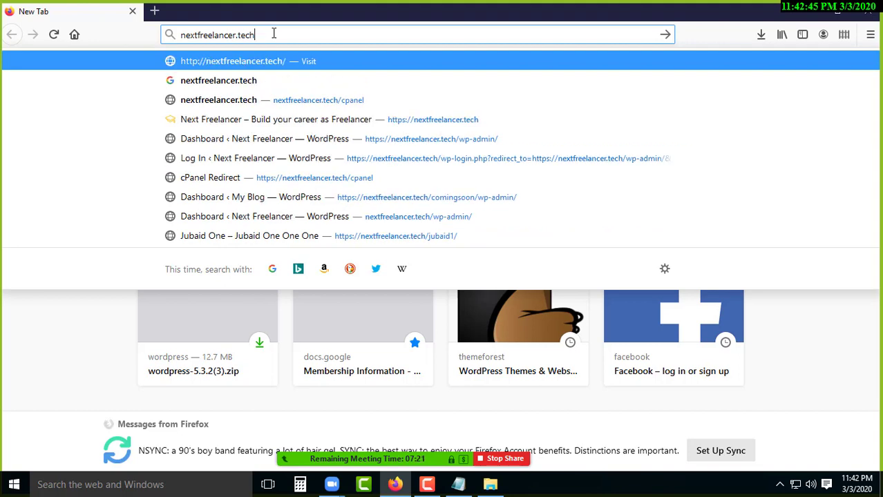
key(Return)
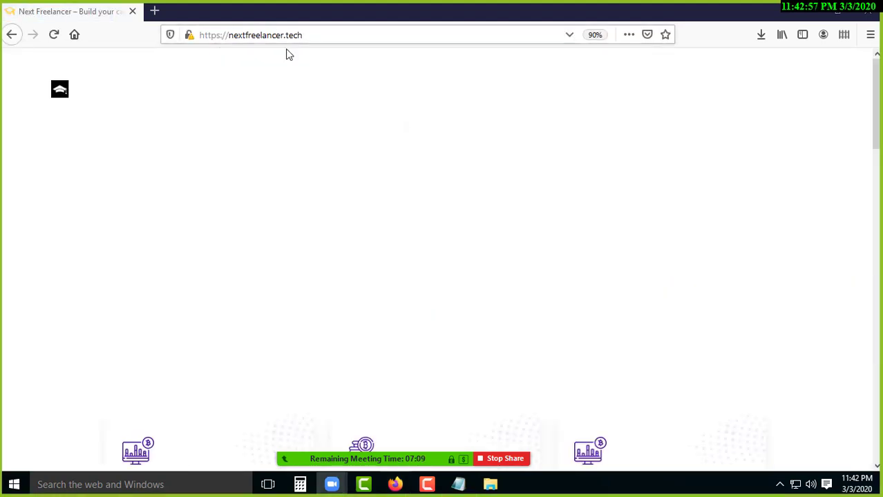
mouse_move(331, 179)
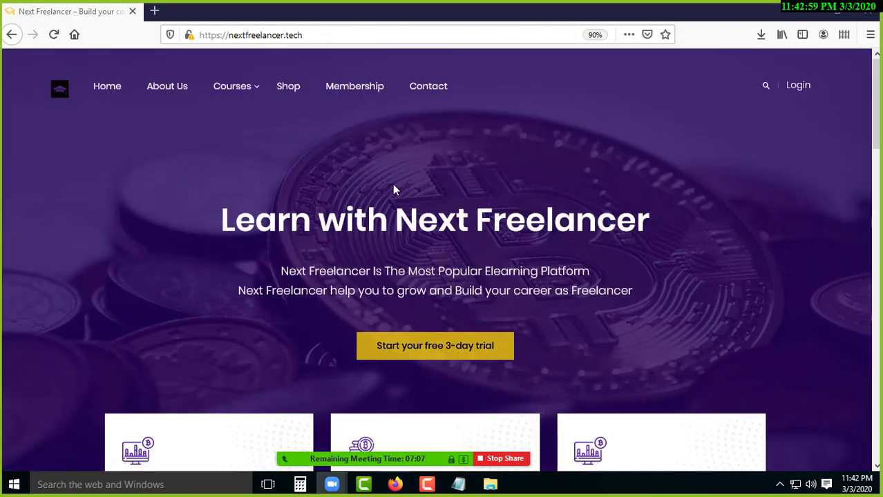
mouse_move(250, 97)
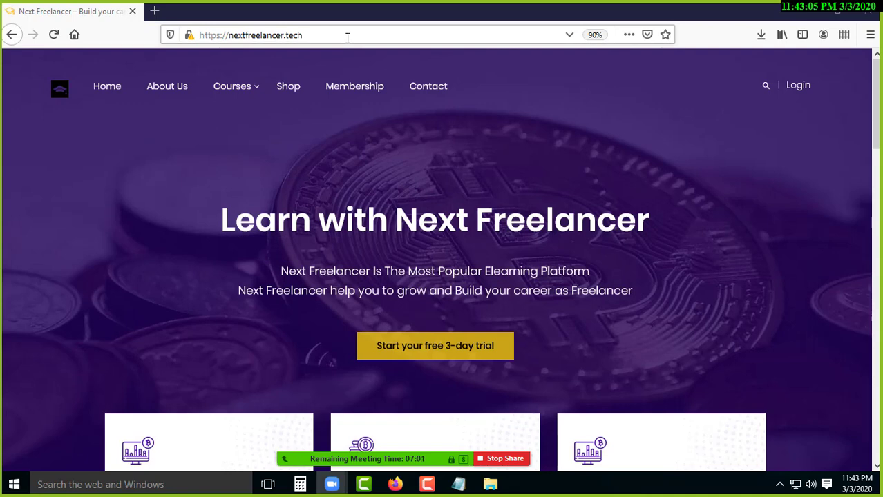
Append /cpanel to the site address and load the cPanel login.
drag(304, 35, 199, 35)
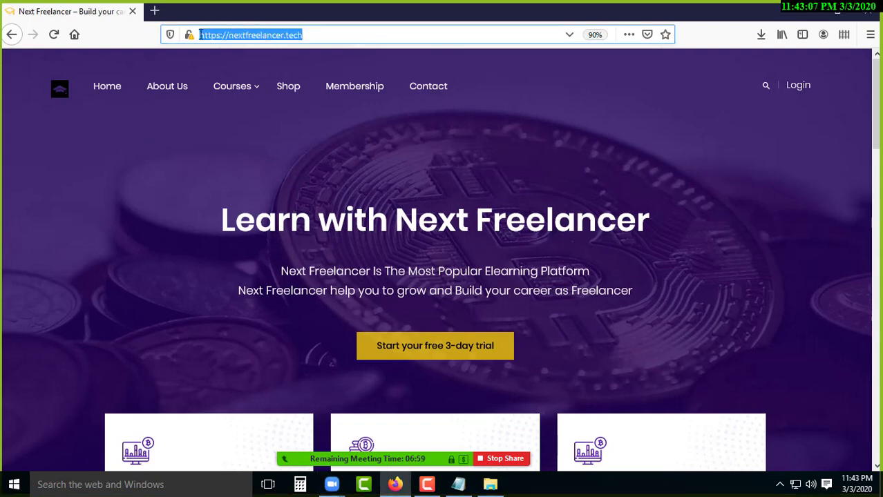
click(338, 35)
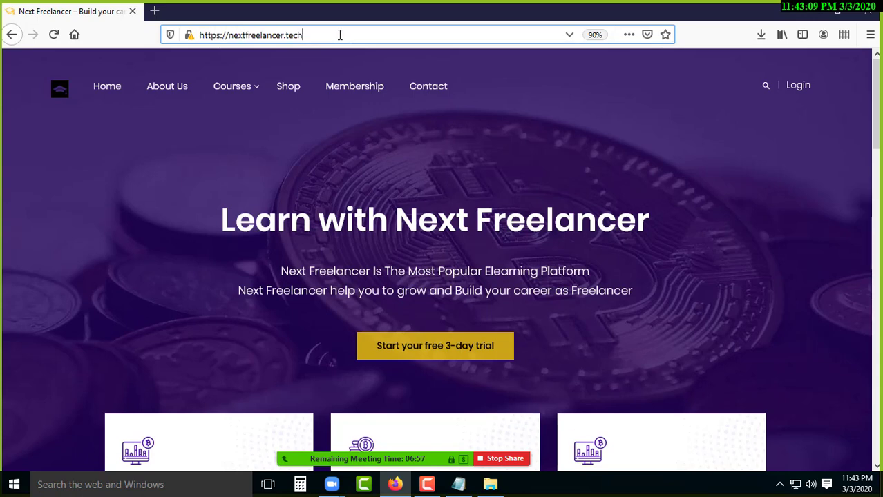
text(/)
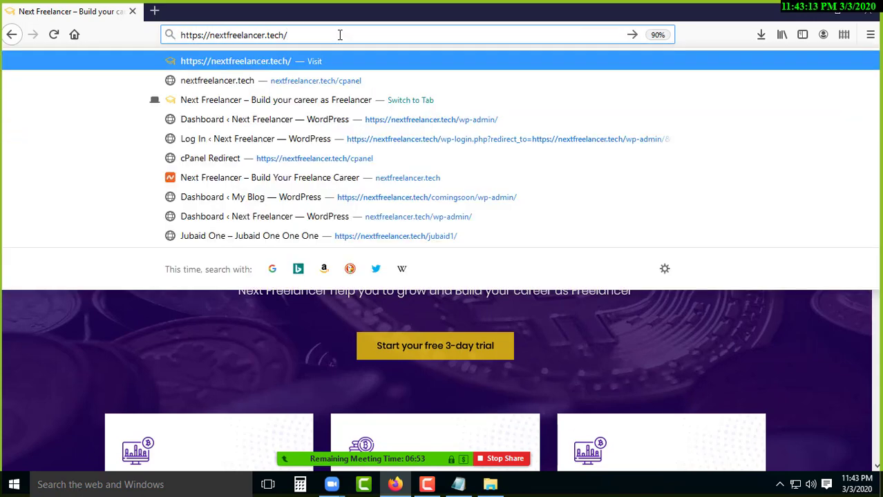
text(cpanel)
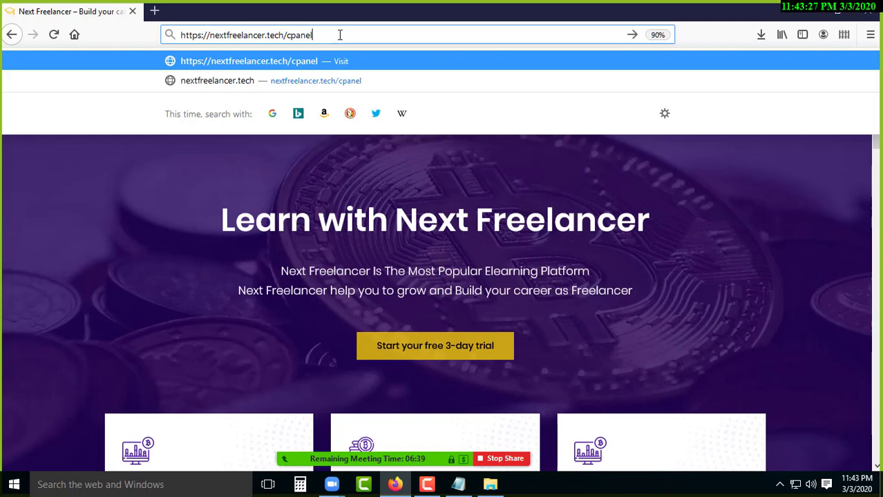
key(Return)
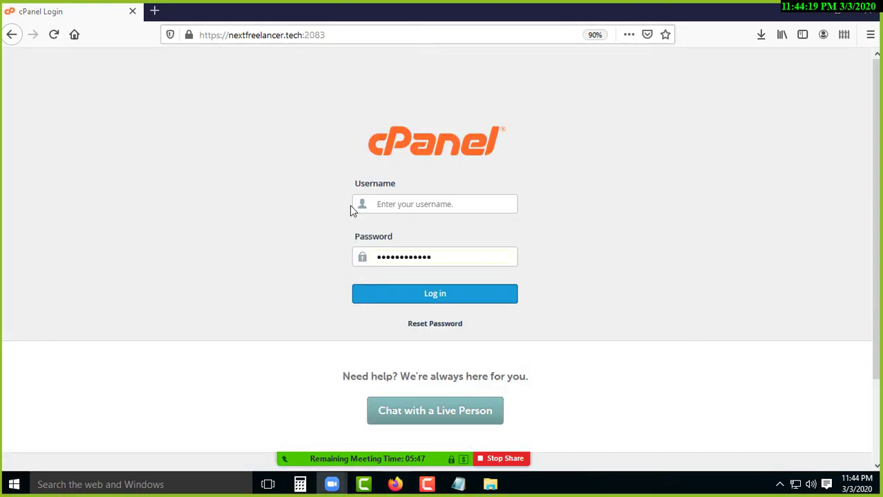
Sign in to cPanel for nextfreelancer.tech with the saved username and password.
click(406, 203)
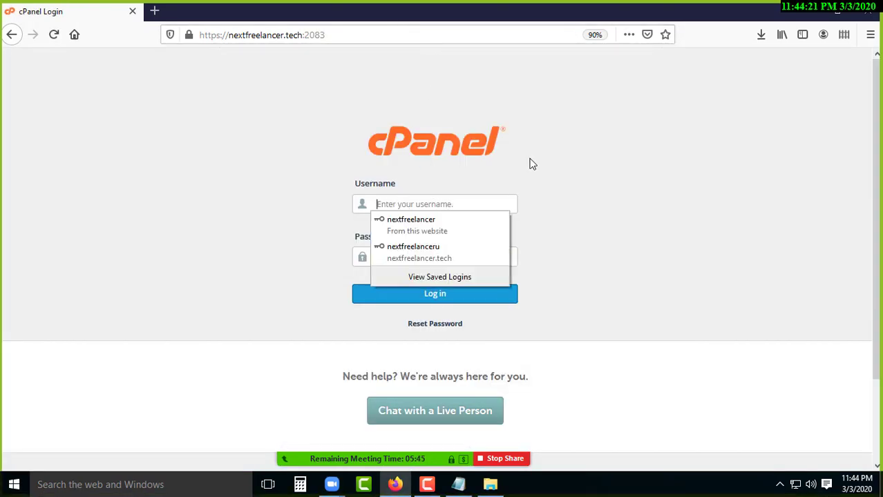
click(454, 204)
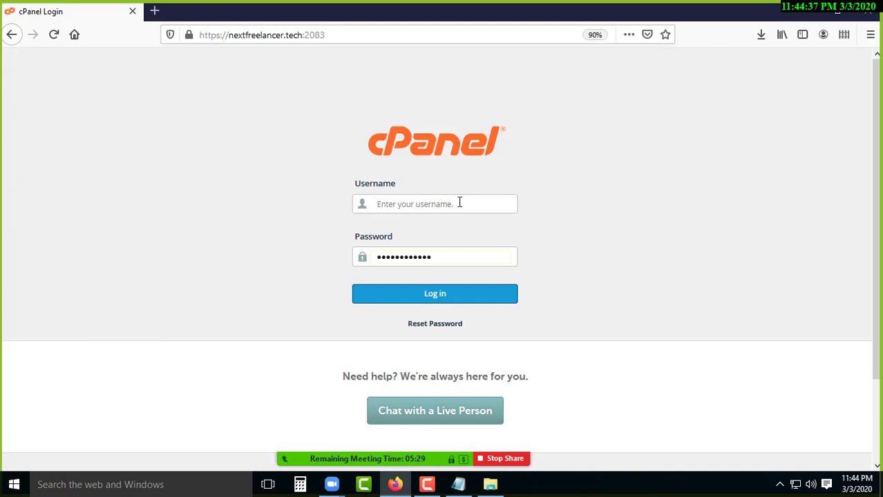
drag(448, 259, 362, 257)
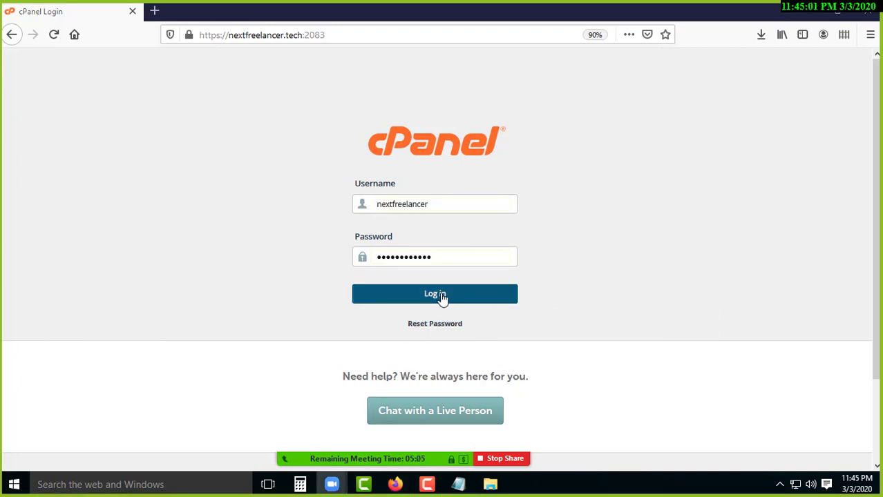
click(442, 295)
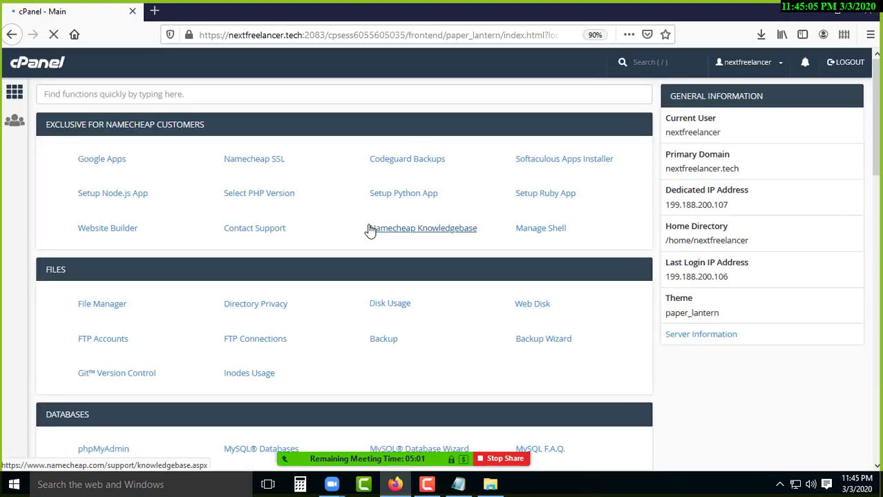
Open the WordPress installer in Softaculous and start a new installation.
click(110, 193)
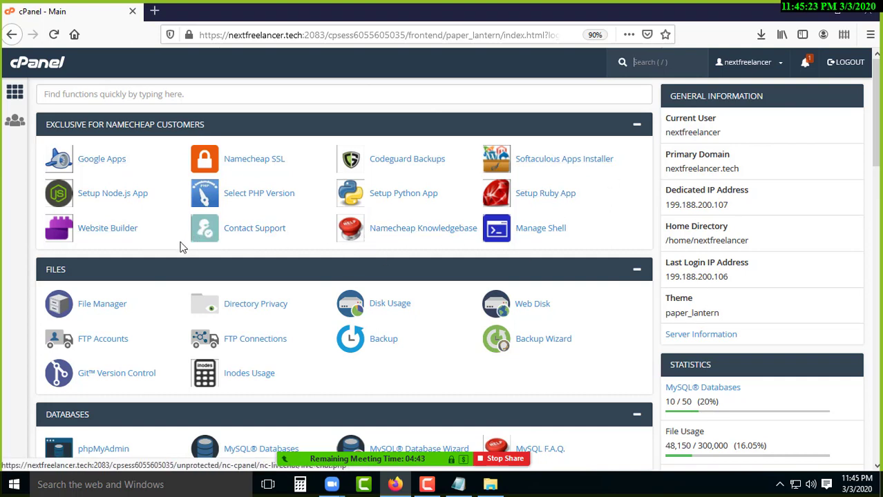
scroll(150, 241, down, 2)
scroll(150, 241, down, 20)
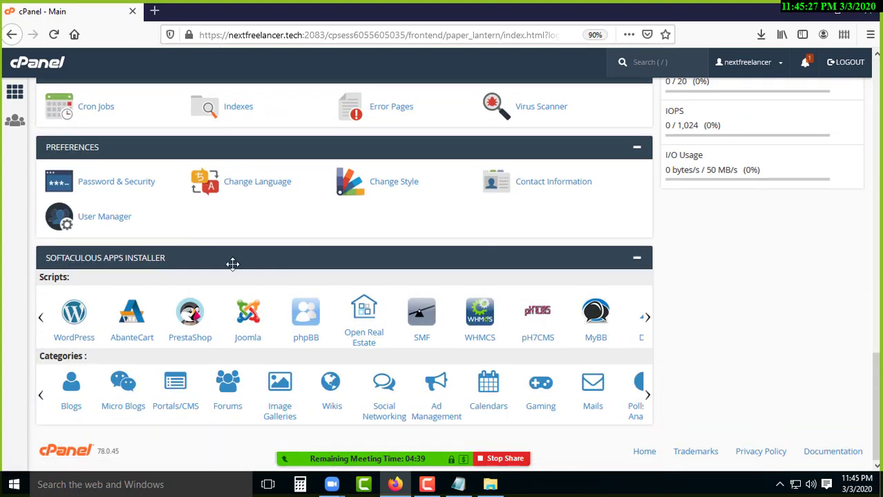
click(78, 320)
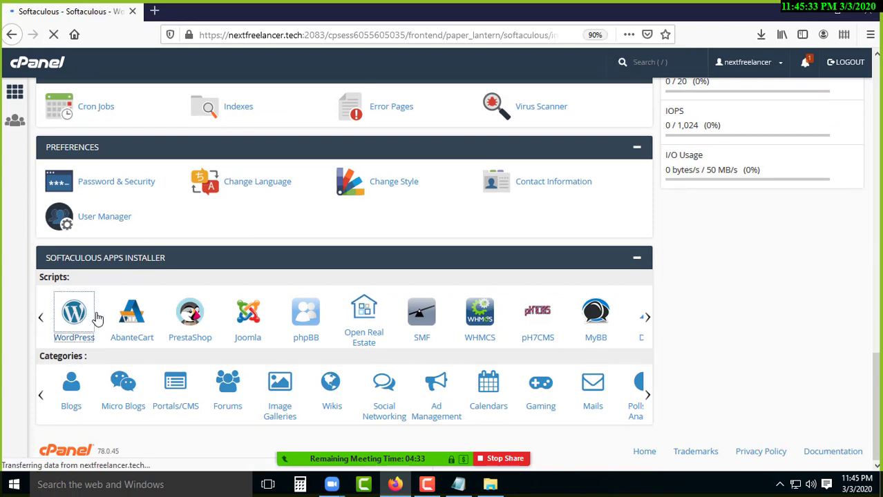
scroll(349, 322, down, 3)
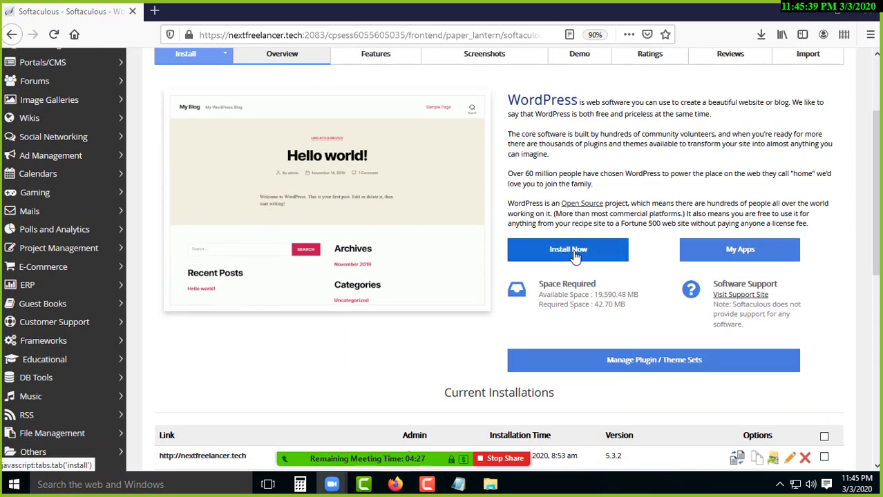
click(575, 257)
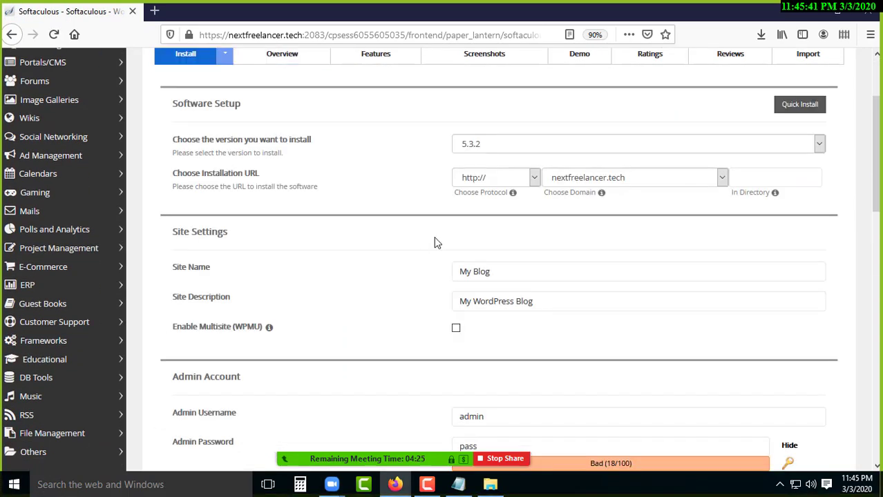
scroll(425, 255, up, 2)
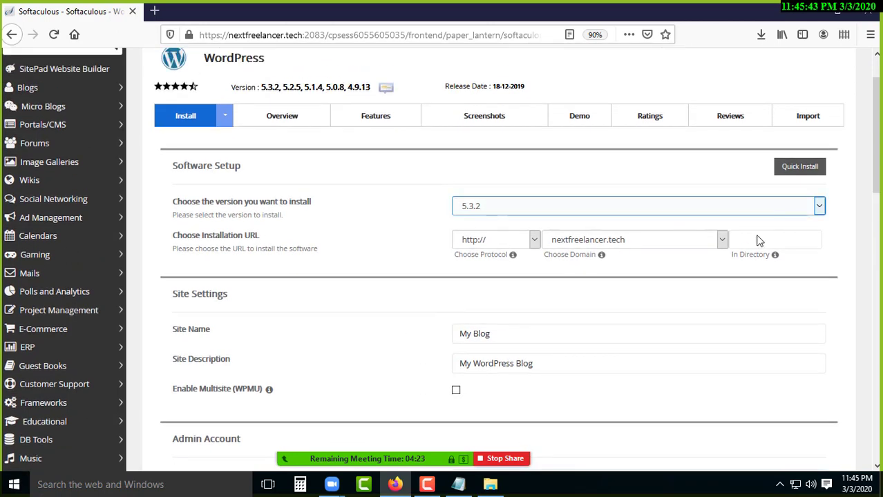
click(500, 249)
key(Escape)
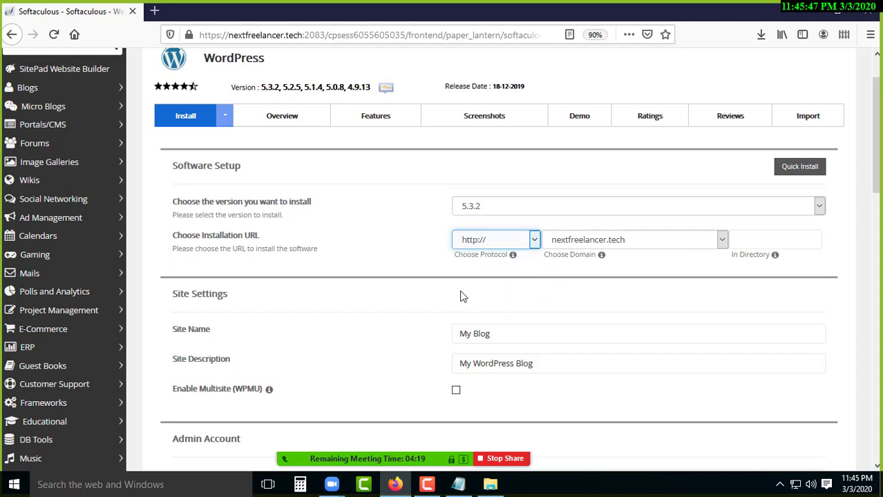
key(Down)
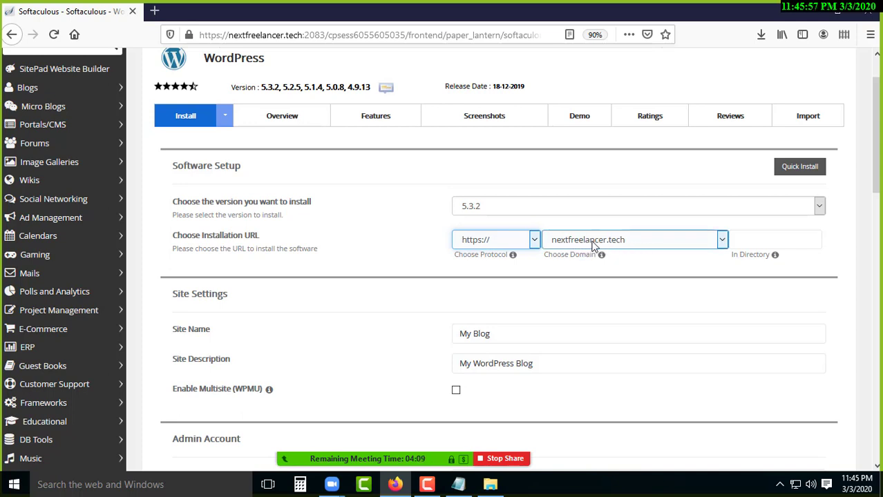
click(593, 247)
click(592, 249)
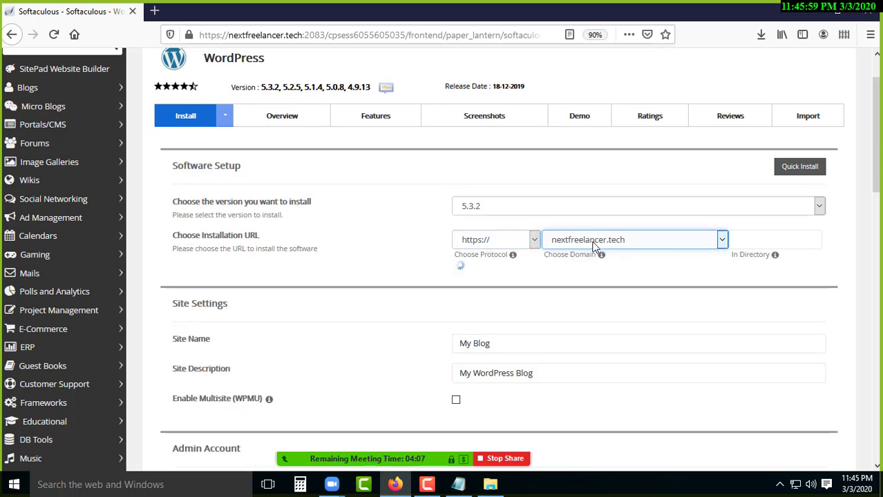
click(594, 247)
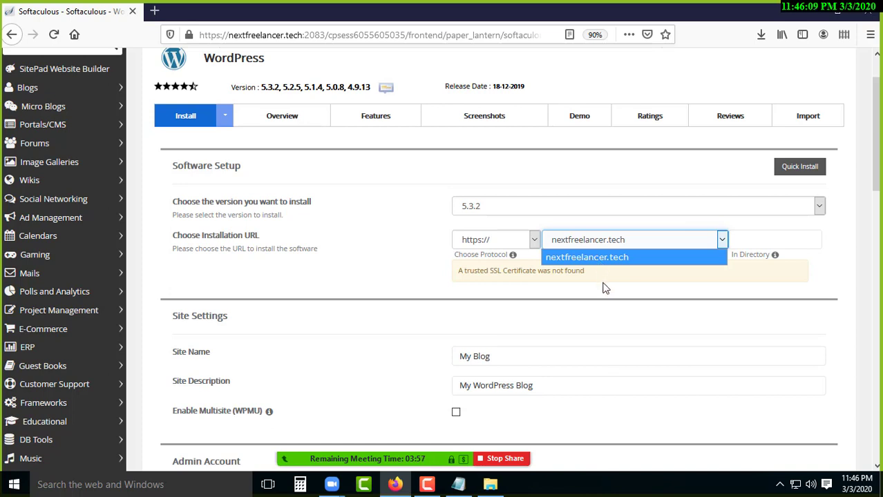
click(612, 258)
Confirm nextfreelancer.tech stays the install domain and select the default directory text.
click(623, 241)
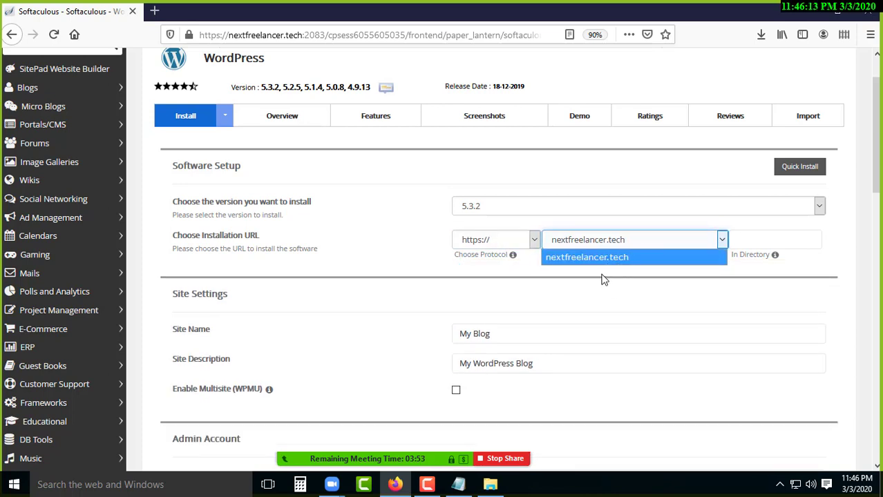
click(611, 258)
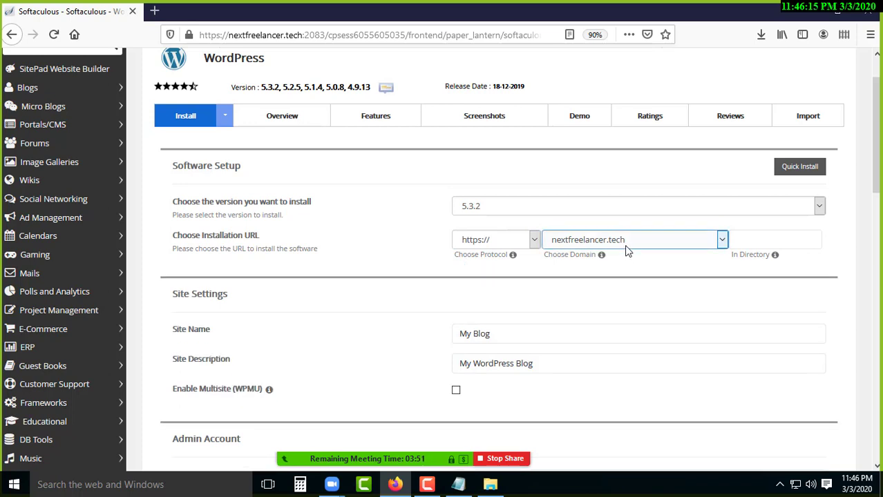
click(625, 248)
click(619, 257)
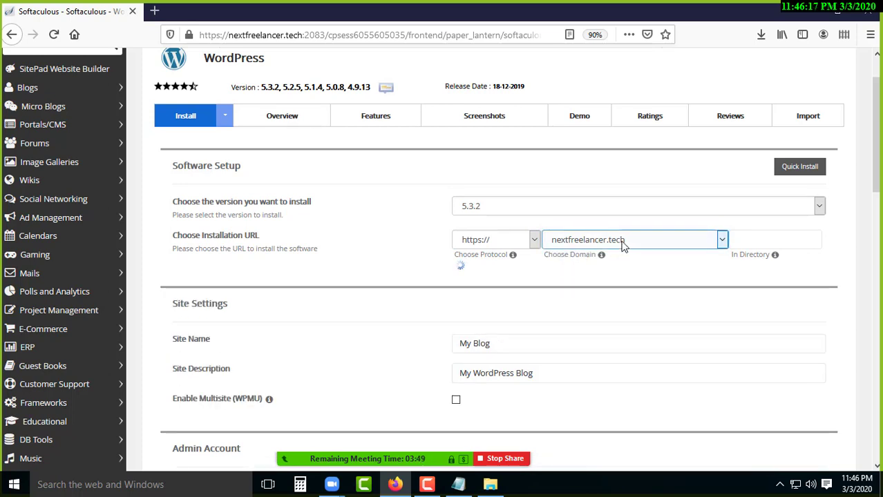
click(619, 249)
click(626, 258)
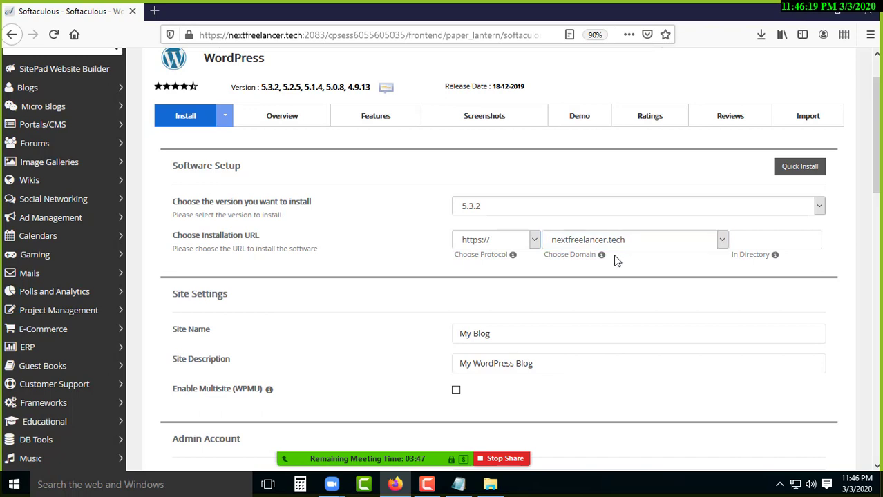
click(615, 243)
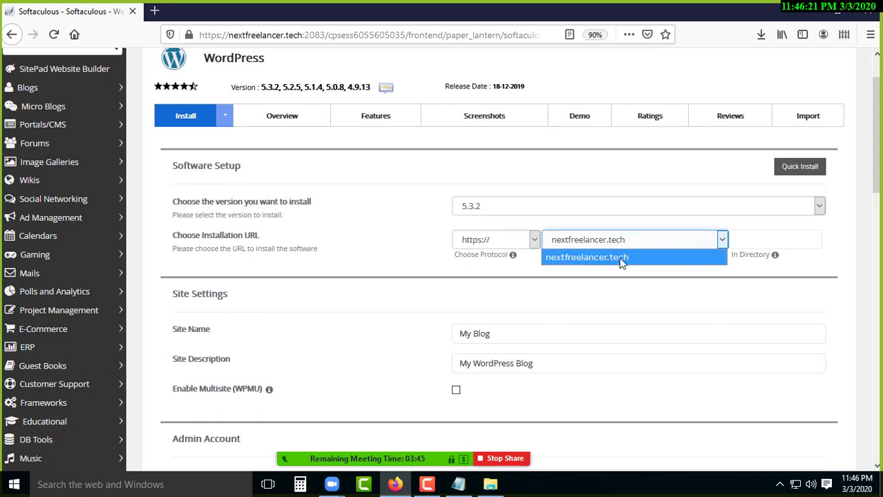
click(605, 259)
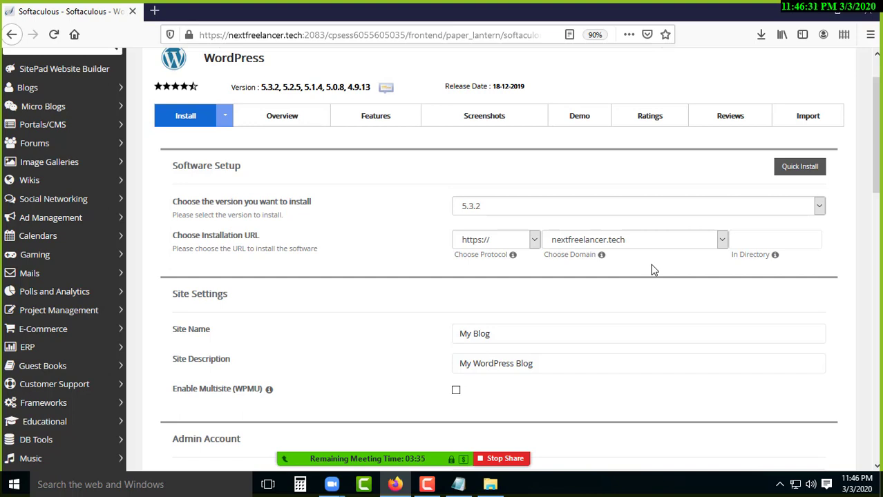
click(627, 248)
click(350, 197)
drag(737, 253, 768, 254)
Enter mokabbirshop as the install directory.
click(771, 240)
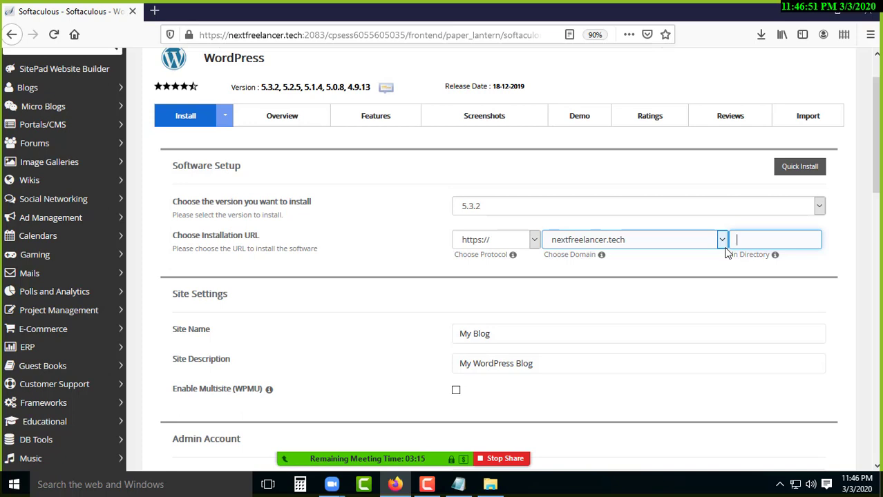
text(abbirshop)
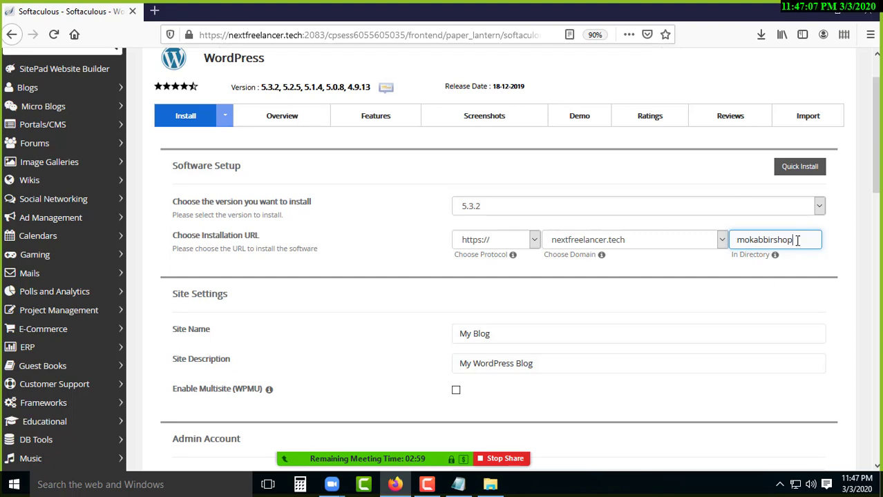
scroll(554, 325, down, 1)
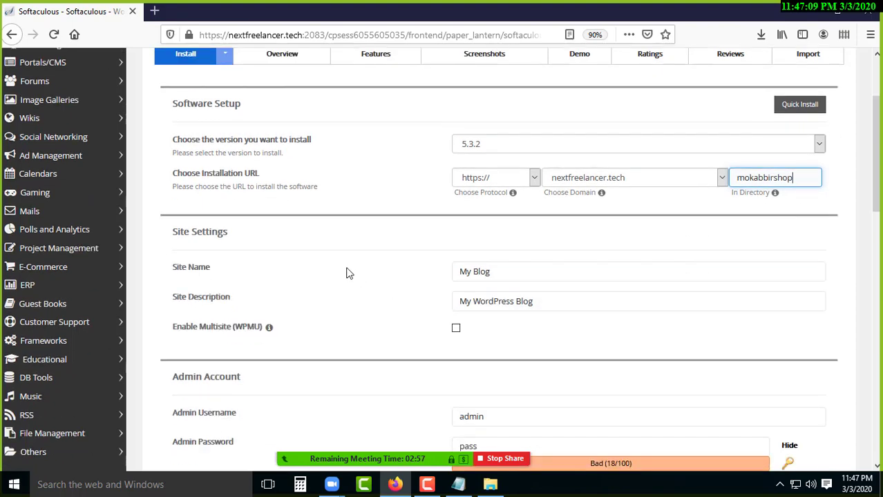
Replace the site name with 'Mokabbir Shop' and the description with 'Your One Stop Solution'.
drag(513, 275, 446, 272)
key(BackSpace)
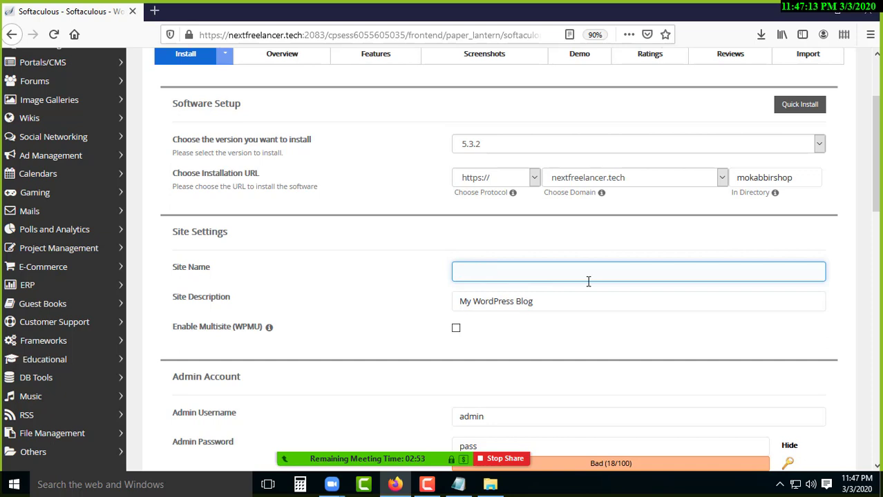
text(Mokabbir Shop)
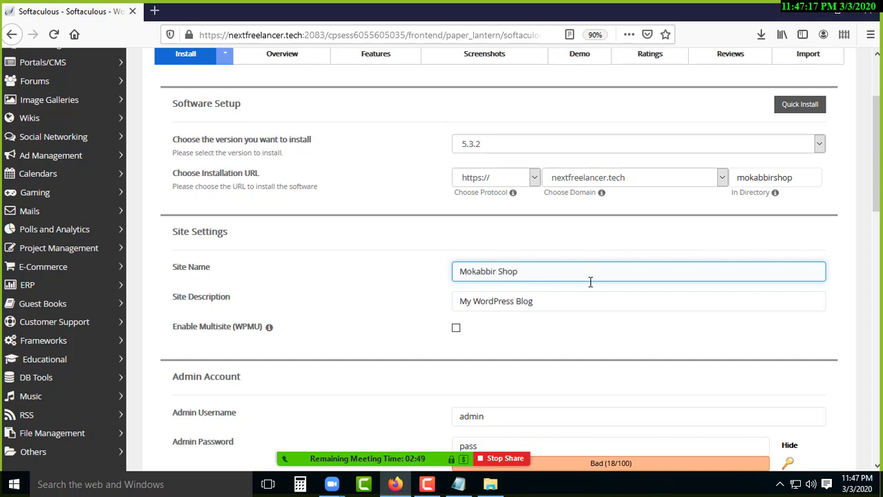
drag(568, 298, 452, 297)
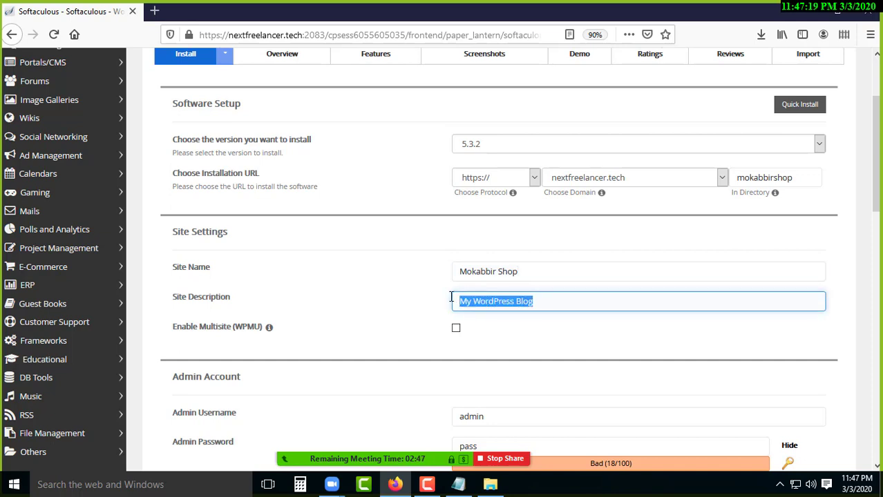
key(BackSpace)
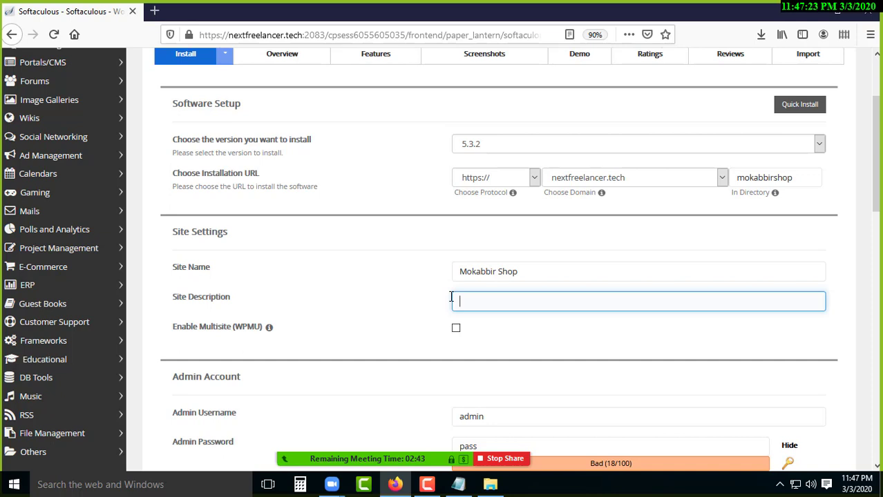
text(Your)
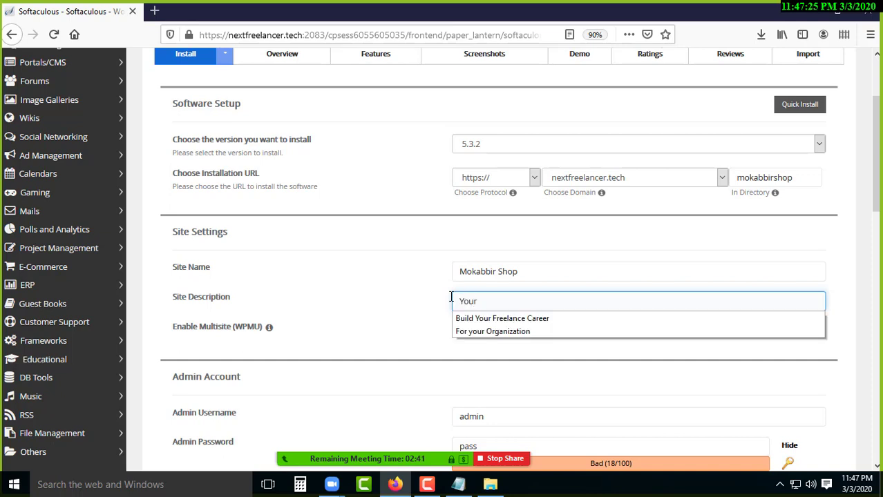
text( One Stop Solution)
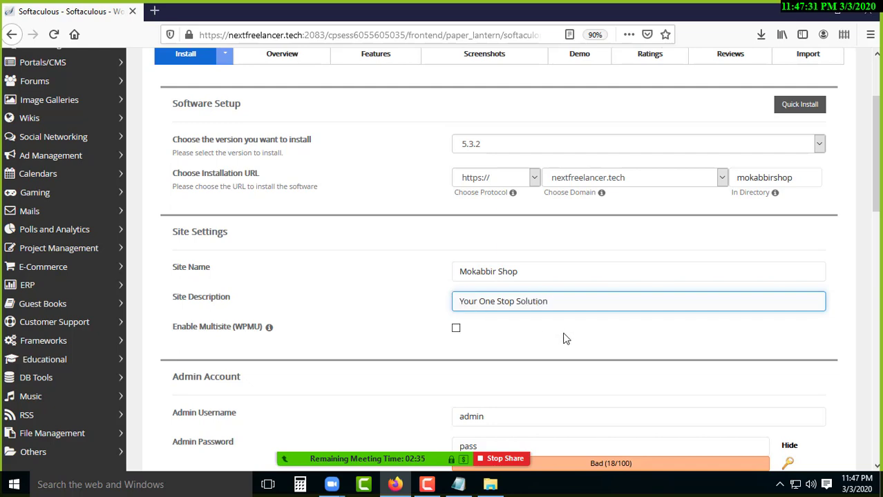
scroll(573, 335, down, 3)
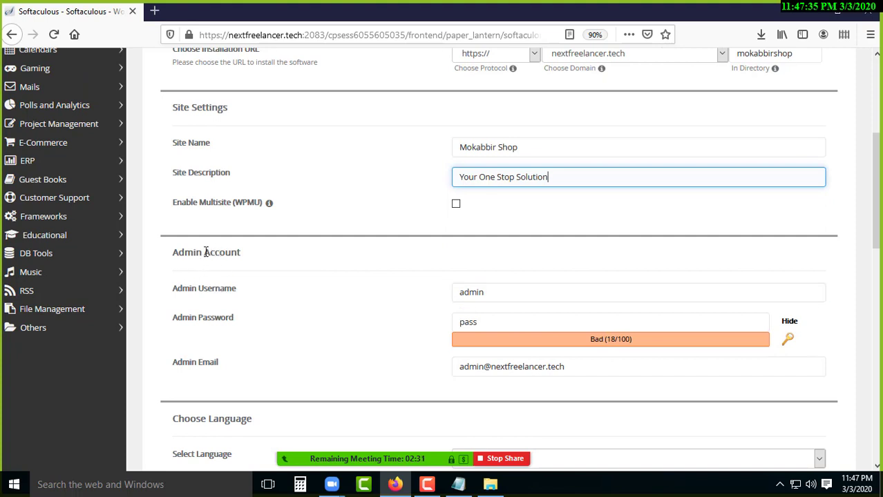
drag(219, 253, 193, 252)
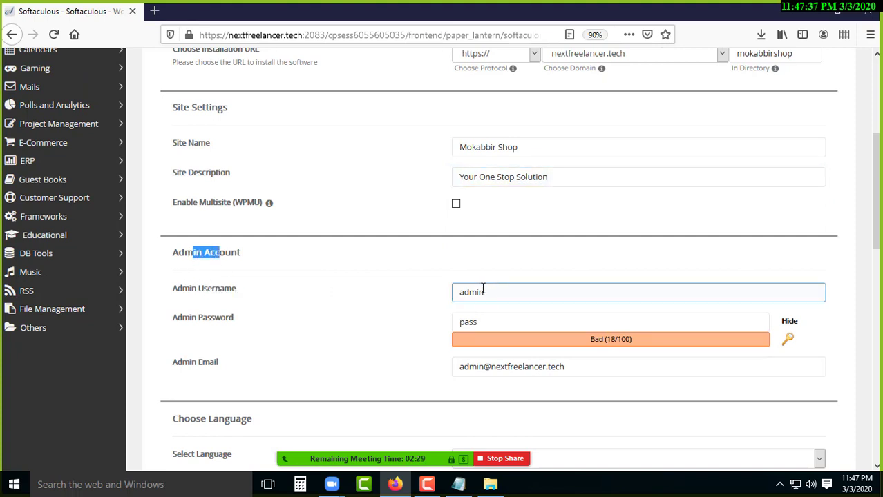
drag(483, 292, 437, 292)
text(ad)
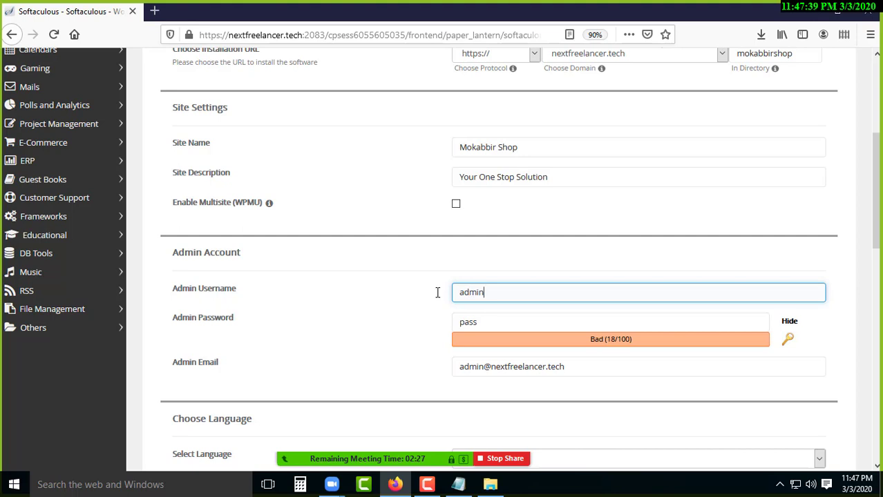
key(Tab)
key(BackSpace)
text(admin)
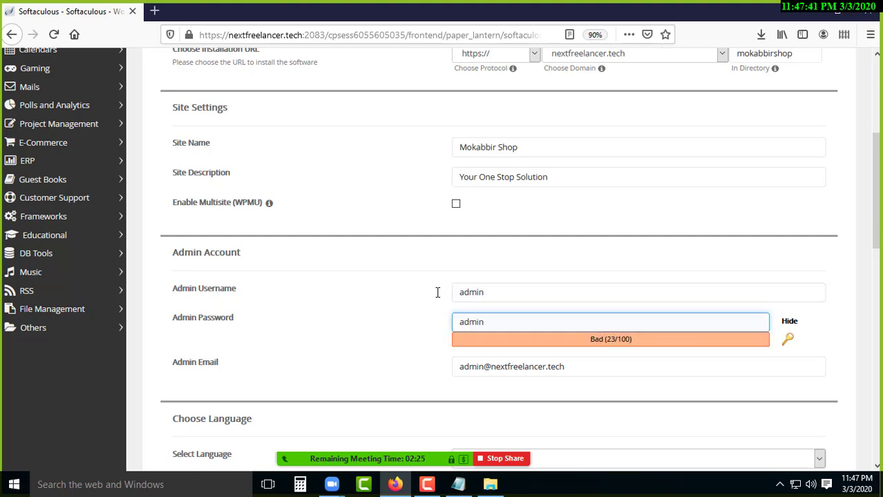
scroll(640, 266, down, 2)
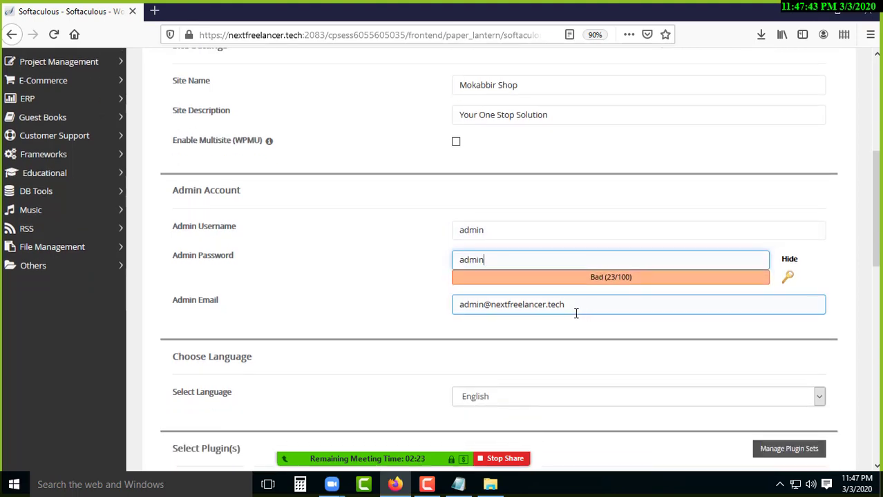
Replace the admin email with a personal address and untick the W3 Total Cache plugin.
drag(575, 309, 454, 307)
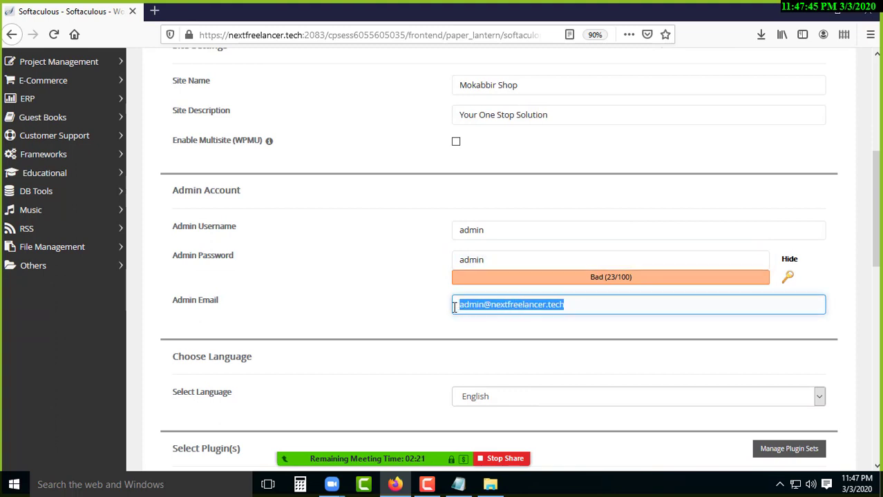
key(BackSpace)
text(ethc)
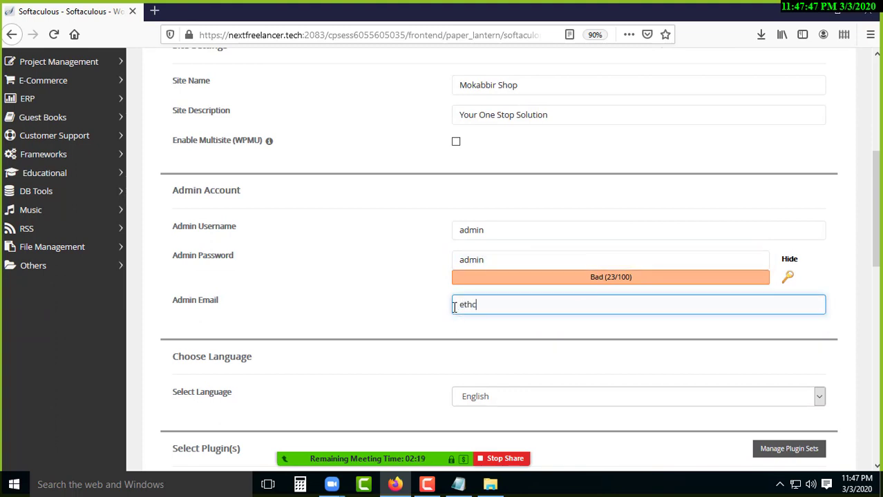
key(BackSpace)
key(BackSpace)
key(BackSpace)
key(BackSpace)
text(web)
key(Down)
key(Return)
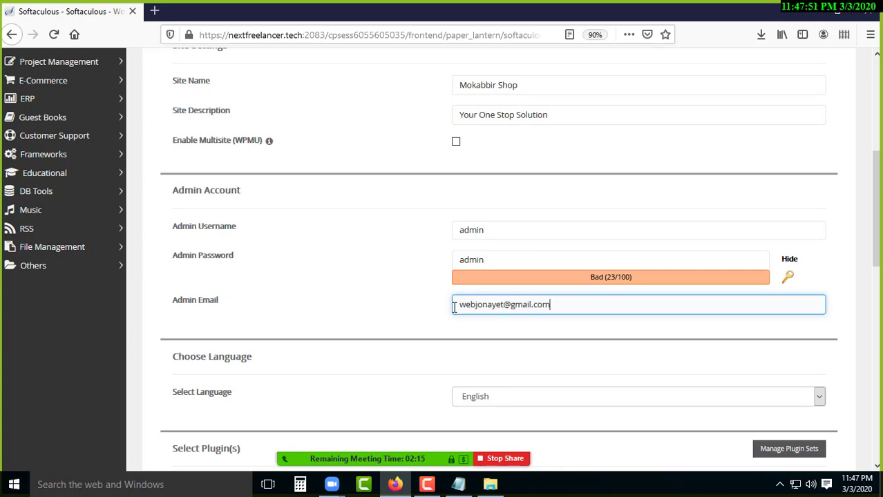
scroll(525, 313, down, 5)
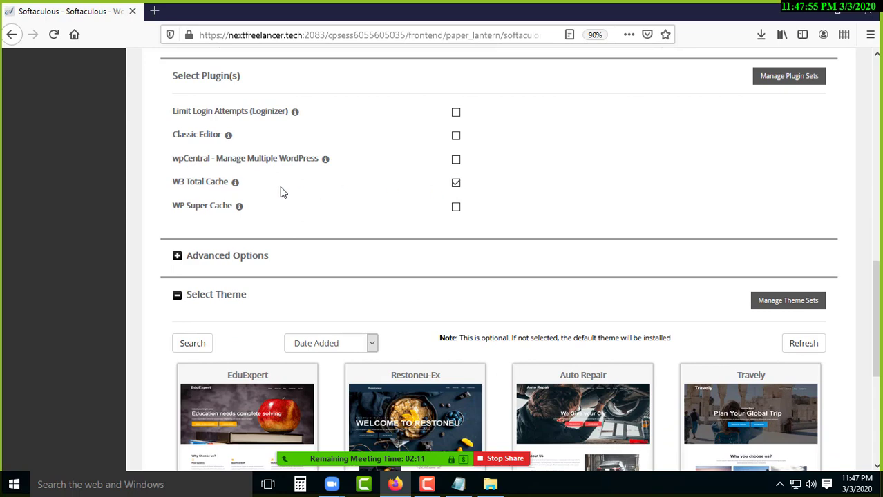
click(456, 184)
scroll(553, 279, down, 5)
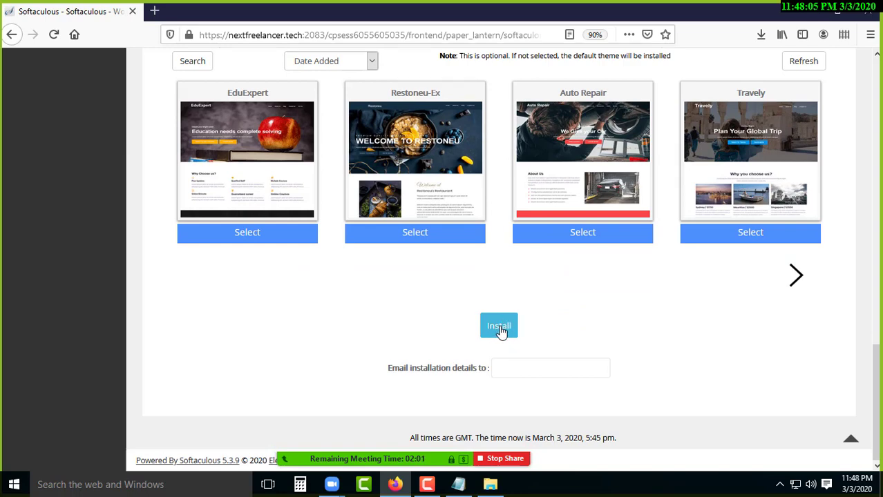
Install WordPress at nextfreelancer.tech/mokabbirshop and open the new site in a background tab.
click(502, 332)
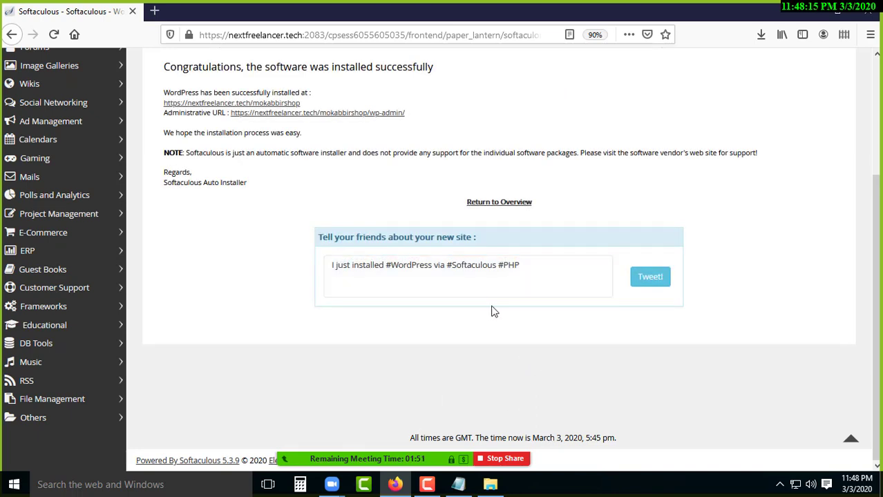
scroll(428, 317, up, 3)
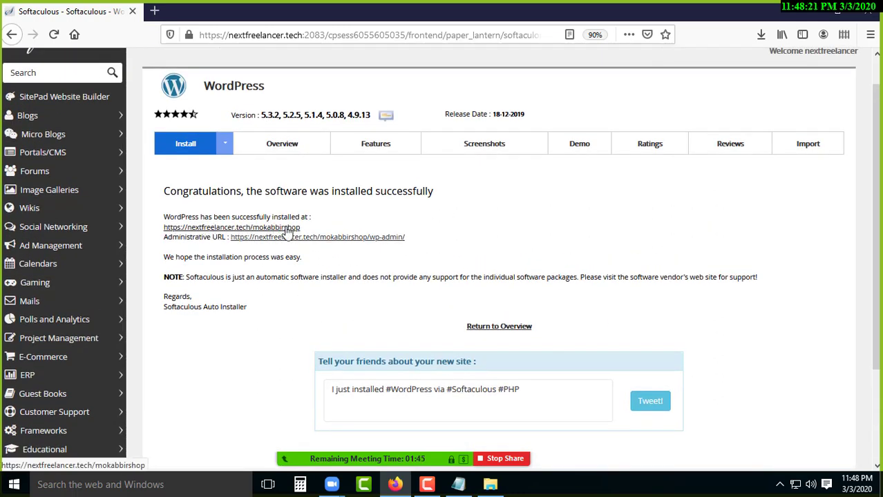
middle_click(287, 229)
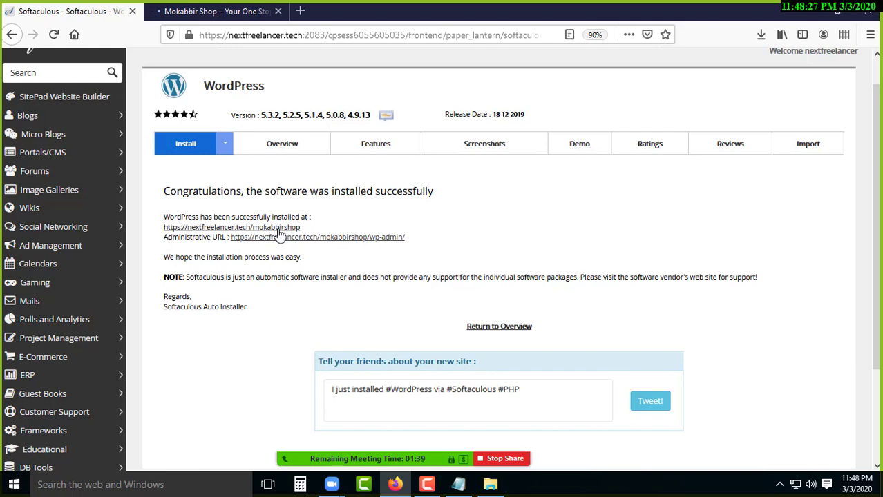
Open the admin dashboard in a background tab and view the Mokabbir Shop front page.
middle_click(362, 238)
click(219, 10)
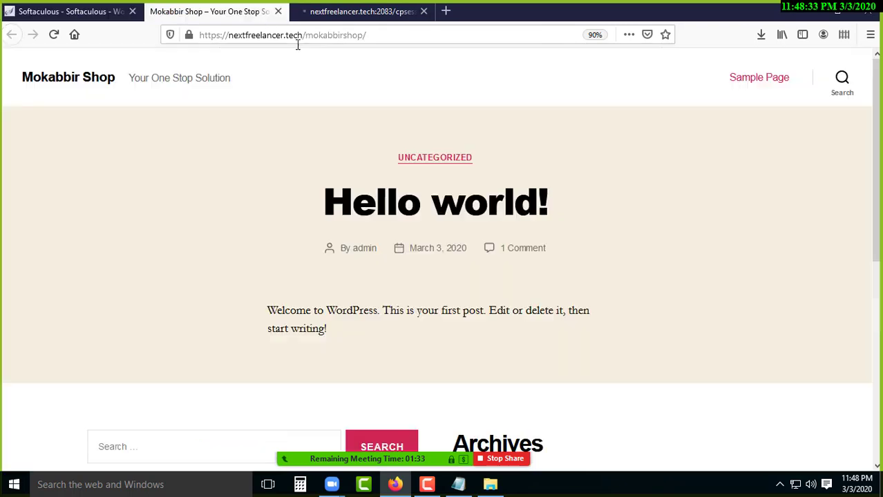
click(313, 36)
key(ctrl+a)
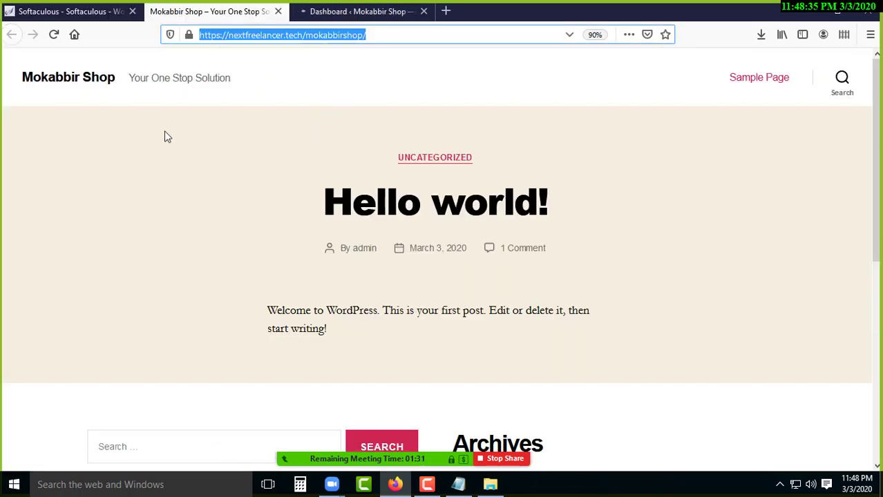
scroll(395, 397, down, 6)
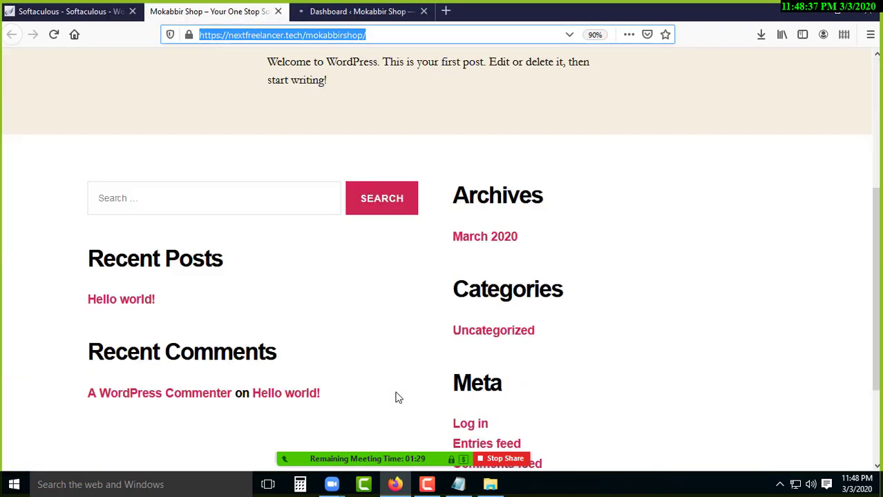
scroll(395, 397, up, 6)
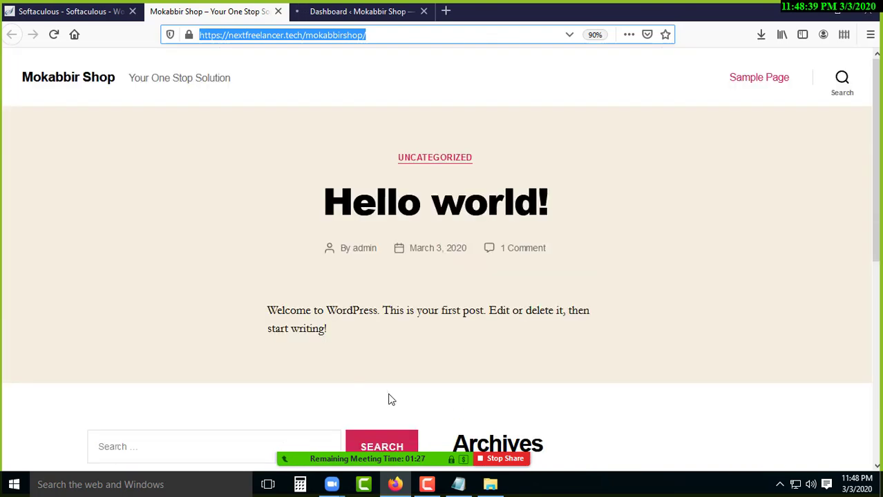
Check the admin dashboard tab, then return to the Mokabbir Shop front page.
click(340, 12)
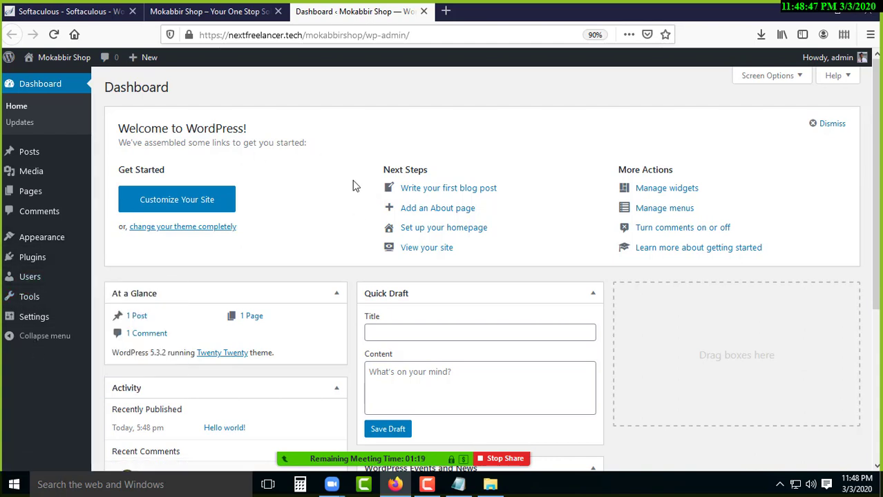
click(250, 13)
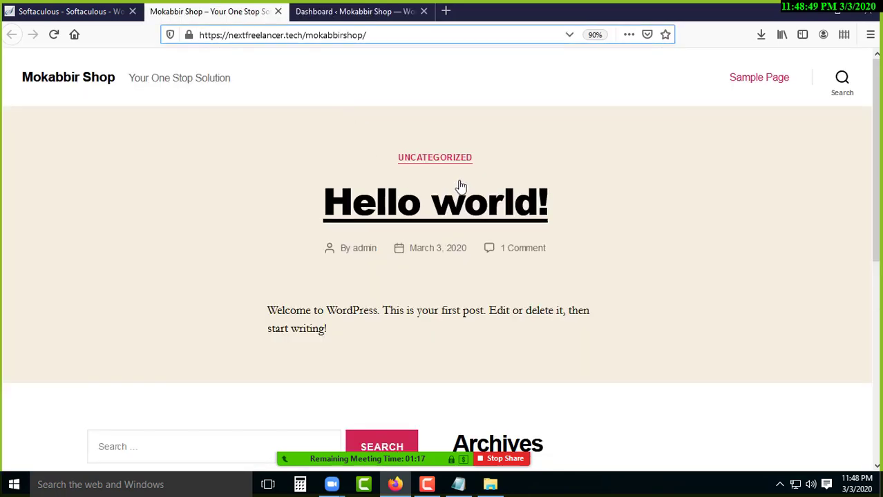
click(346, 12)
click(241, 12)
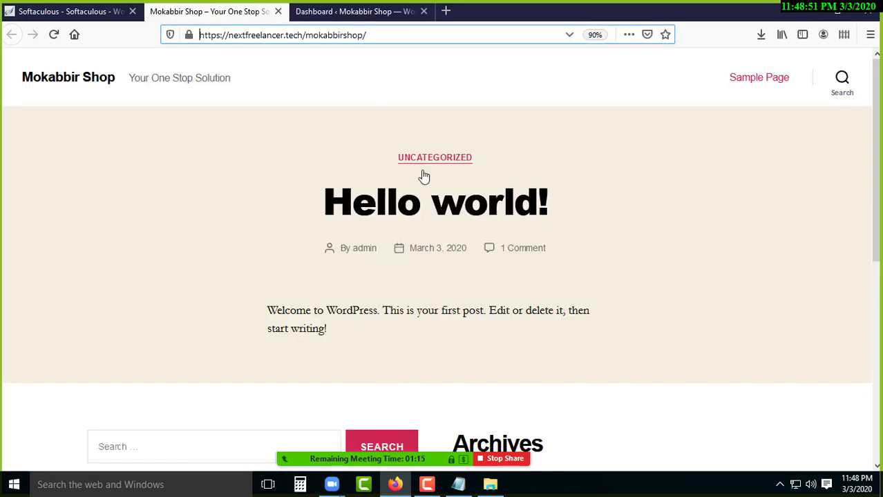